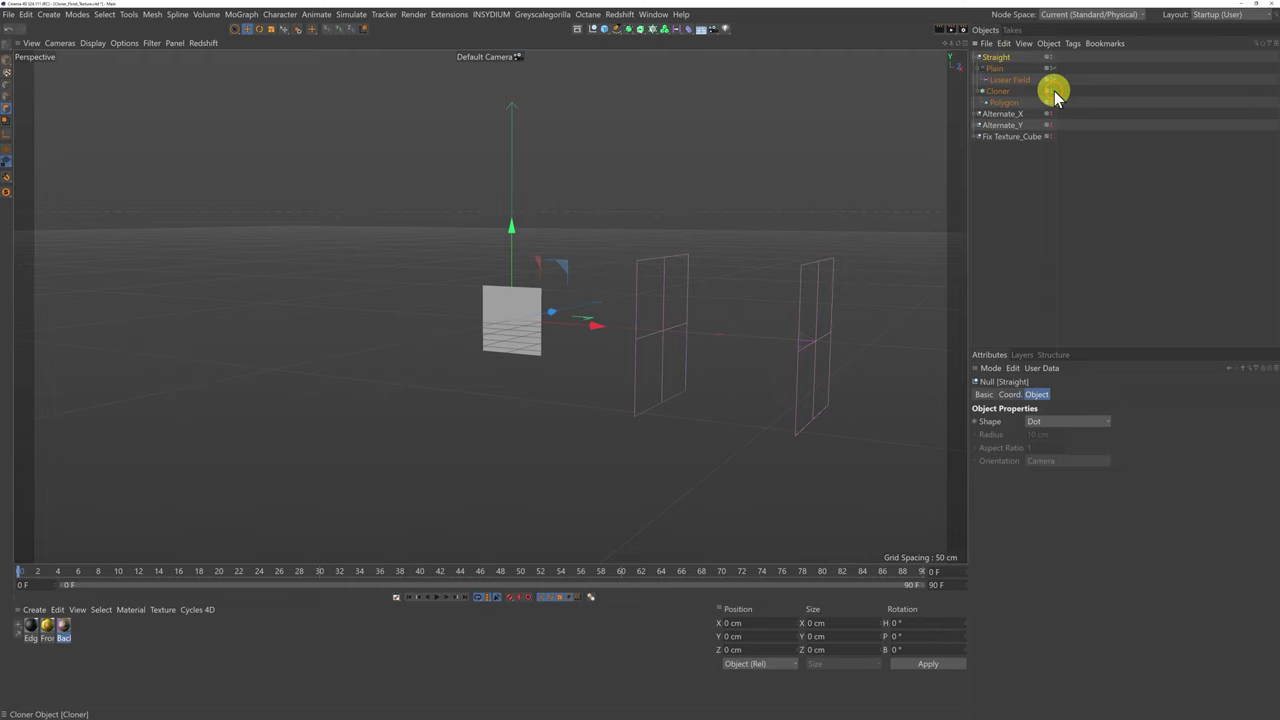
# Enable the Straight cloner to show the 4x4 tile grid and review its effector list.
pyautogui.click(1054, 91)
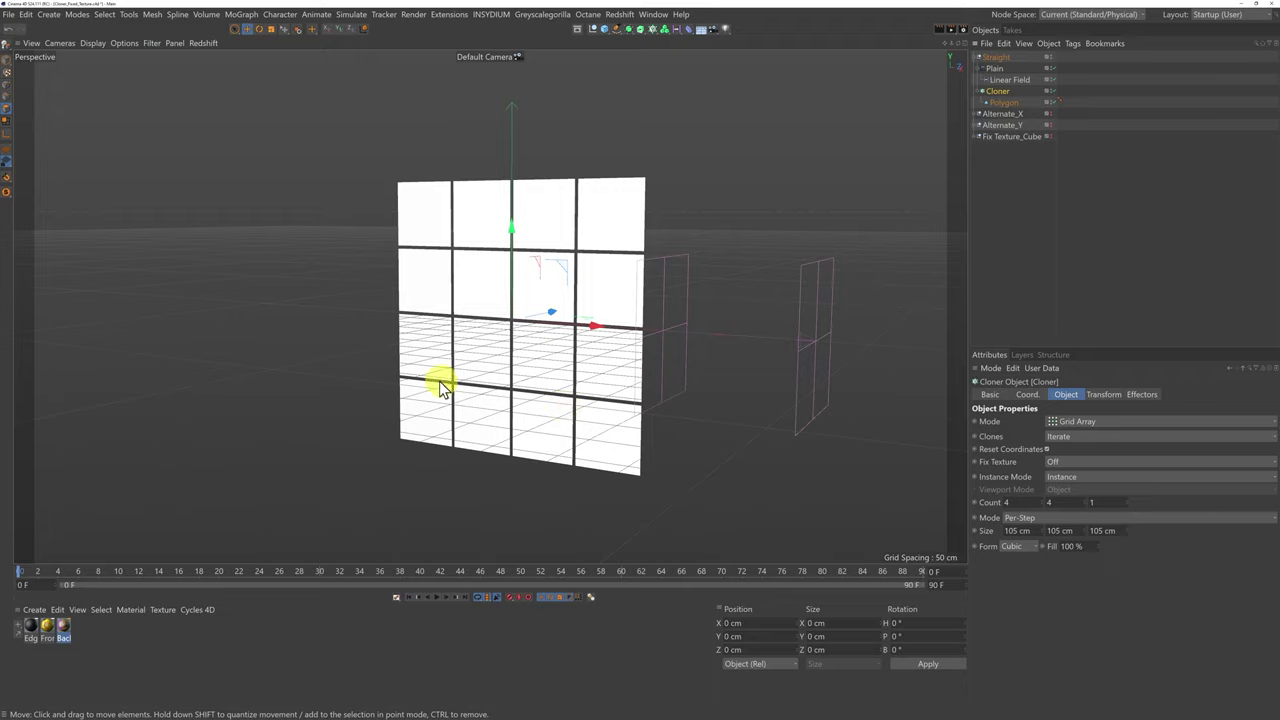
pyautogui.click(1001, 70)
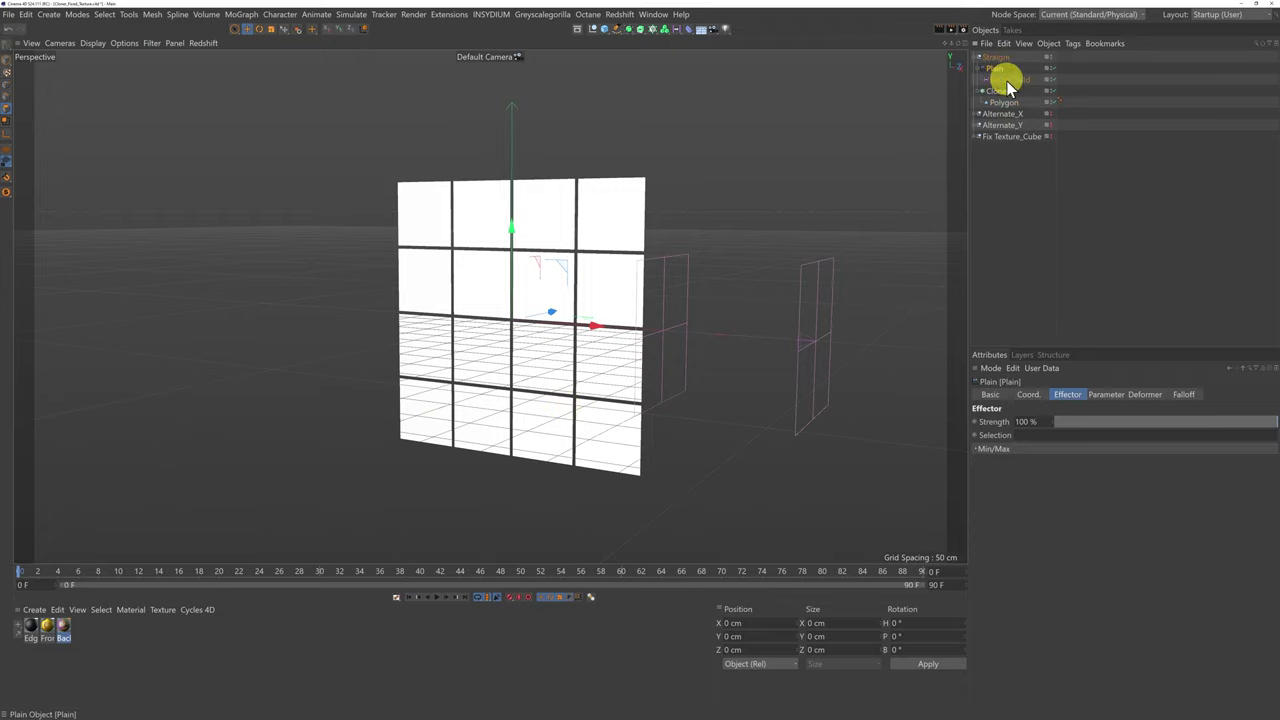
pyautogui.click(1000, 92)
pyautogui.click(1142, 395)
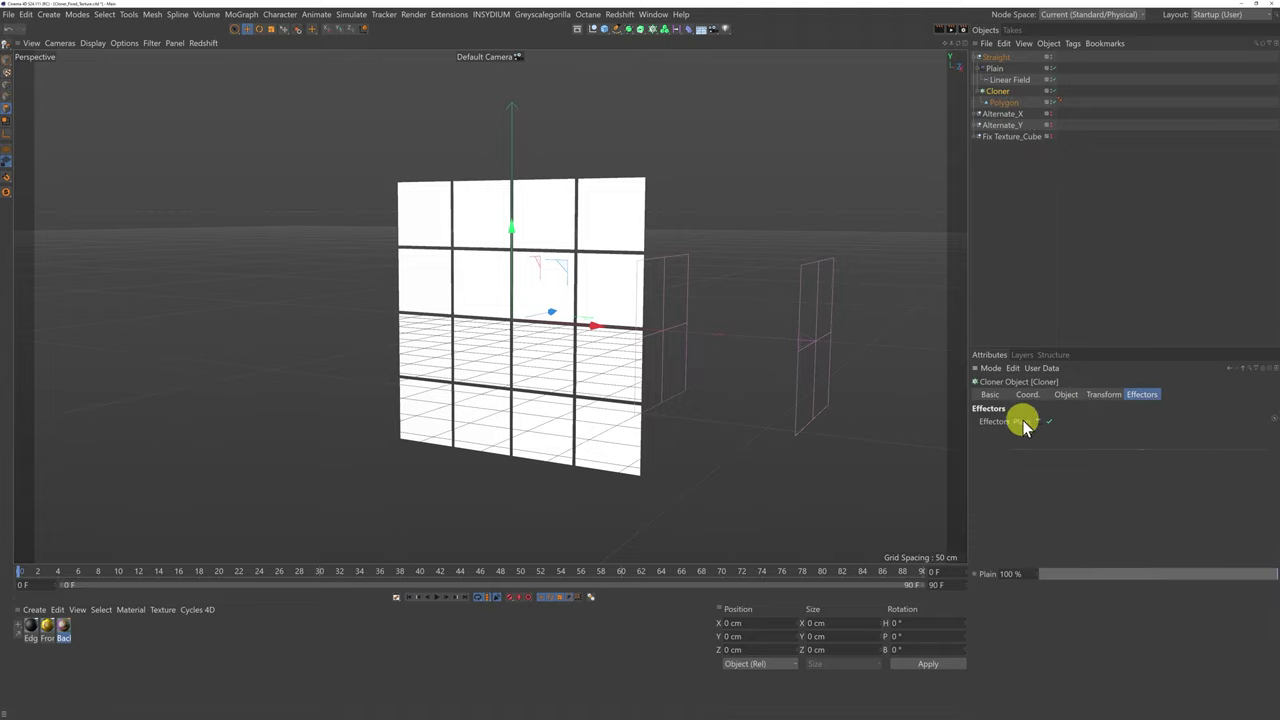
# Confirm the Plain effector's 180° heading rotation and shift the Linear Field about 29 cm along X.
pyautogui.click(1001, 70)
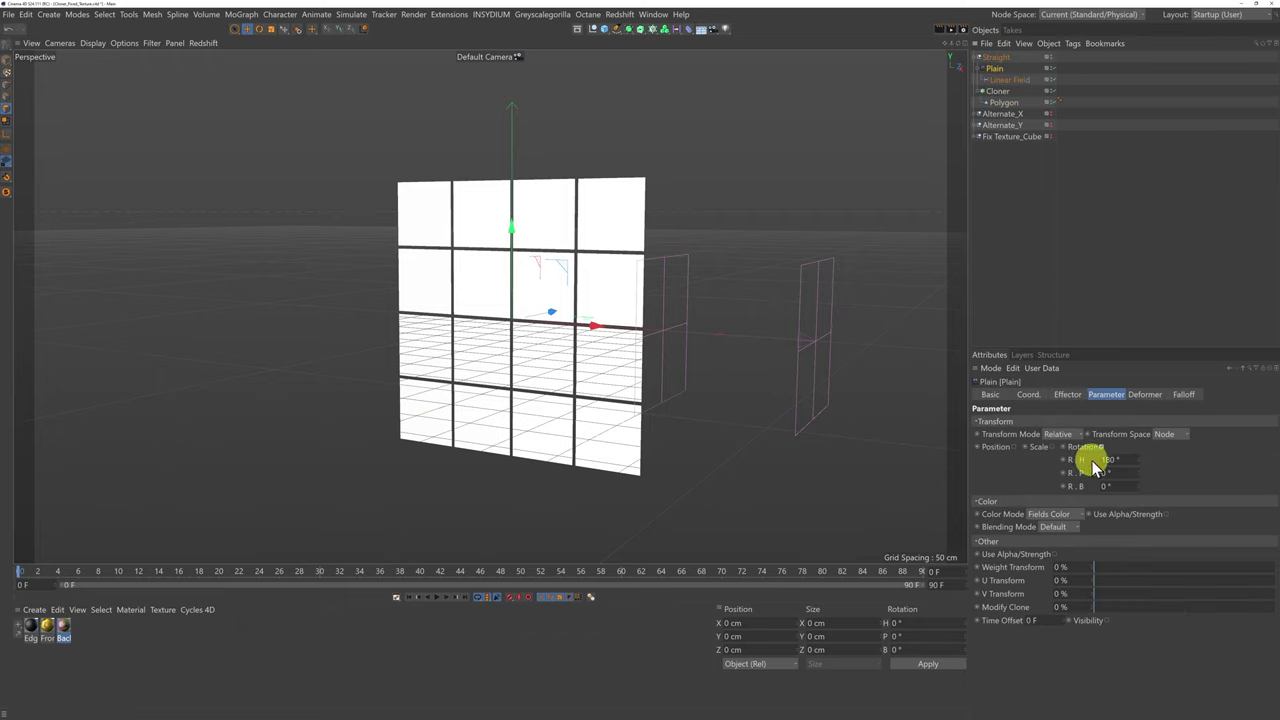
pyautogui.click(1010, 79)
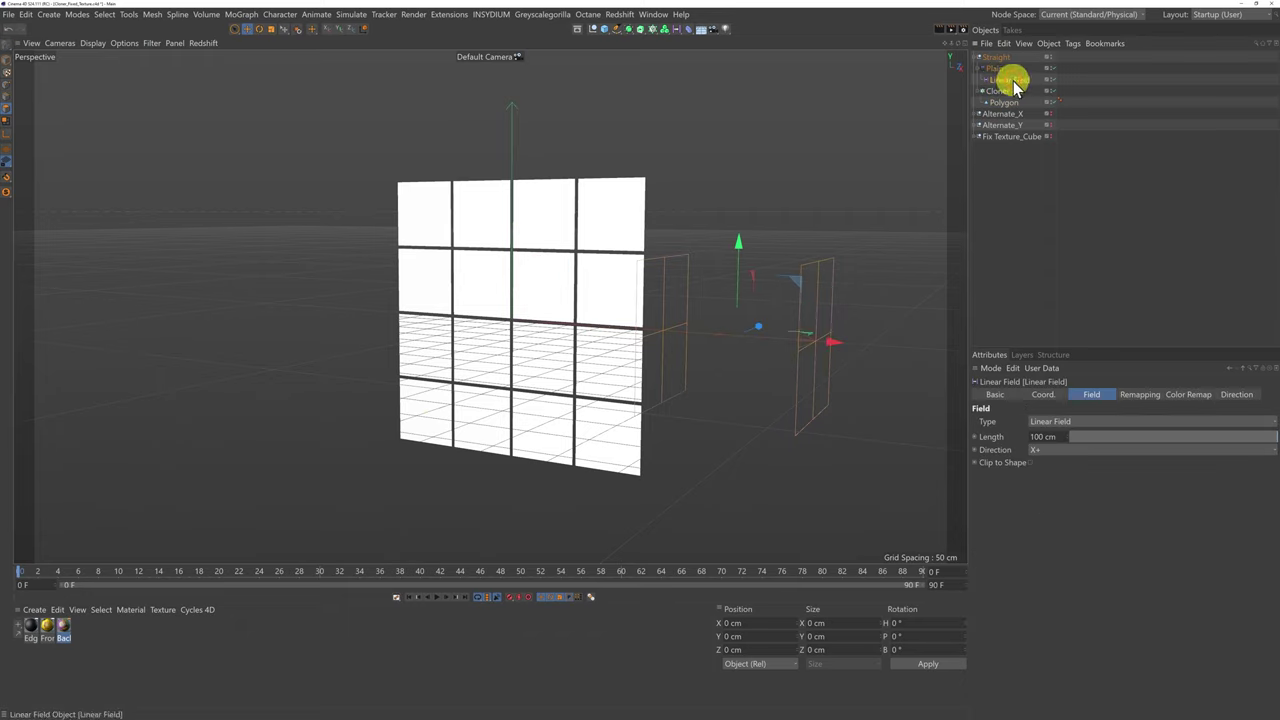
pyautogui.moveTo(837, 343)
pyautogui.mouseDown()
pyautogui.moveTo(406, 277)
pyautogui.moveTo(623, 329)
pyautogui.moveTo(856, 358)
pyautogui.mouseUp()
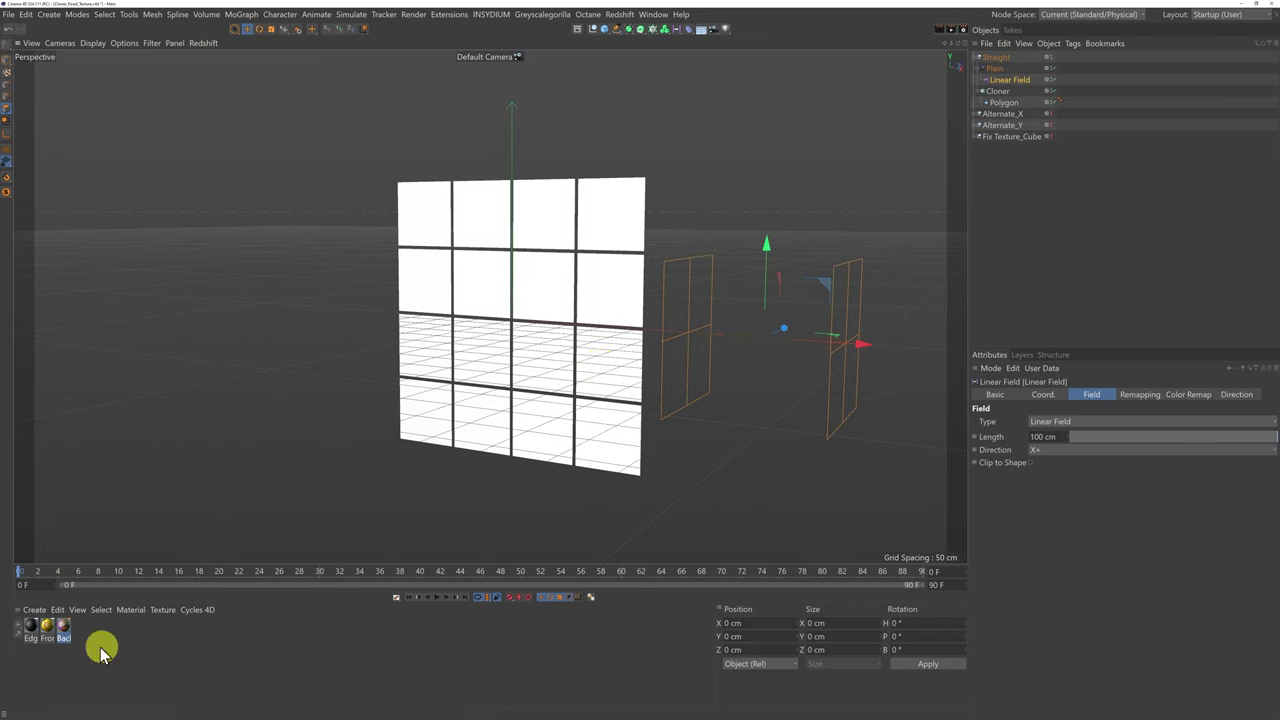
# Inspect the Back and Front materials in the Material Editor.
pyautogui.doubleClick(56, 632)
pyautogui.moveTo(168, 480); pyautogui.dragTo(252, 274)
pyautogui.click(47, 626)
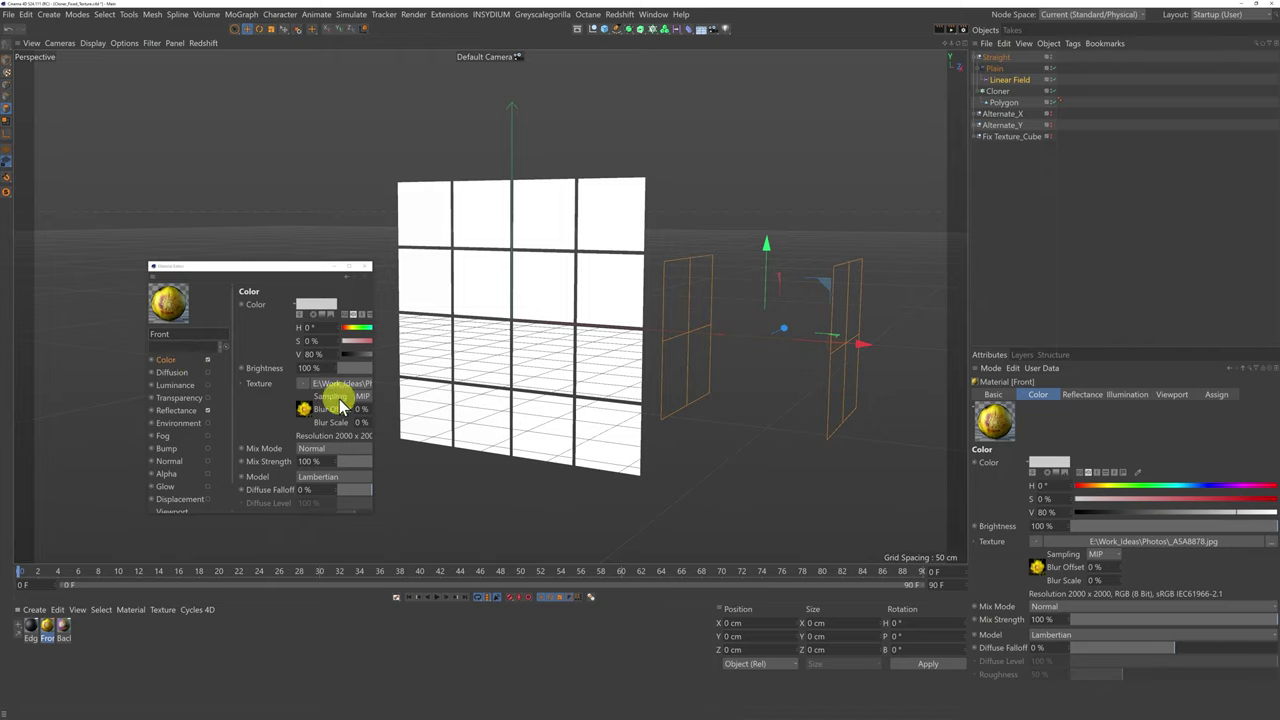
pyautogui.moveTo(284, 270); pyautogui.dragTo(303, 456)
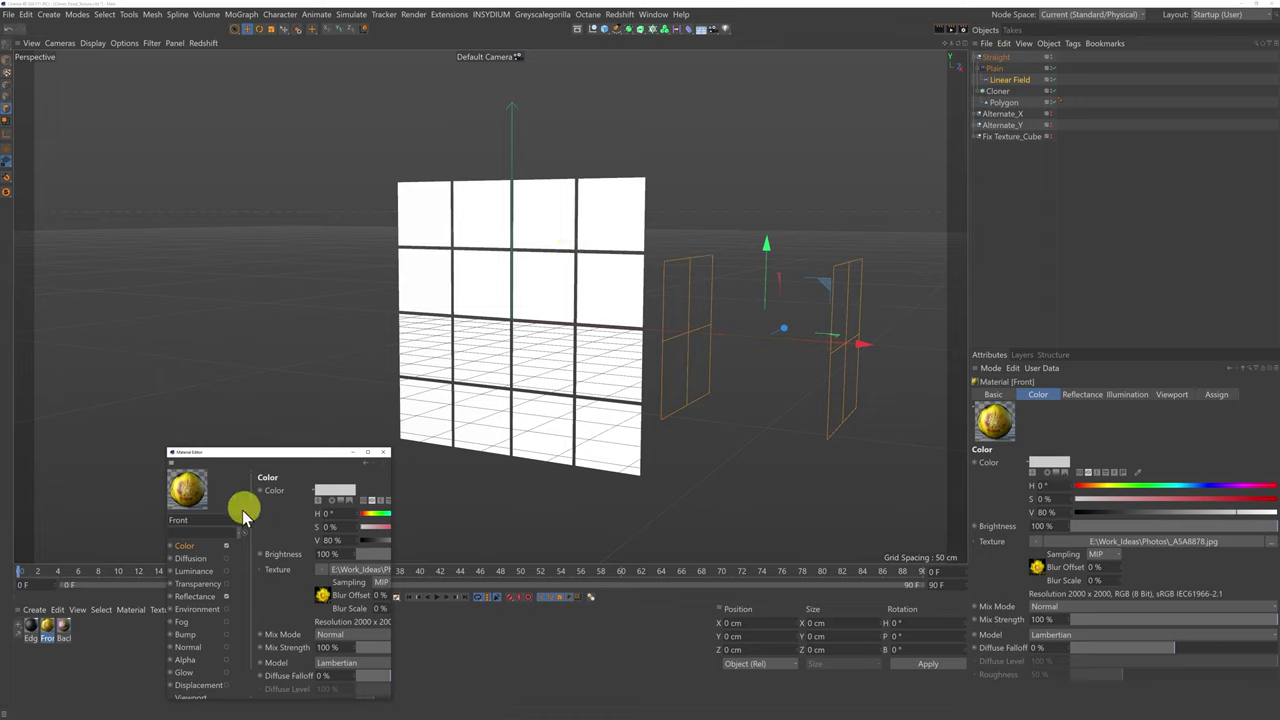
# Apply the Front flower material to the Polygon object so all 16 tiles show it.
pyautogui.moveTo(272, 462); pyautogui.dragTo(329, 506)
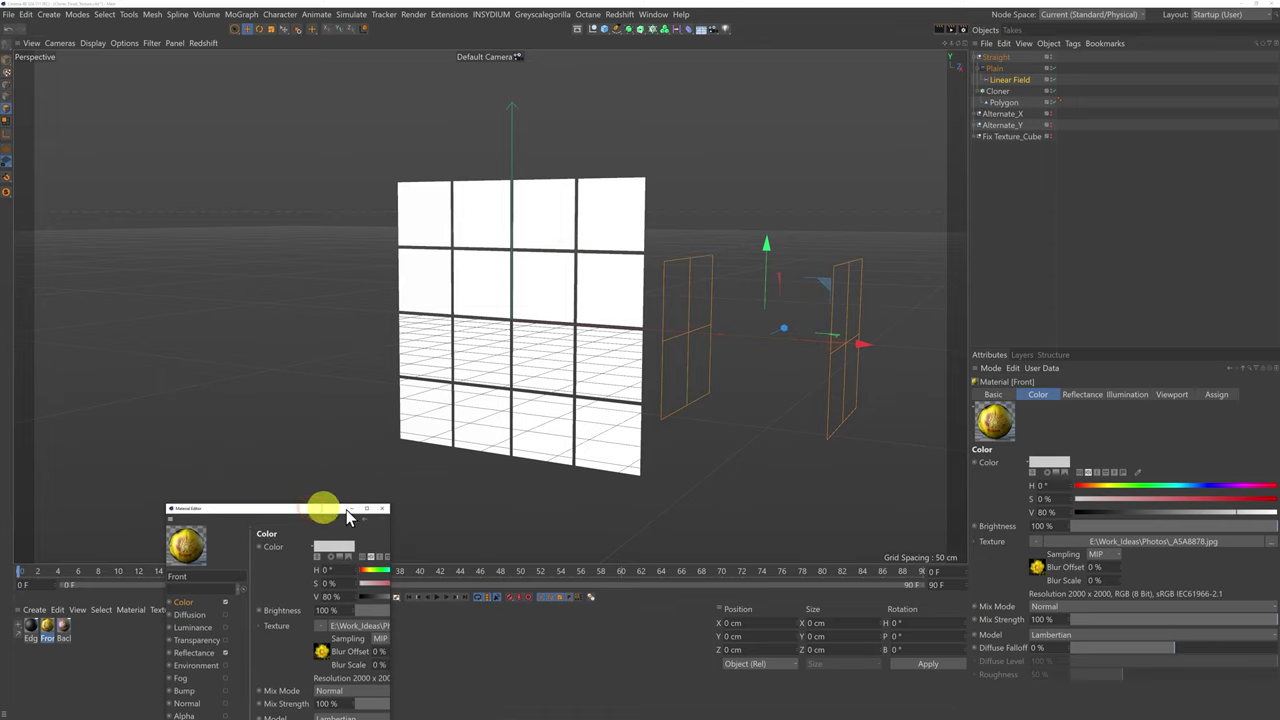
pyautogui.click(382, 509)
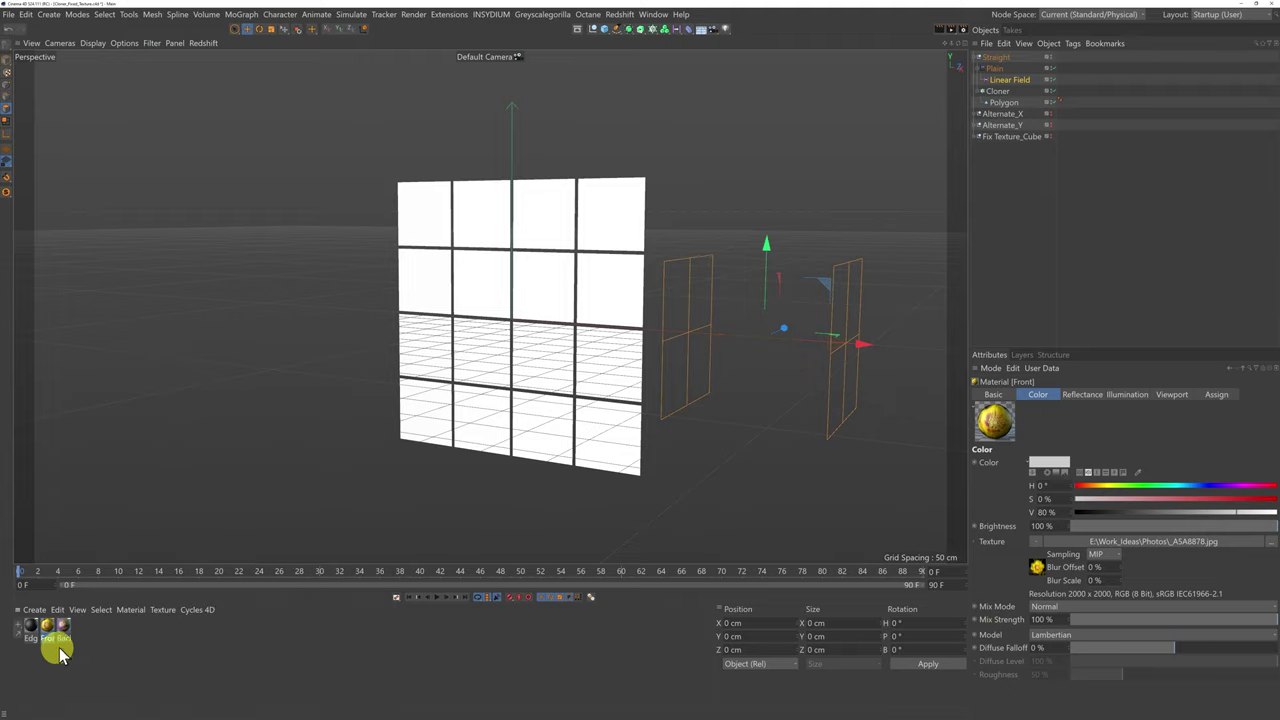
pyautogui.moveTo(50, 635); pyautogui.dragTo(1010, 101)
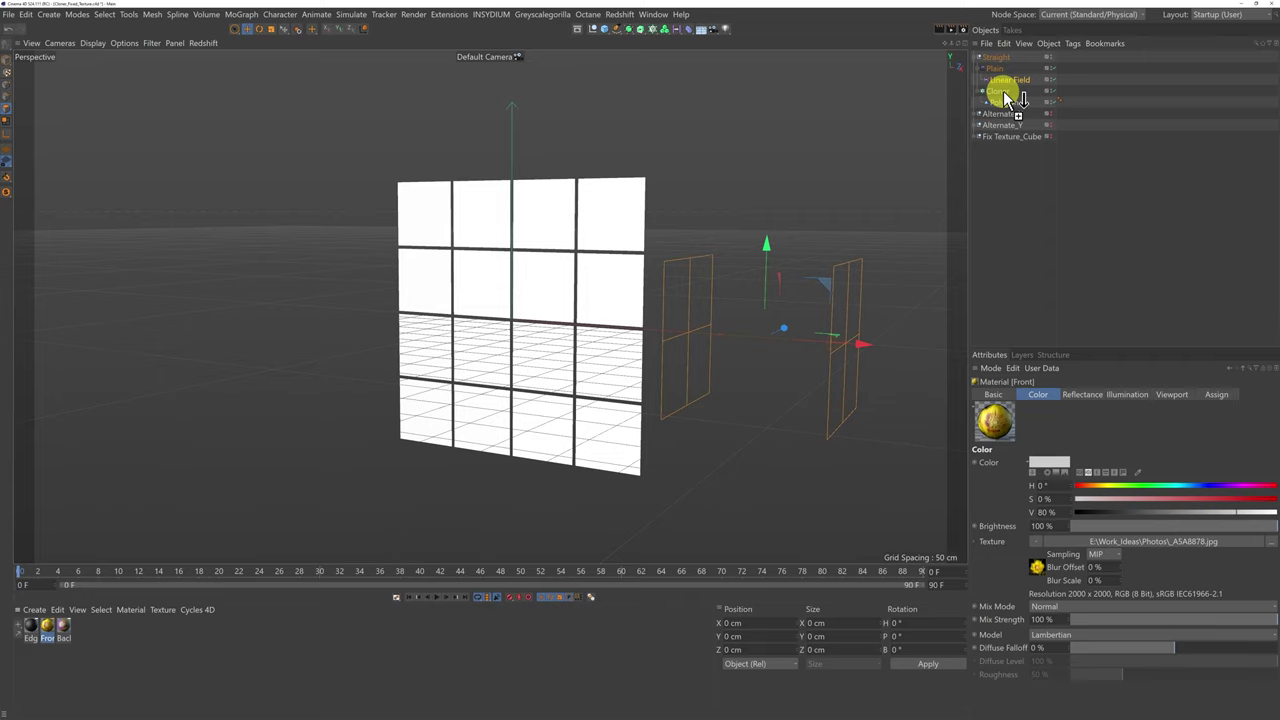
pyautogui.moveTo(1006, 94); pyautogui.dragTo(1004, 98)
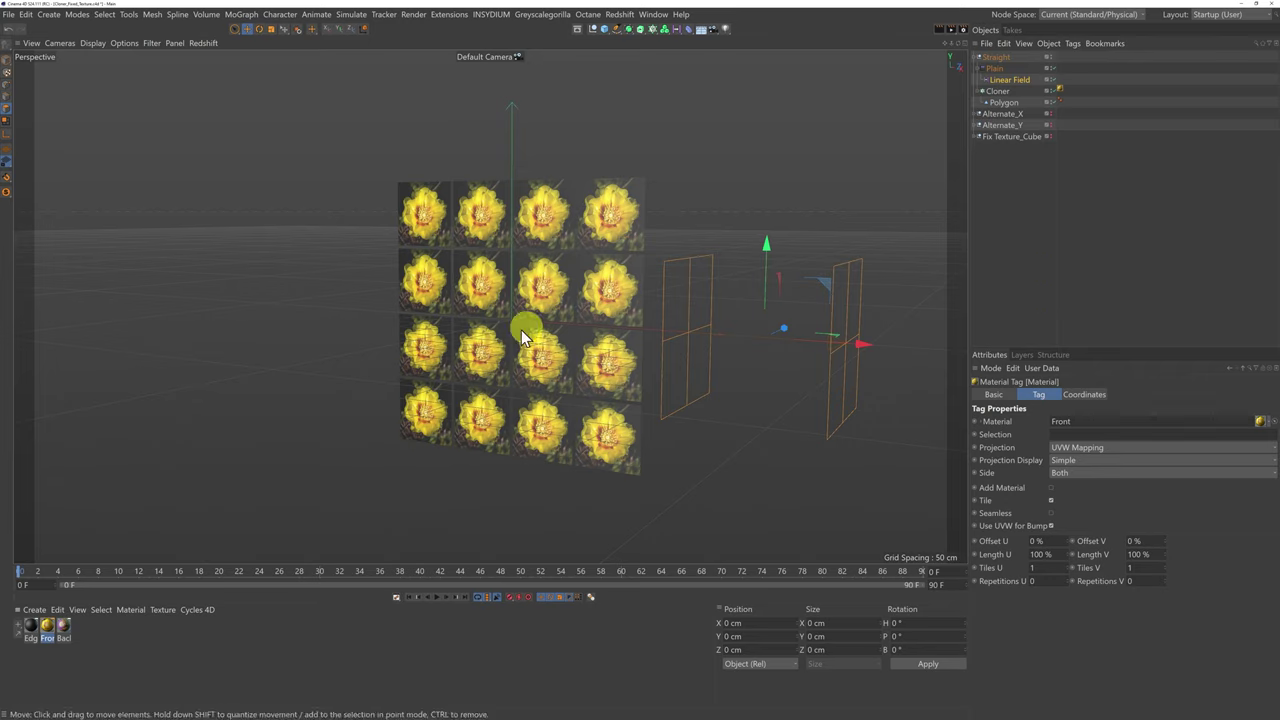
# Set the Front material tag's projection to Cubic with tiling turned off.
pyautogui.moveTo(957, 43); pyautogui.dragTo(481, 237)
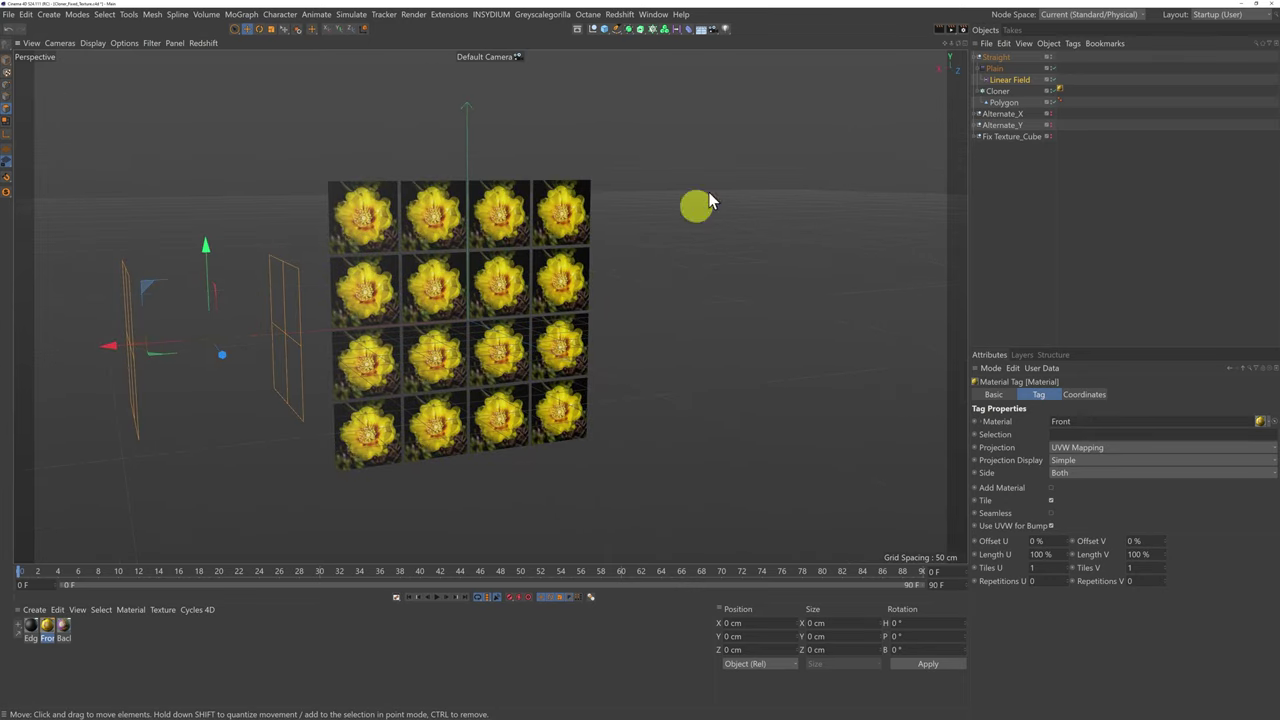
pyautogui.moveTo(958, 42); pyautogui.dragTo(810, 198)
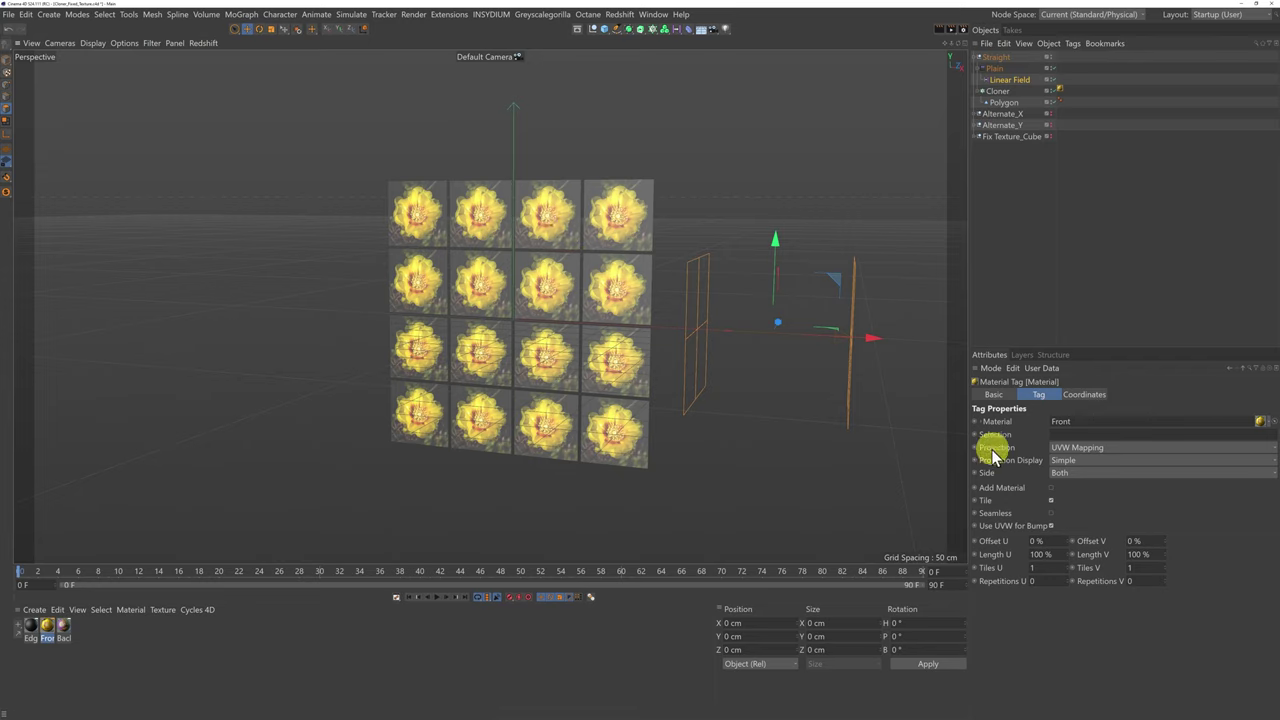
pyautogui.click(1082, 450)
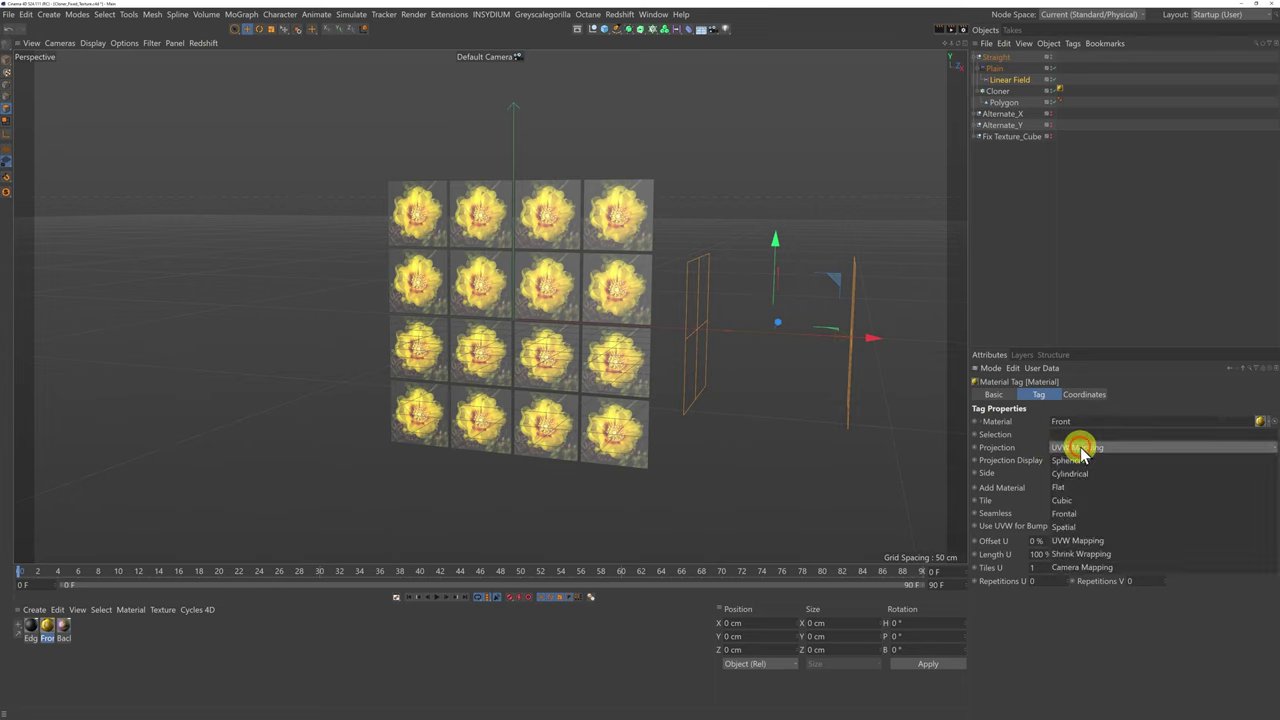
pyautogui.click(1080, 503)
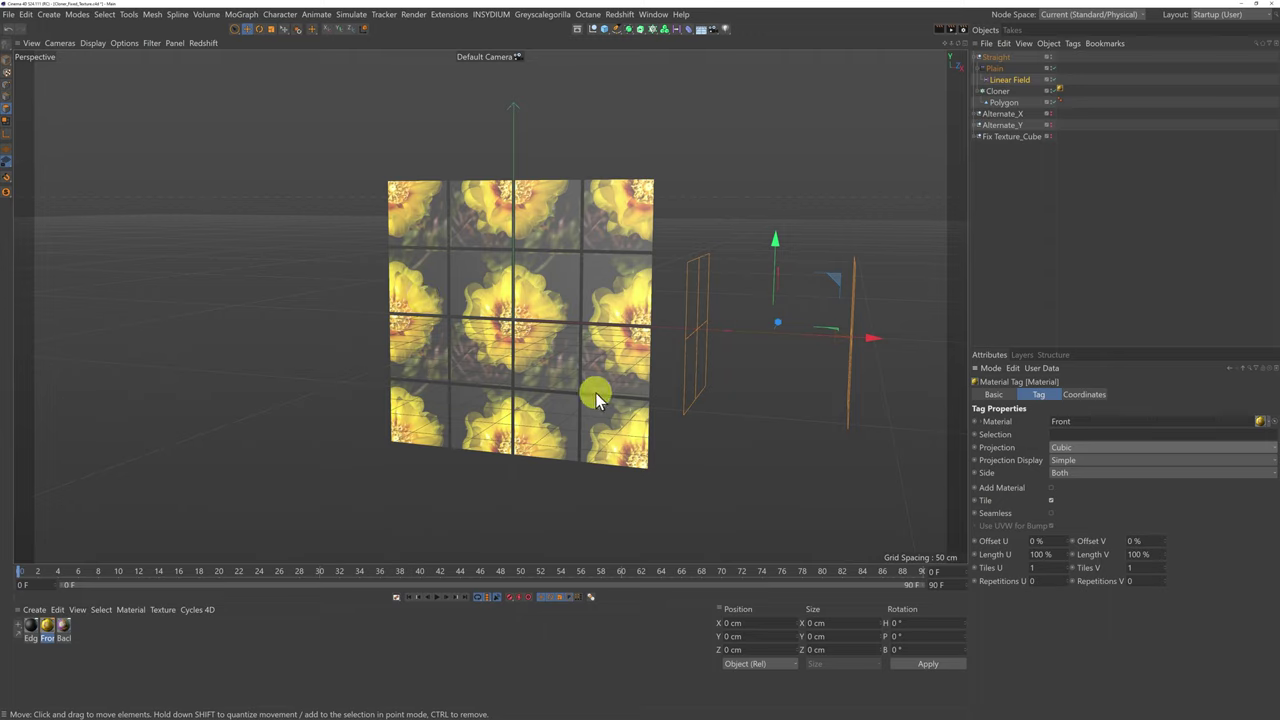
pyautogui.click(1052, 500)
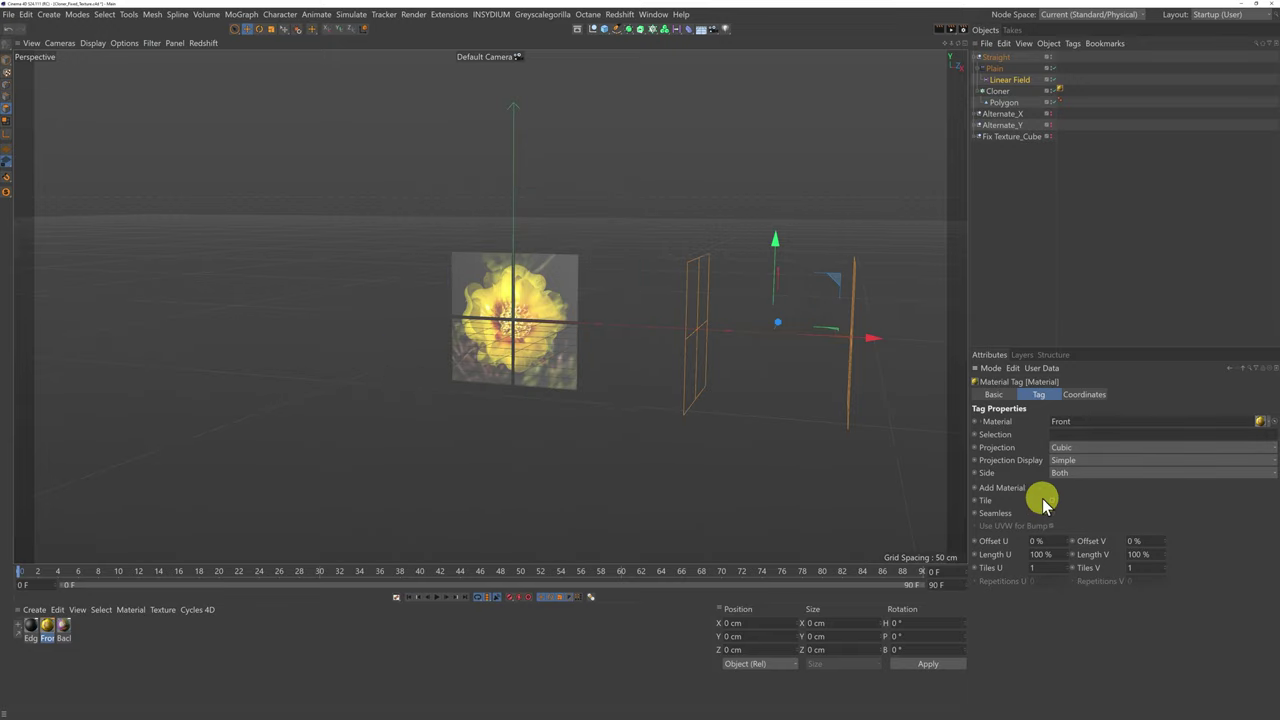
# Fit the Front texture to the object, including sub-objects, and restrict it to front faces.
pyautogui.rightClick(1060, 88)
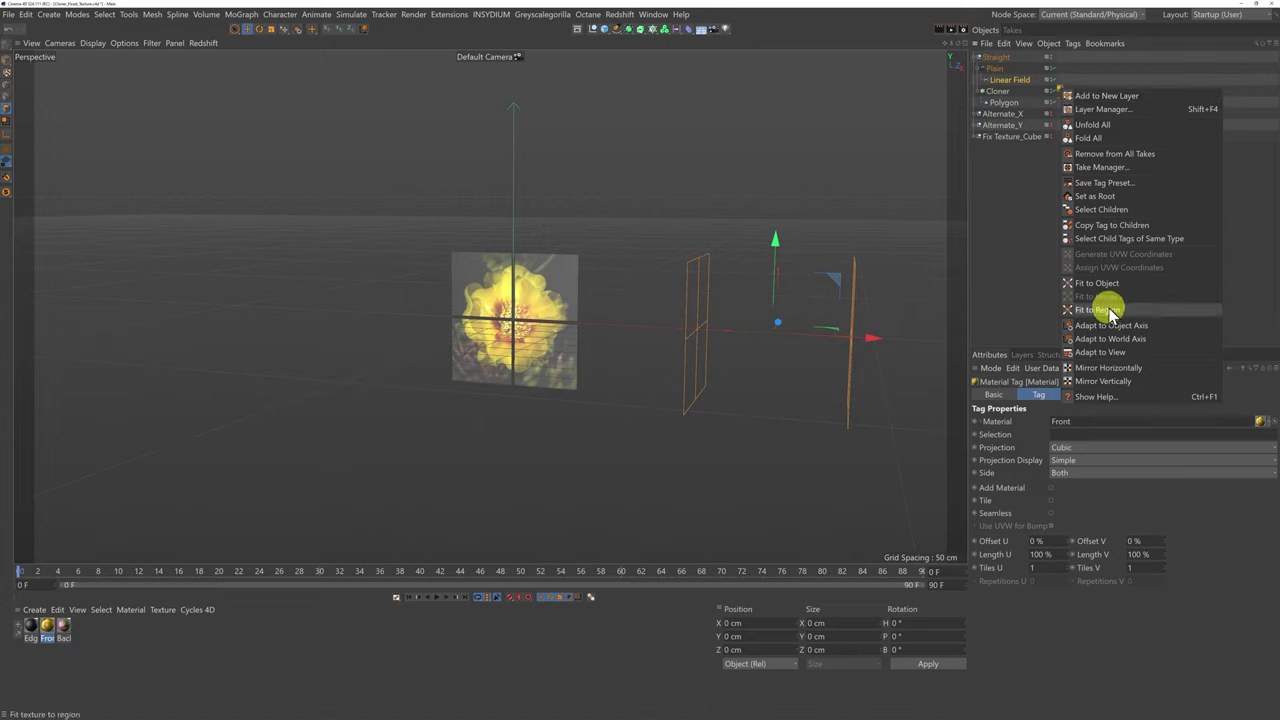
pyautogui.click(1101, 285)
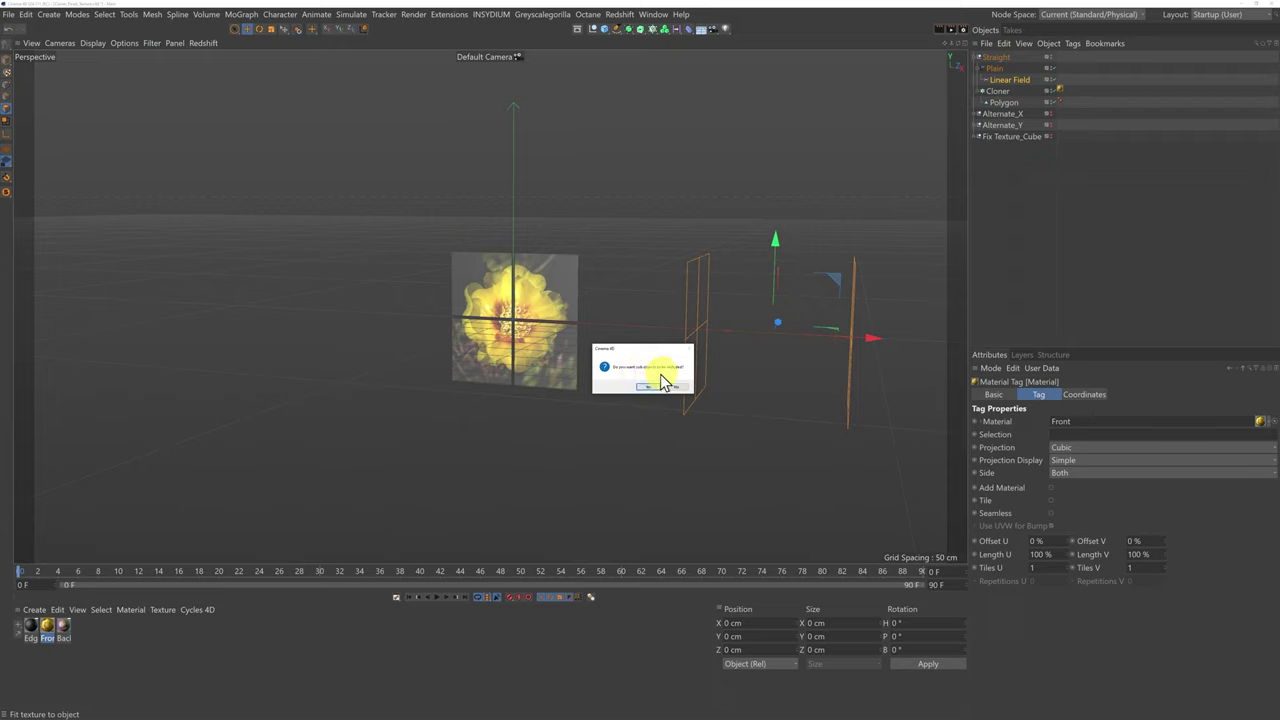
pyautogui.click(646, 387)
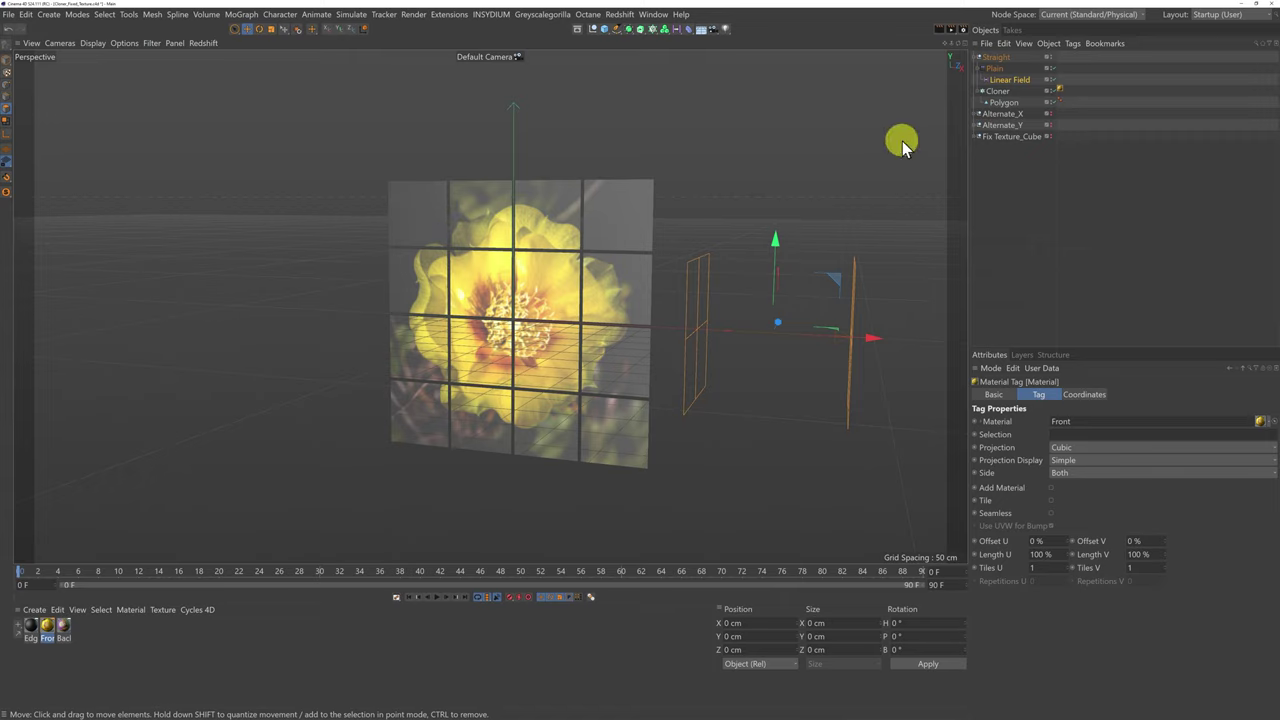
pyautogui.moveTo(957, 30); pyautogui.dragTo(640, 360)
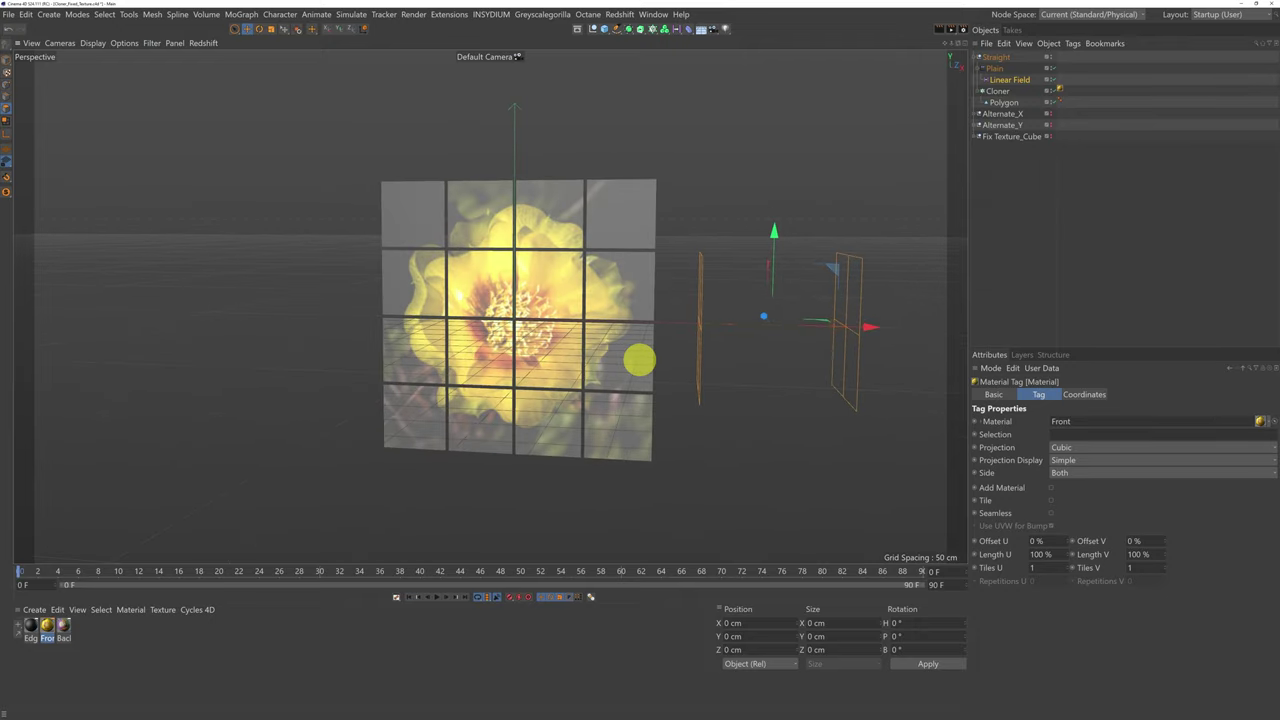
pyautogui.click(1075, 472)
pyautogui.click(1079, 492)
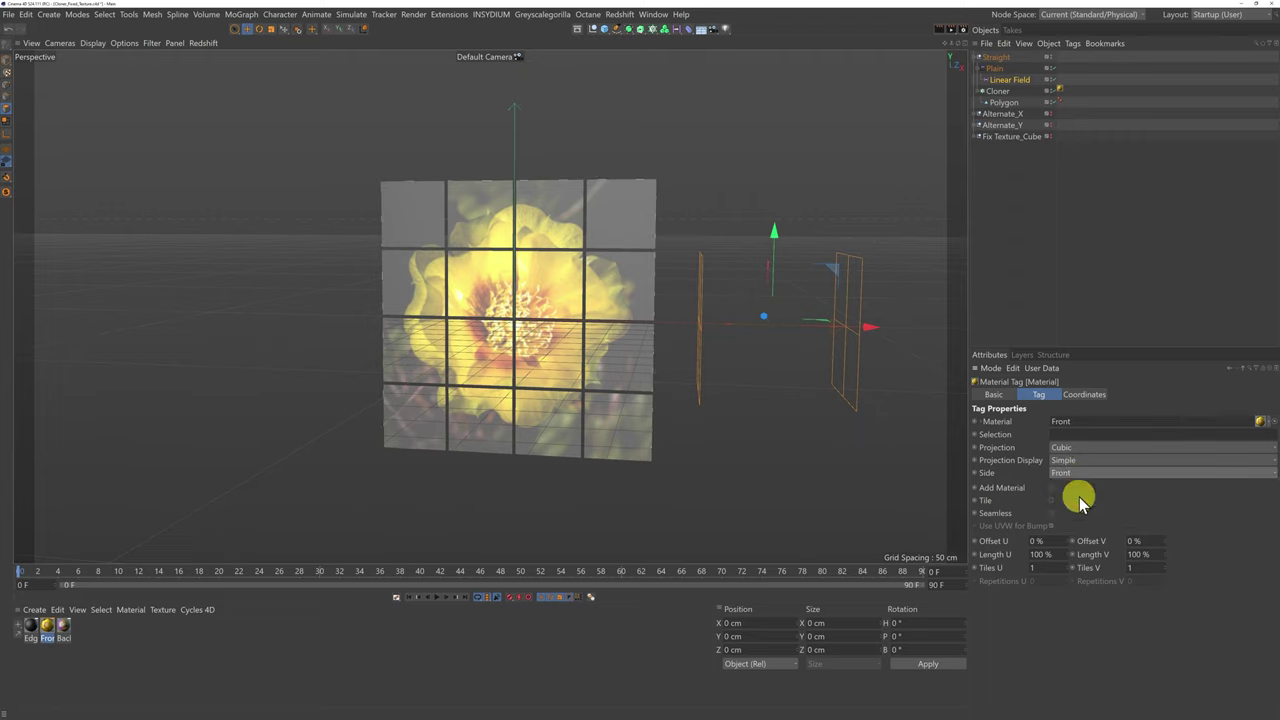
pyautogui.moveTo(960, 42); pyautogui.dragTo(921, 98)
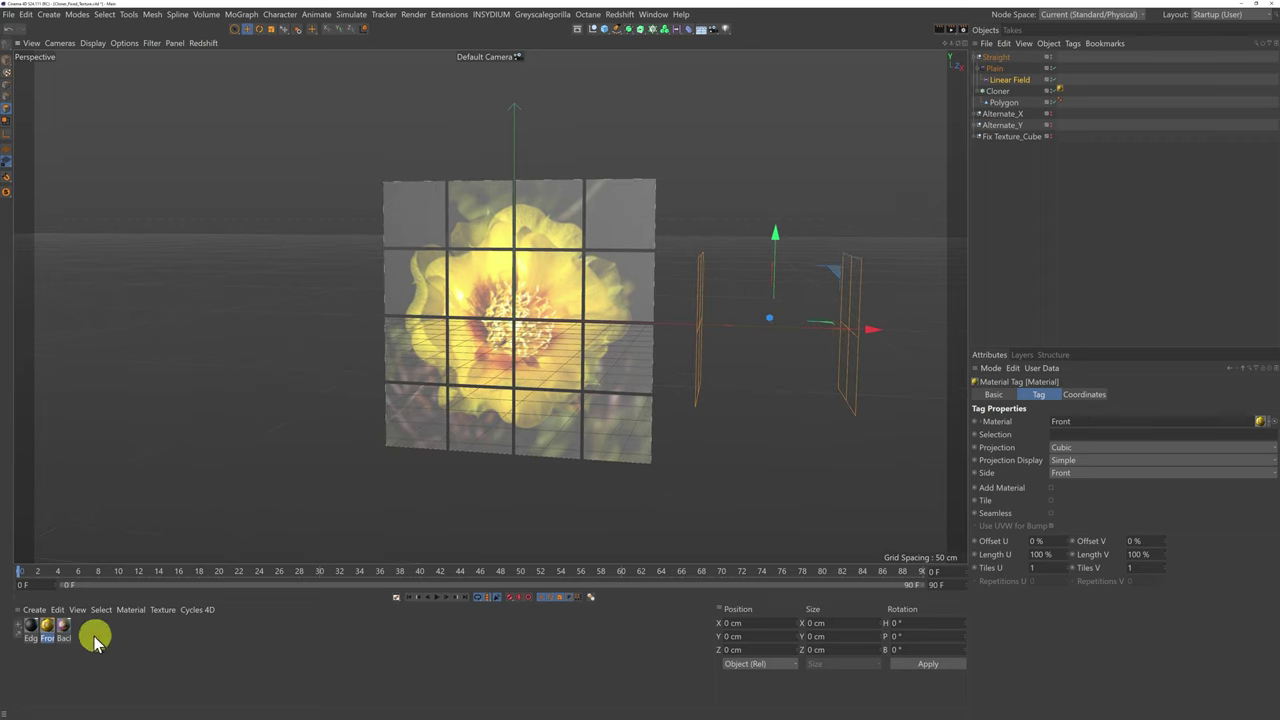
# Apply the Back butterfly material to the Cloner with Cubic projection and tiling off.
pyautogui.moveTo(62, 628); pyautogui.dragTo(1000, 92)
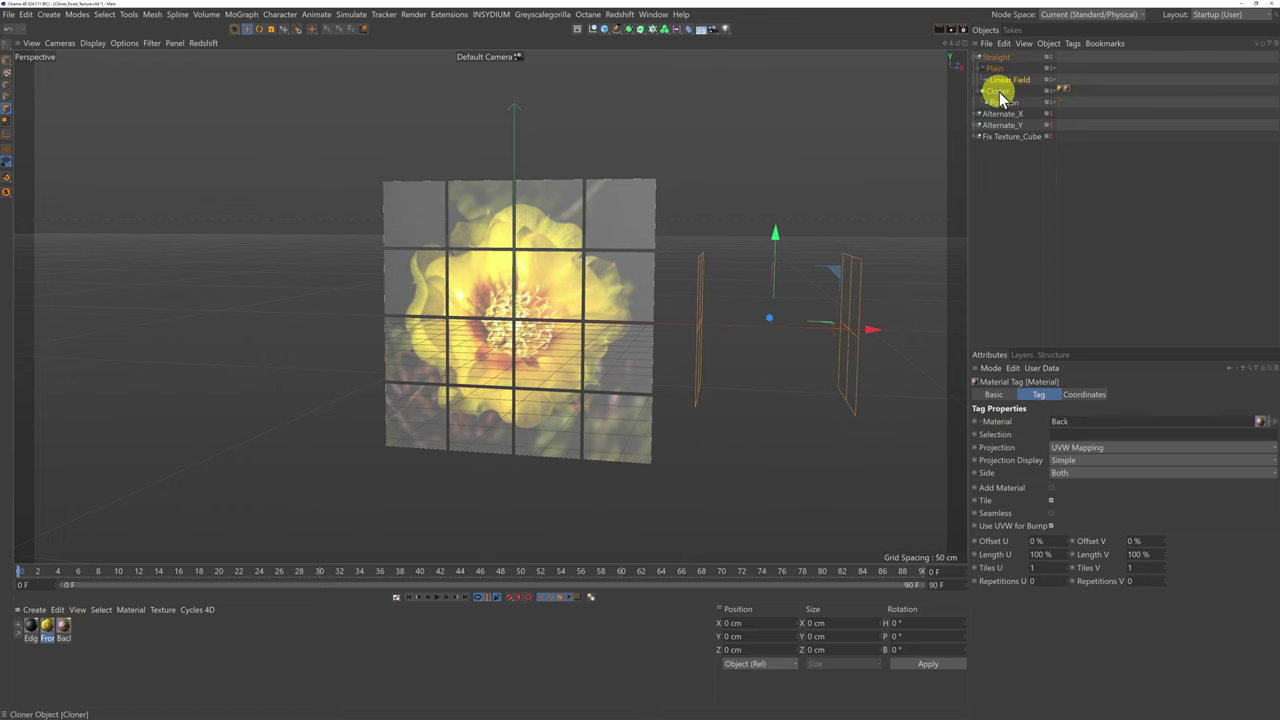
pyautogui.click(1080, 446)
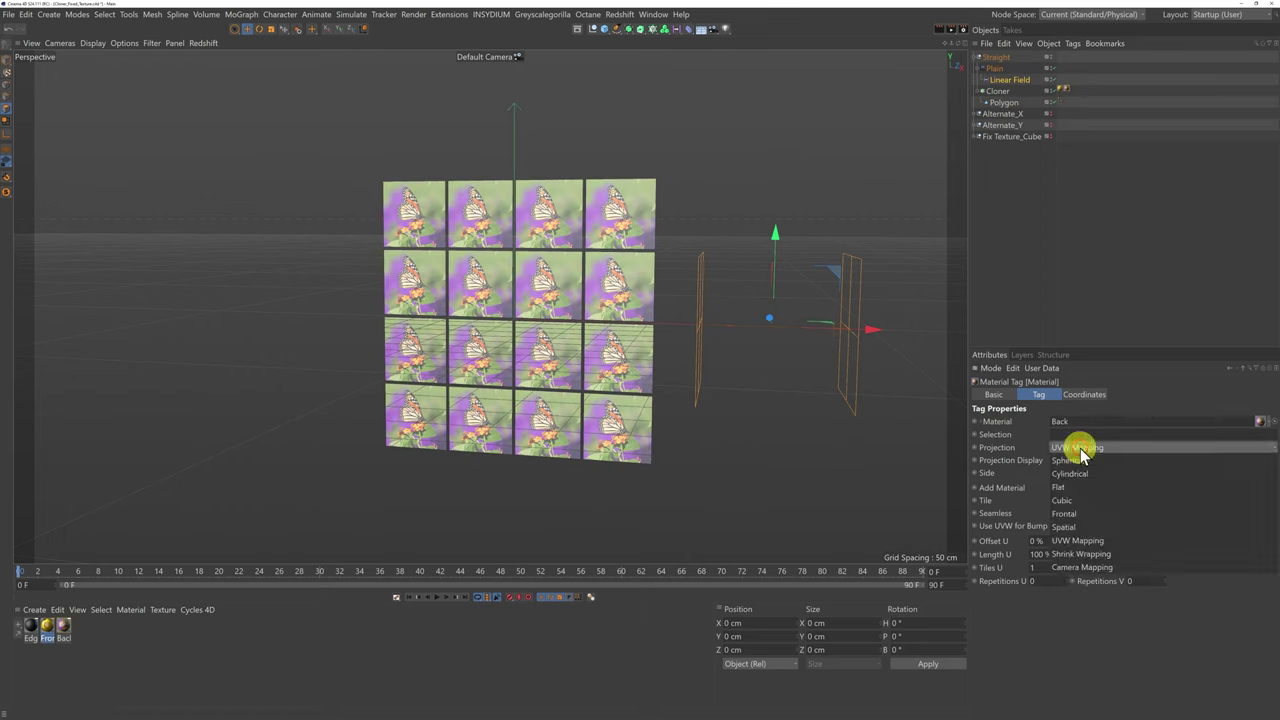
pyautogui.click(1084, 505)
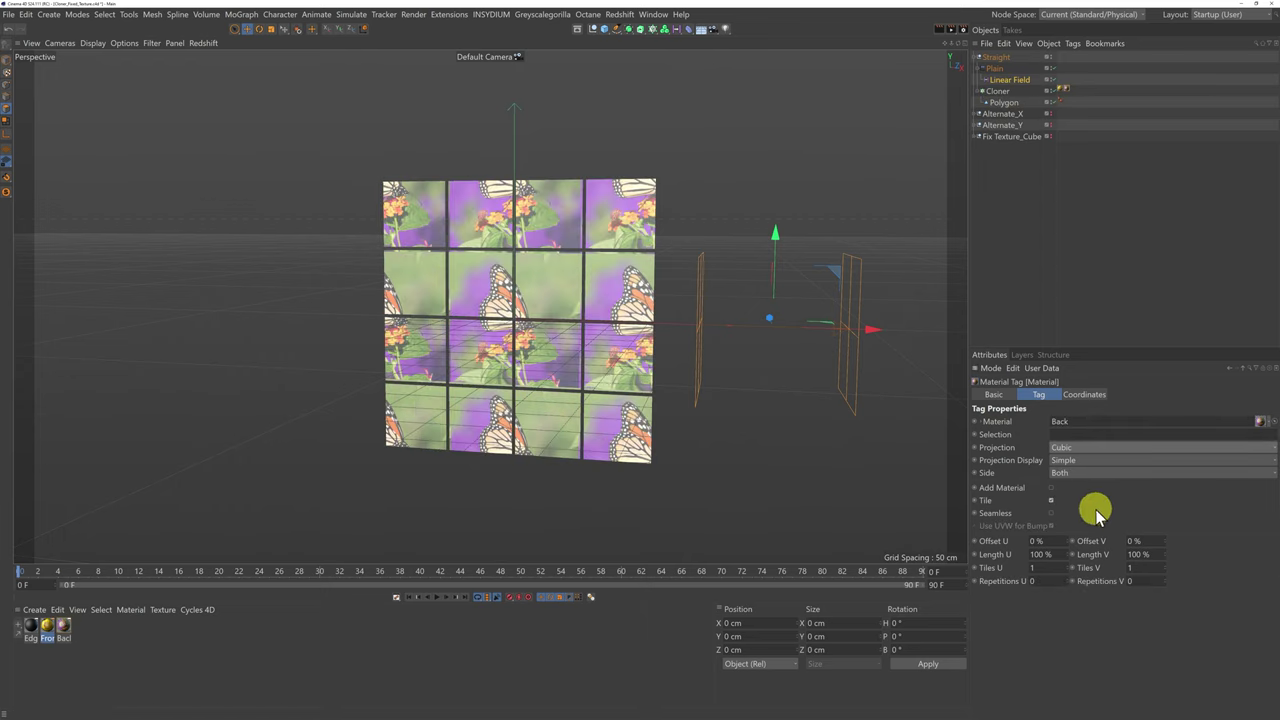
pyautogui.click(1050, 500)
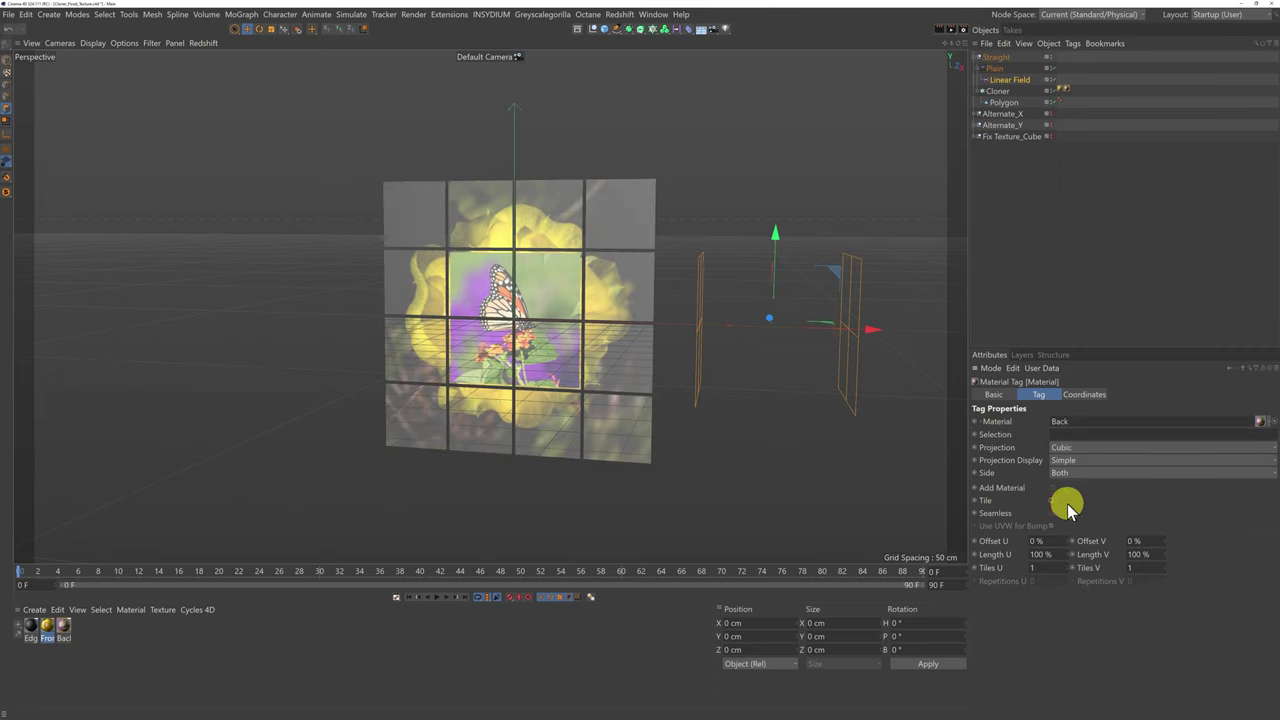
# Fit the Back texture to the cloner, including sub-objects, and set its Side to Back.
pyautogui.rightClick(1068, 90)
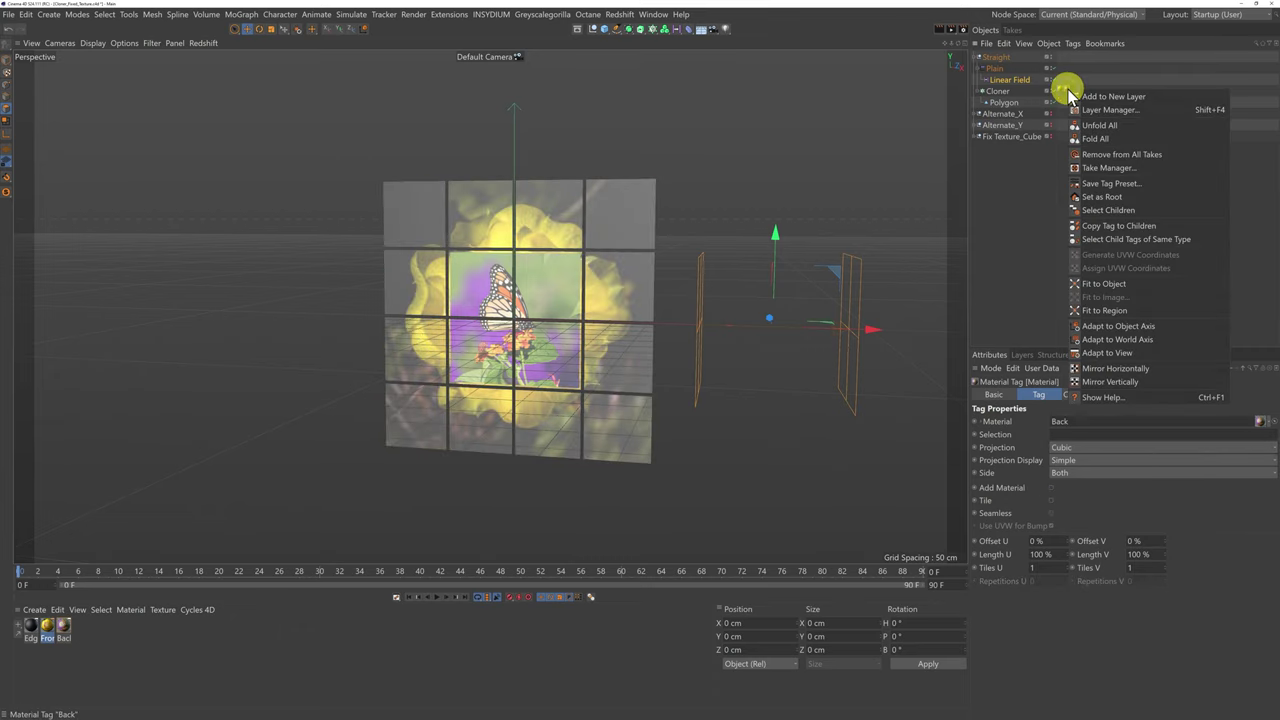
pyautogui.click(1100, 286)
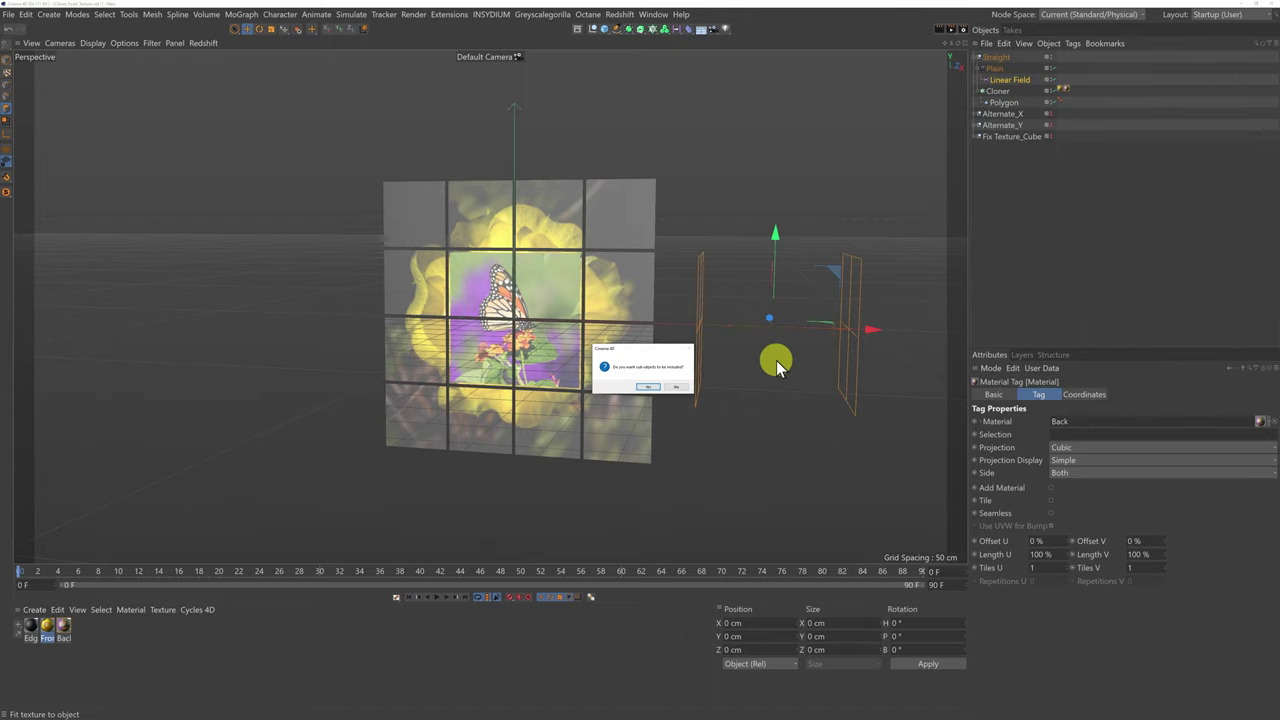
pyautogui.click(647, 387)
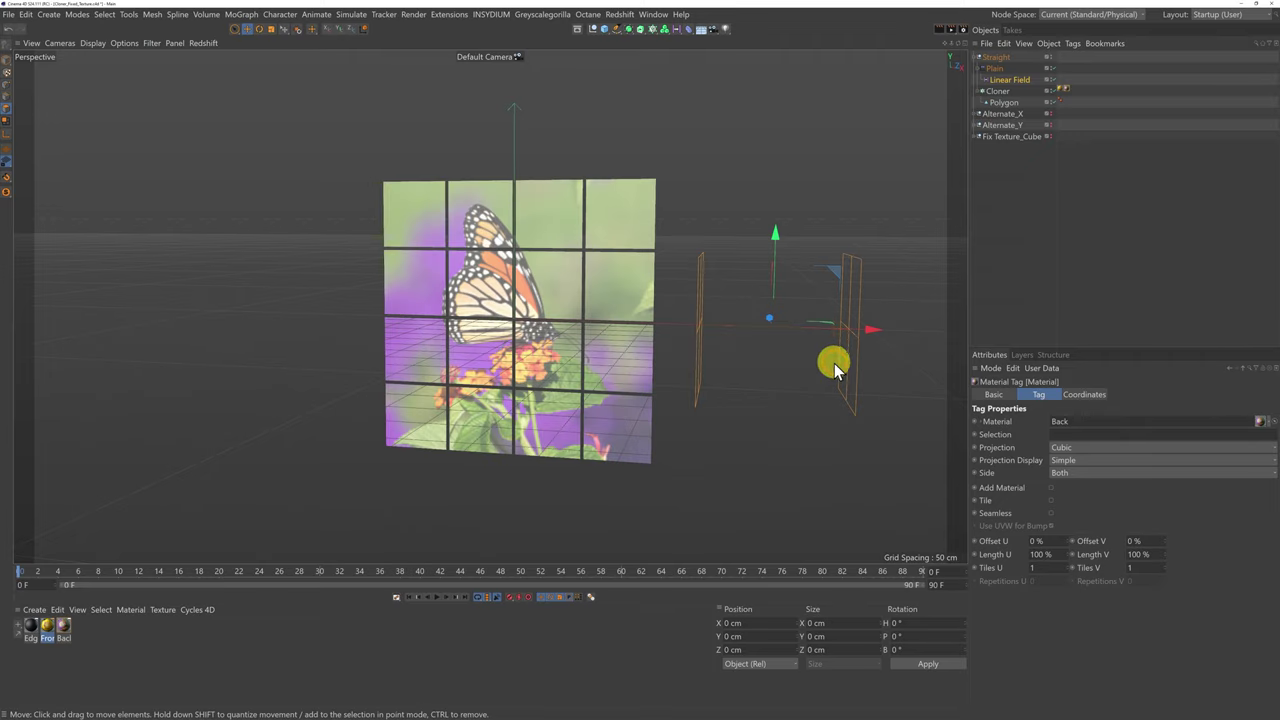
pyautogui.click(1080, 473)
pyautogui.click(1086, 499)
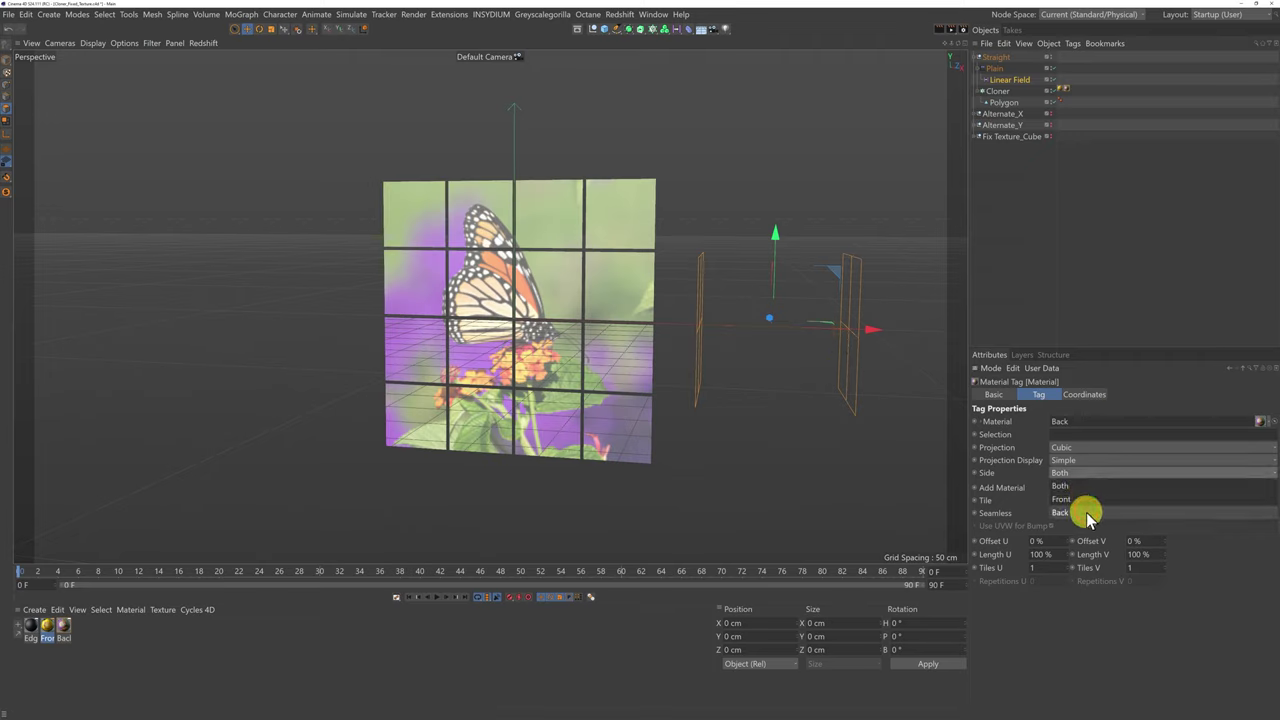
pyautogui.keyDown('alt'); pyautogui.moveTo(640, 360); pyautogui.dragTo(640, 360); pyautogui.keyUp('alt')
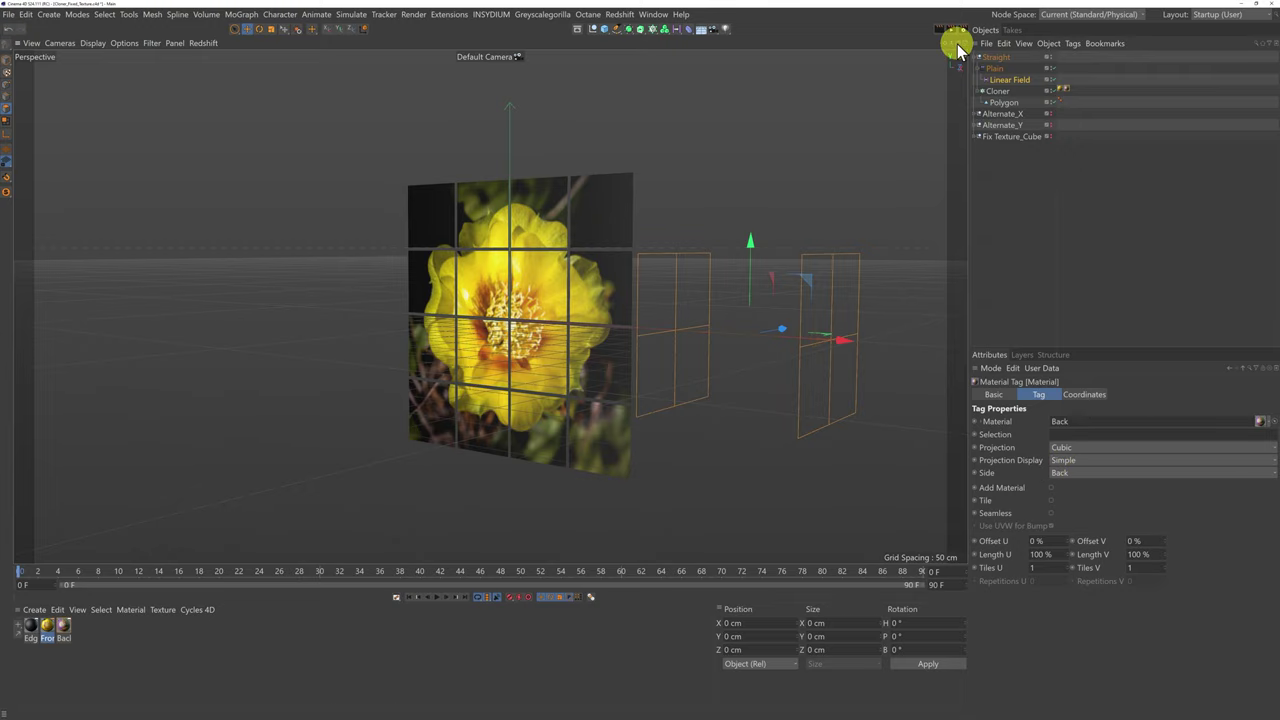
# Compare both grid sides, then sweep the Linear Field left across the tiles and park it right.
pyautogui.moveTo(957, 44); pyautogui.dragTo(640, 360)
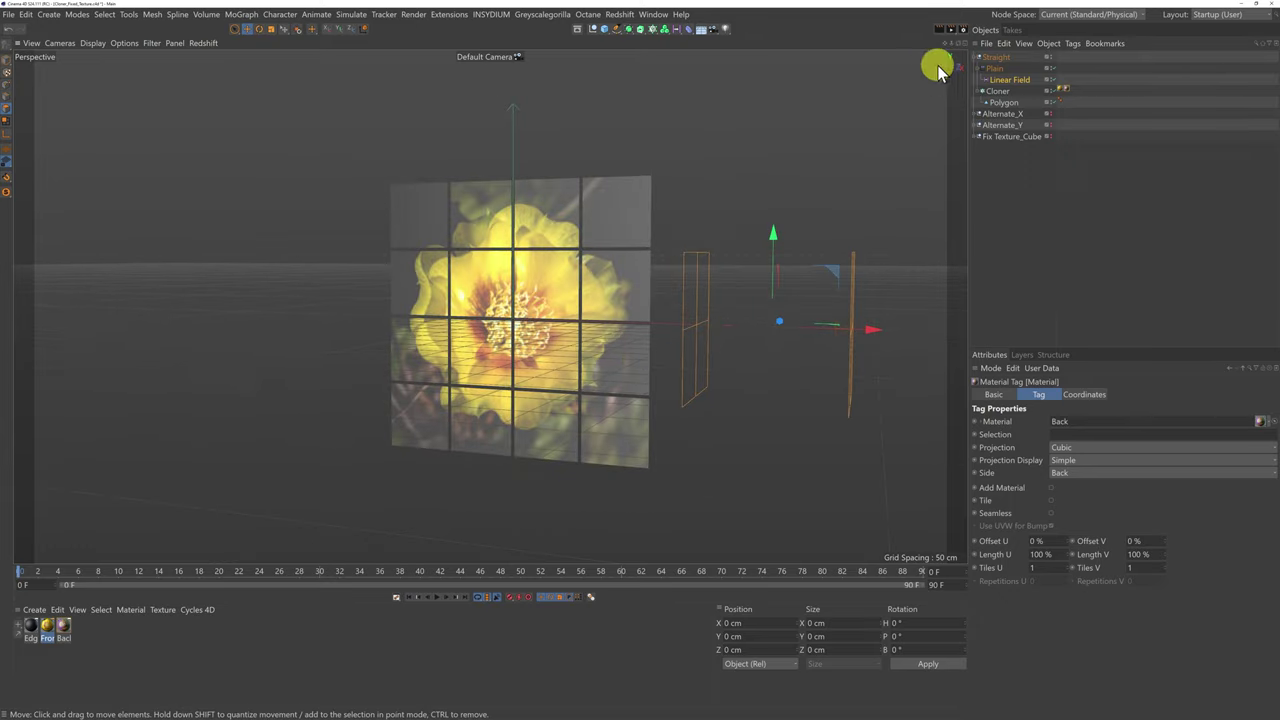
pyautogui.moveTo(957, 38); pyautogui.dragTo(640, 360)
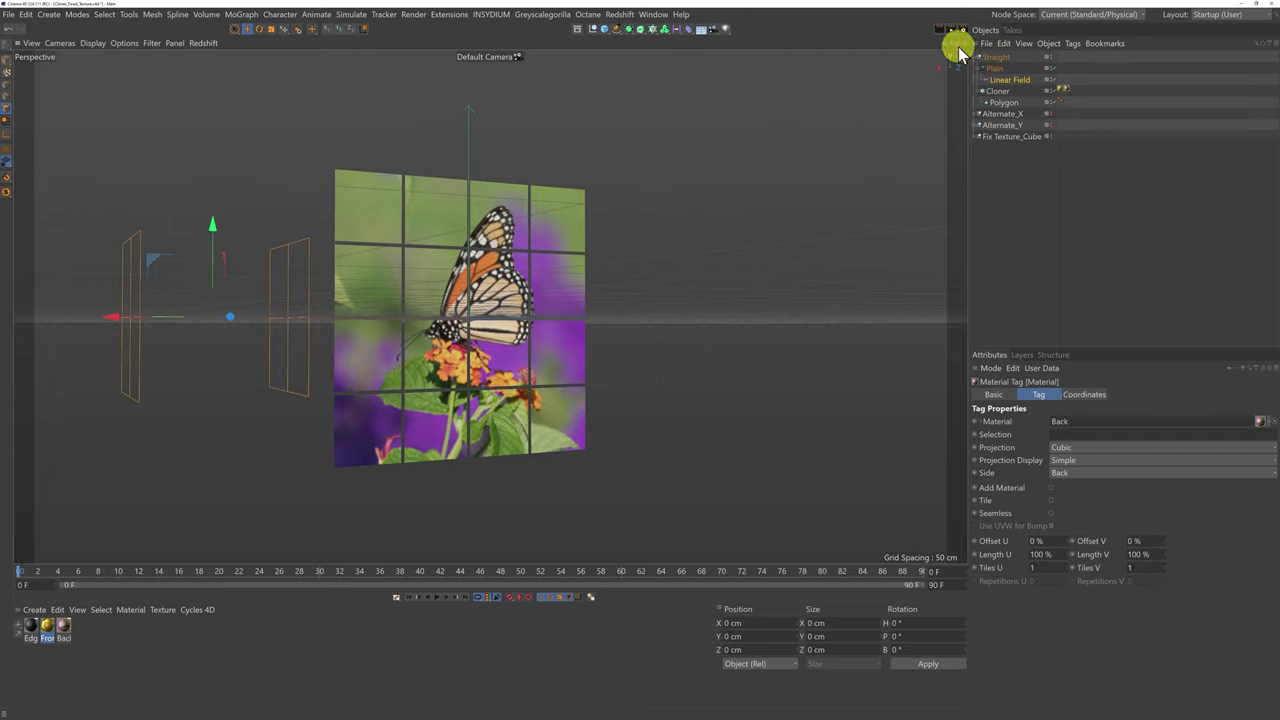
pyautogui.moveTo(957, 30); pyautogui.dragTo(640, 360)
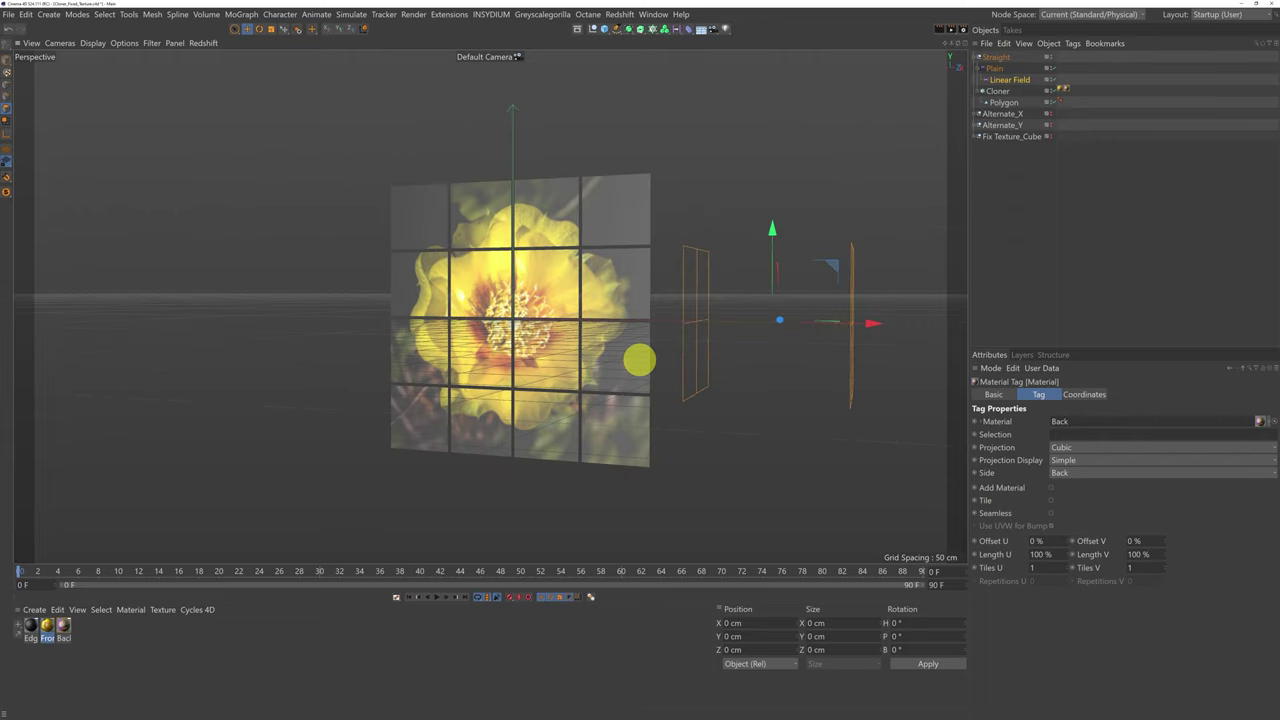
pyautogui.click(1024, 80)
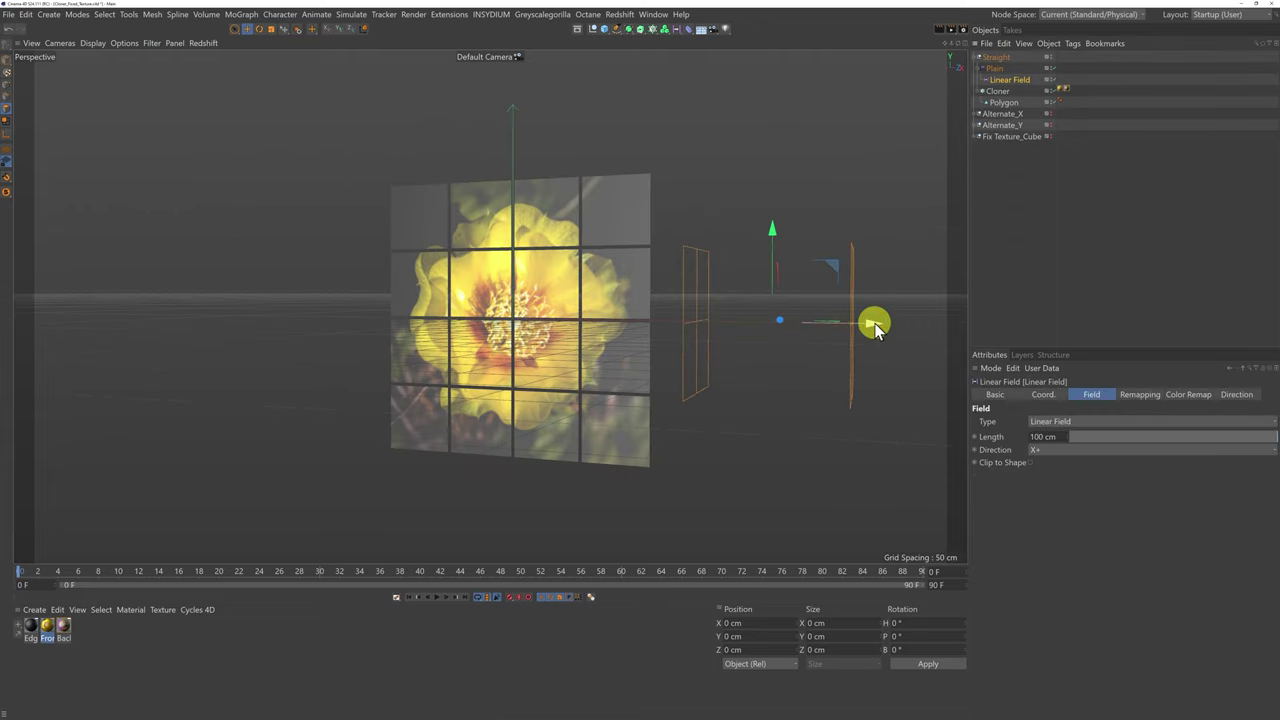
pyautogui.moveTo(875, 327); pyautogui.dragTo(649, 344)
pyautogui.moveTo(663, 347); pyautogui.dragTo(825, 363)
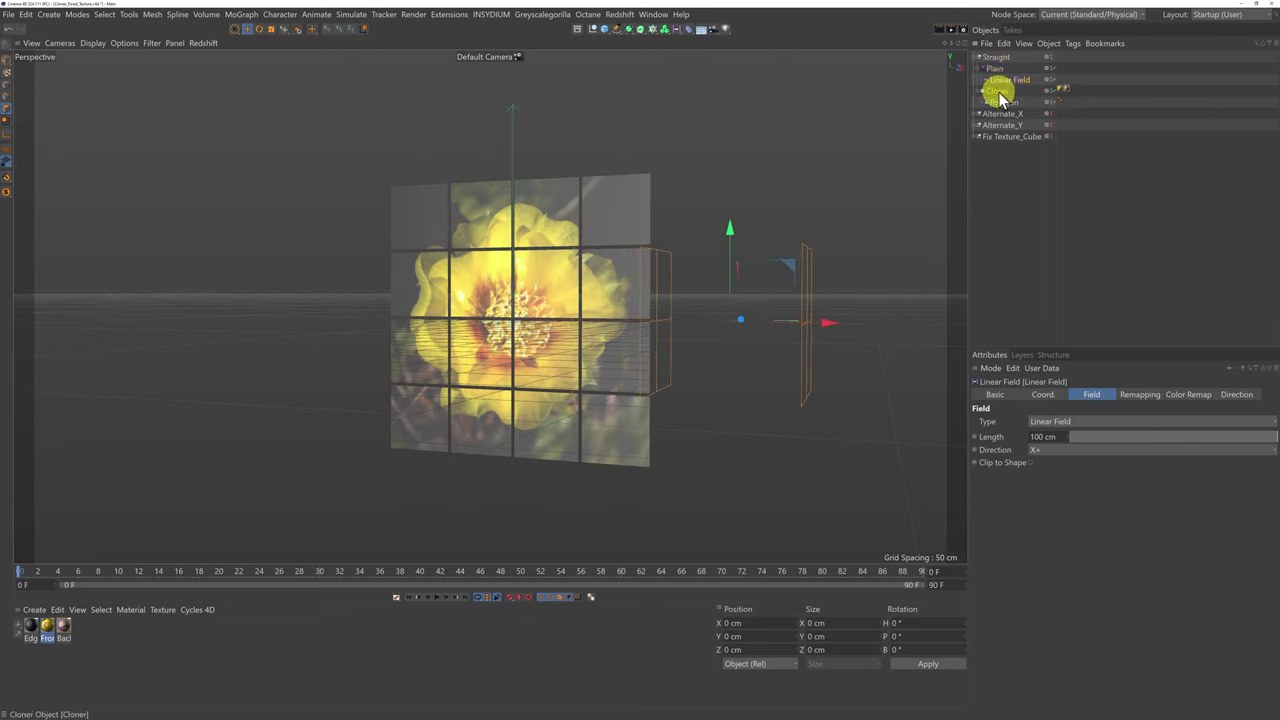
# Change the Cloner's Fix Texture option from Off to Straight.
pyautogui.click(998, 91)
pyautogui.click(1066, 395)
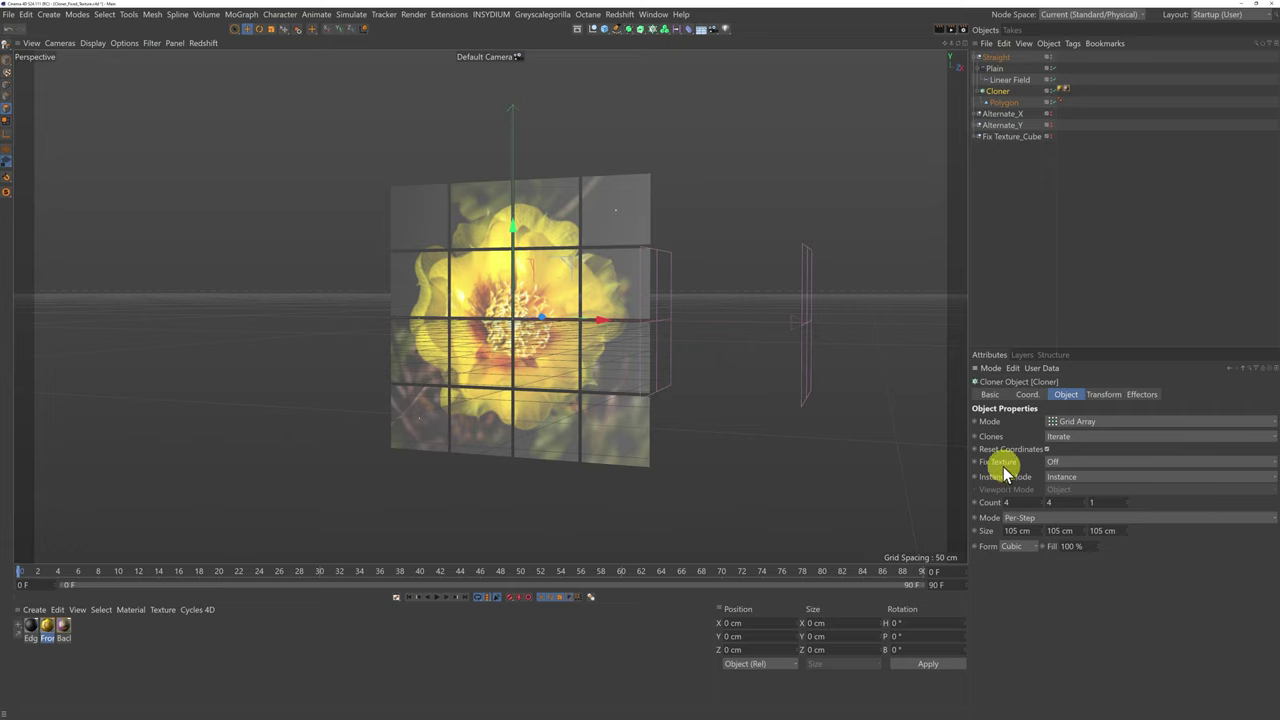
pyautogui.click(1065, 463)
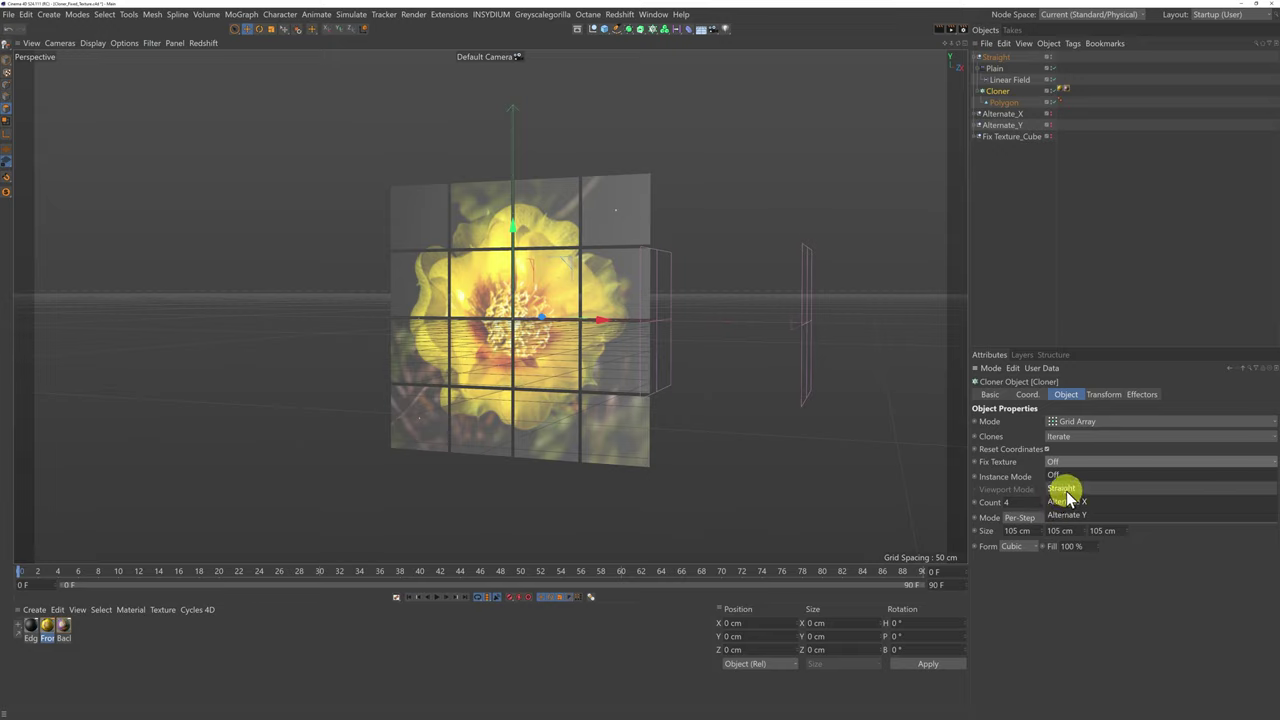
pyautogui.click(1064, 490)
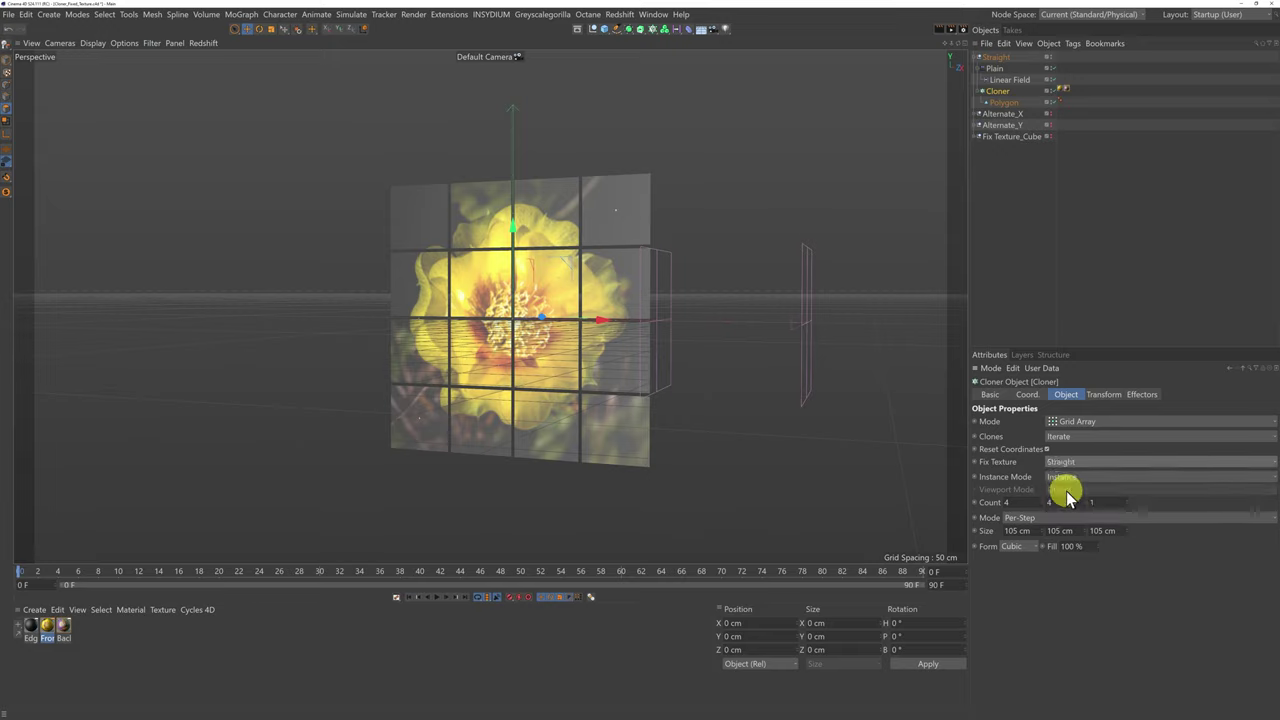
pyautogui.click(1018, 88)
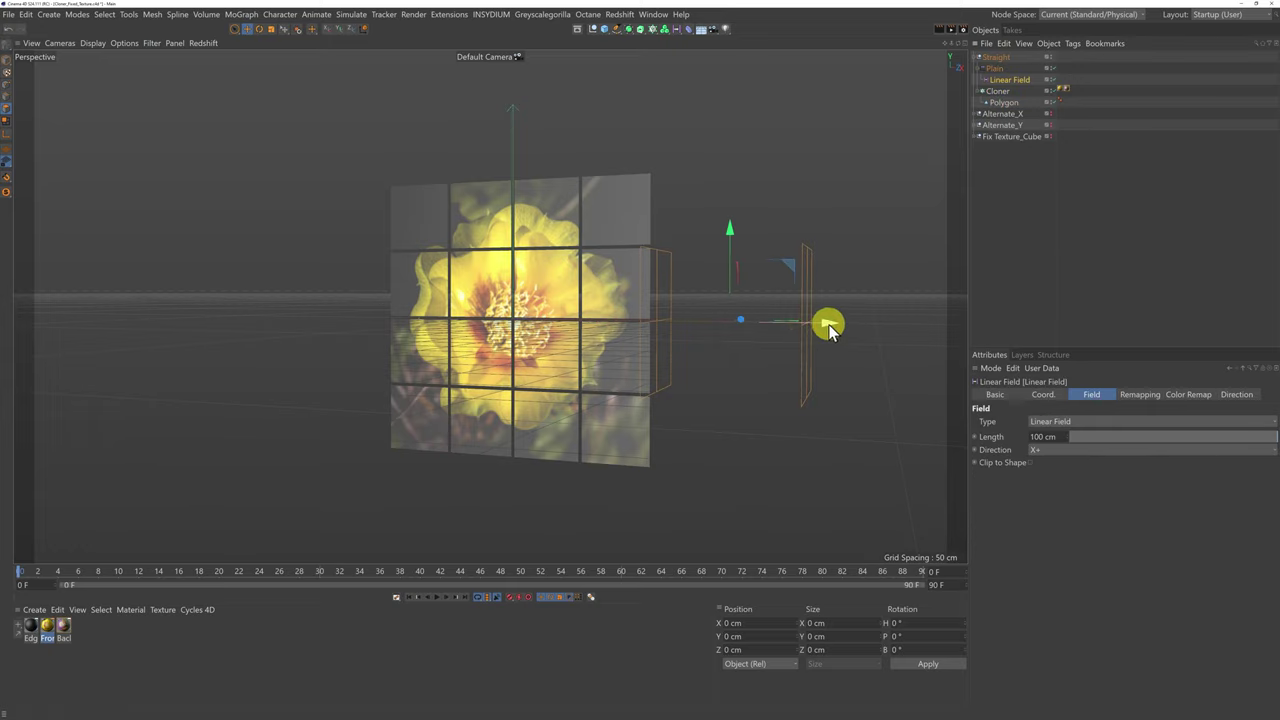
# Sweep the Linear Field left across the grid and back right, flipping tiles to the butterfly.
pyautogui.moveTo(829, 323); pyautogui.dragTo(438, 336)
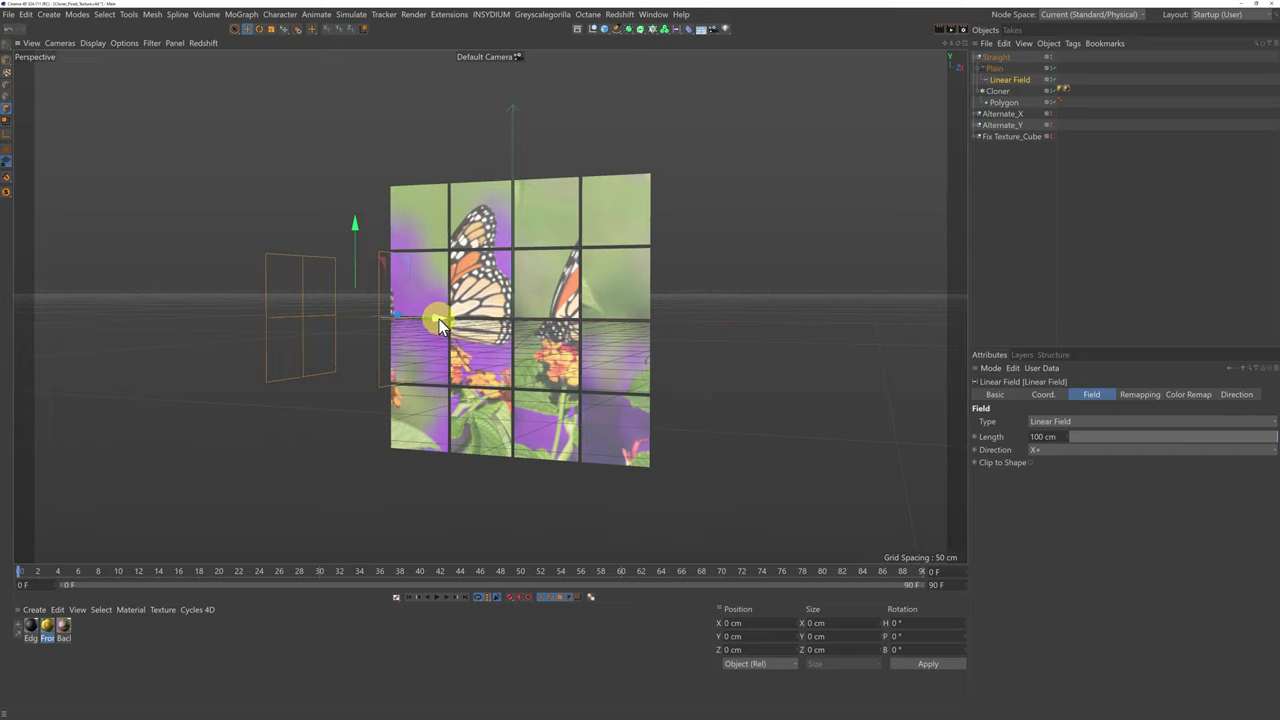
pyautogui.moveTo(439, 319); pyautogui.dragTo(854, 350)
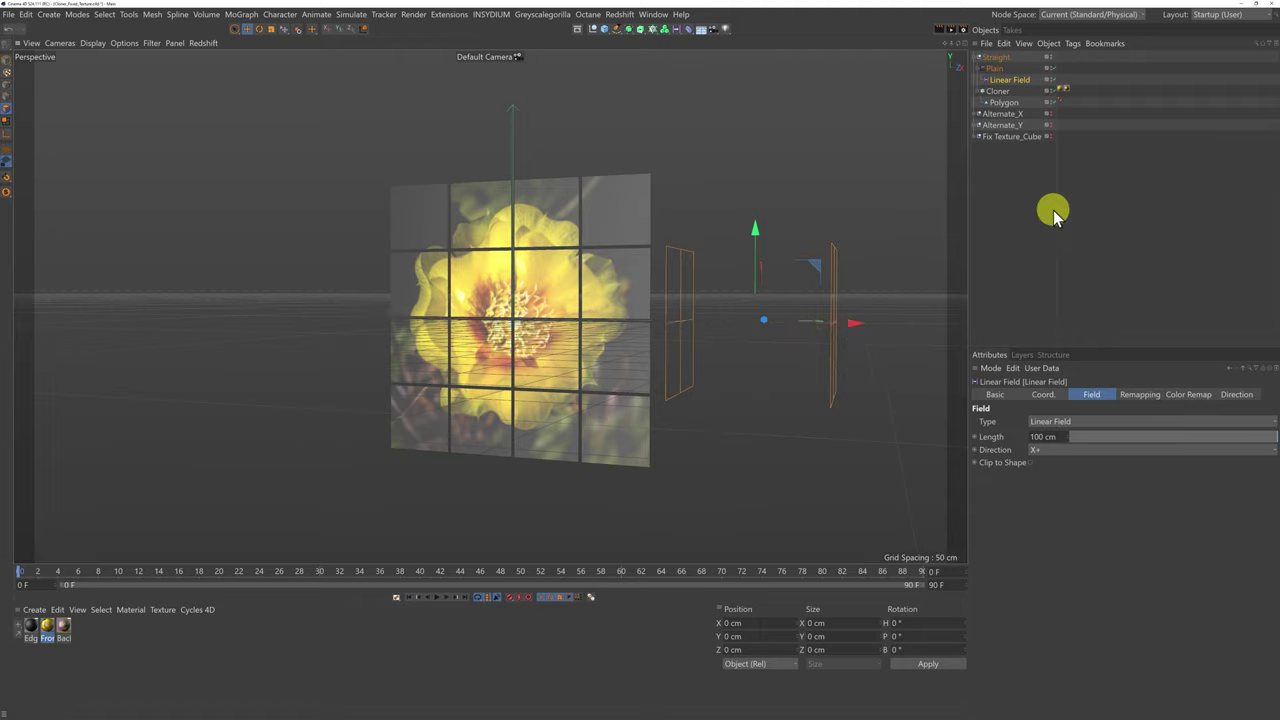
# Collapse and hide the Straight setup, making Alternate_X visible and expanded.
pyautogui.click(975, 57)
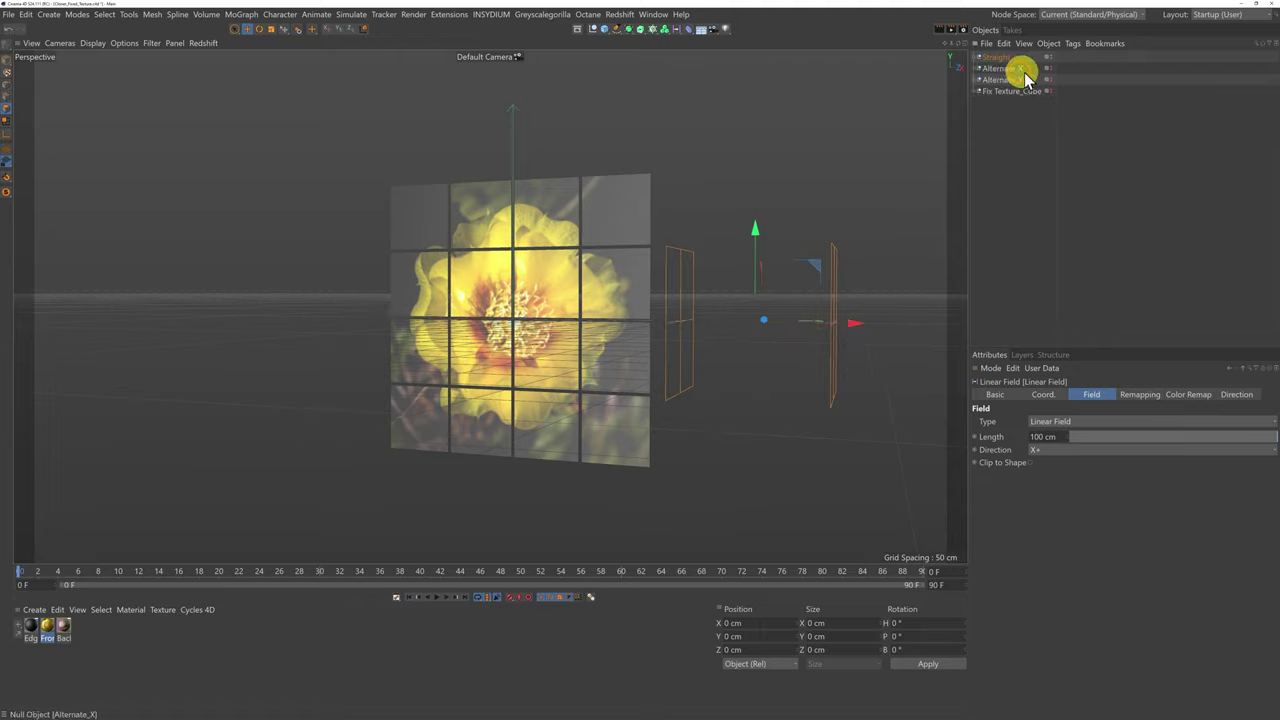
pyautogui.keyDown('alt'); pyautogui.click(1047, 57); pyautogui.keyUp('alt')
pyautogui.keyDown('alt'); pyautogui.click(1047, 68); pyautogui.keyUp('alt')
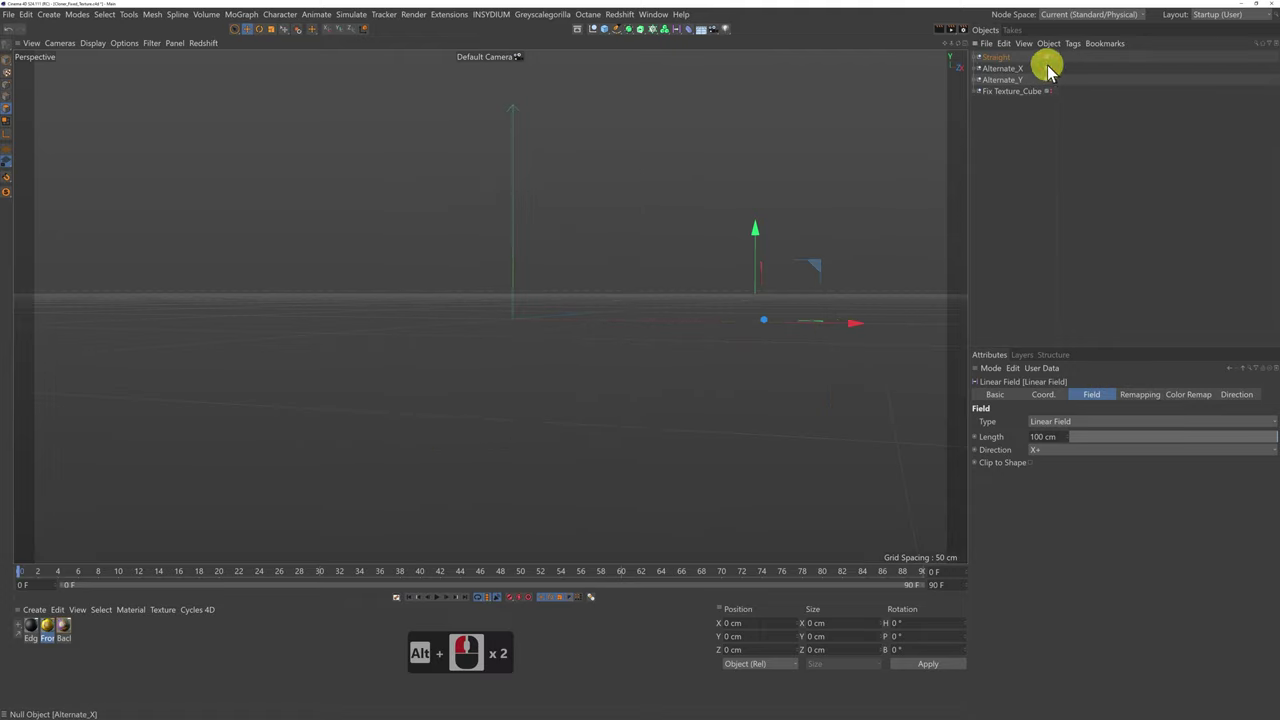
pyautogui.click(977, 69)
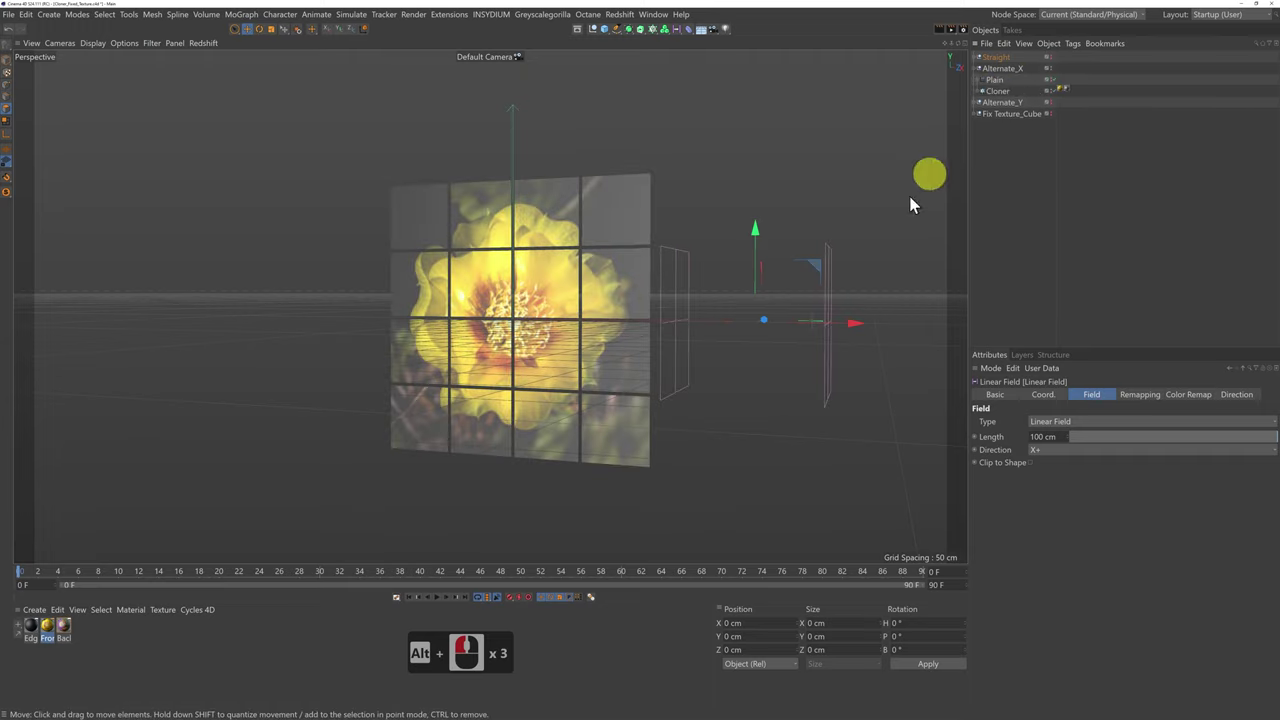
# Place a Linear Field under Alternate_X's Plain effector and move it right of the grid.
pyautogui.click(1025, 263)
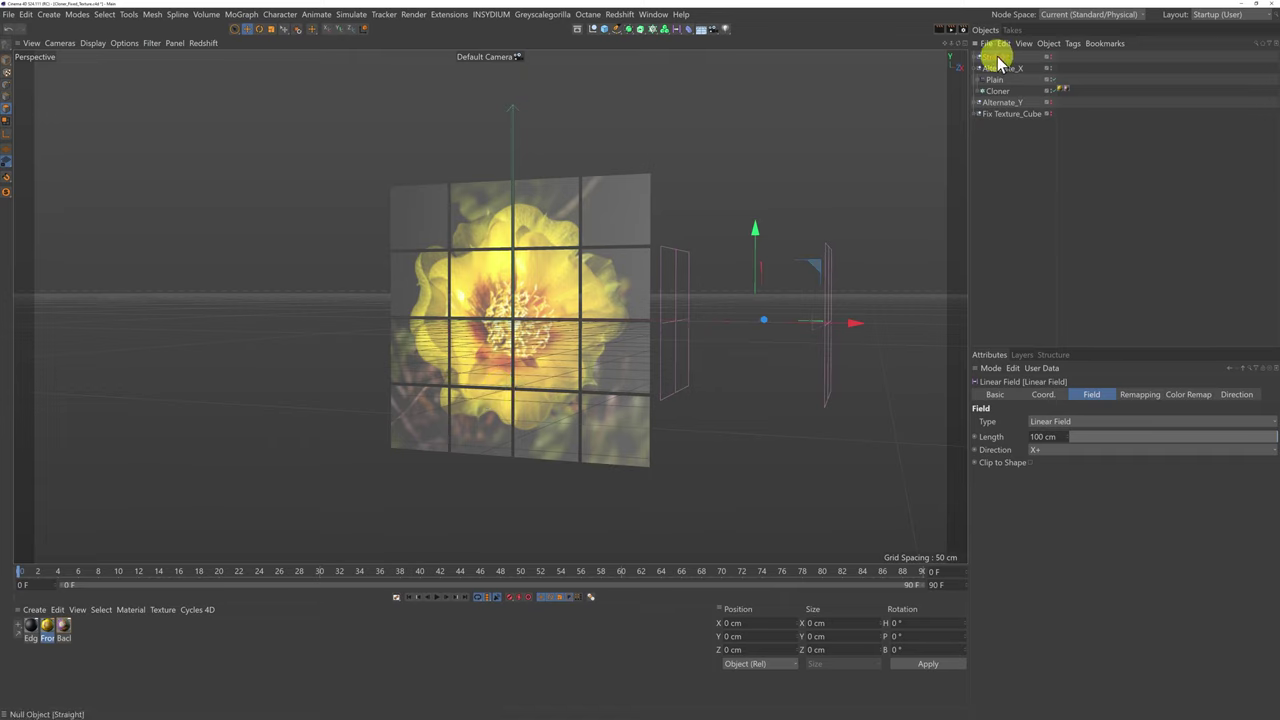
pyautogui.moveTo(998, 62)
pyautogui.mouseDown()
pyautogui.moveTo(1030, 70)
pyautogui.moveTo(1012, 72)
pyautogui.mouseUp()
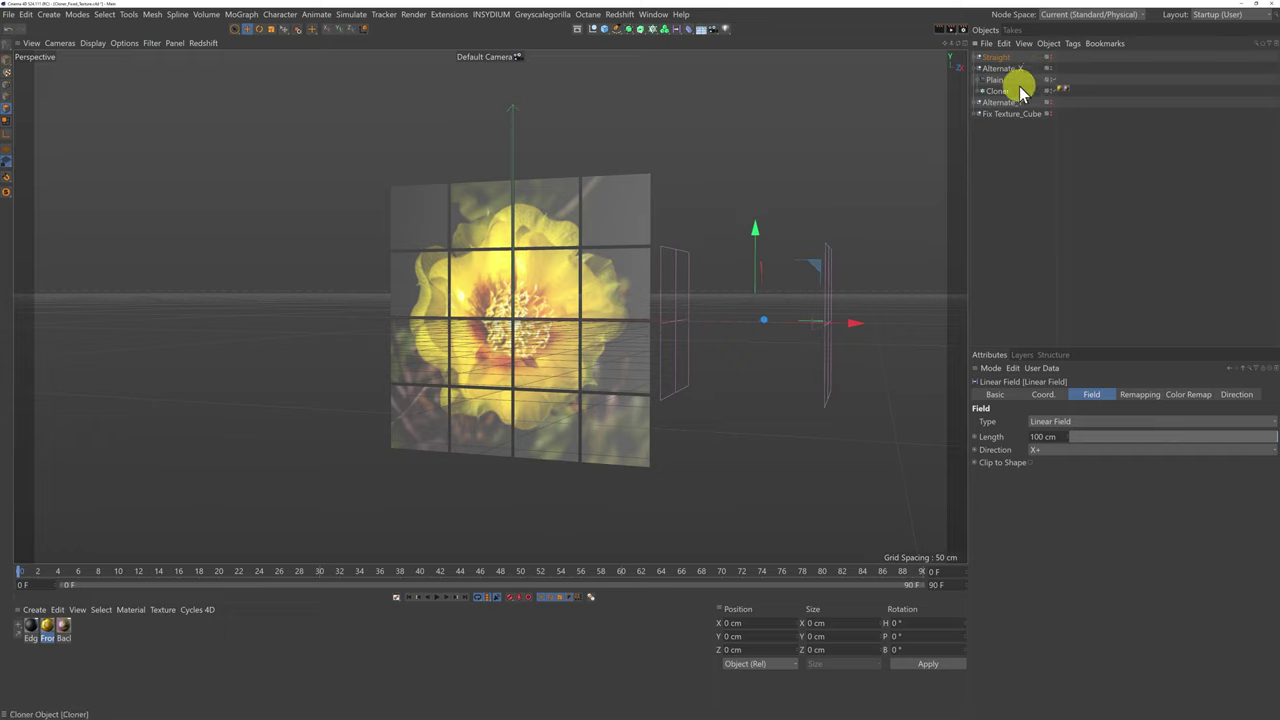
pyautogui.moveTo(978, 80); pyautogui.dragTo(1020, 94)
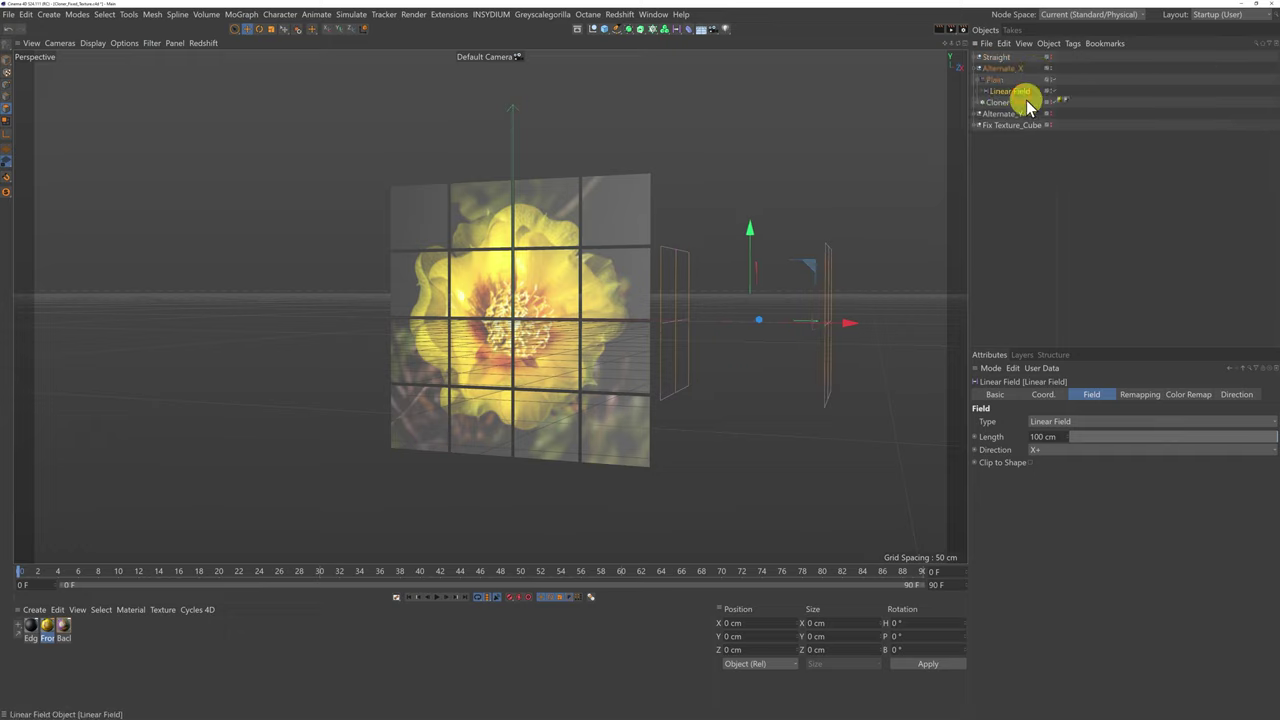
pyautogui.moveTo(856, 332); pyautogui.dragTo(828, 340)
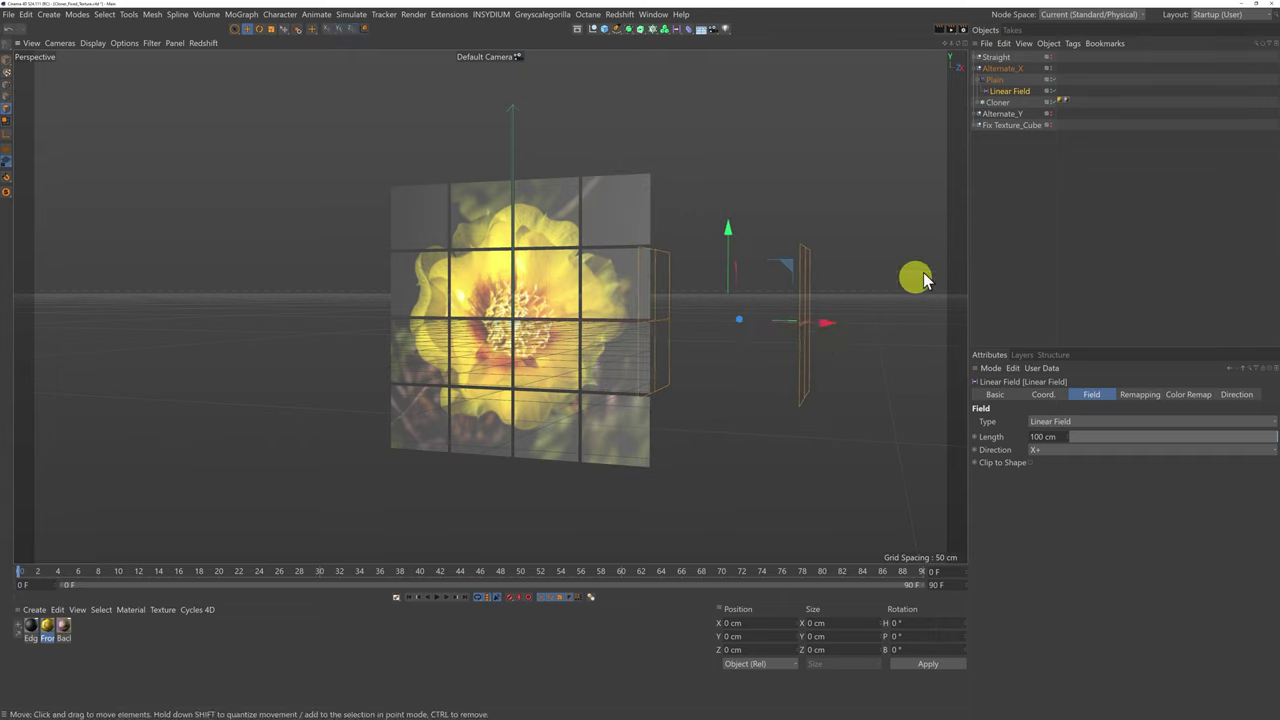
pyautogui.click(1001, 103)
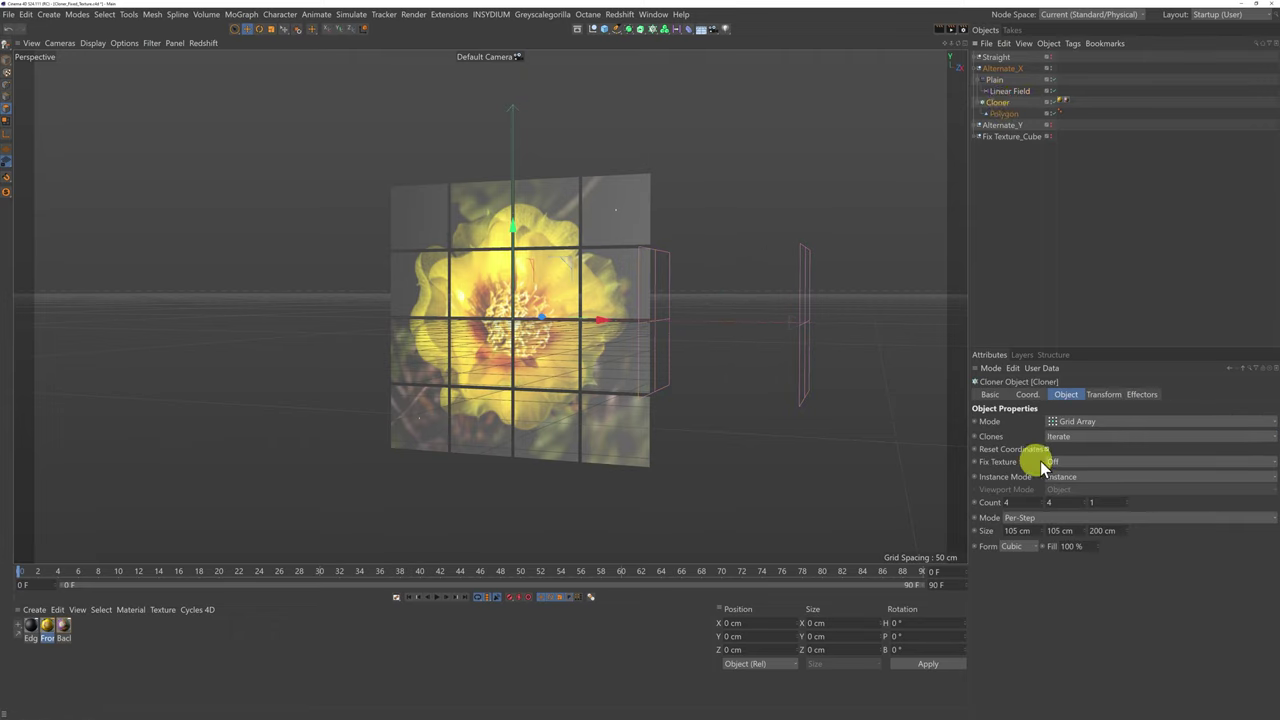
pyautogui.click(998, 80)
pyautogui.click(1105, 395)
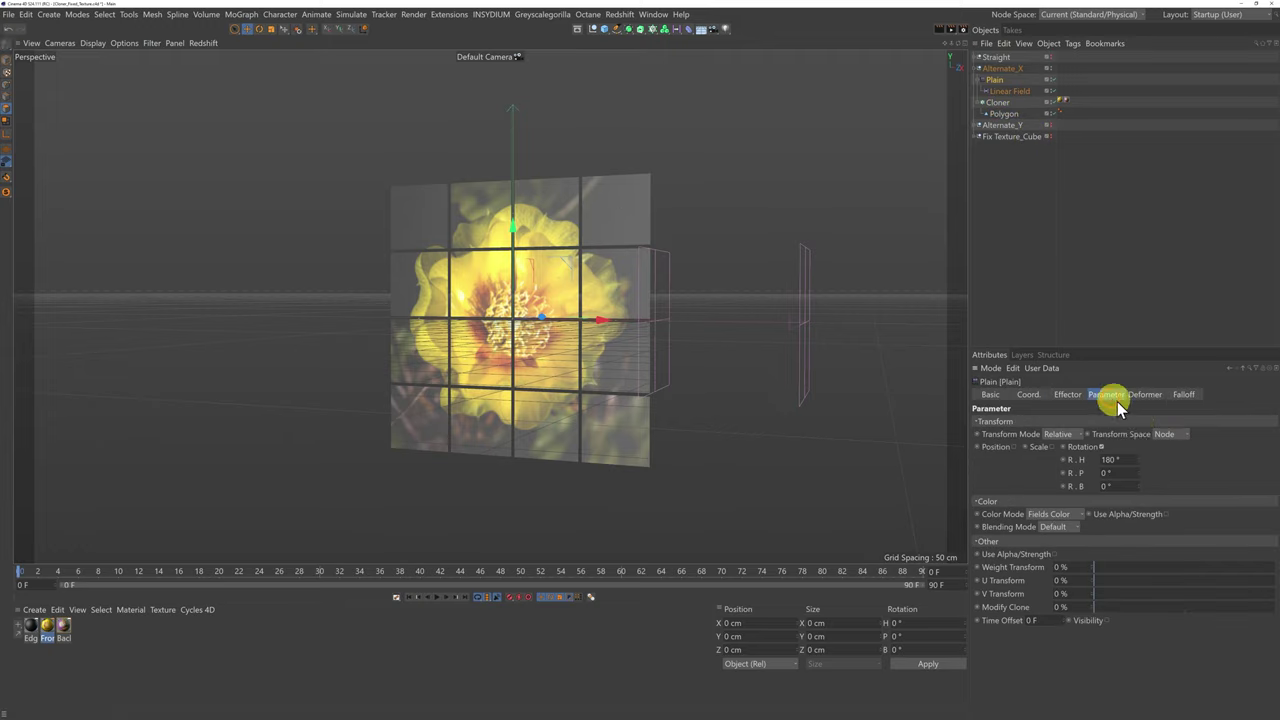
pyautogui.click(1107, 460)
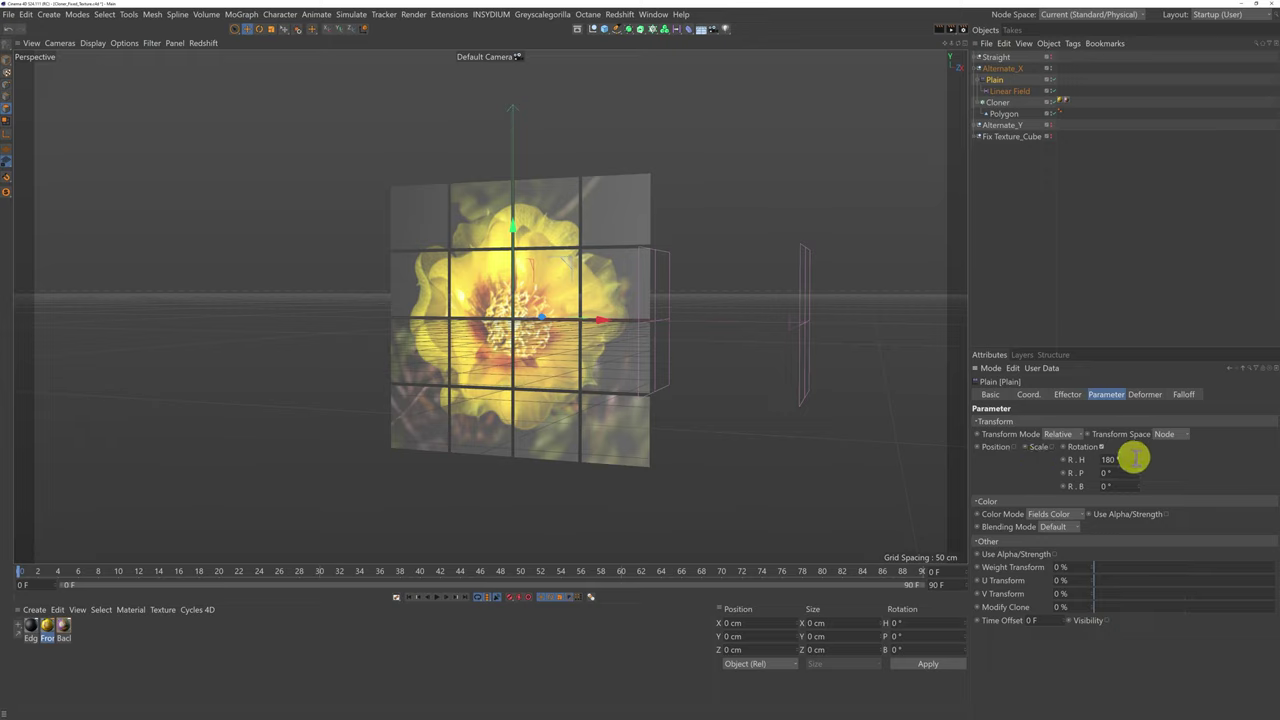
pyautogui.click(1008, 103)
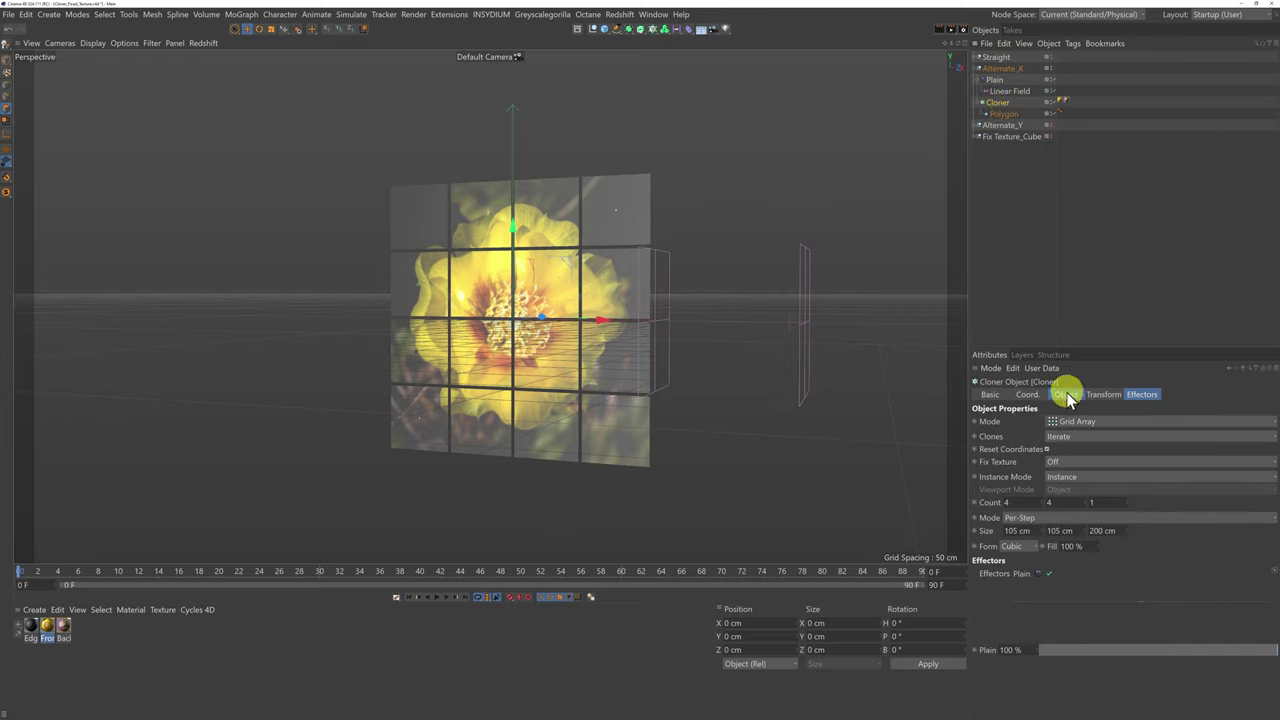
# Set Fix Texture to Alternate X and sweep the Linear Field fully across to flip every tile.
pyautogui.click(1064, 462)
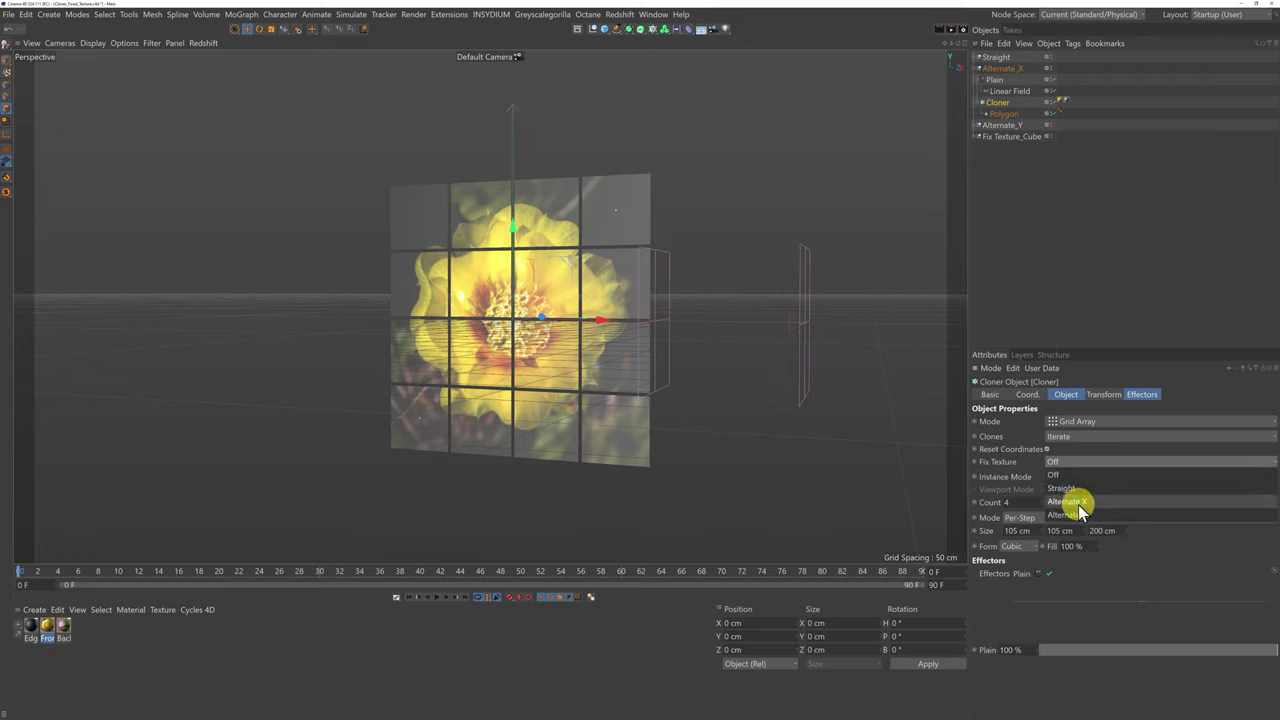
pyautogui.click(1066, 501)
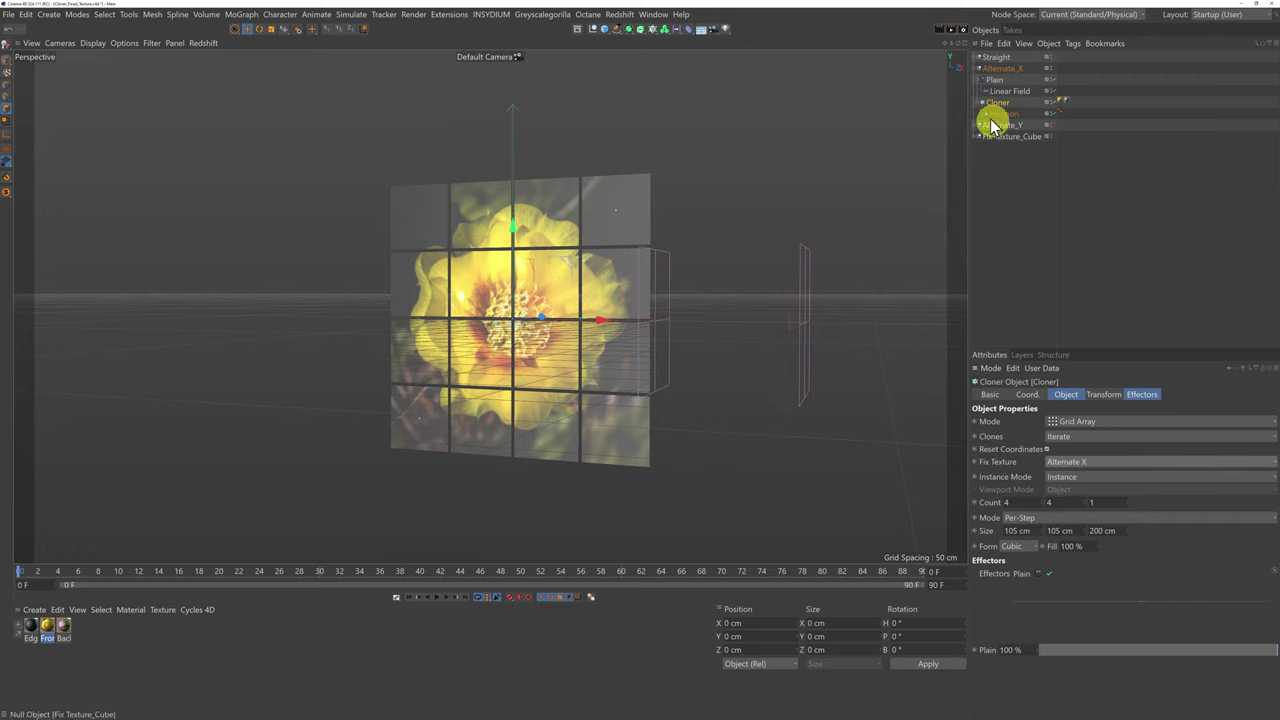
pyautogui.moveTo(958, 43); pyautogui.dragTo(639, 359)
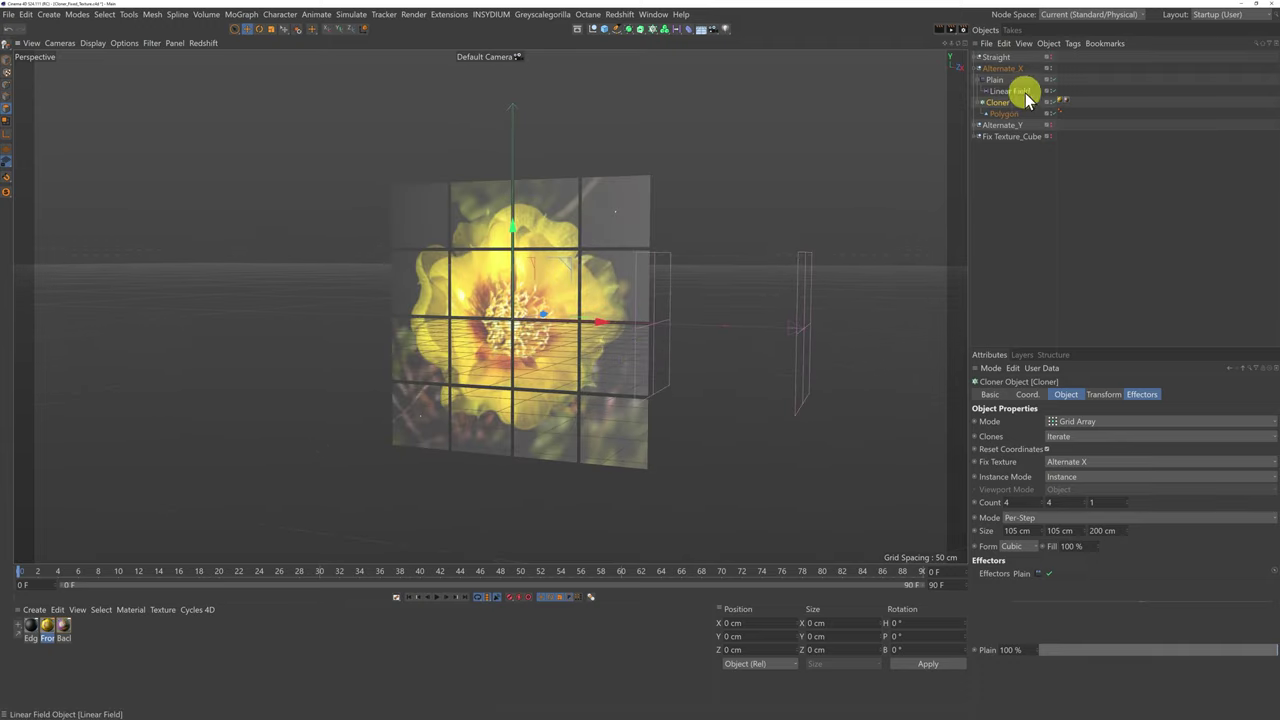
pyautogui.click(1025, 93)
pyautogui.moveTo(831, 328); pyautogui.dragTo(438, 318)
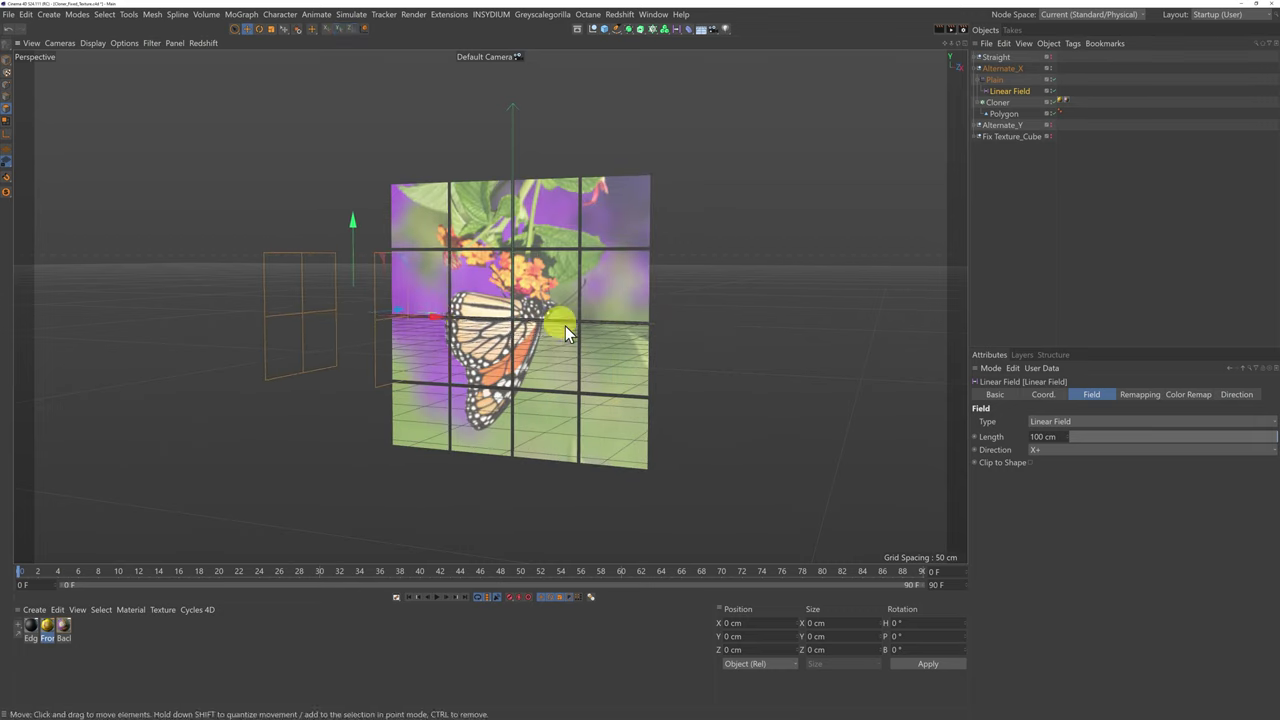
pyautogui.click(1064, 102)
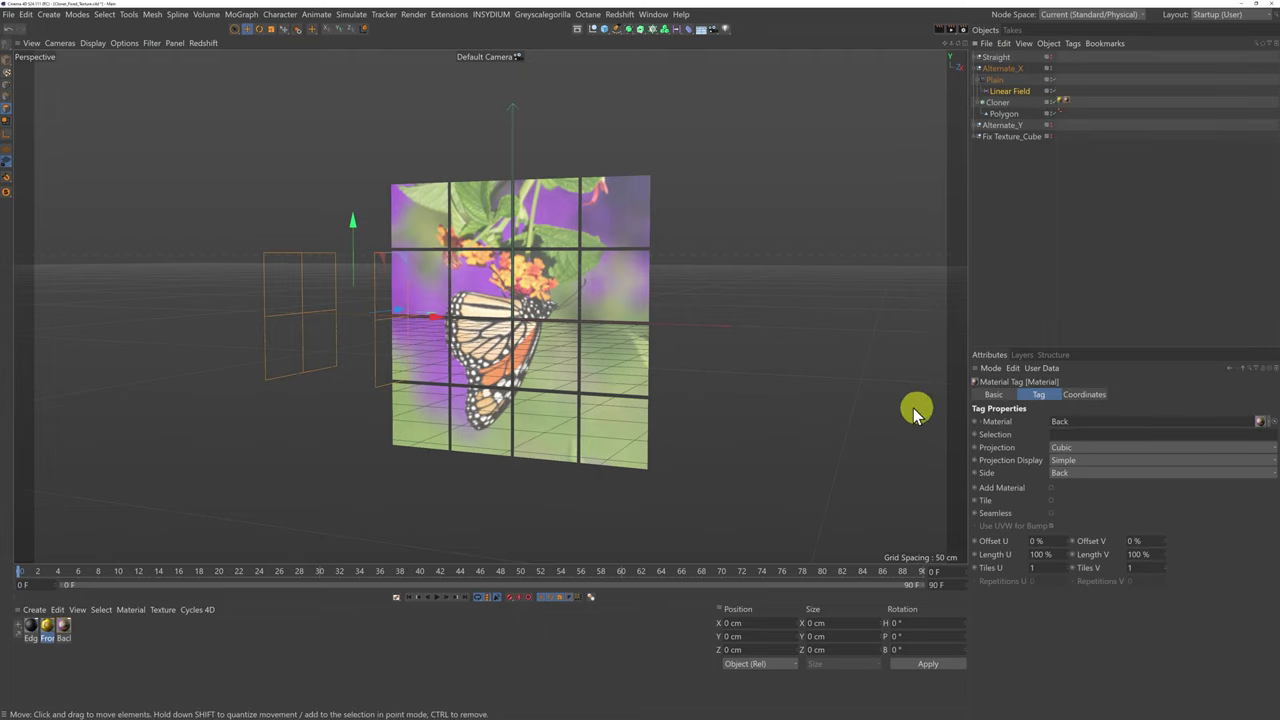
# Bank the back texture to -180° on its B rotation.
pyautogui.click(9, 74)
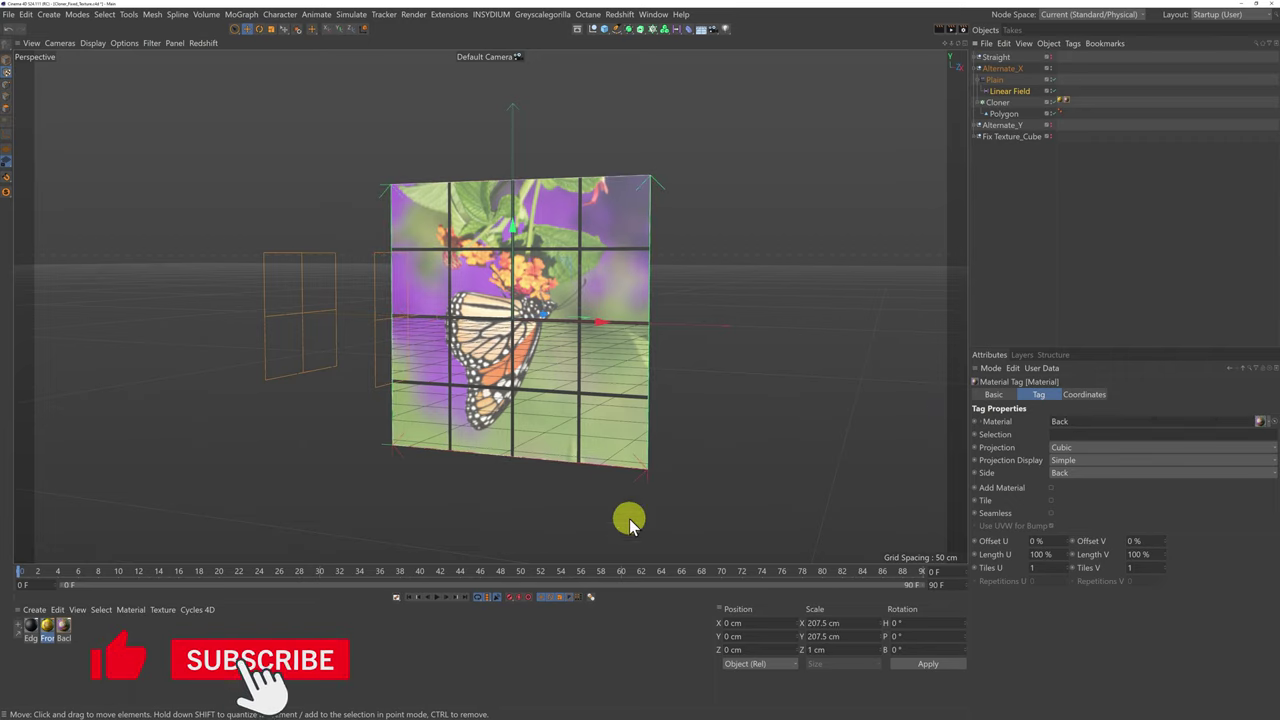
pyautogui.click(260, 29)
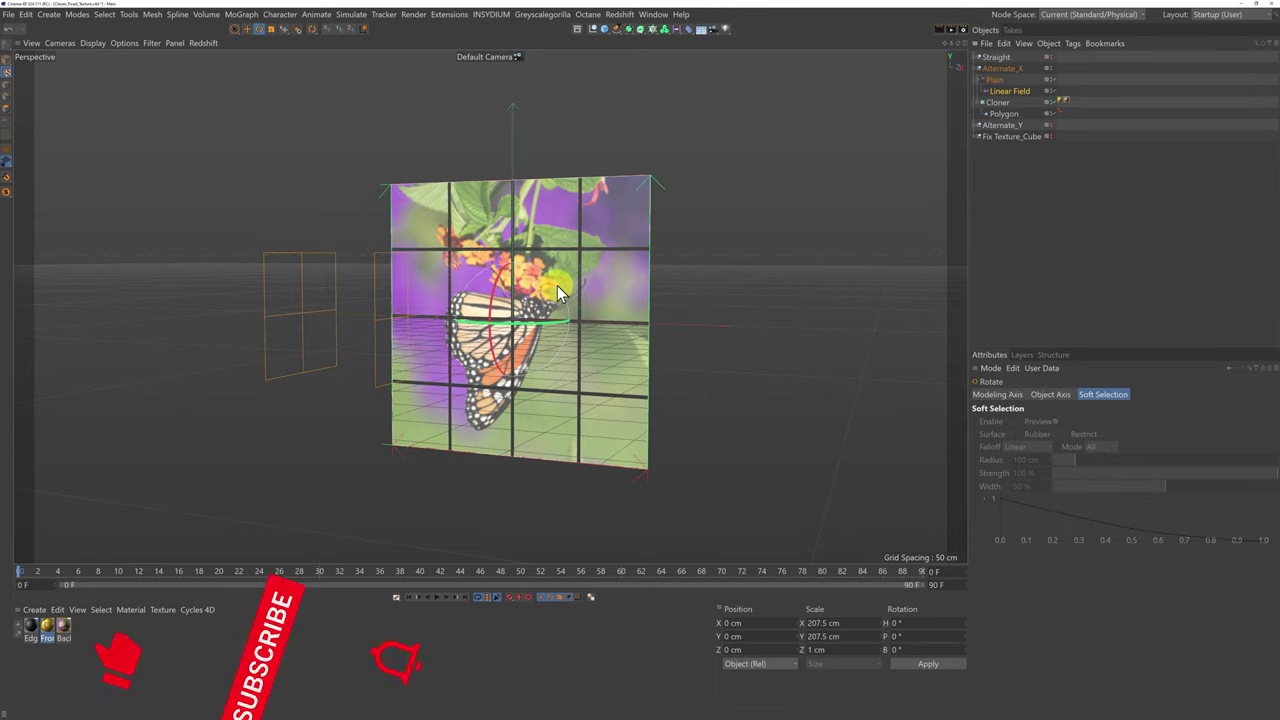
pyautogui.moveTo(555, 296); pyautogui.dragTo(473, 371)
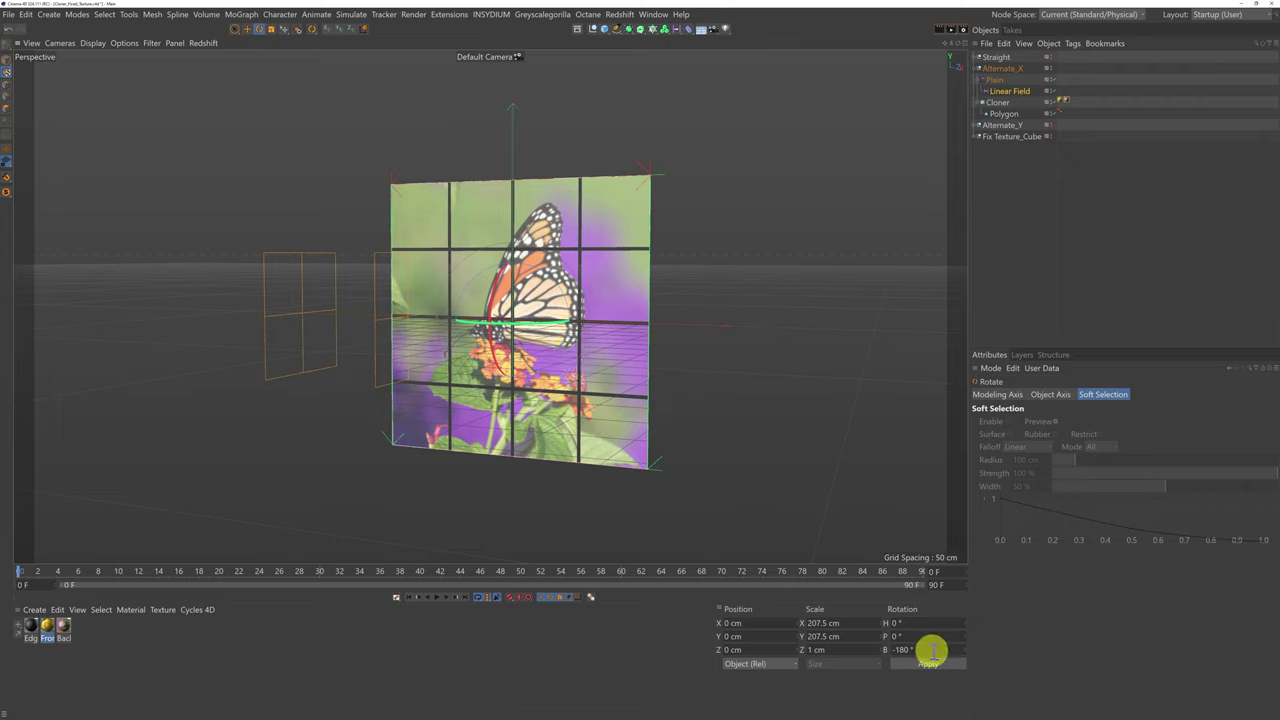
pyautogui.click(903, 650)
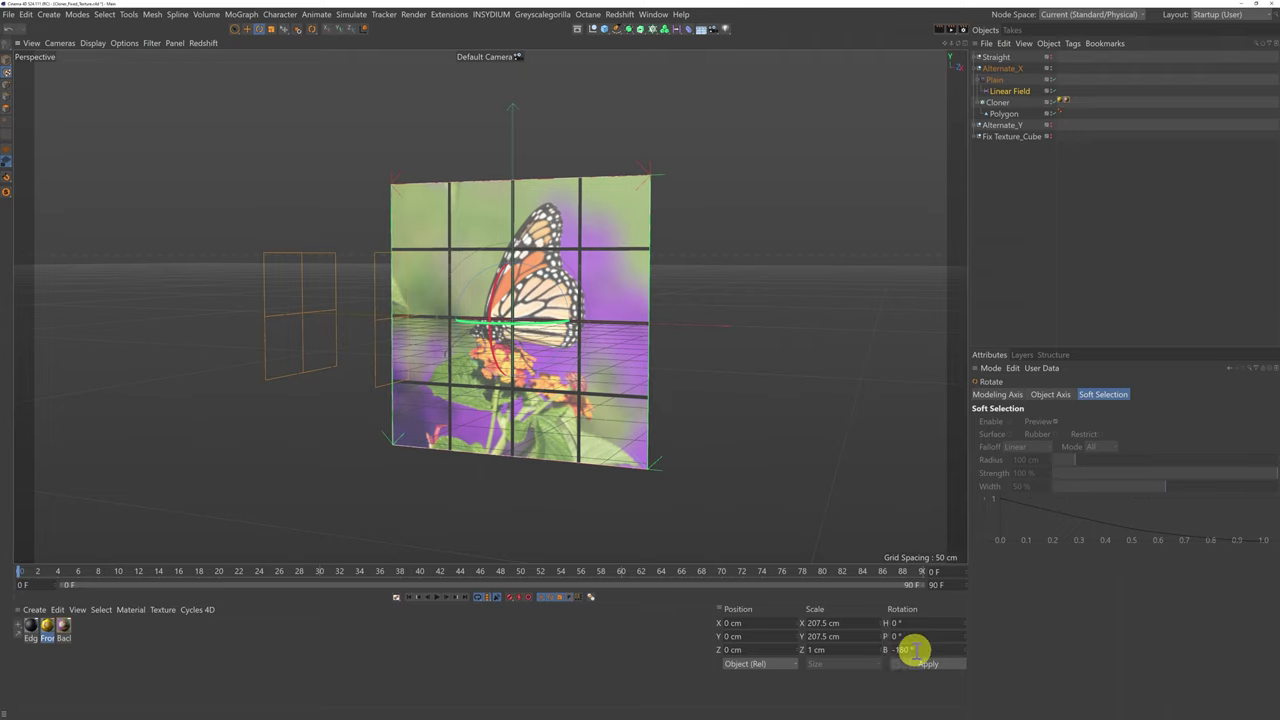
pyautogui.press('Return')
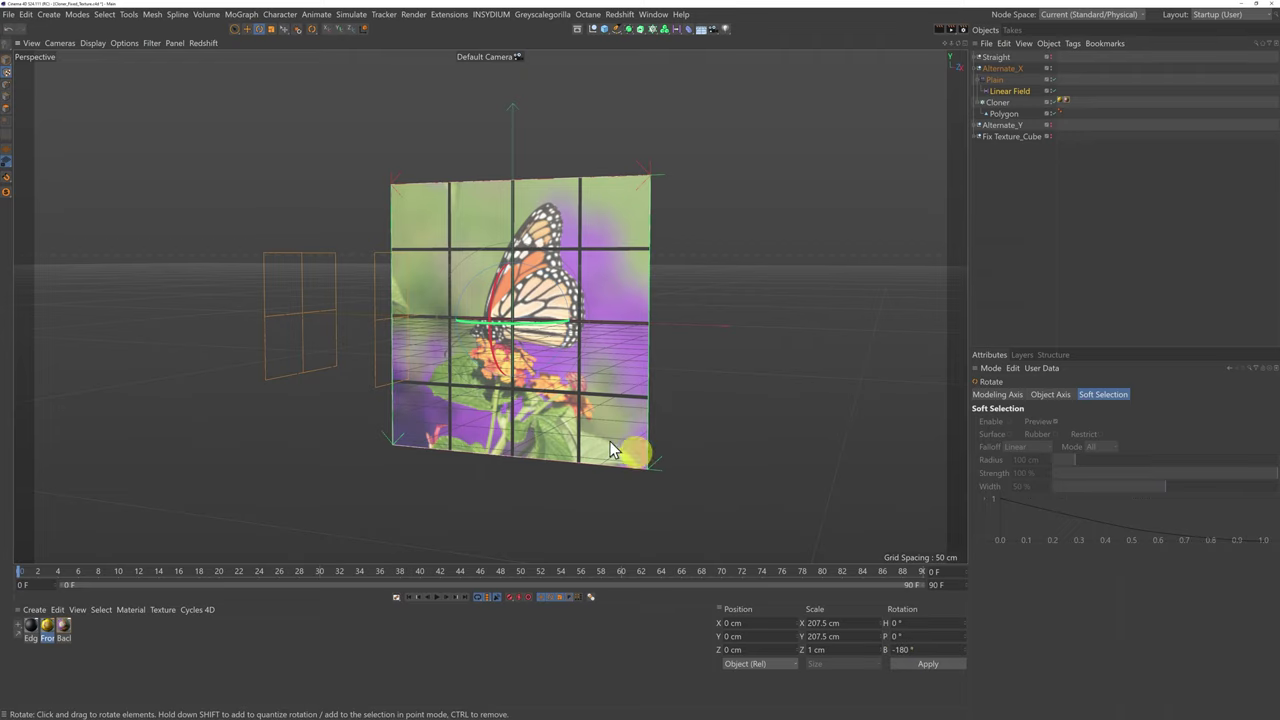
# Move Alternate_X's Linear Field past the grid to X 298.357 cm so every tile shows the flower.
pyautogui.click(7, 66)
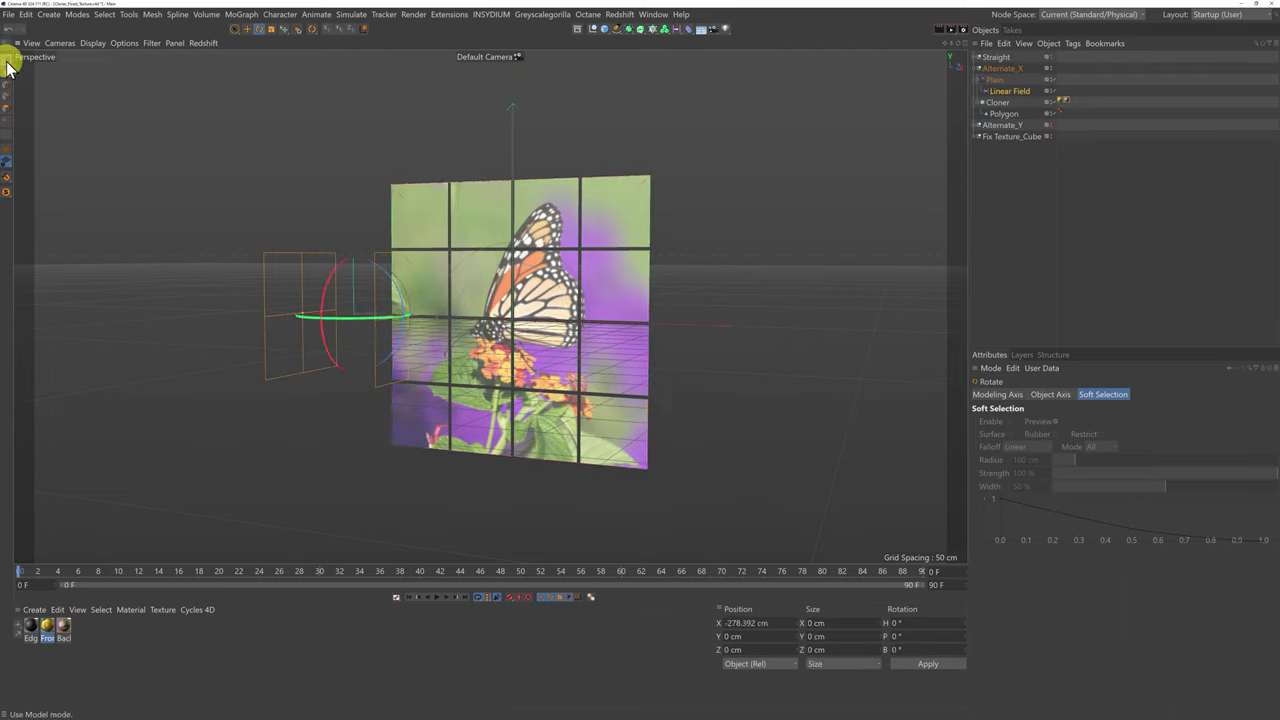
pyautogui.click(247, 28)
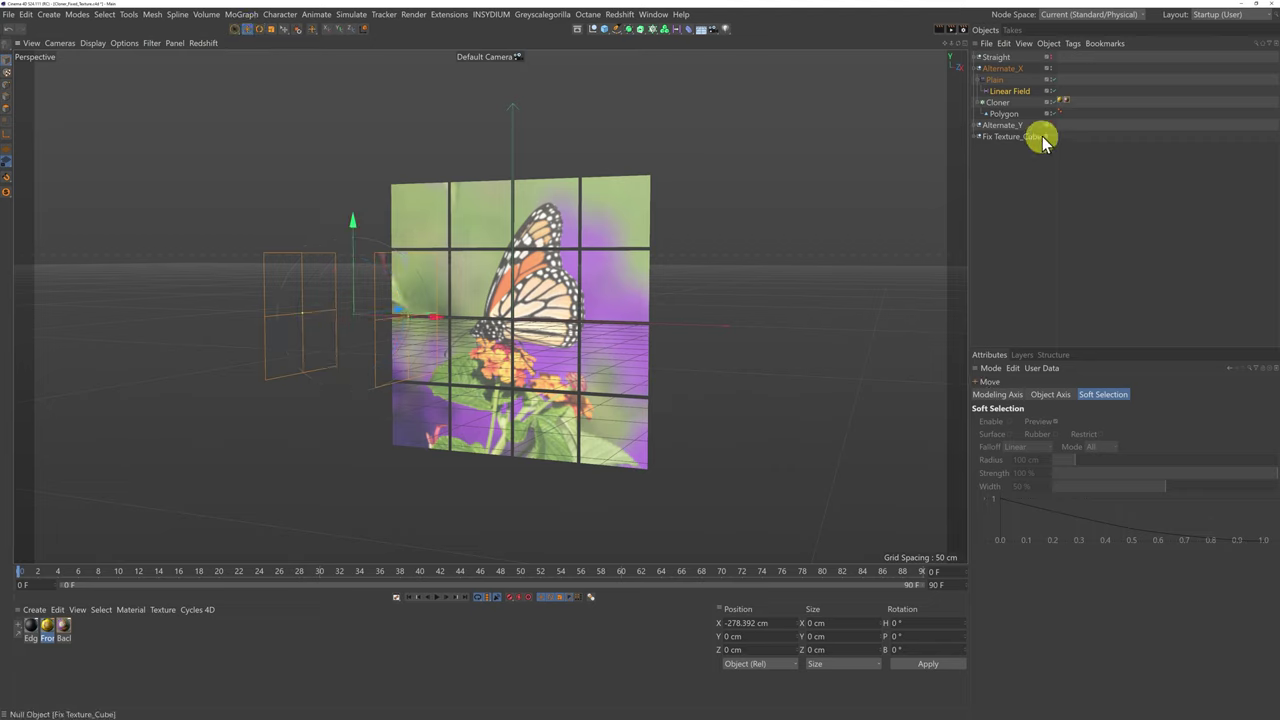
pyautogui.click(1010, 91)
pyautogui.moveTo(433, 318); pyautogui.dragTo(806, 414)
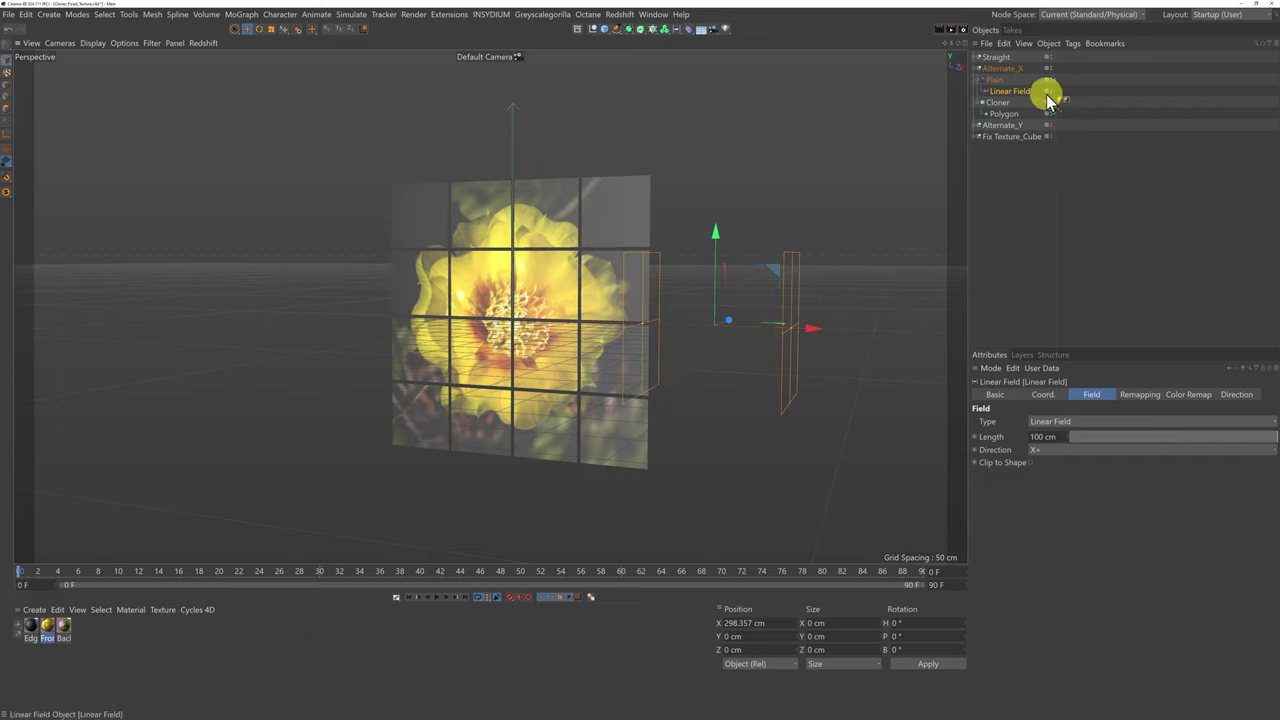
# Point Alternate_X's Linear Field along Y+ and raise it above the grid to Y 162.526 cm.
pyautogui.click(1068, 455)
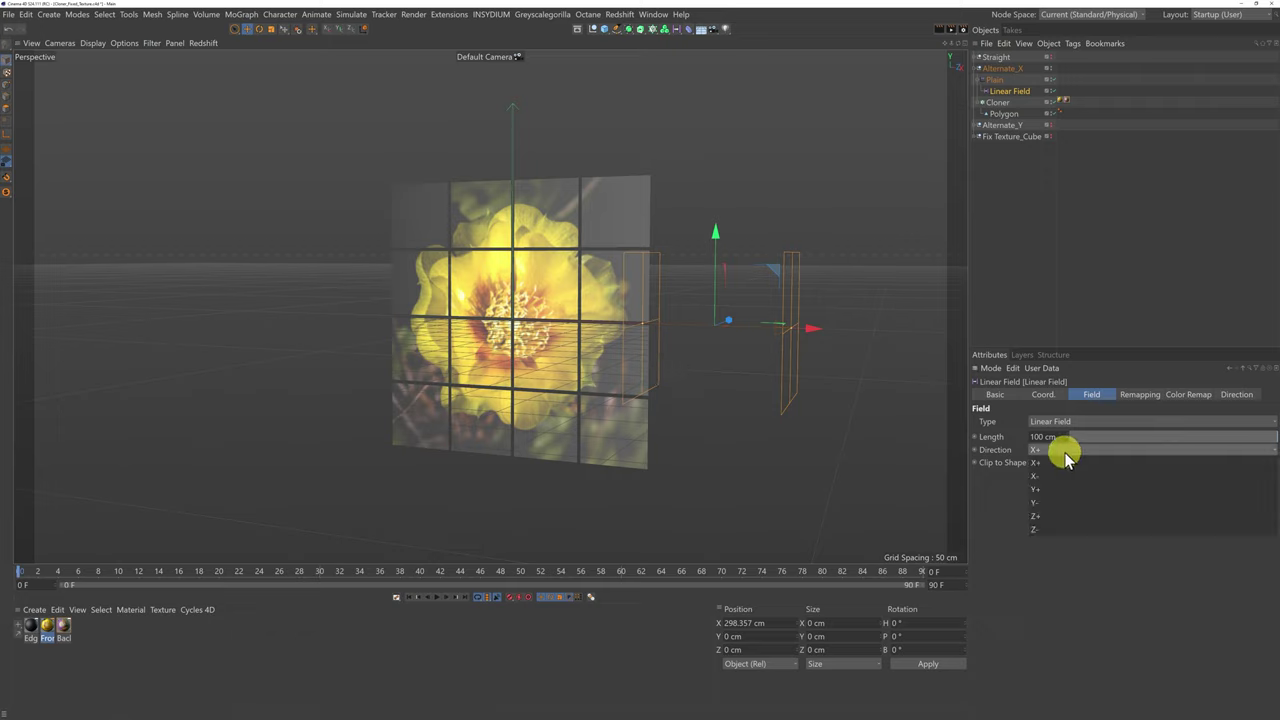
pyautogui.click(1056, 489)
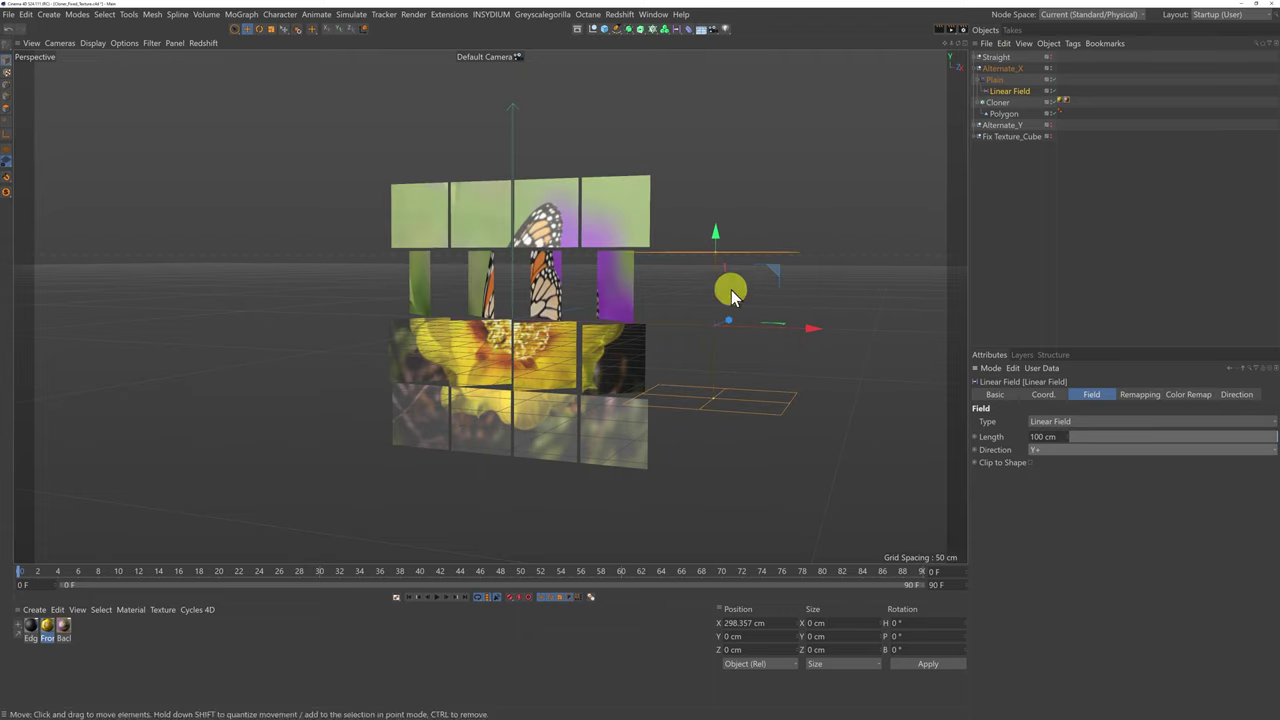
pyautogui.moveTo(718, 234)
pyautogui.mouseDown()
pyautogui.moveTo(717, 49)
pyautogui.moveTo(646, 429)
pyautogui.moveTo(638, 277)
pyautogui.moveTo(680, 57)
pyautogui.moveTo(589, 426)
pyautogui.moveTo(596, 410)
pyautogui.moveTo(620, 244)
pyautogui.moveTo(573, 426)
pyautogui.moveTo(651, 91)
pyautogui.moveTo(640, 360)
pyautogui.moveTo(649, 69)
pyautogui.moveTo(612, 203)
pyautogui.moveTo(575, 470)
pyautogui.moveTo(582, 238)
pyautogui.moveTo(618, 114)
pyautogui.mouseUp()
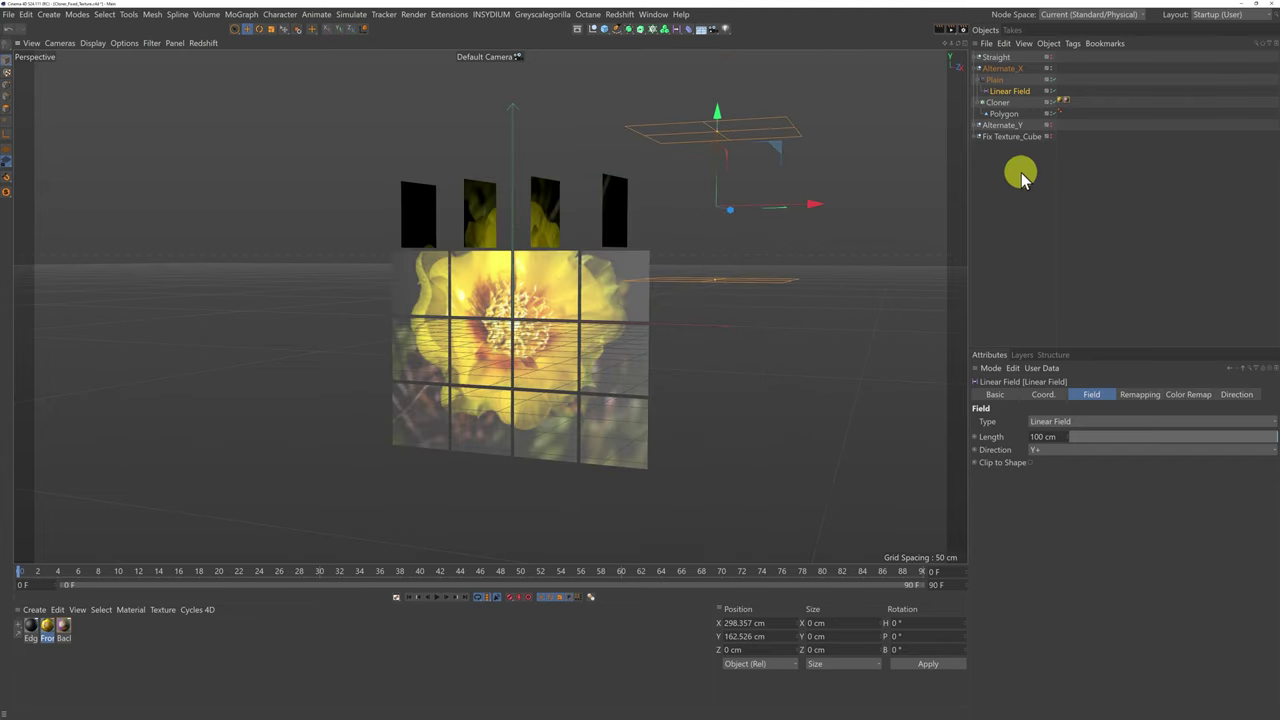
pyautogui.click(978, 78)
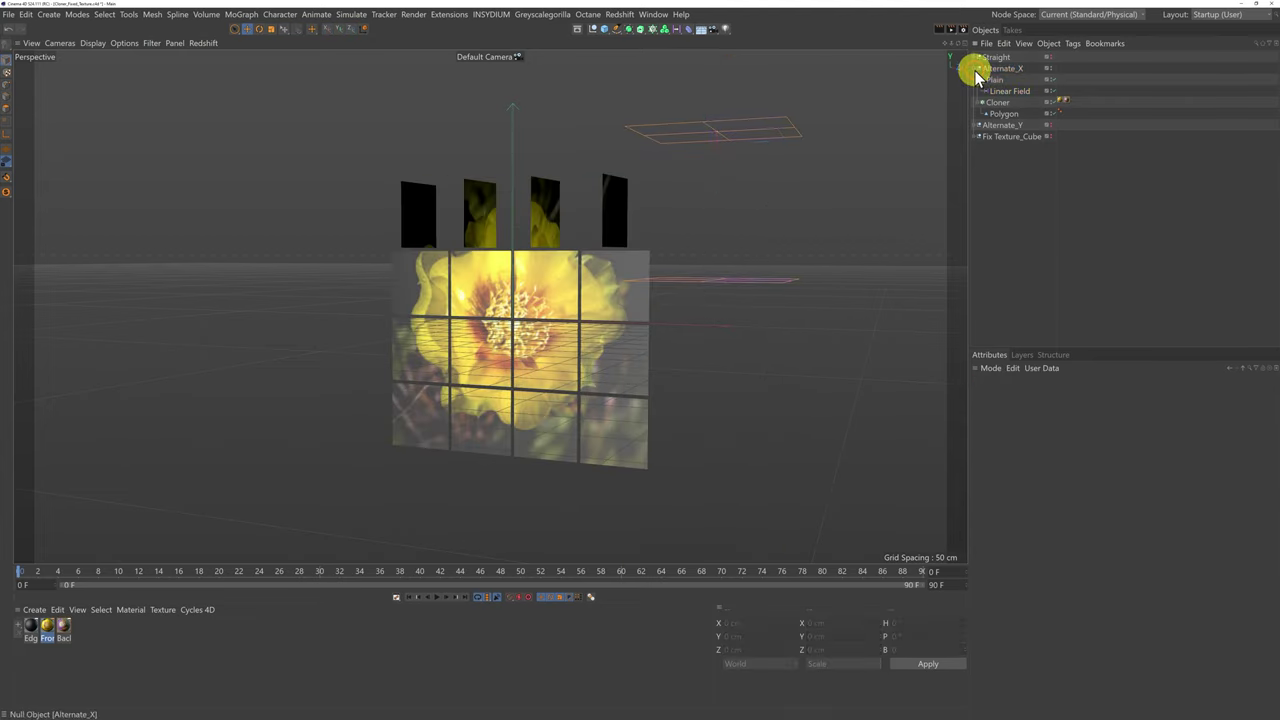
# Hide Alternate_X and make Alternate_Y the only visible group in the viewport.
pyautogui.click(977, 69)
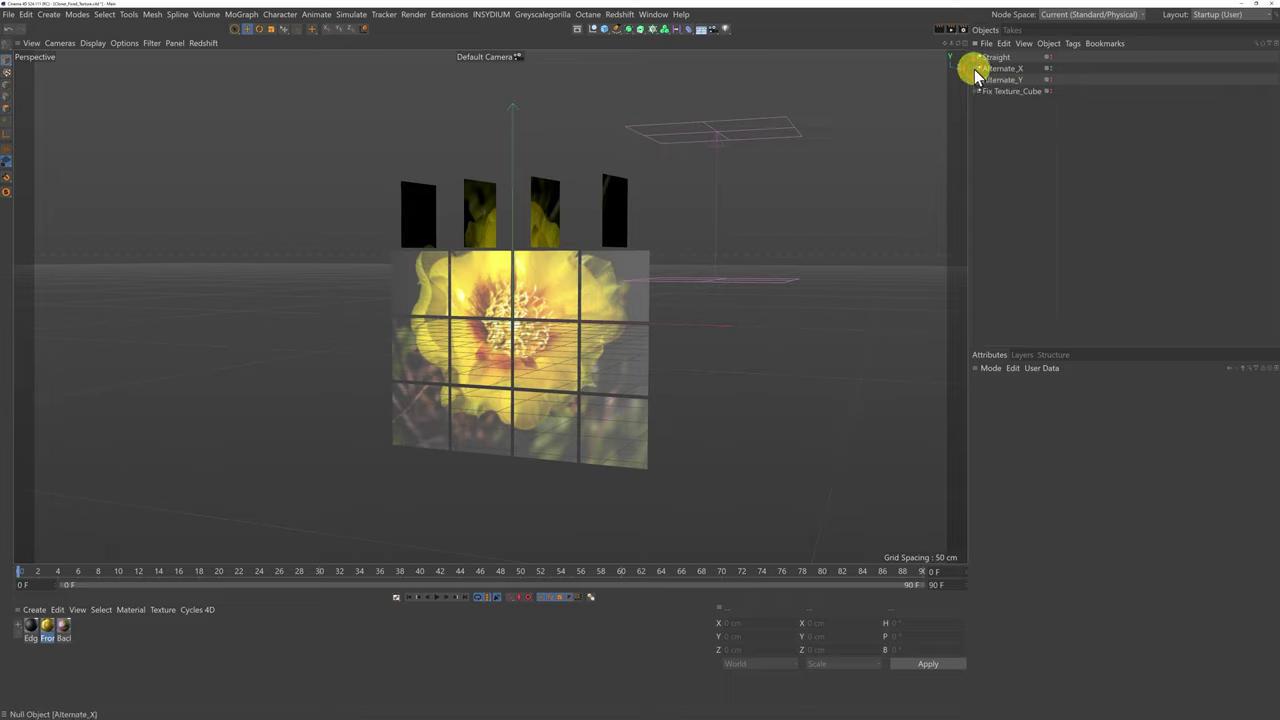
pyautogui.keyDown('alt'); pyautogui.doubleClick(1049, 70); pyautogui.keyUp('alt')
pyautogui.keyDown('alt'); pyautogui.doubleClick(1049, 80); pyautogui.keyUp('alt')
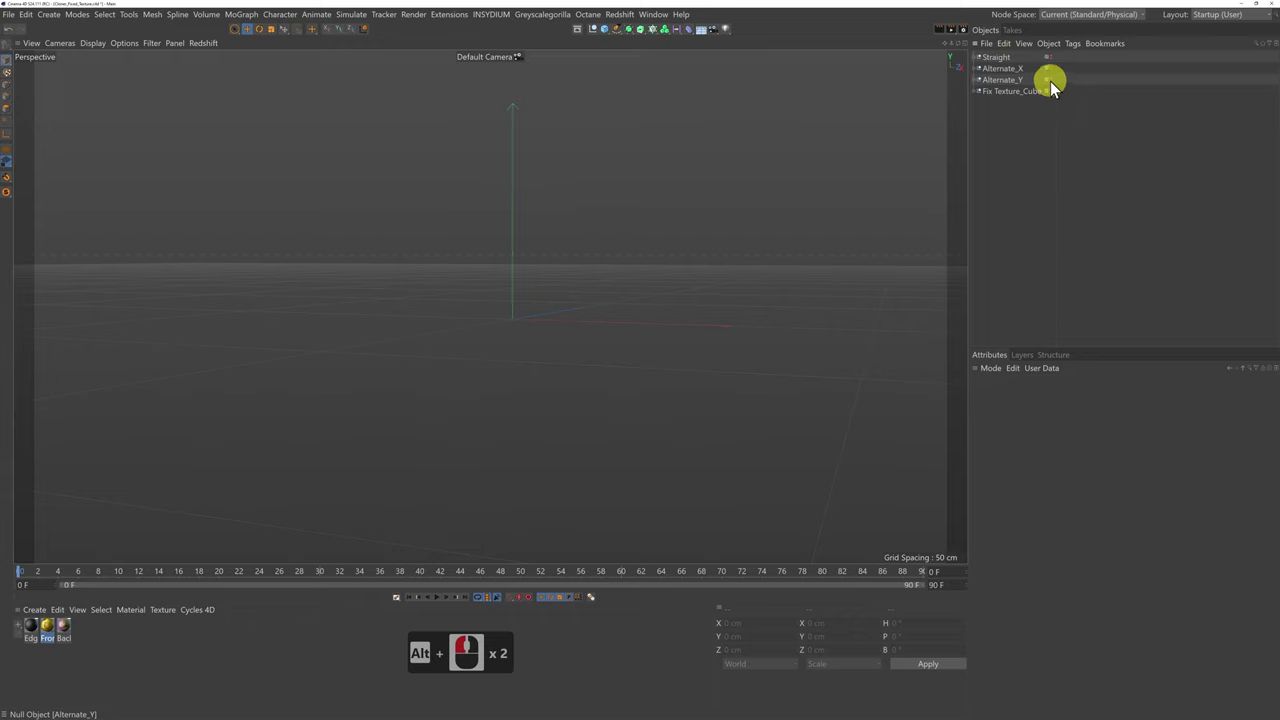
pyautogui.keyDown('alt'); pyautogui.click(1049, 80); pyautogui.keyUp('alt')
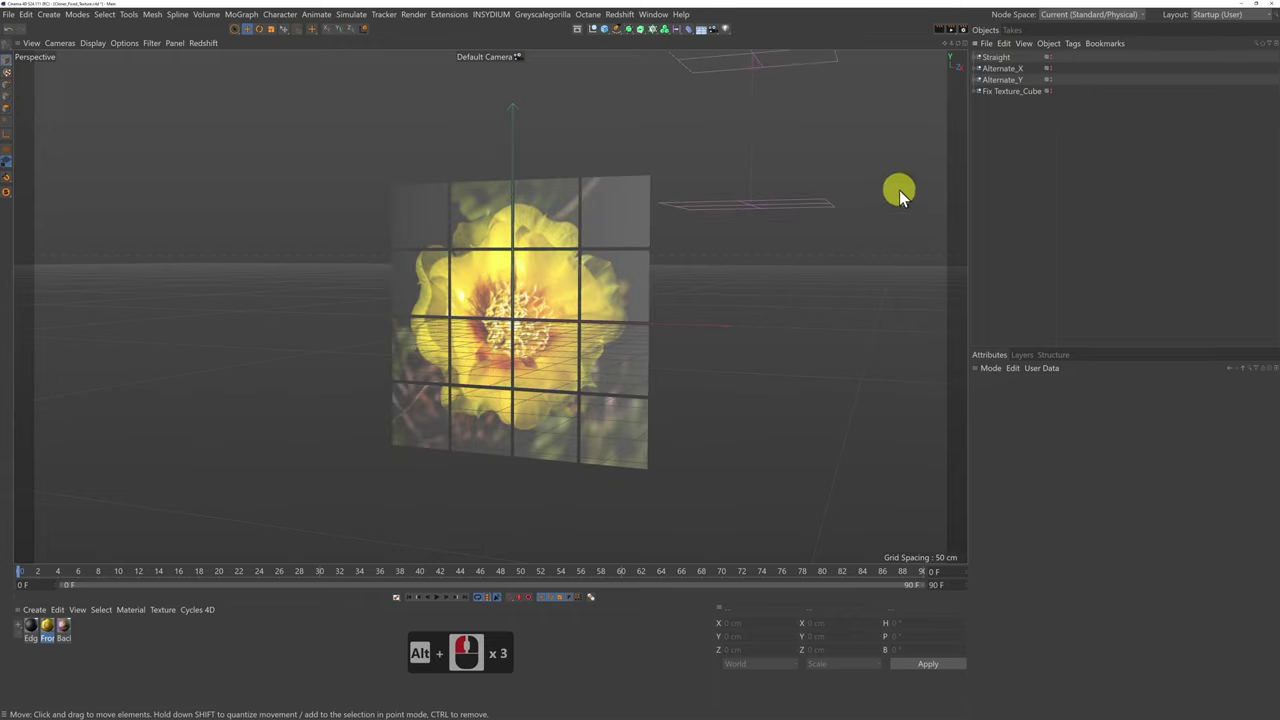
# Pitch Alternate_Y's Plain effector 180° and raise its Linear Field to Y 262.877 cm.
pyautogui.click(979, 80)
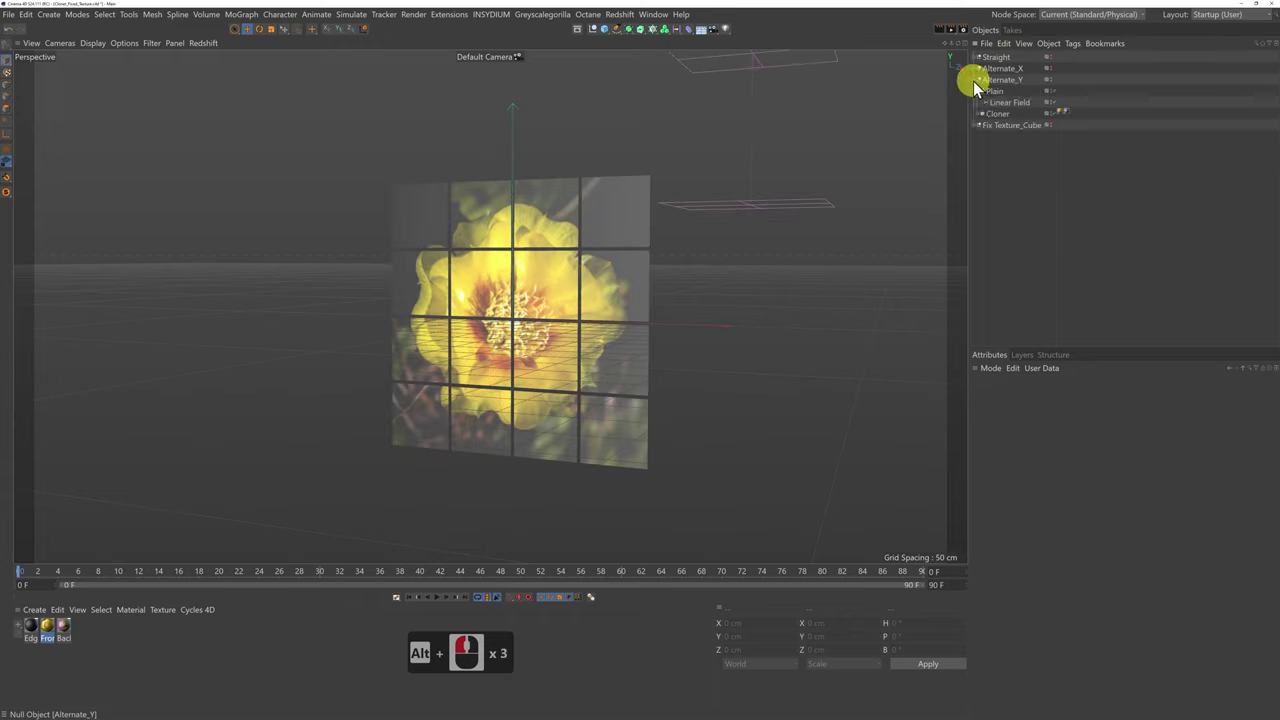
pyautogui.click(995, 91)
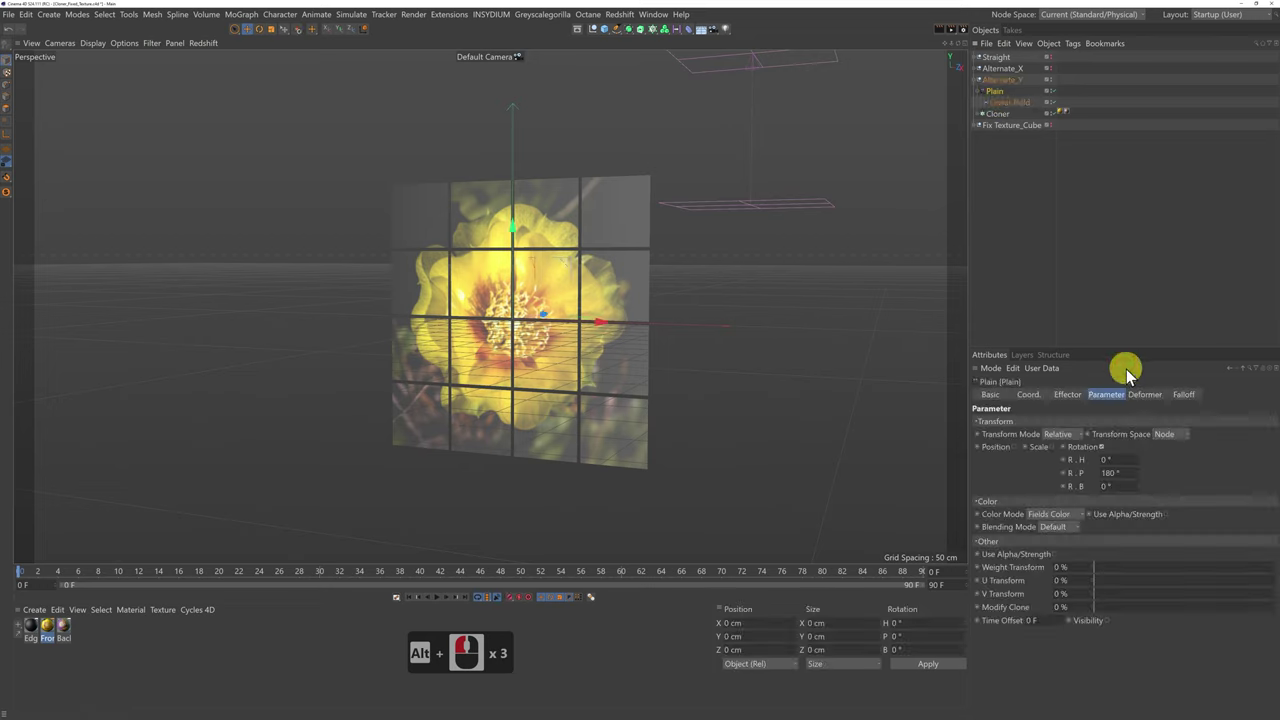
pyautogui.click(1120, 471)
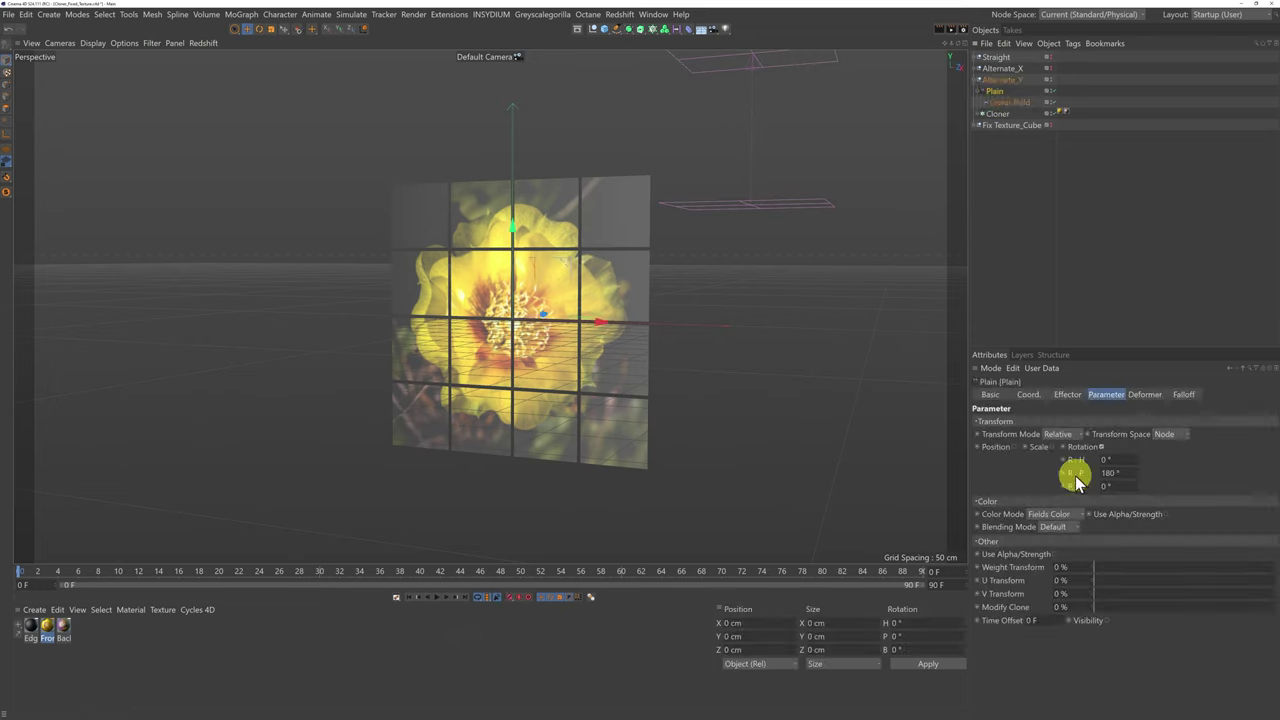
pyautogui.press('Return')
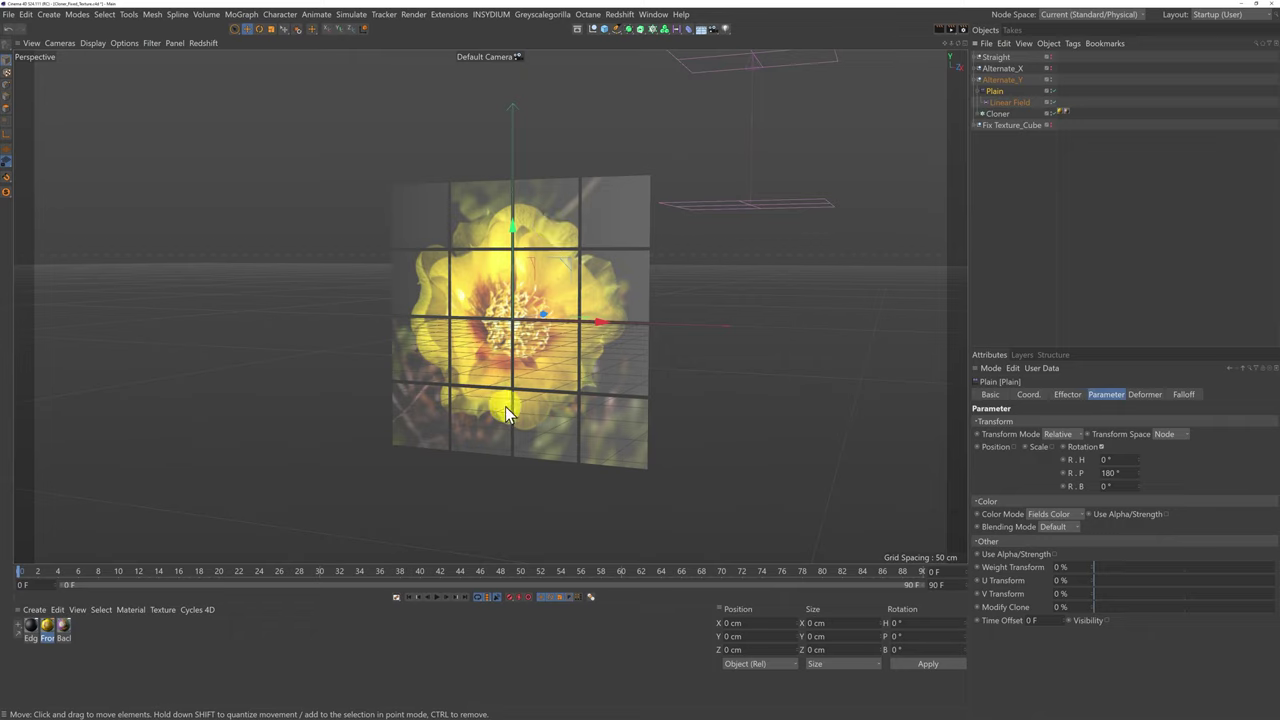
pyautogui.click(1018, 103)
pyautogui.moveTo(755, 62)
pyautogui.mouseDown()
pyautogui.moveTo(740, 180)
pyautogui.moveTo(740, 477)
pyautogui.moveTo(737, 63)
pyautogui.moveTo(700, 412)
pyautogui.moveTo(751, 63)
pyautogui.mouseUp()
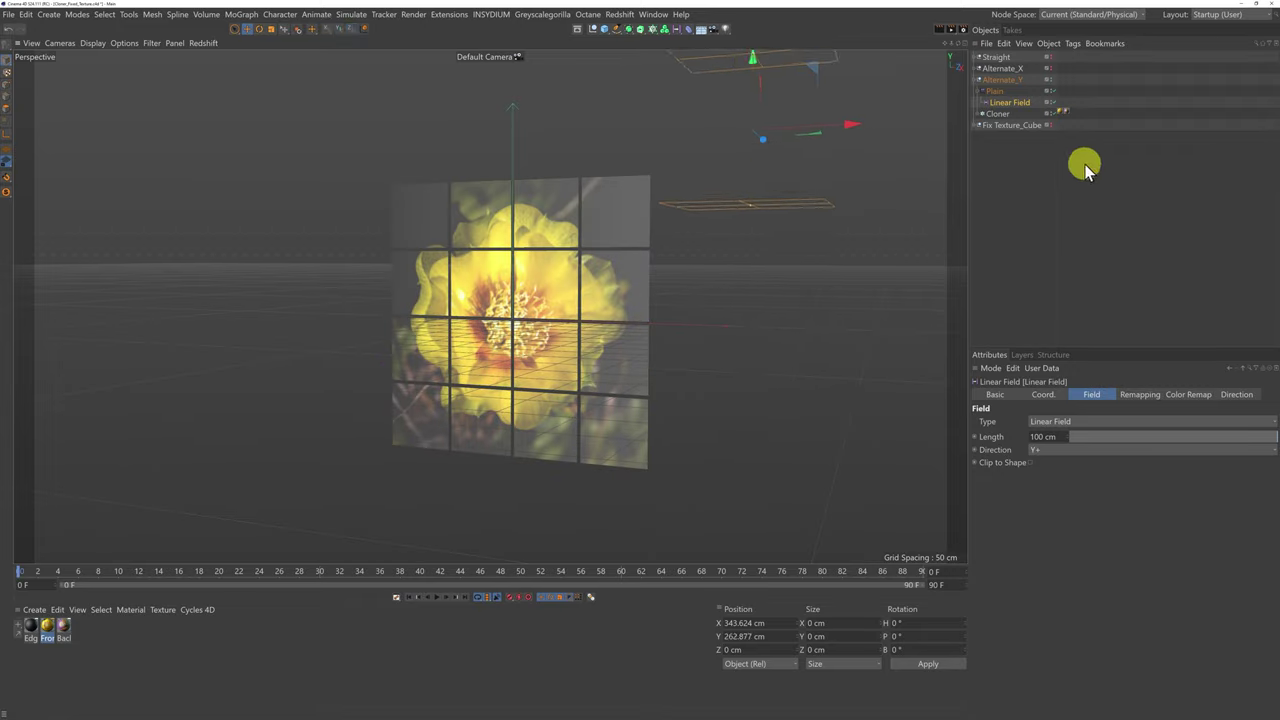
pyautogui.click(981, 115)
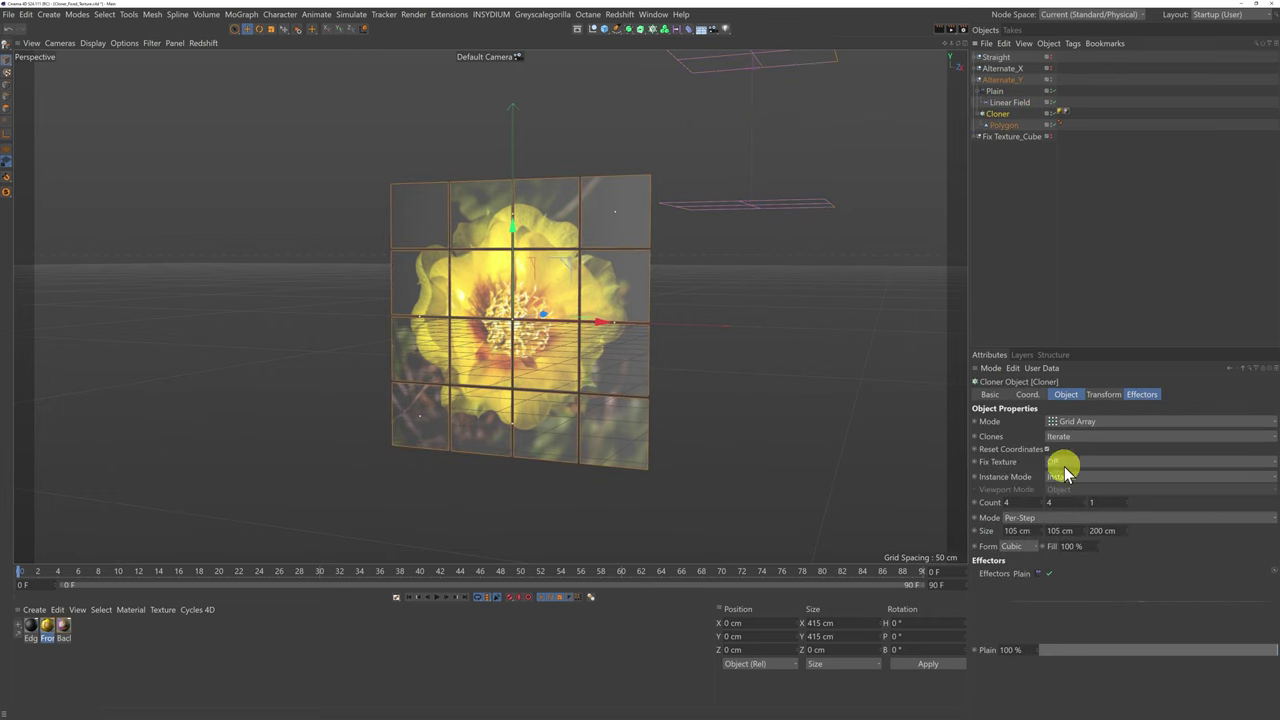
# Set Alternate_Y's Cloner Fix Texture to Alternate Y and lower its Linear Field to Y -254.546 cm.
pyautogui.click(1064, 464)
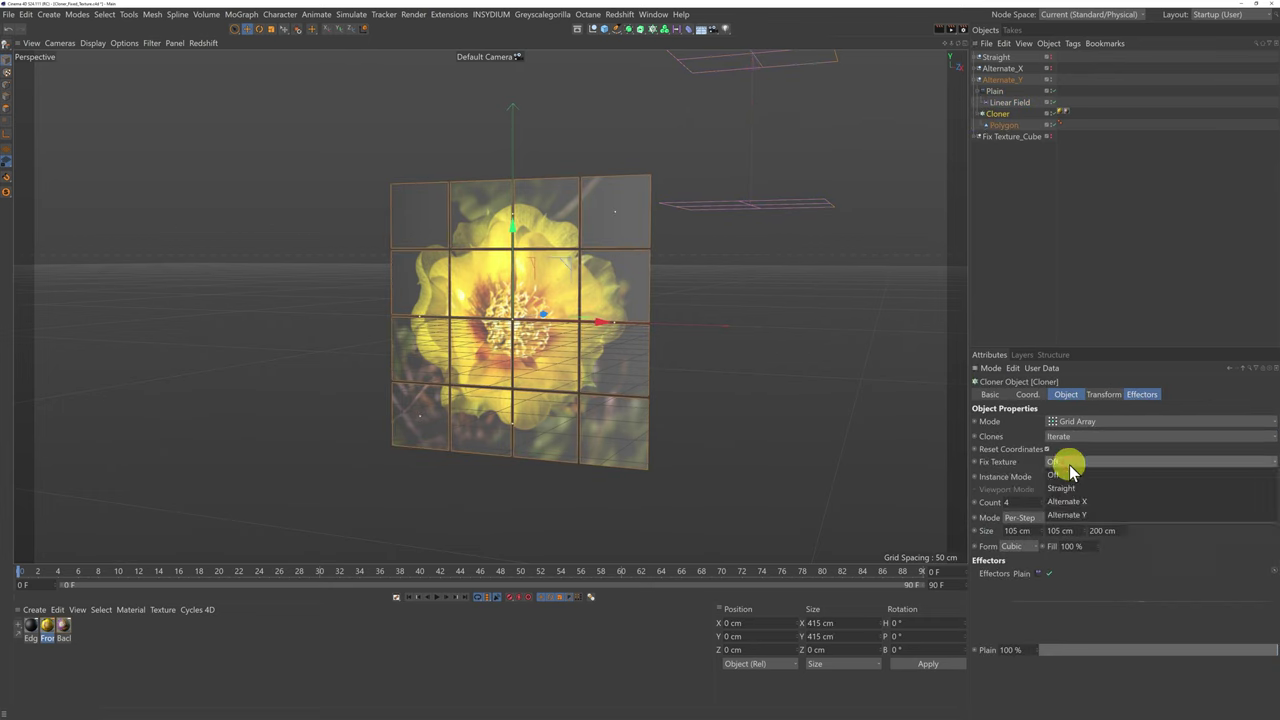
pyautogui.click(1066, 515)
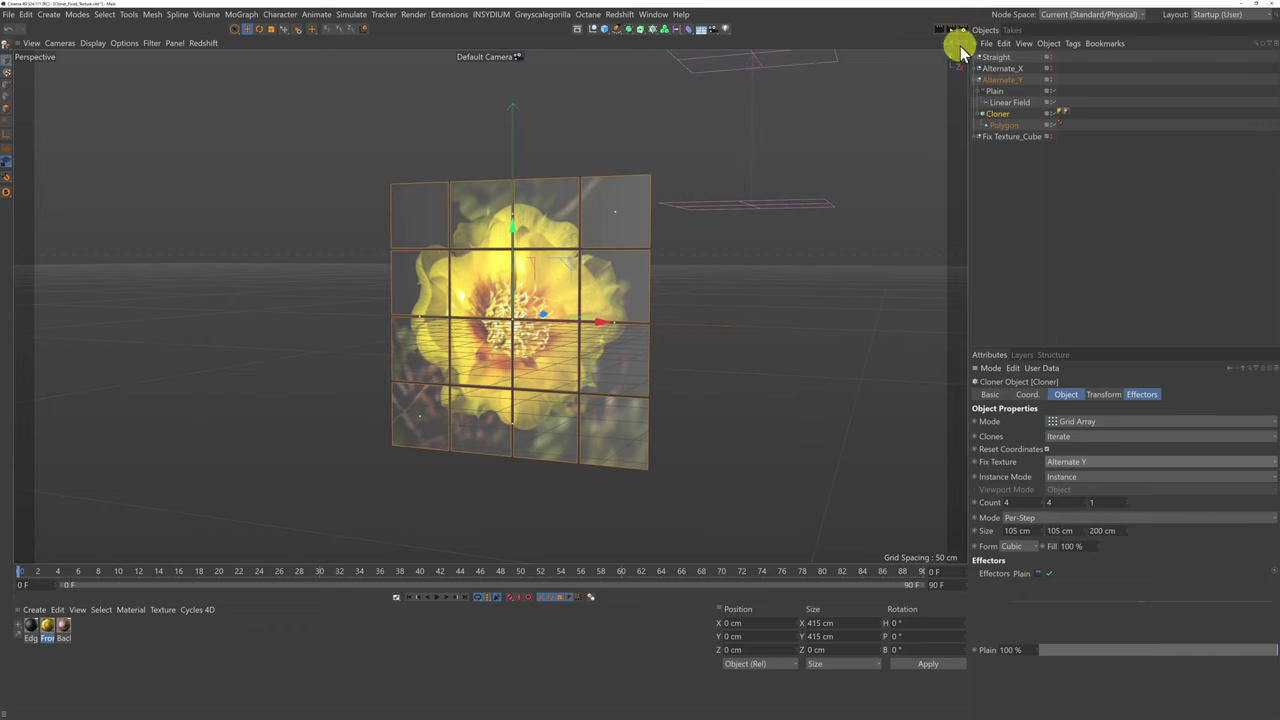
pyautogui.keyDown('alt'); pyautogui.moveTo(640, 363); pyautogui.dragTo(640, 360); pyautogui.keyUp('alt')
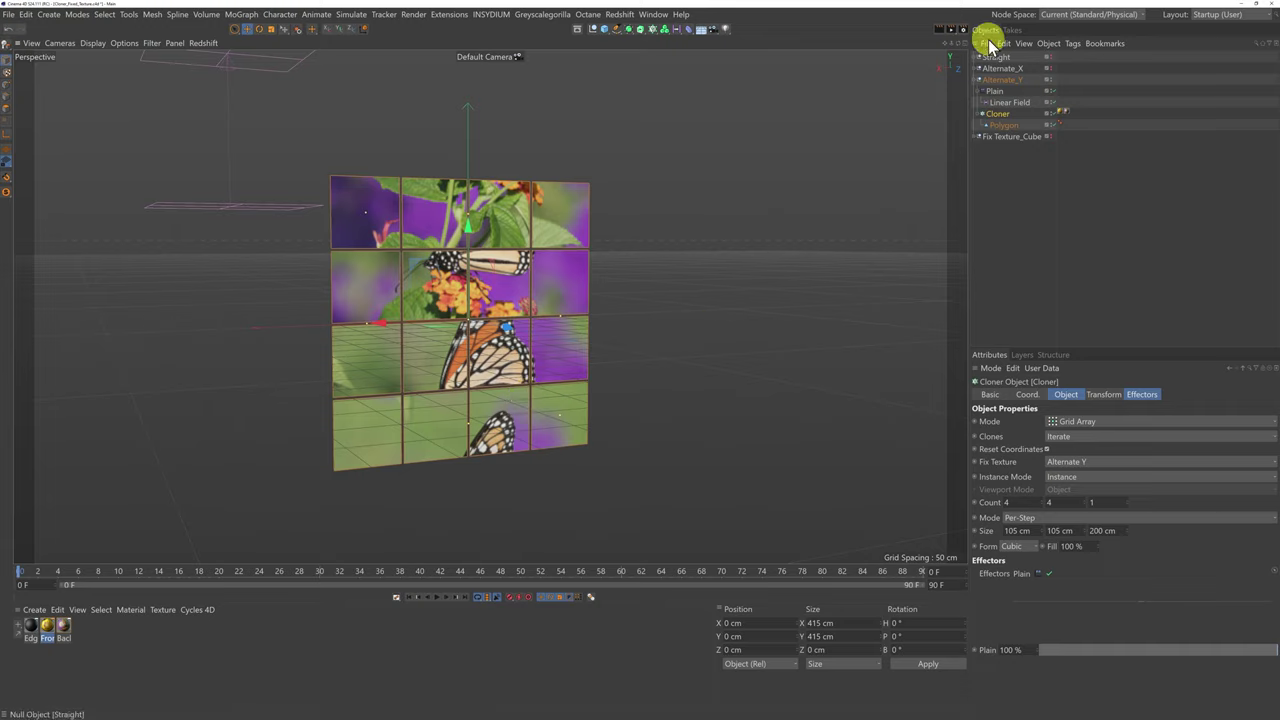
pyautogui.keyDown('alt'); pyautogui.moveTo(637, 363); pyautogui.dragTo(640, 360); pyautogui.keyUp('alt')
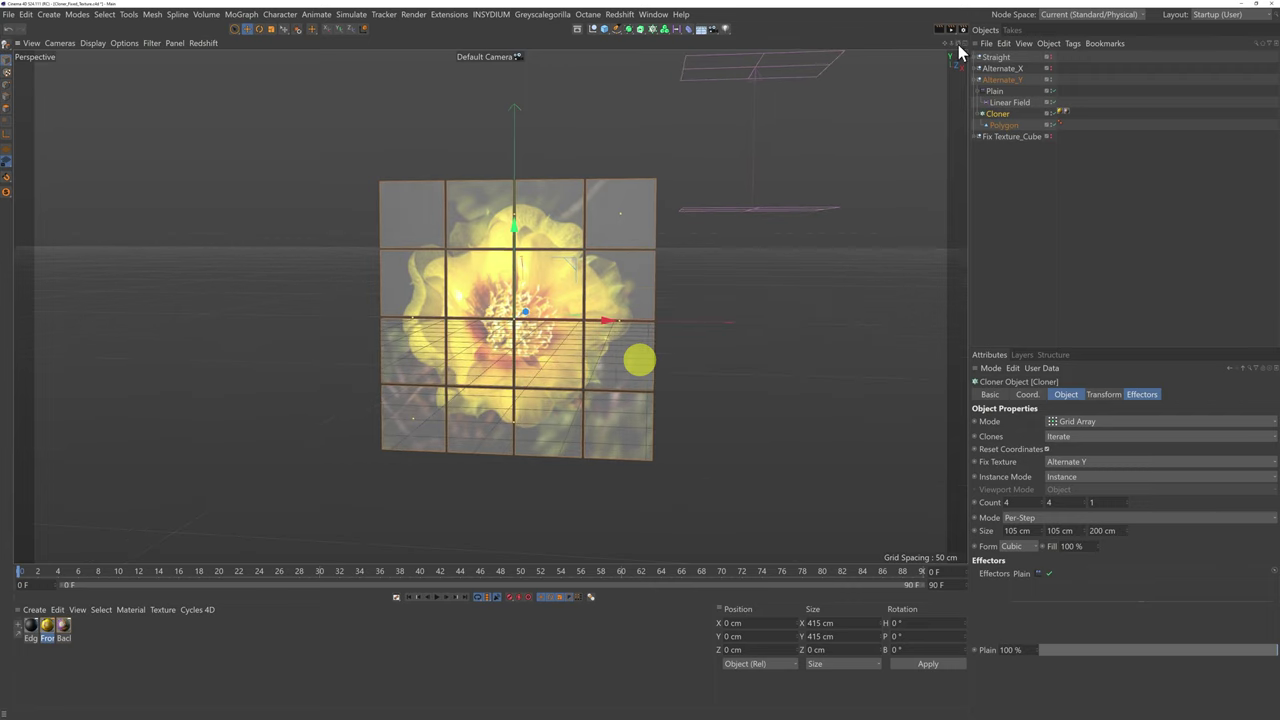
pyautogui.click(1012, 102)
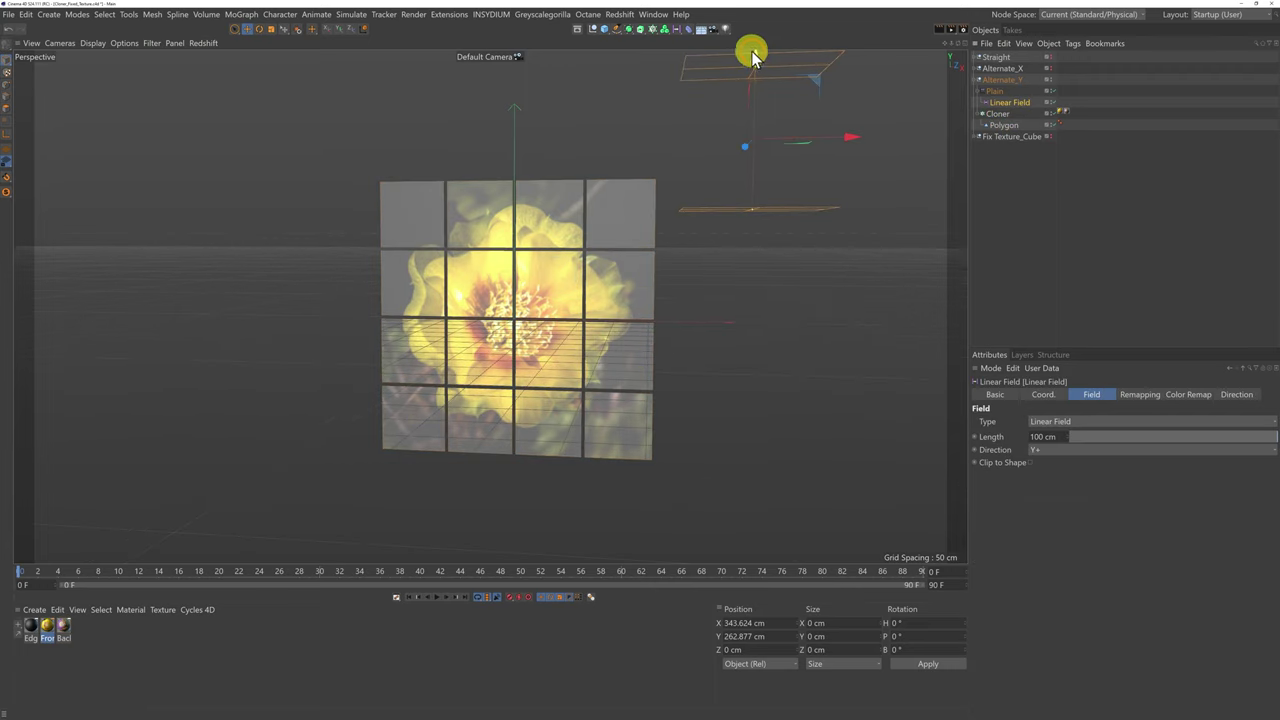
pyautogui.moveTo(755, 57); pyautogui.dragTo(680, 409)
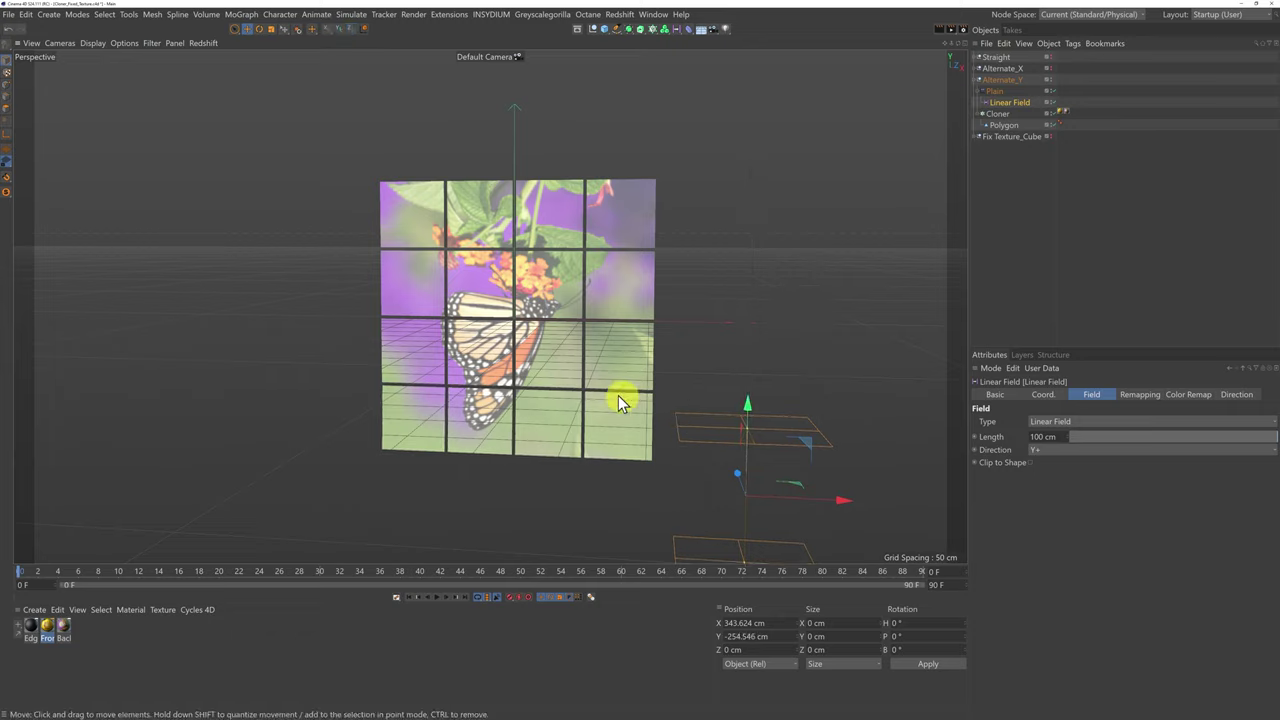
# Rotate Alternate_Y's Back material tag 180° in bank in Texture mode, then return to Model mode.
pyautogui.click(7, 71)
pyautogui.click(1063, 113)
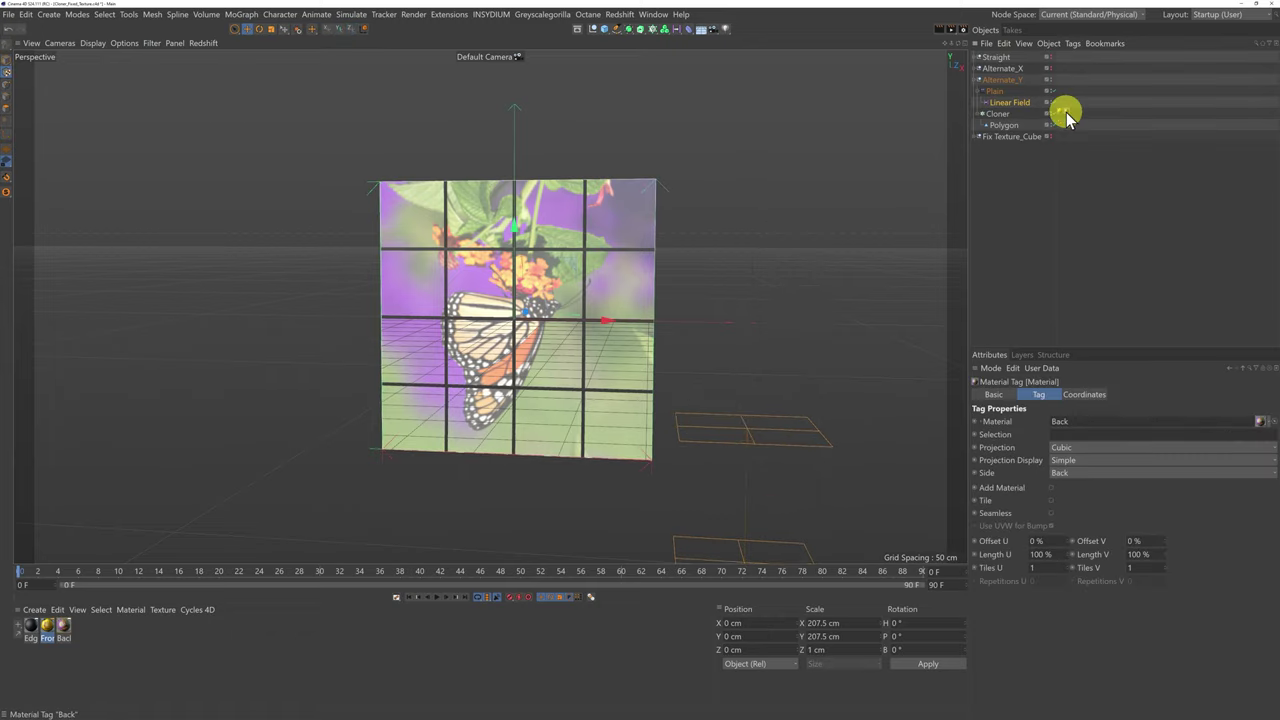
pyautogui.click(259, 28)
pyautogui.moveTo(513, 256); pyautogui.dragTo(572, 380)
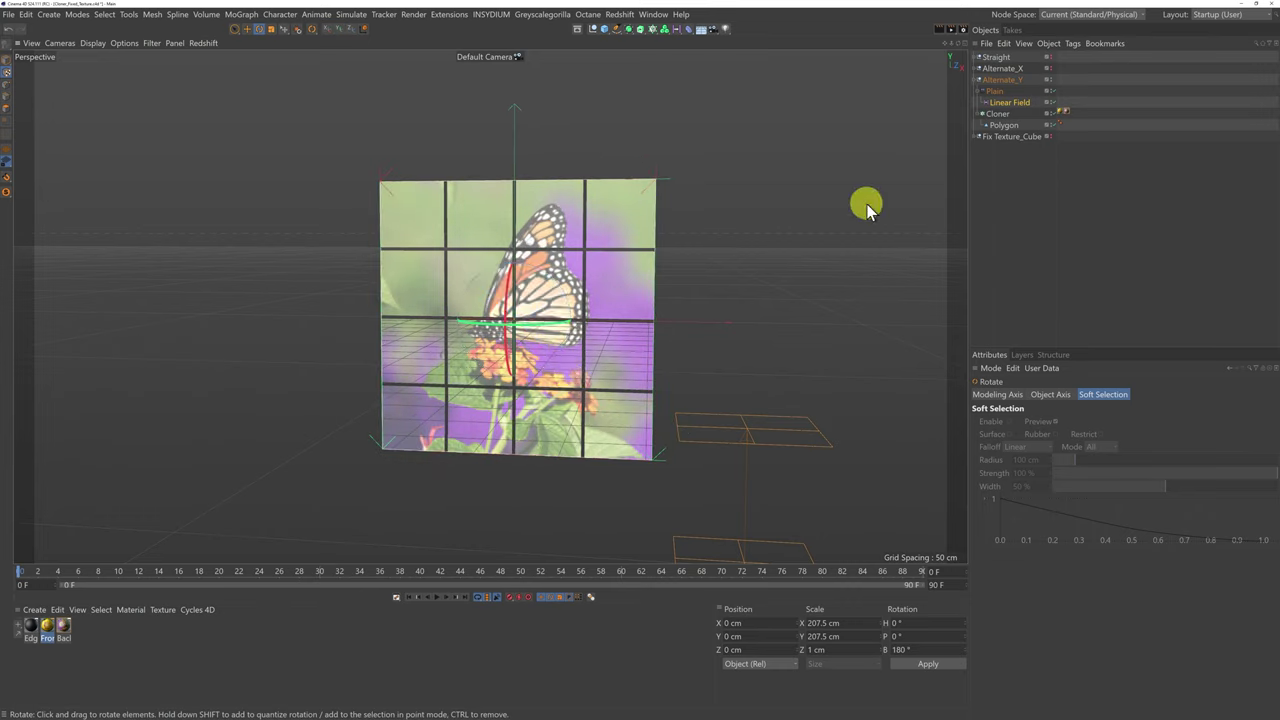
pyautogui.click(8, 66)
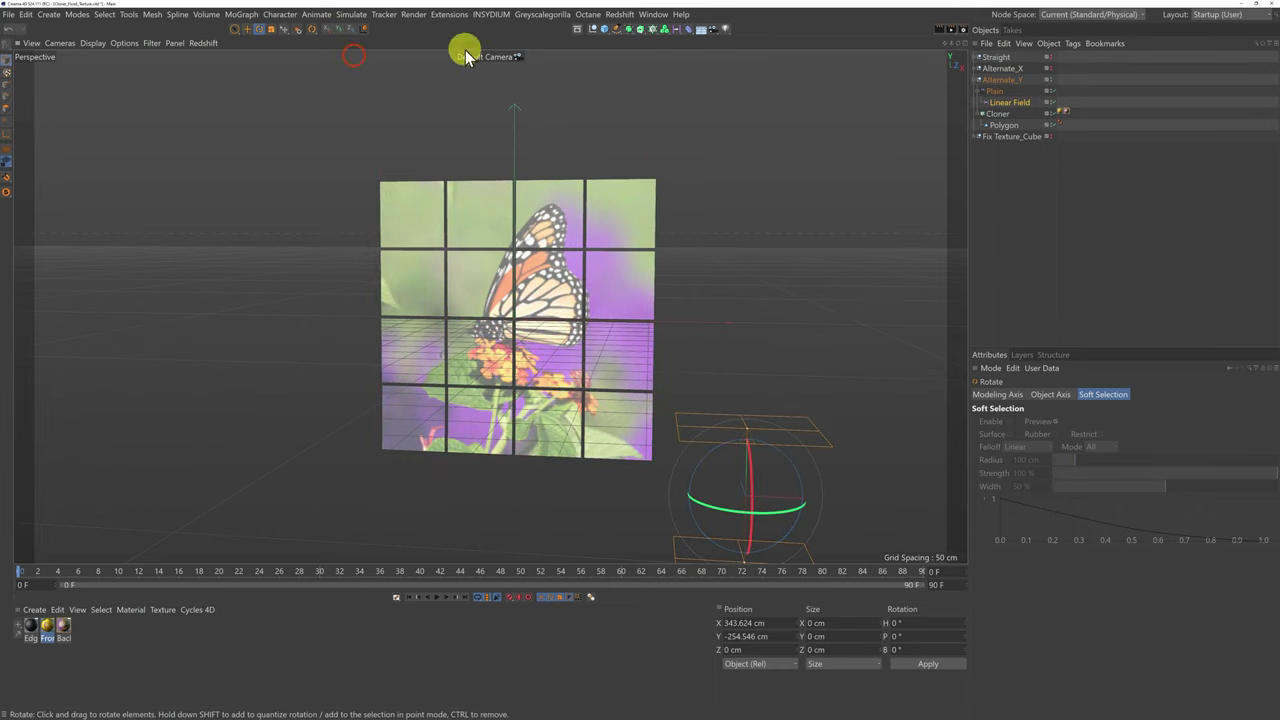
pyautogui.click(246, 30)
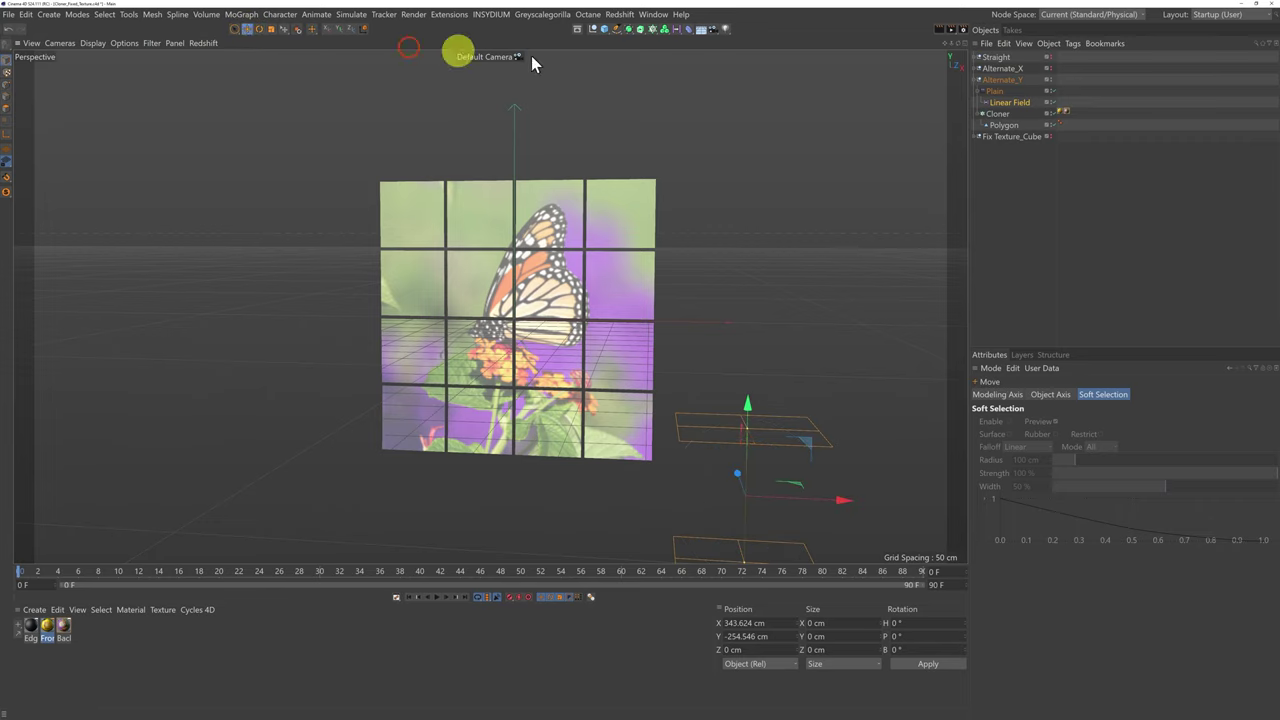
pyautogui.click(1013, 104)
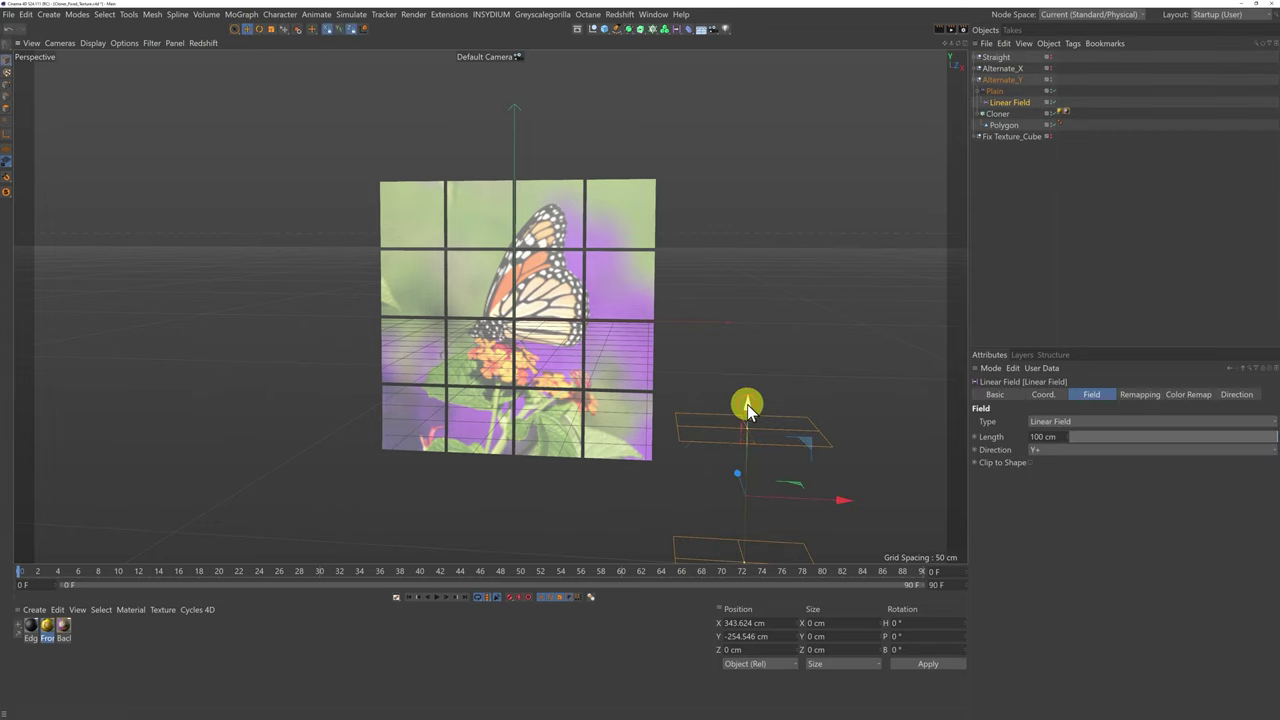
# Move Alternate_Y's Linear Field back above the grid to Y 261.615 cm.
pyautogui.moveTo(747, 404); pyautogui.dragTo(772, 44)
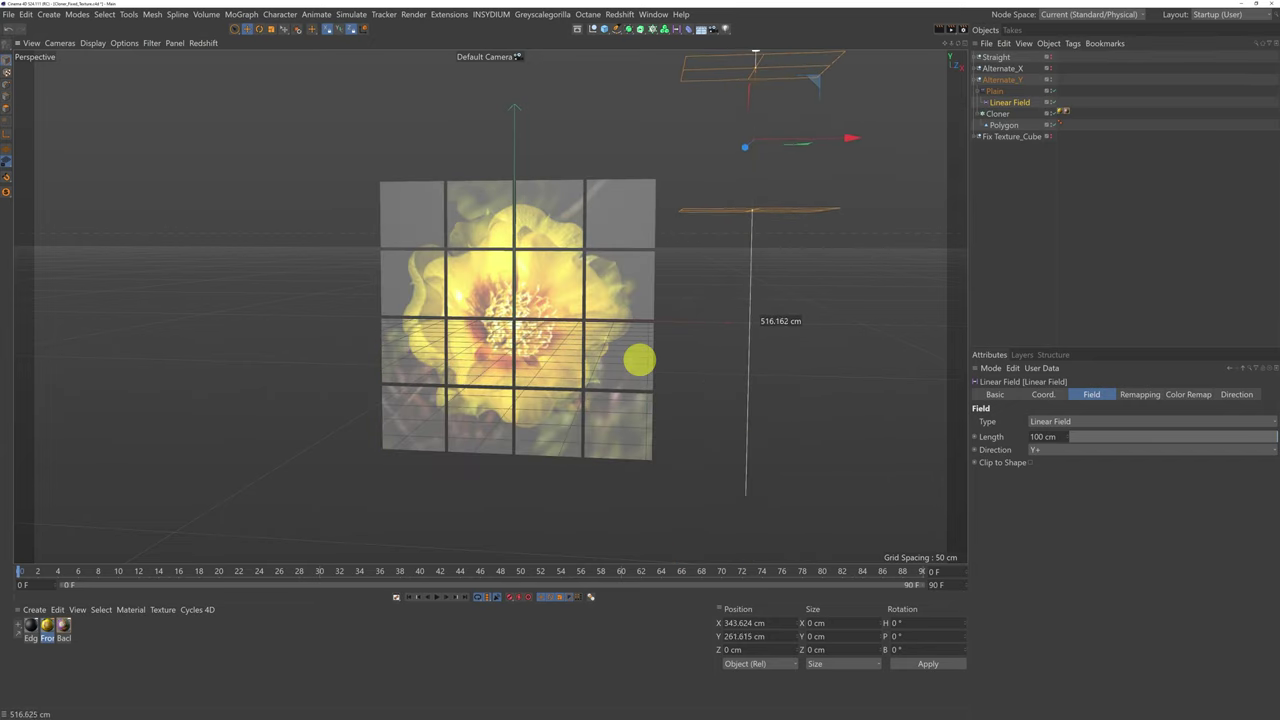
pyautogui.moveTo(639, 360); pyautogui.dragTo(639, 360)
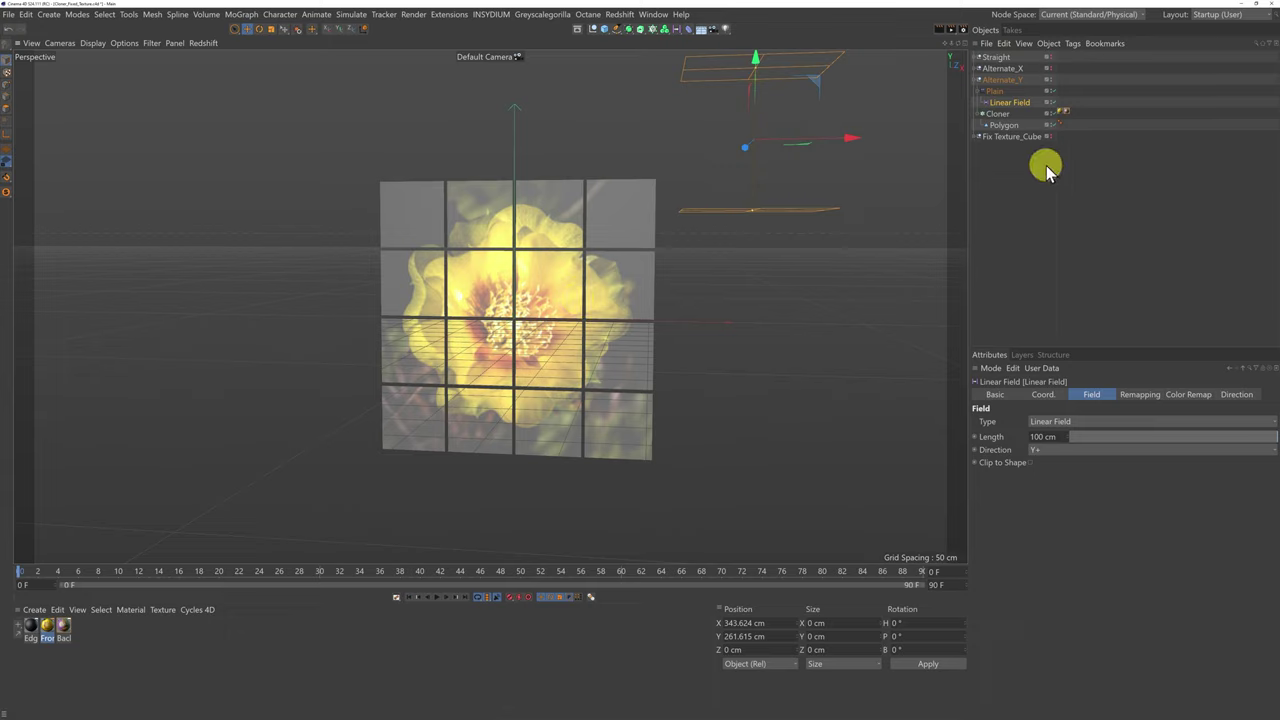
pyautogui.click(997, 91)
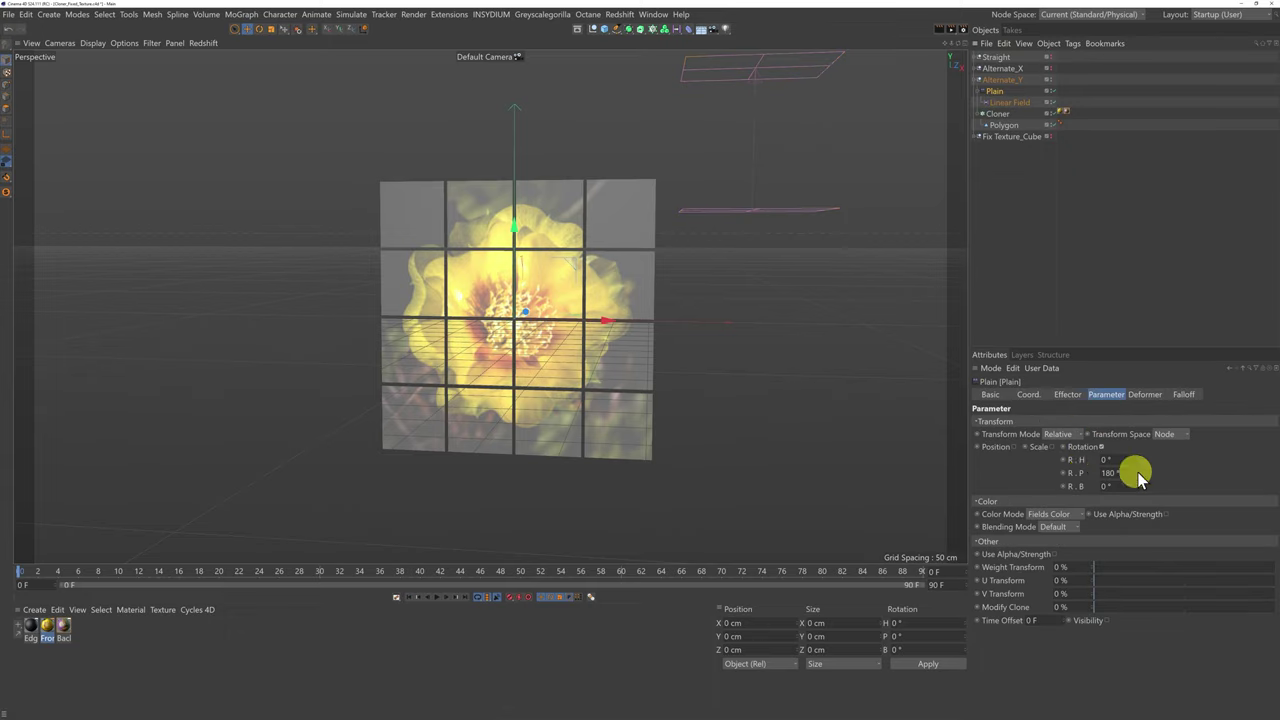
pyautogui.click(1020, 103)
# Point the Linear Field along X+, sweep it across the tile grid, and collapse Alternate_Y.
pyautogui.click(1064, 450)
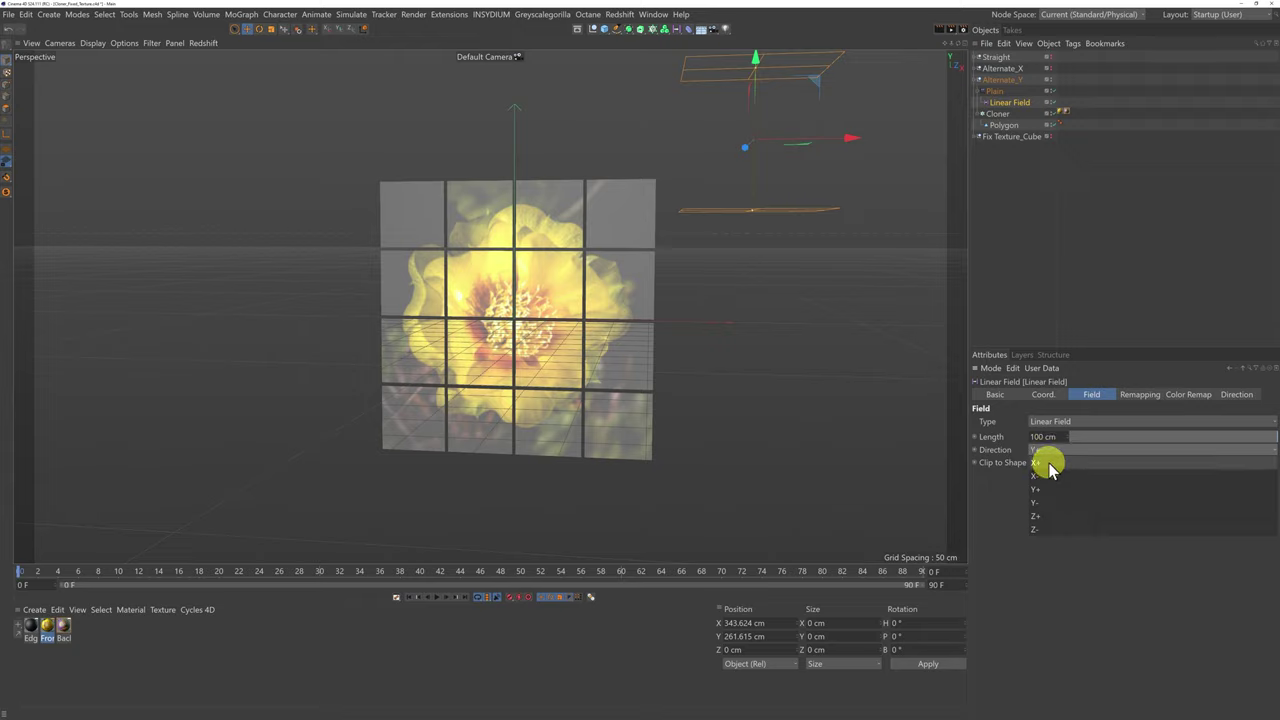
pyautogui.click(1049, 465)
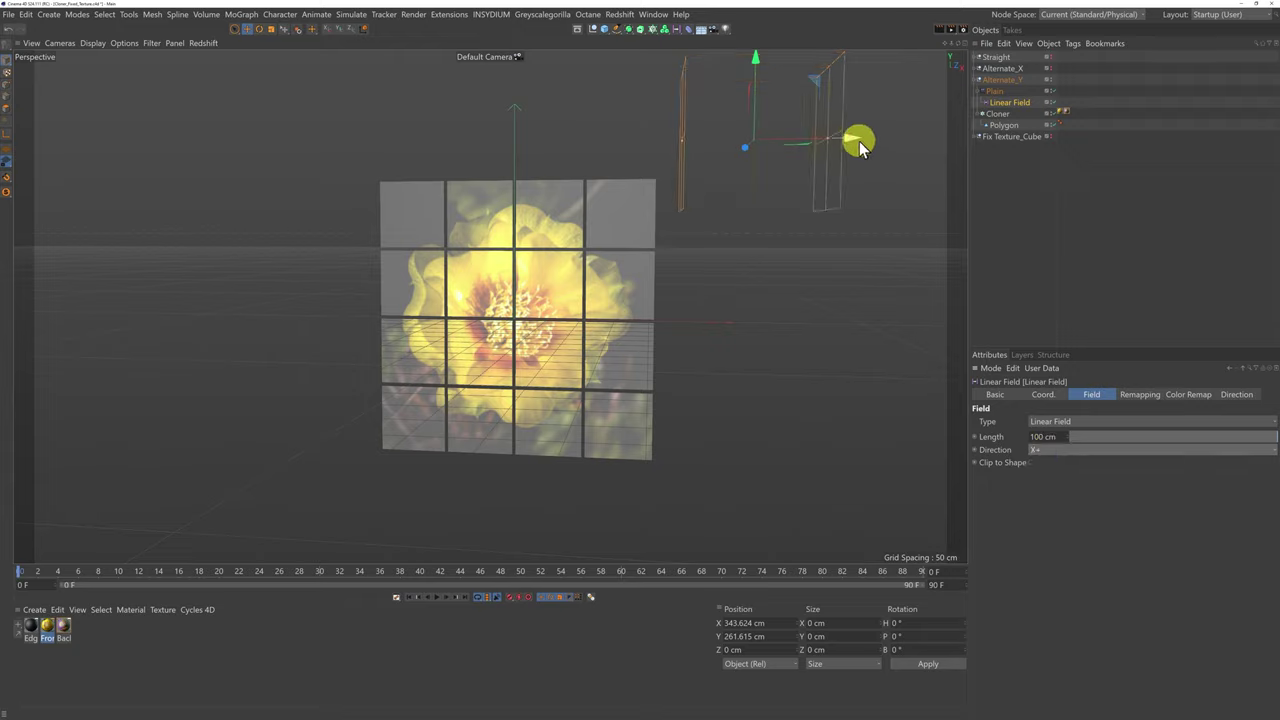
pyautogui.moveTo(856, 141); pyautogui.dragTo(872, 206)
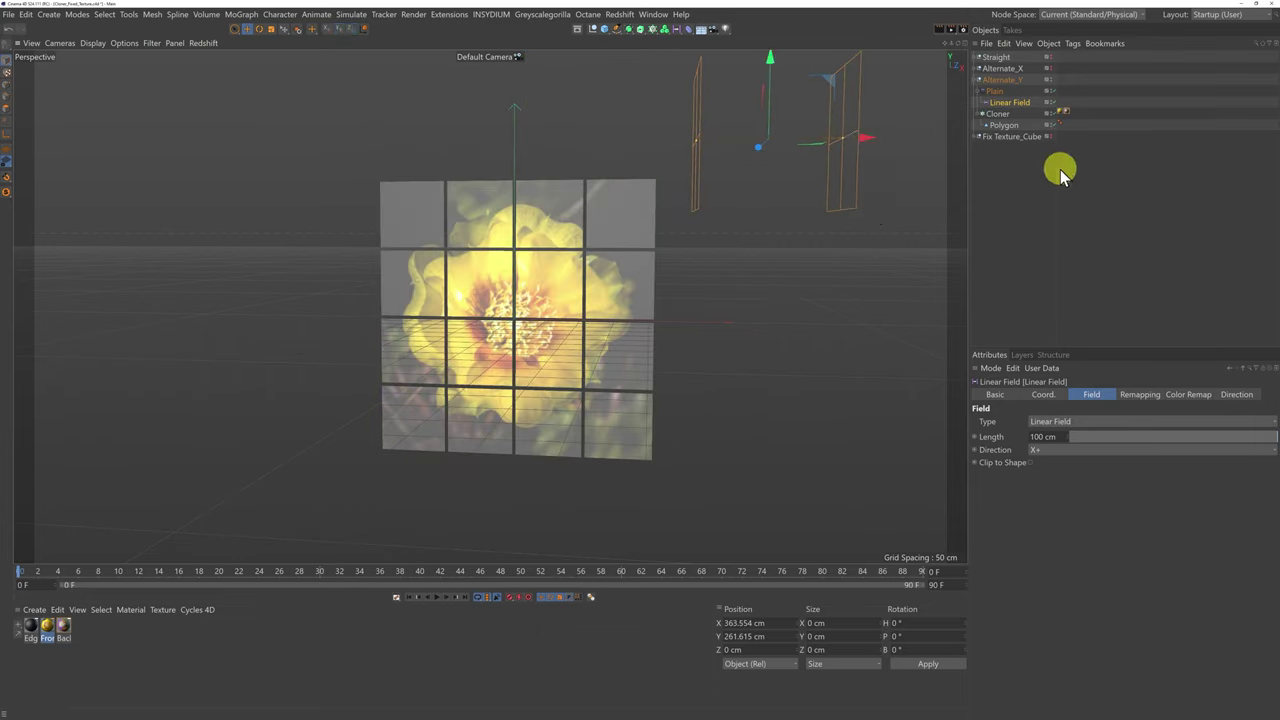
pyautogui.click(979, 80)
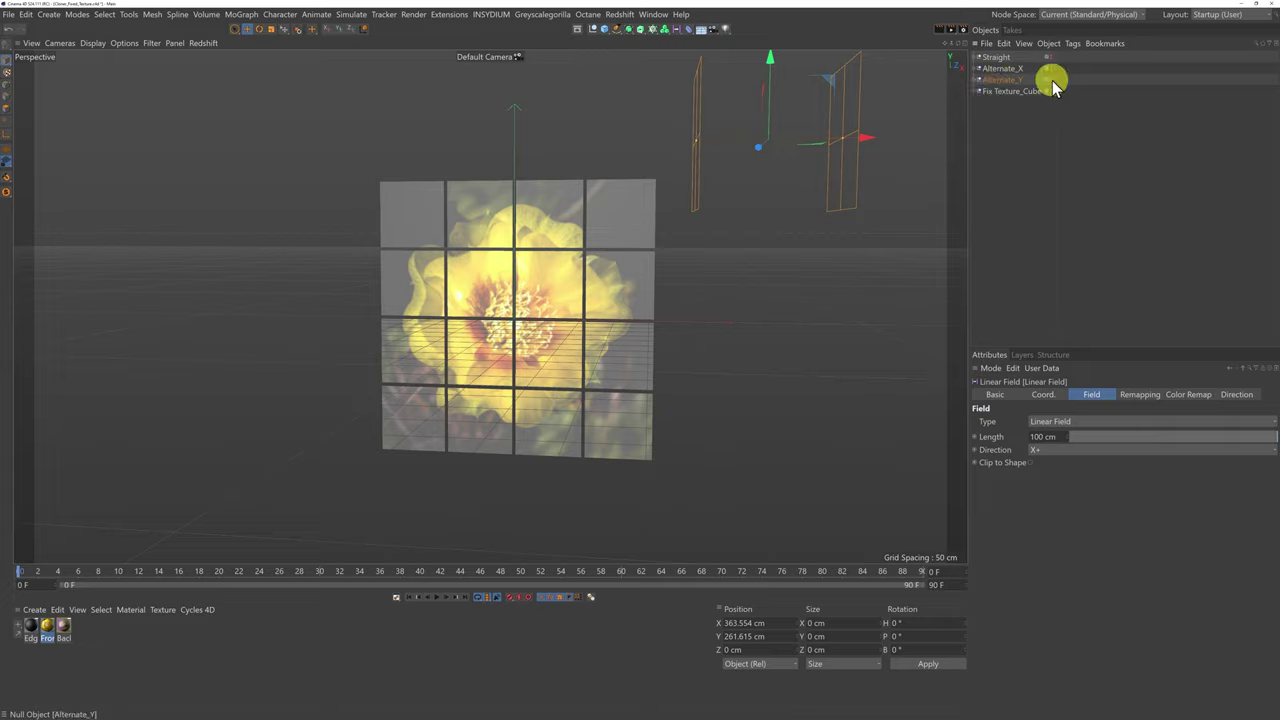
# Hide the Alternate_Y setup and show the Fix Texture_Cube setup instead.
pyautogui.keyDown('alt'); pyautogui.doubleClick(1052, 80); pyautogui.keyUp('alt')
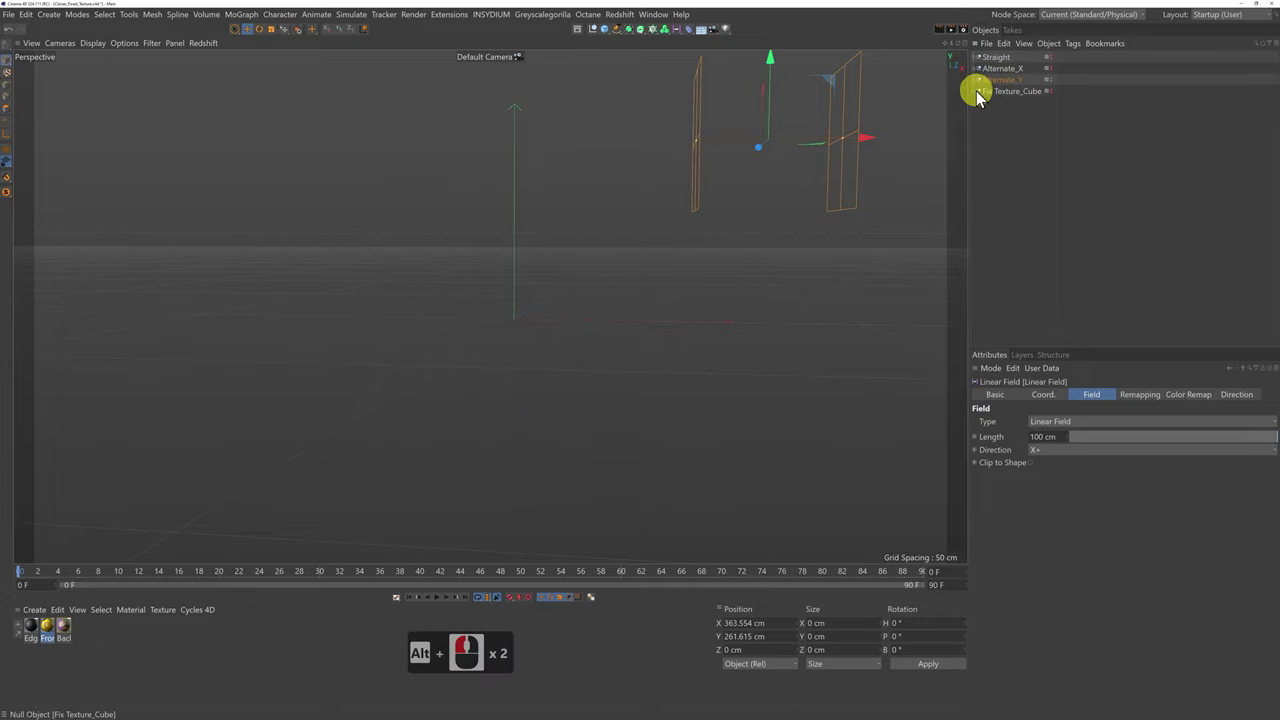
pyautogui.click(978, 91)
pyautogui.keyDown('alt'); pyautogui.click(1047, 91); pyautogui.keyUp('alt')
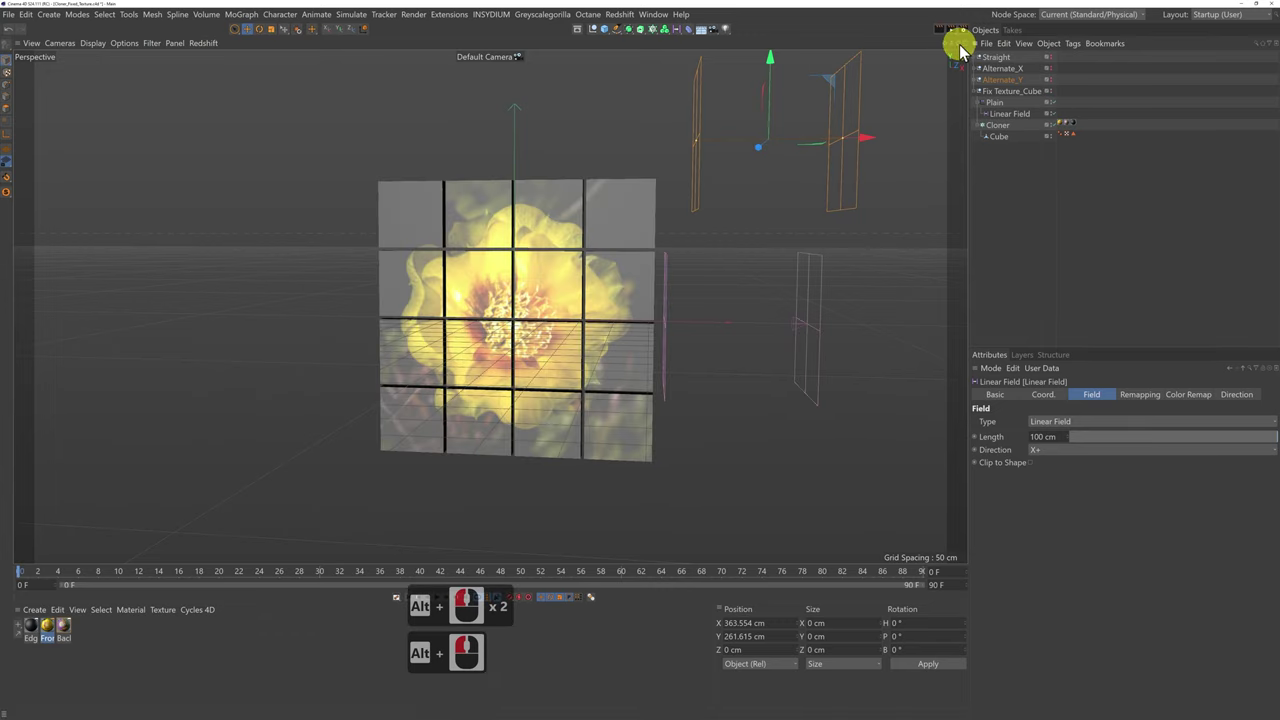
# Orbit around the cloned cubes and inspect the Cloner's Front and Back cubic material tags.
pyautogui.keyDown('alt'); pyautogui.moveTo(640, 362); pyautogui.dragTo(640, 360); pyautogui.keyUp('alt')
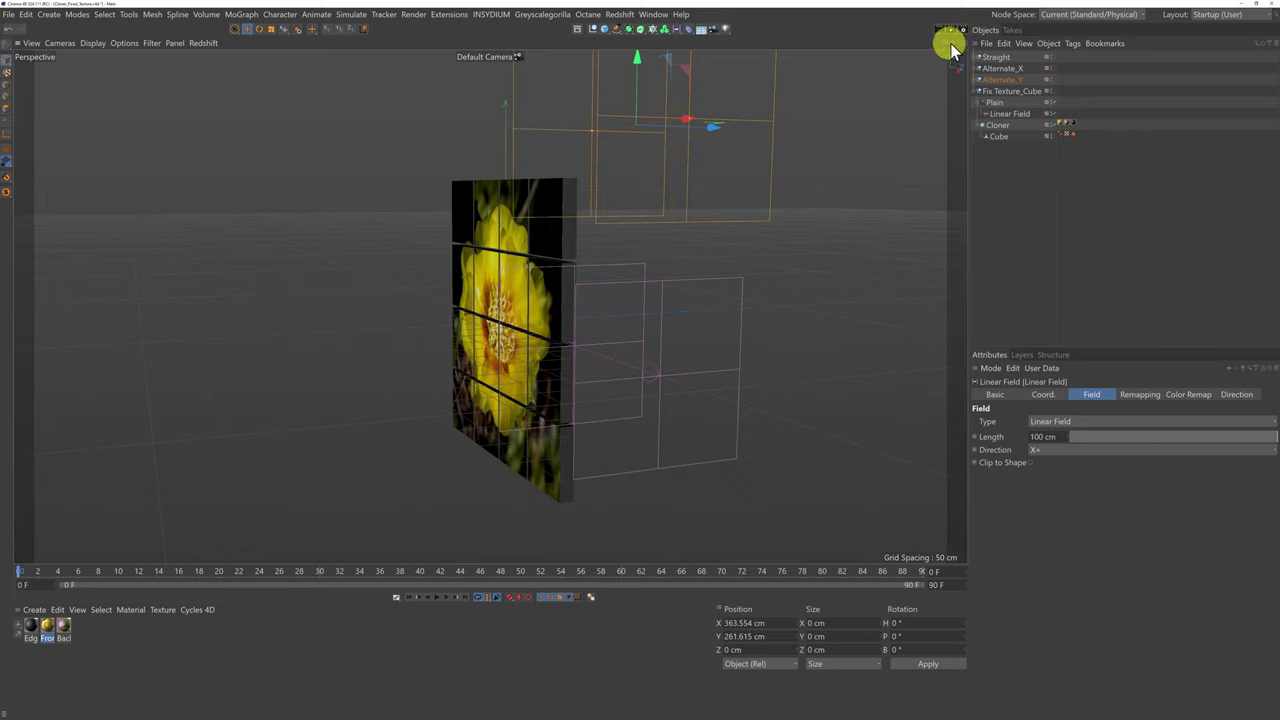
pyautogui.moveTo(957, 42); pyautogui.dragTo(634, 357)
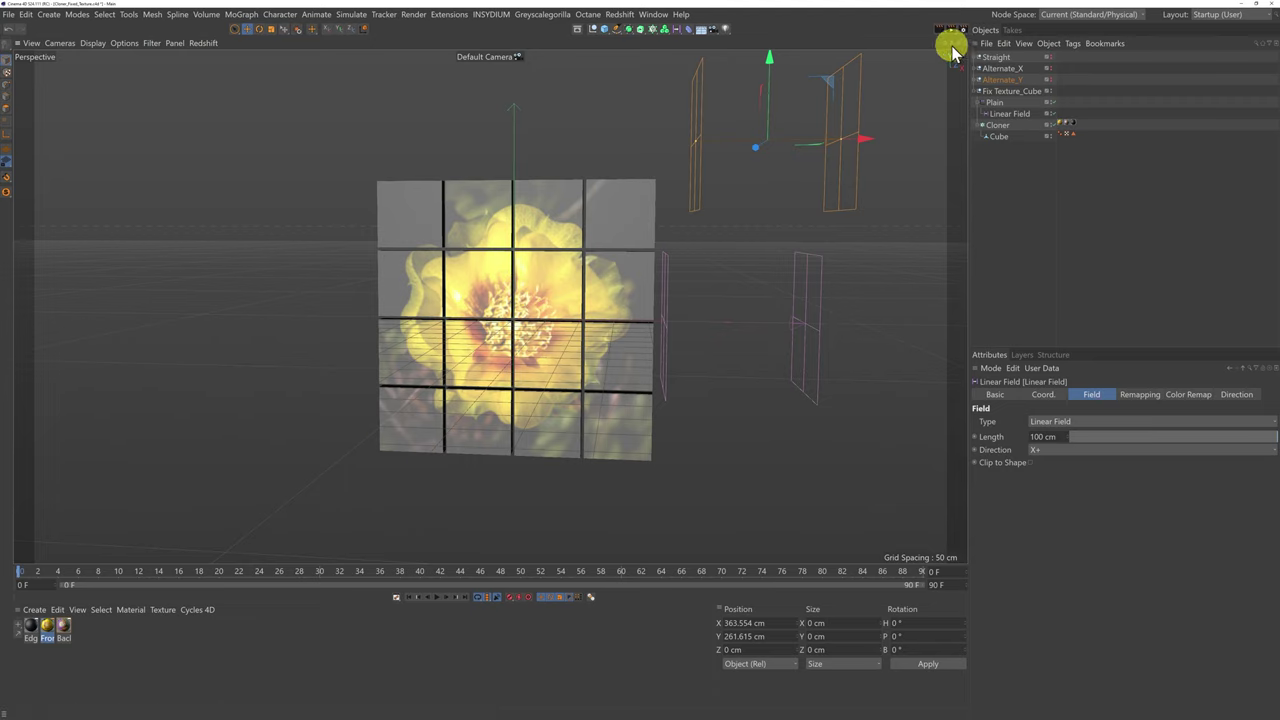
pyautogui.moveTo(957, 43); pyautogui.dragTo(640, 360)
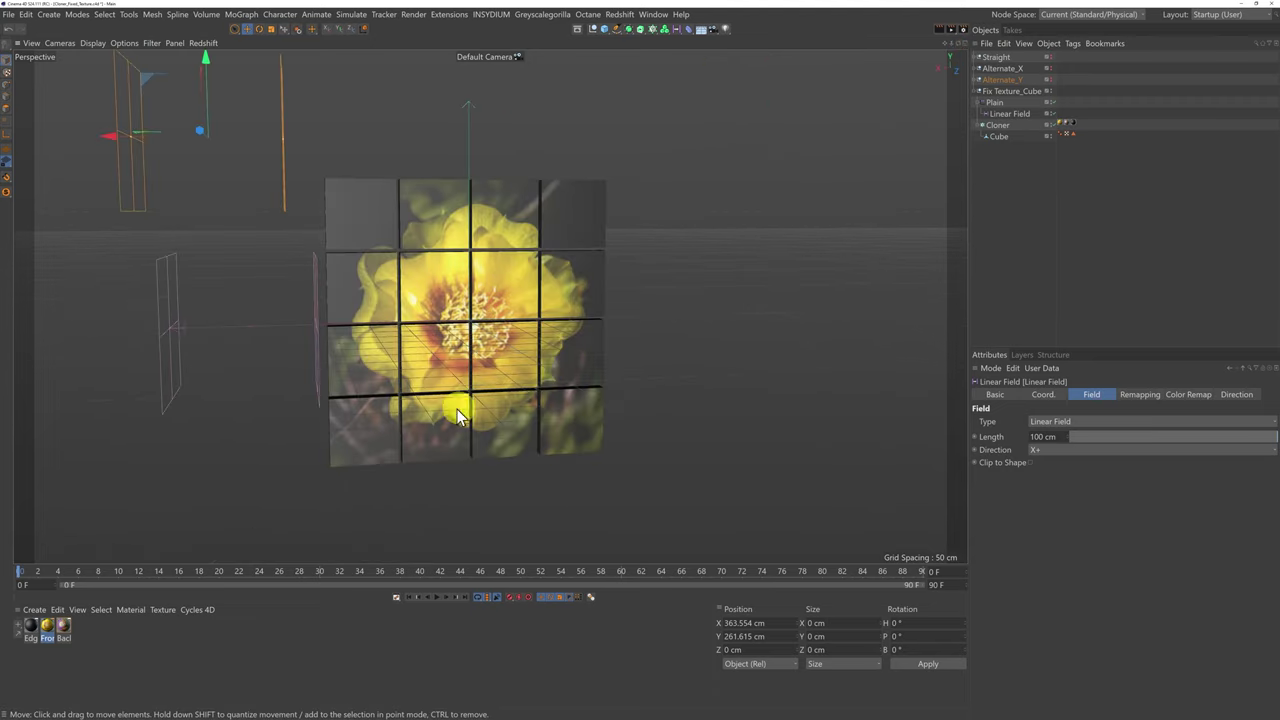
pyautogui.click(1060, 124)
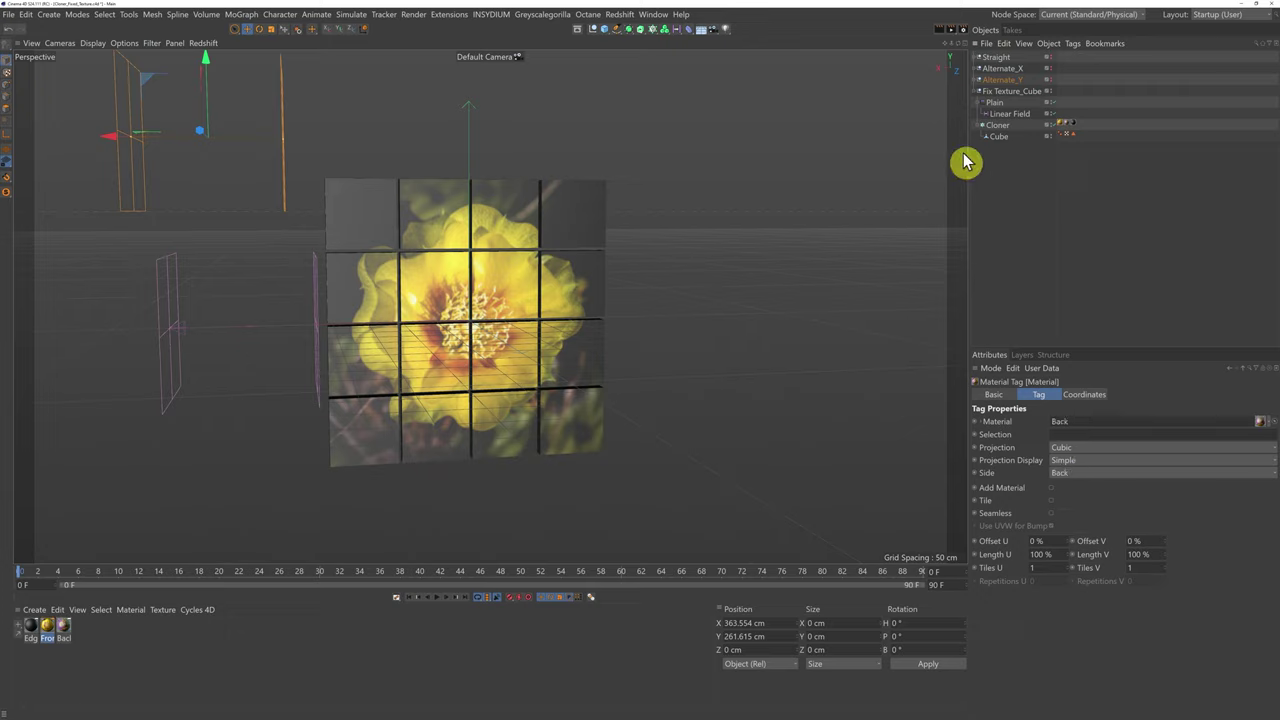
pyautogui.moveTo(959, 43); pyautogui.dragTo(640, 360)
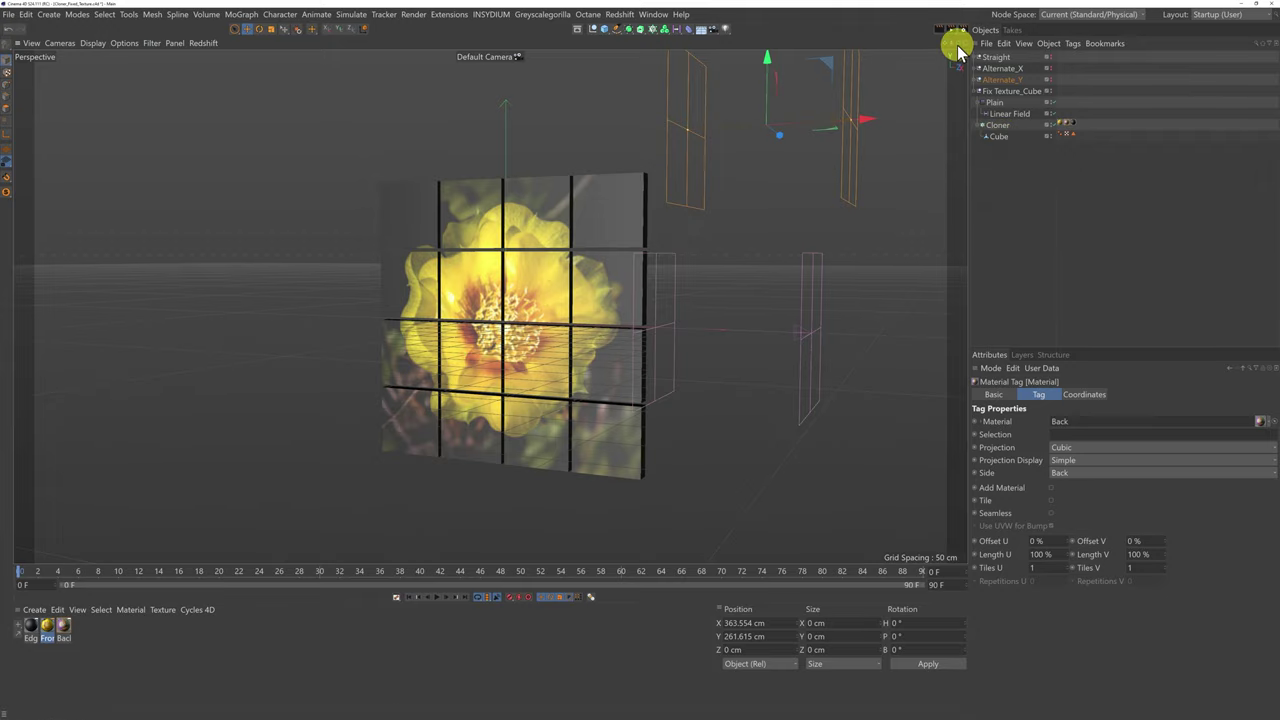
pyautogui.moveTo(957, 44)
pyautogui.mouseDown()
pyautogui.moveTo(634, 358)
pyautogui.moveTo(1009, 69)
pyautogui.mouseUp()
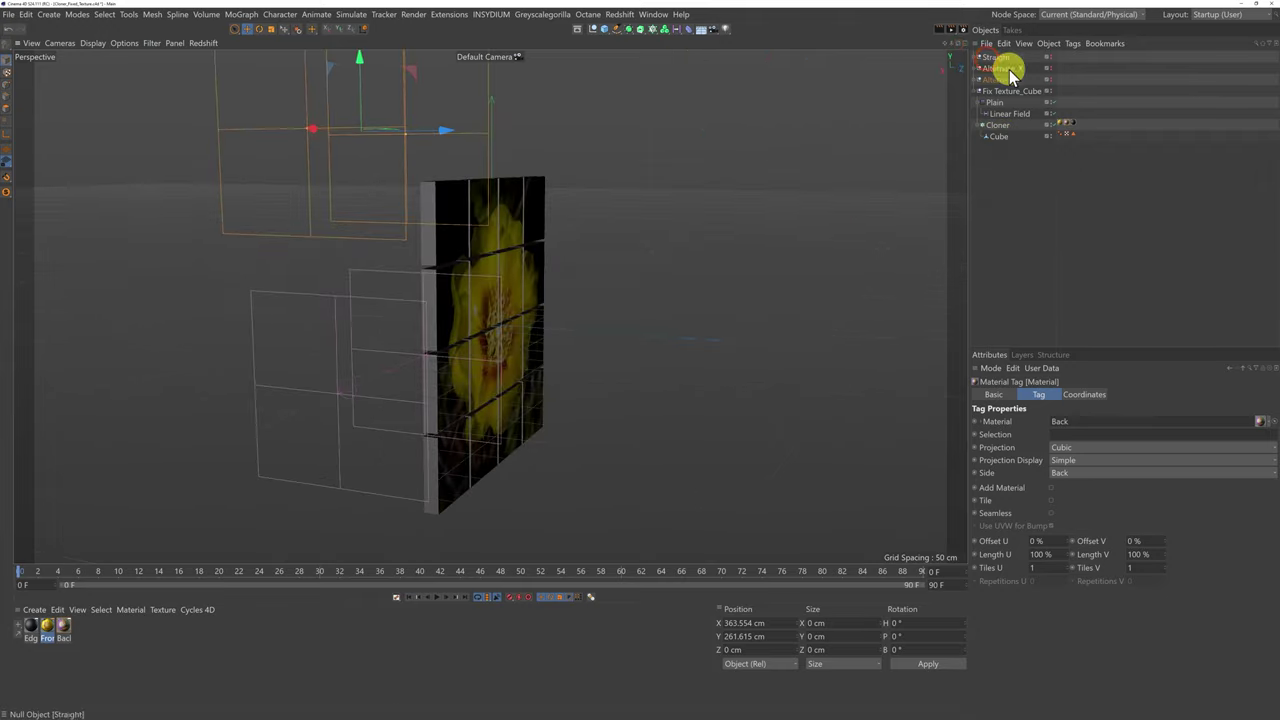
# Disable the Cloner and reverse the single Cube's normals in Polygon mode.
pyautogui.click(1058, 128)
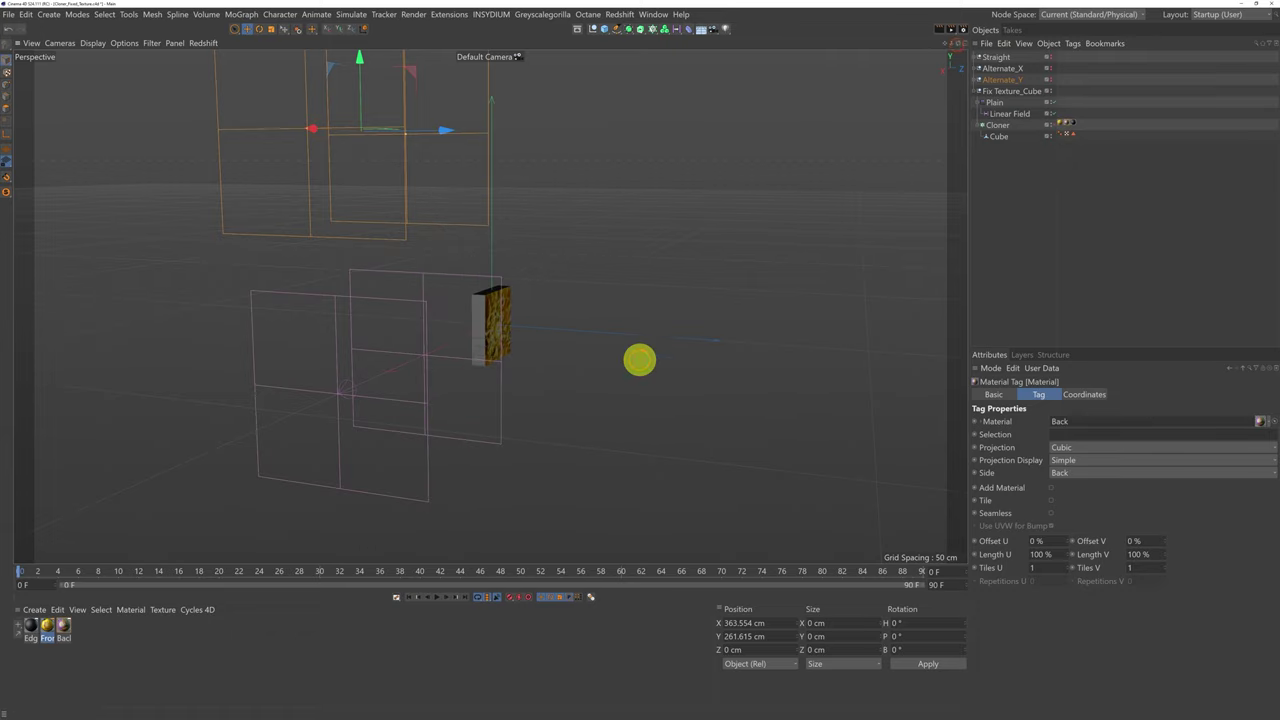
pyautogui.moveTo(640, 360); pyautogui.dragTo(637, 360)
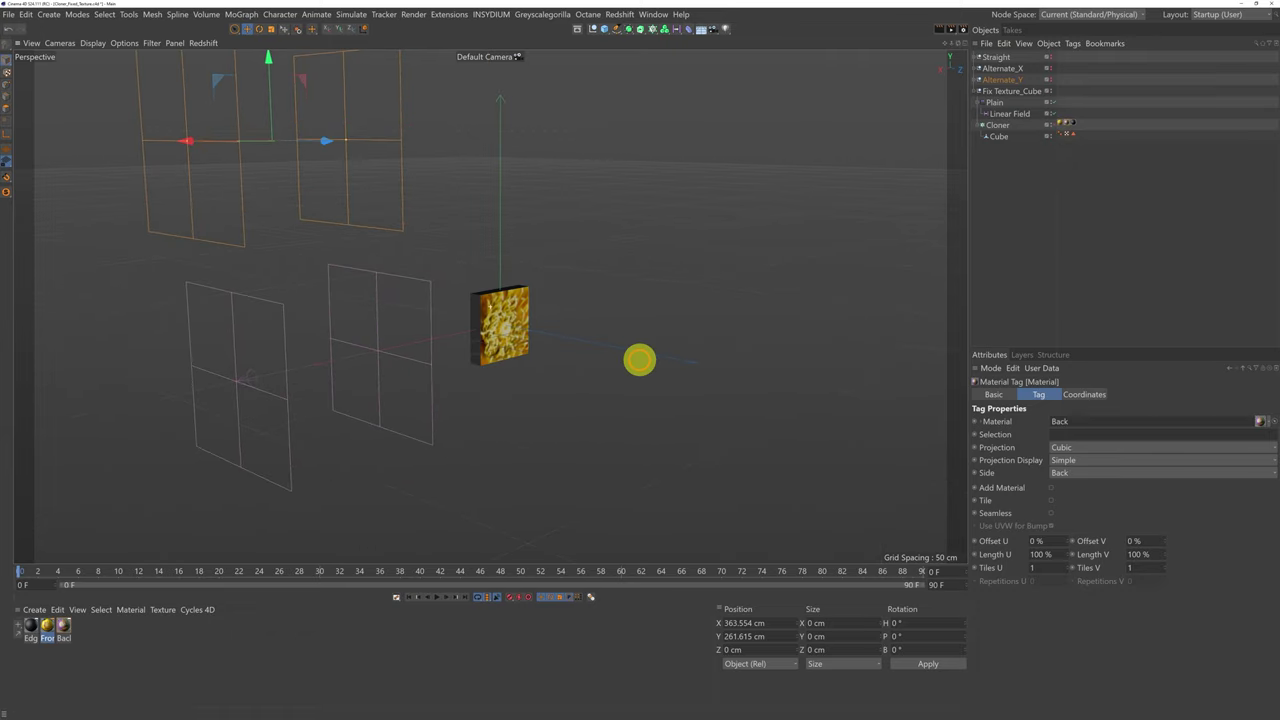
pyautogui.click(7, 117)
pyautogui.click(1000, 136)
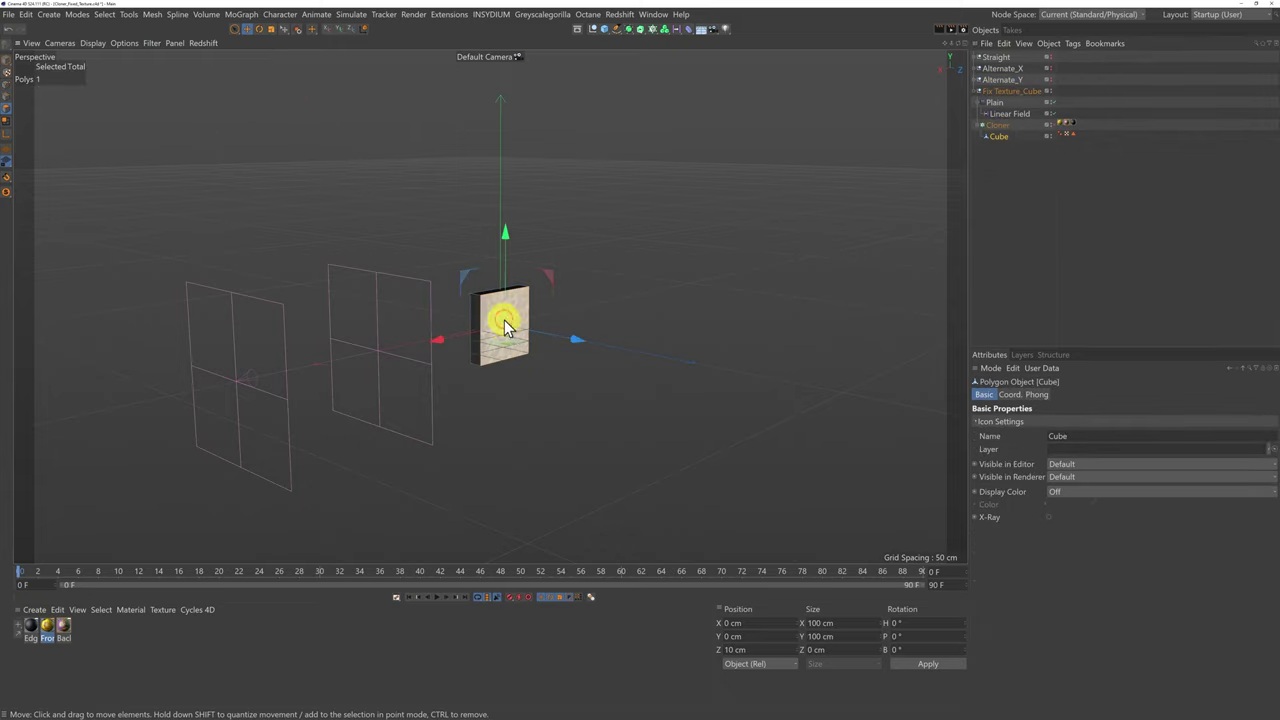
pyautogui.rightClick(601, 378)
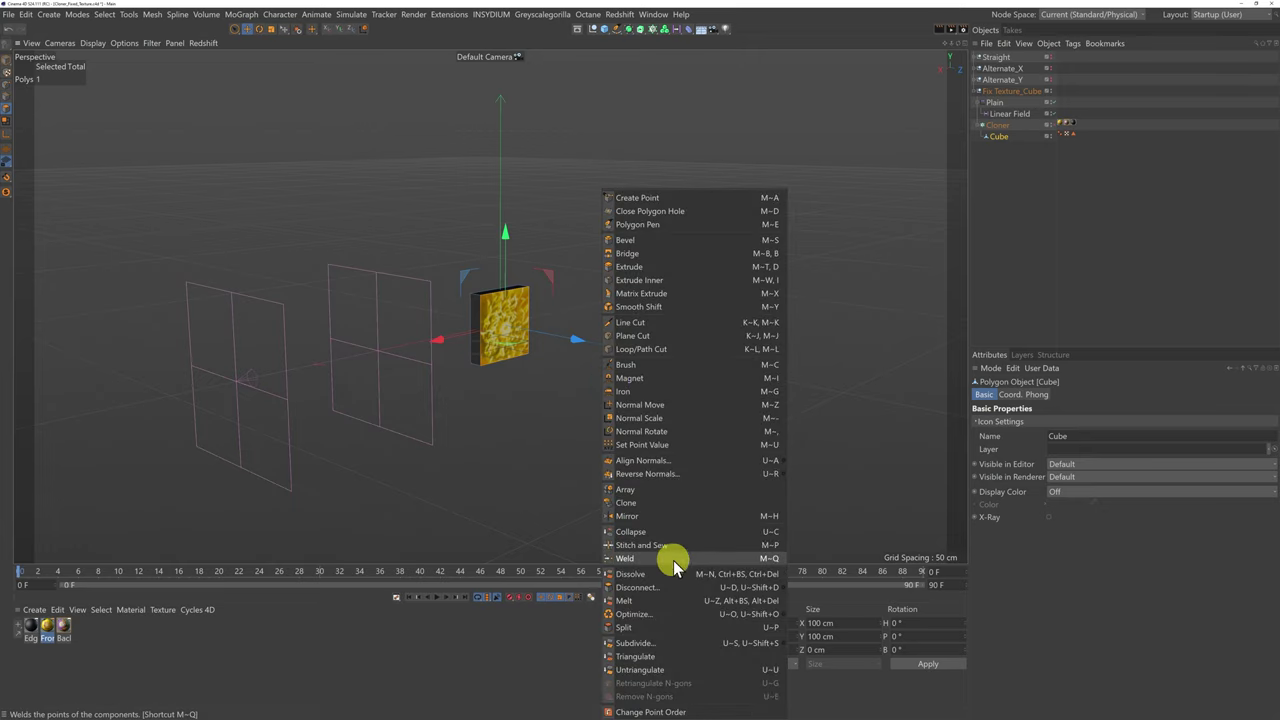
pyautogui.click(656, 476)
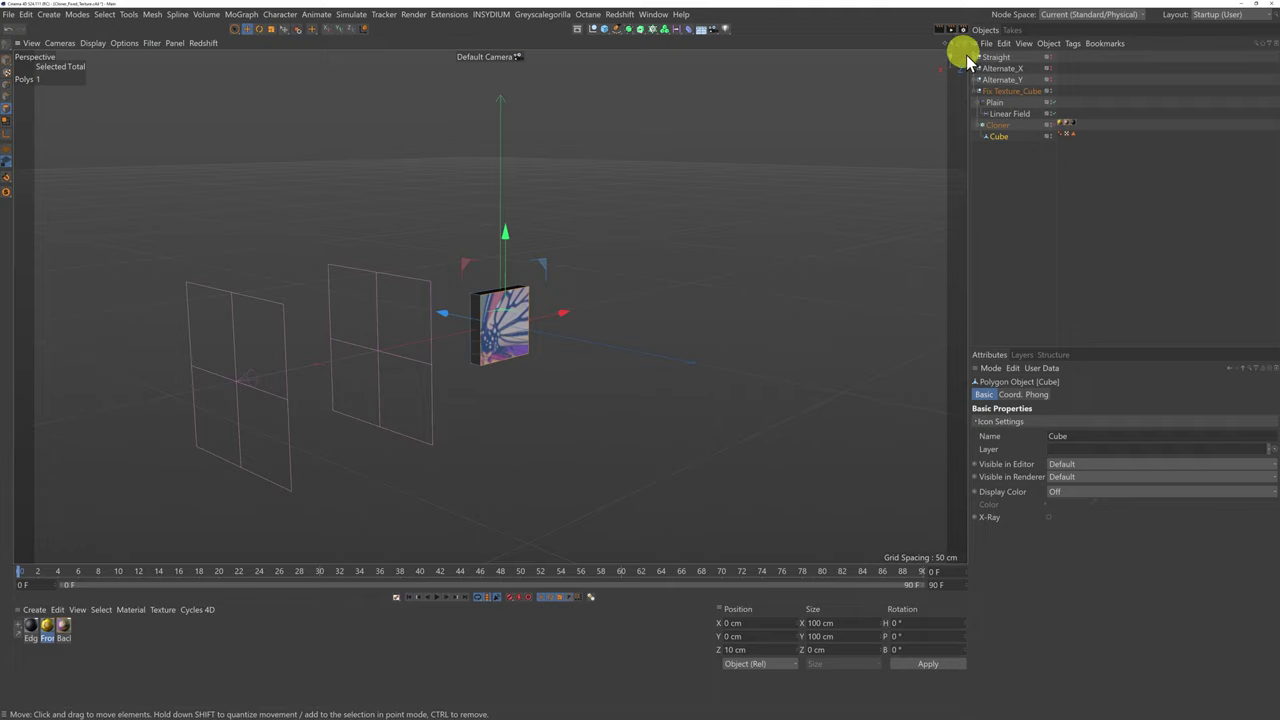
# Re-enable the Fix Texture_Cube Cloner and set its Fix Texture to Alternate X.
pyautogui.click(1050, 125)
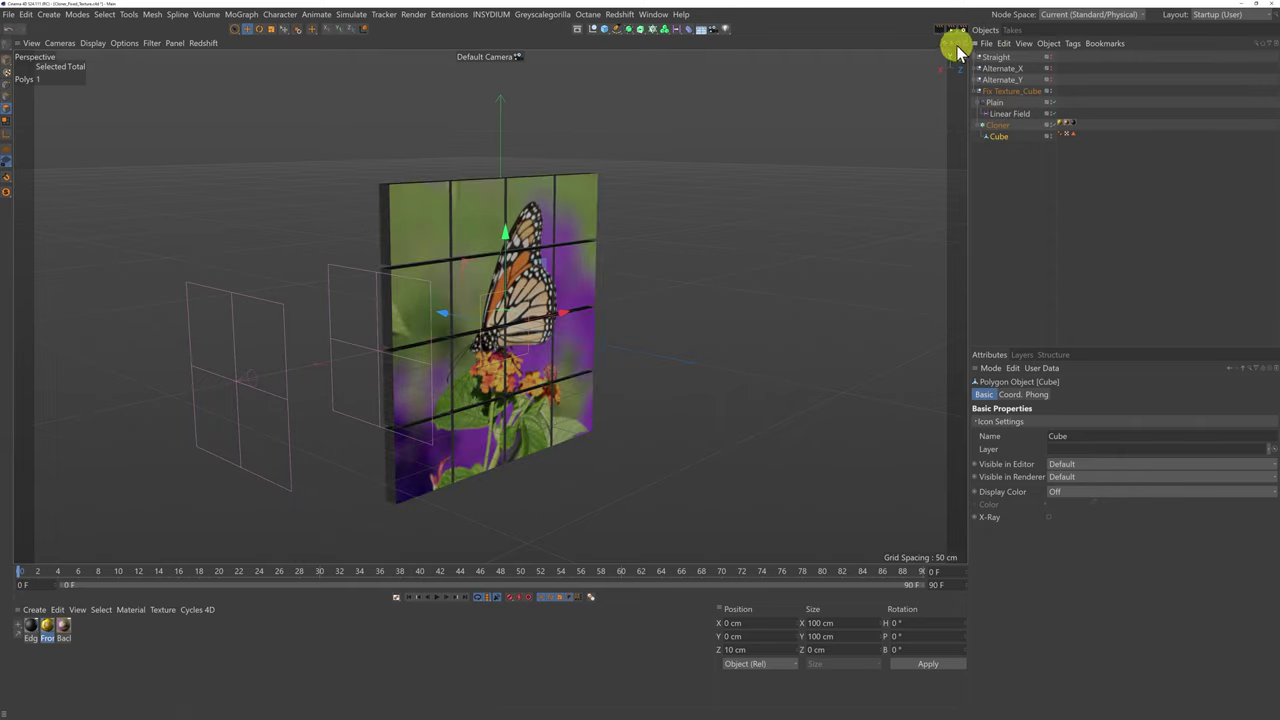
pyautogui.keyDown('alt'); pyautogui.moveTo(640, 360); pyautogui.dragTo(640, 360); pyautogui.keyUp('alt')
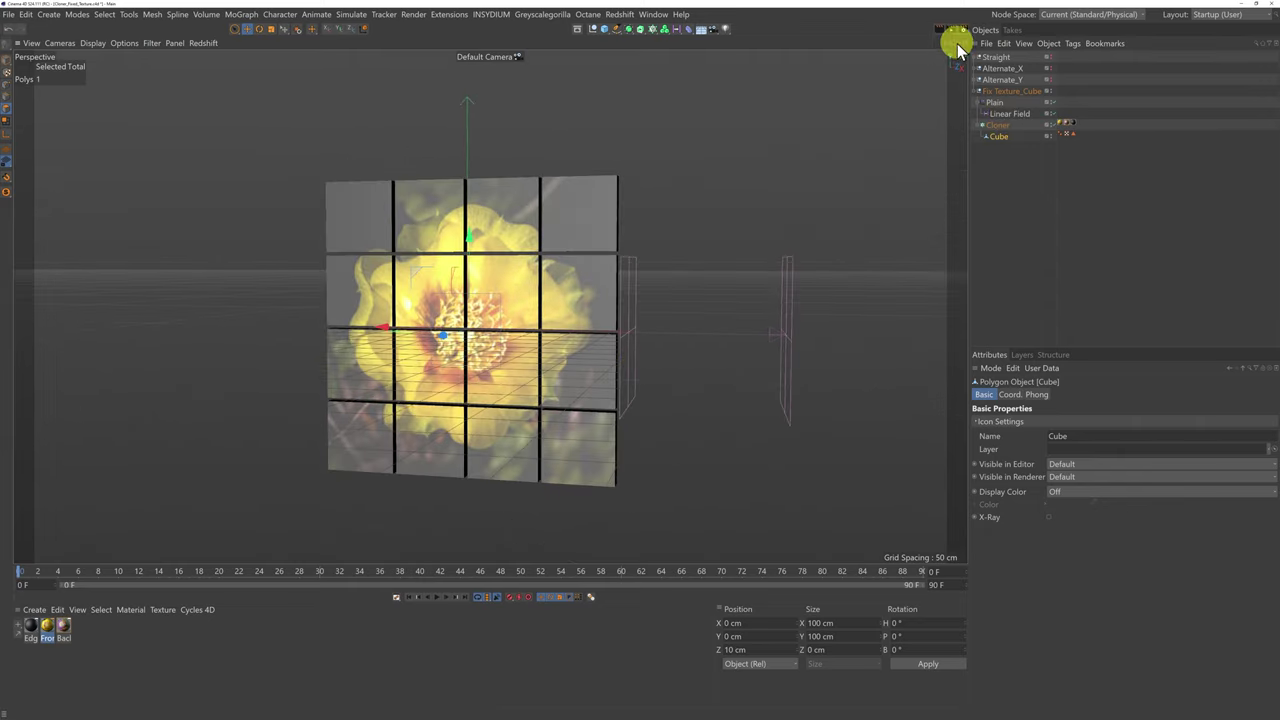
pyautogui.click(1000, 126)
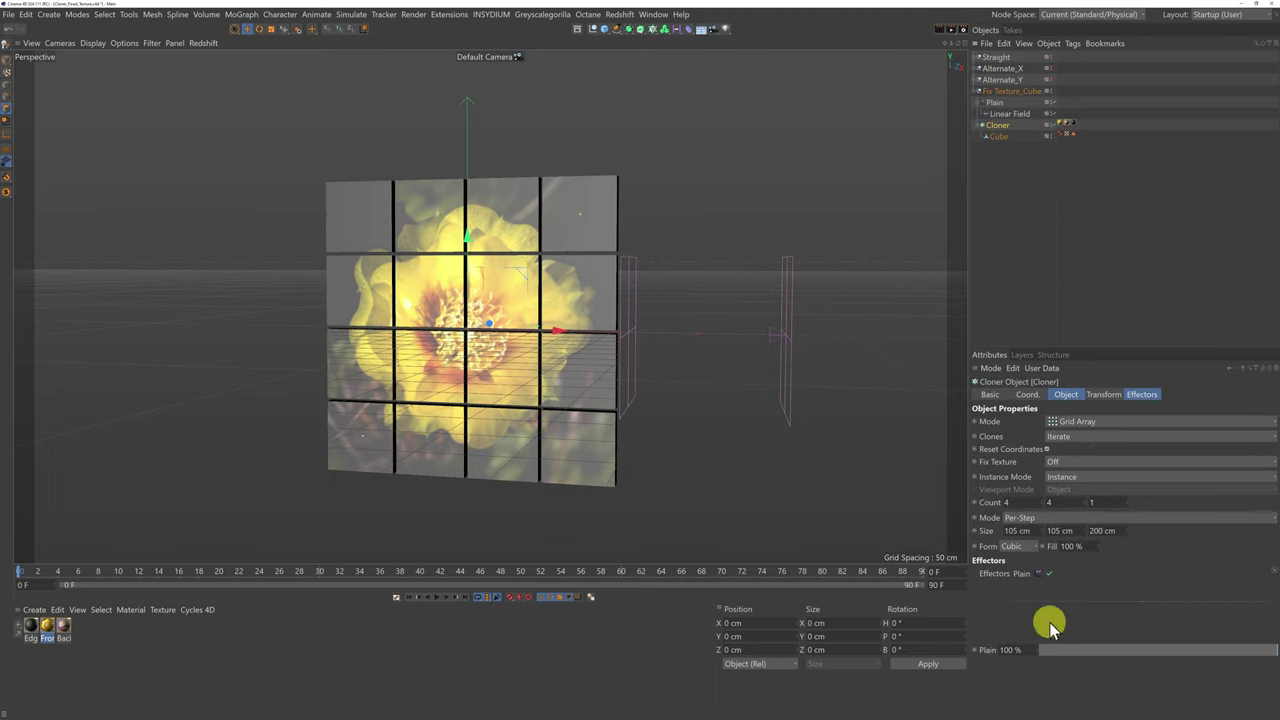
pyautogui.click(995, 102)
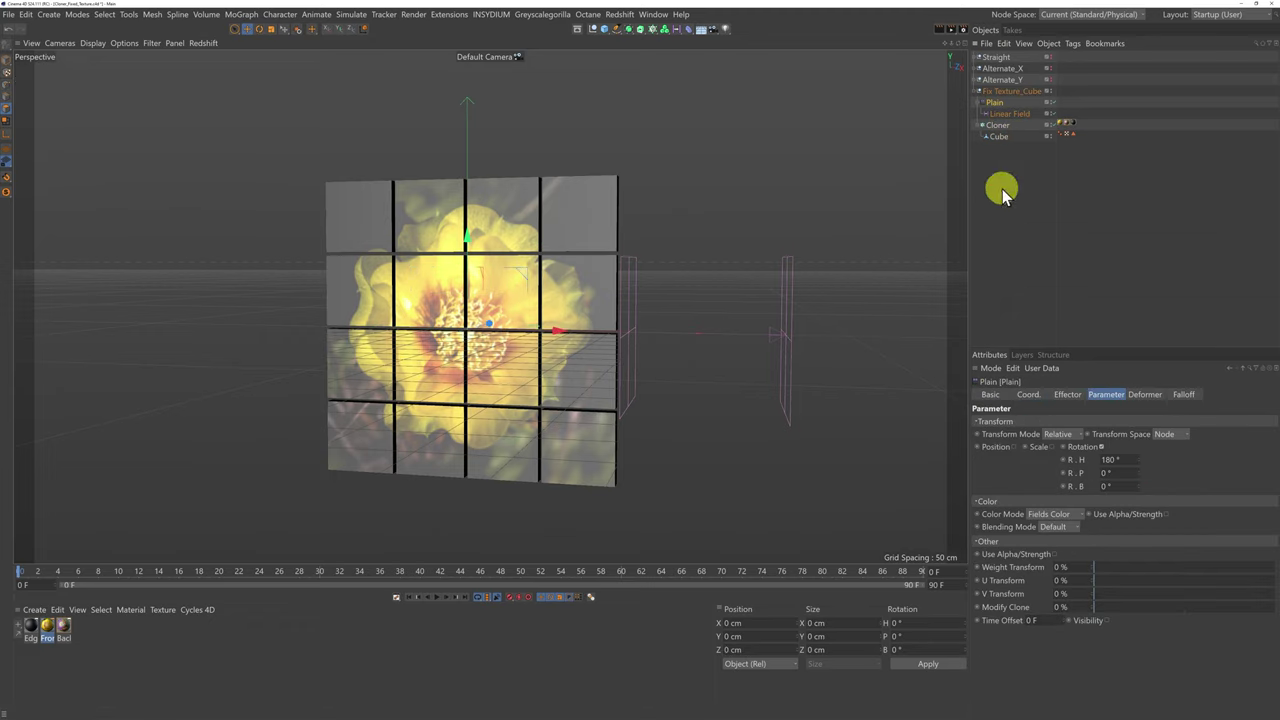
pyautogui.click(998, 125)
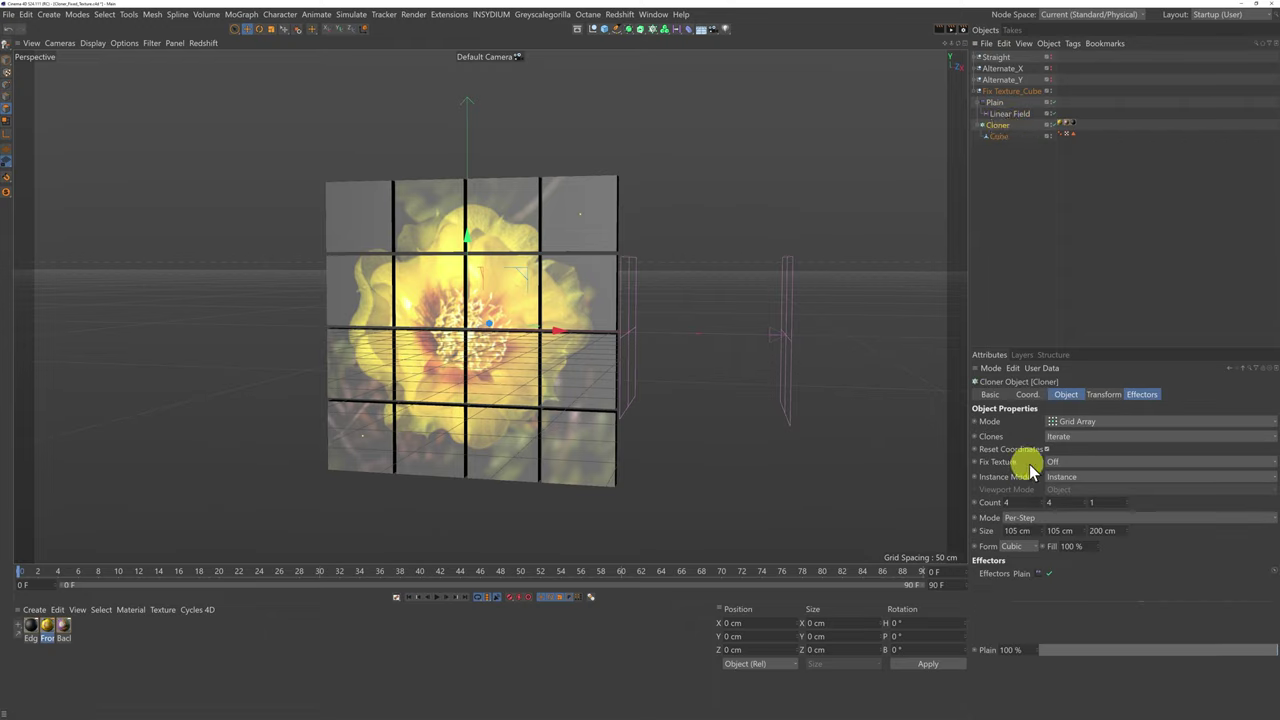
pyautogui.click(1064, 463)
pyautogui.click(1072, 504)
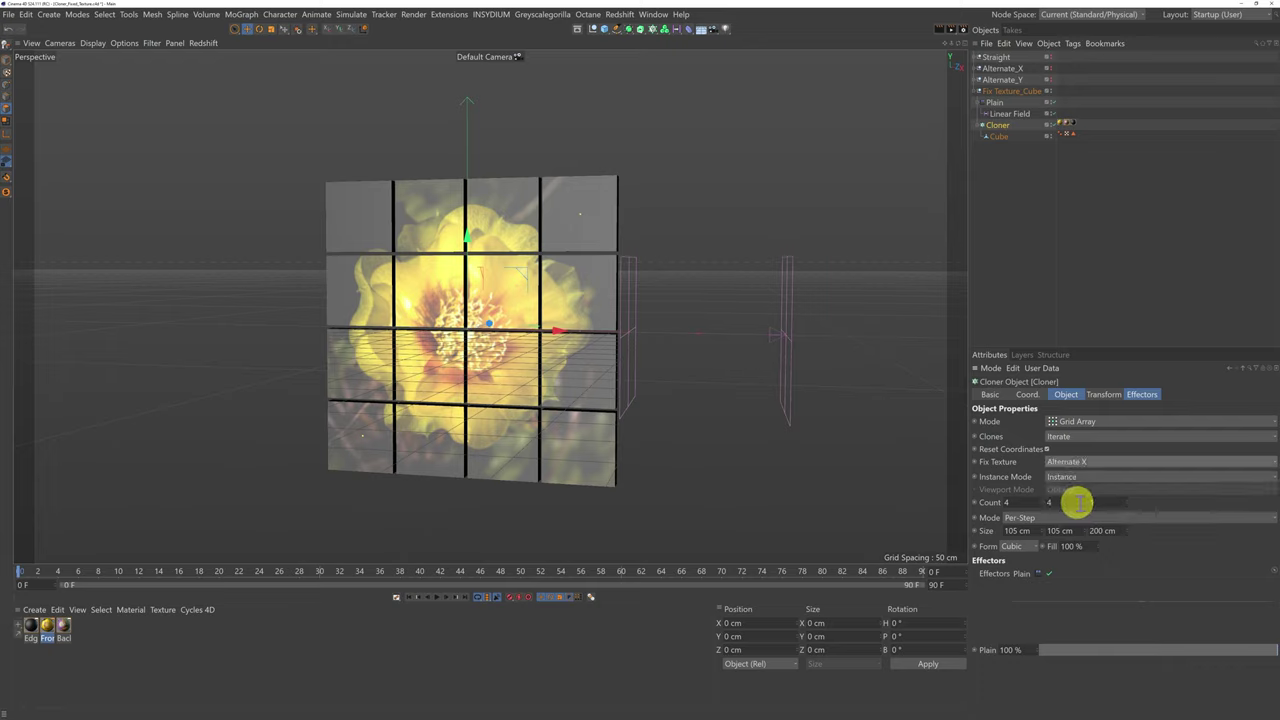
pyautogui.click(1012, 114)
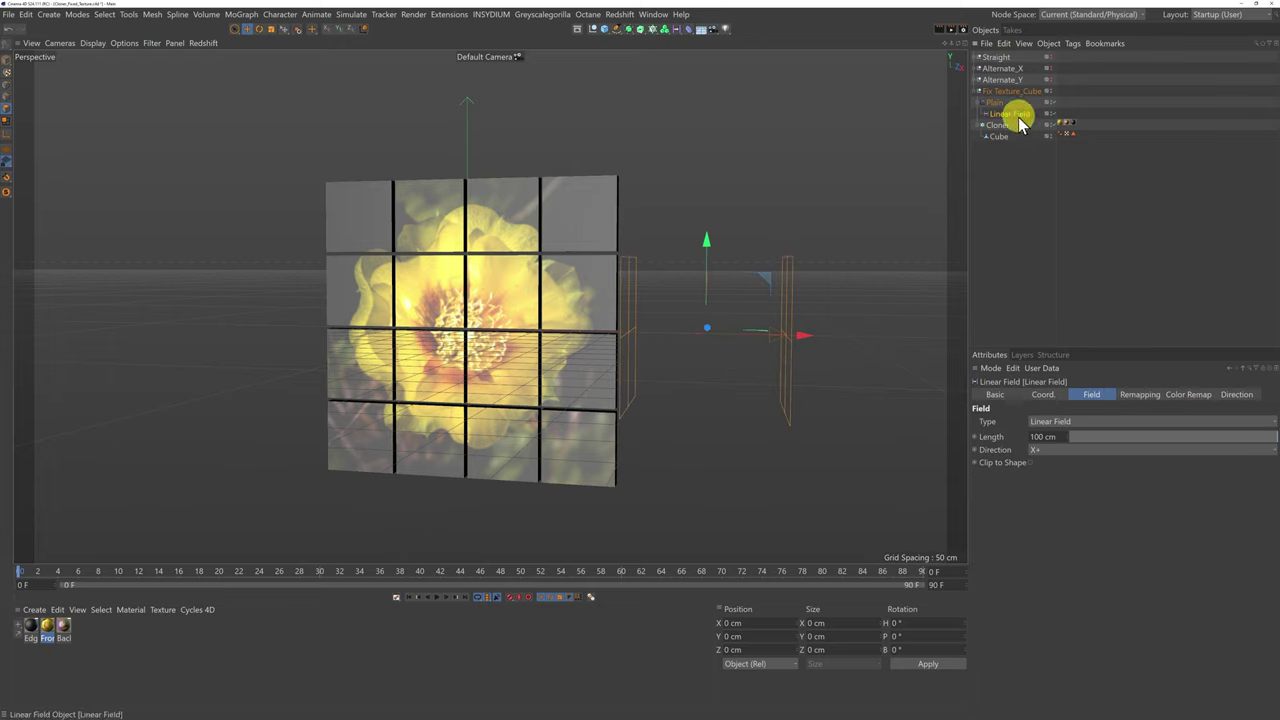
# Sweep the Linear Field left to flip the cubes, then bank the Back texture -180°.
pyautogui.moveTo(808, 335)
pyautogui.mouseDown()
pyautogui.moveTo(714, 340)
pyautogui.moveTo(362, 293)
pyautogui.moveTo(693, 336)
pyautogui.moveTo(369, 309)
pyautogui.mouseUp()
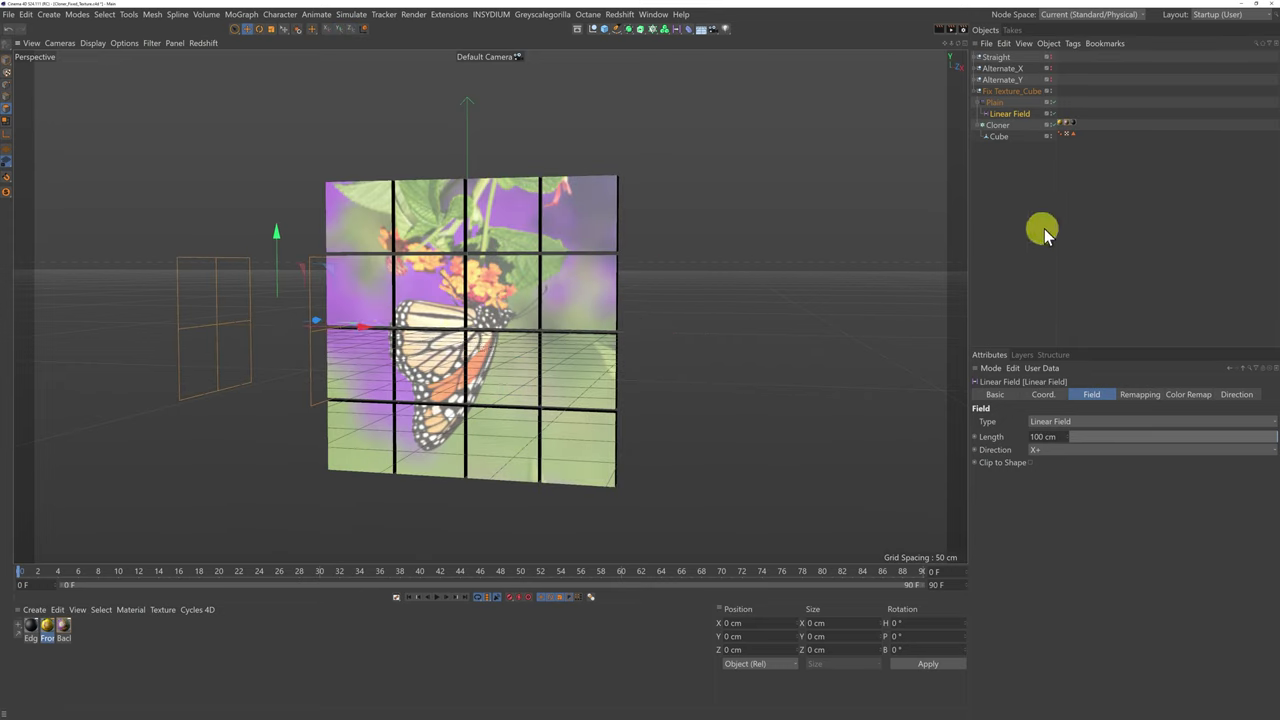
pyautogui.click(1066, 125)
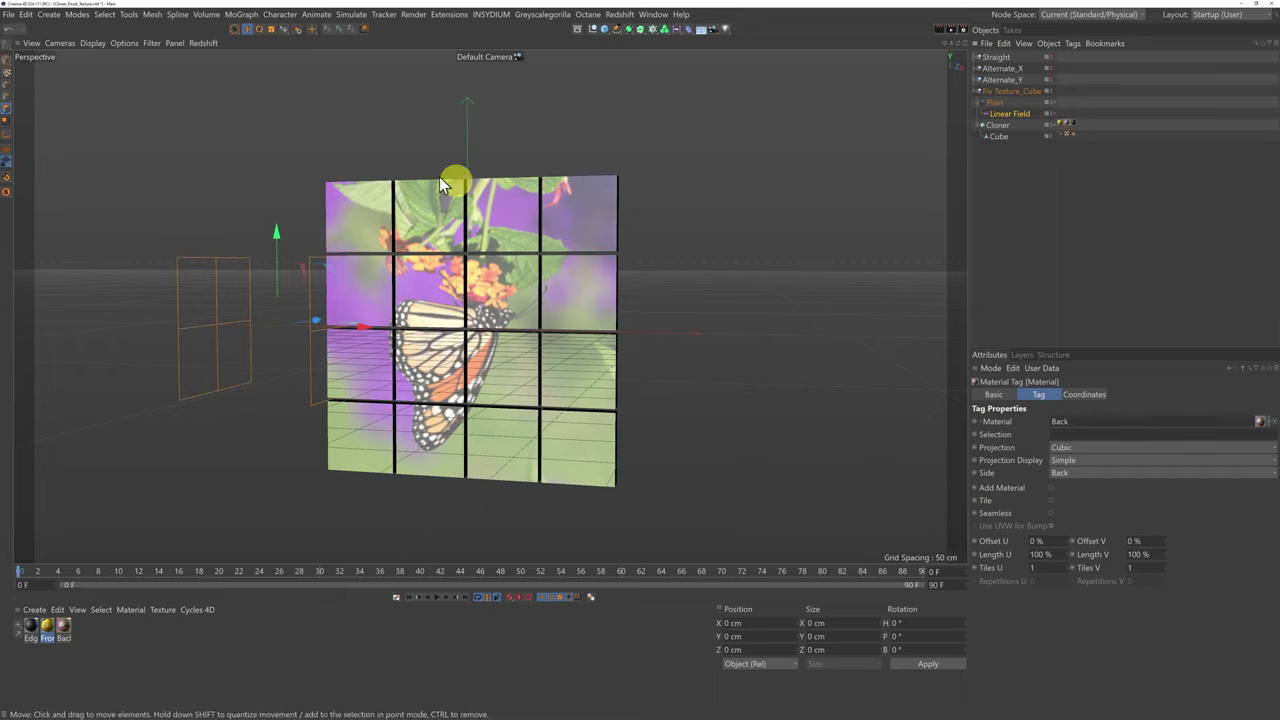
pyautogui.click(258, 36)
pyautogui.click(5, 78)
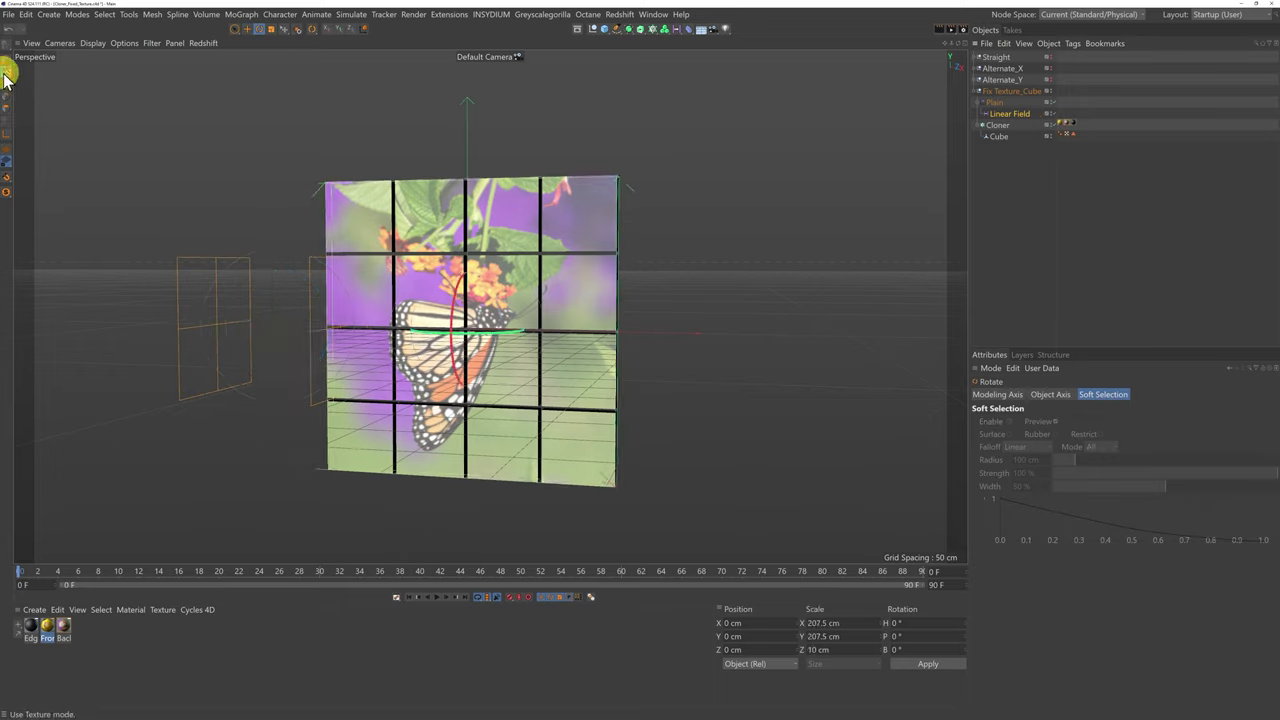
pyautogui.click(271, 293)
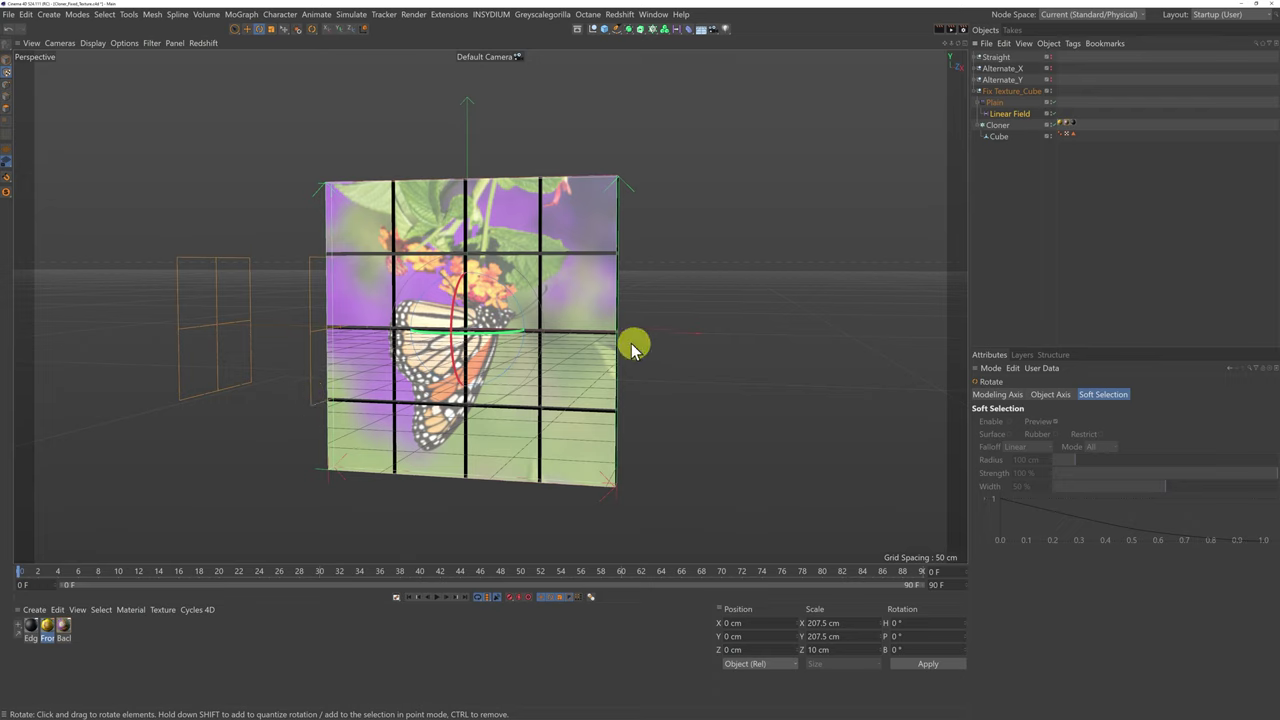
pyautogui.moveTo(518, 313); pyautogui.dragTo(340, 392)
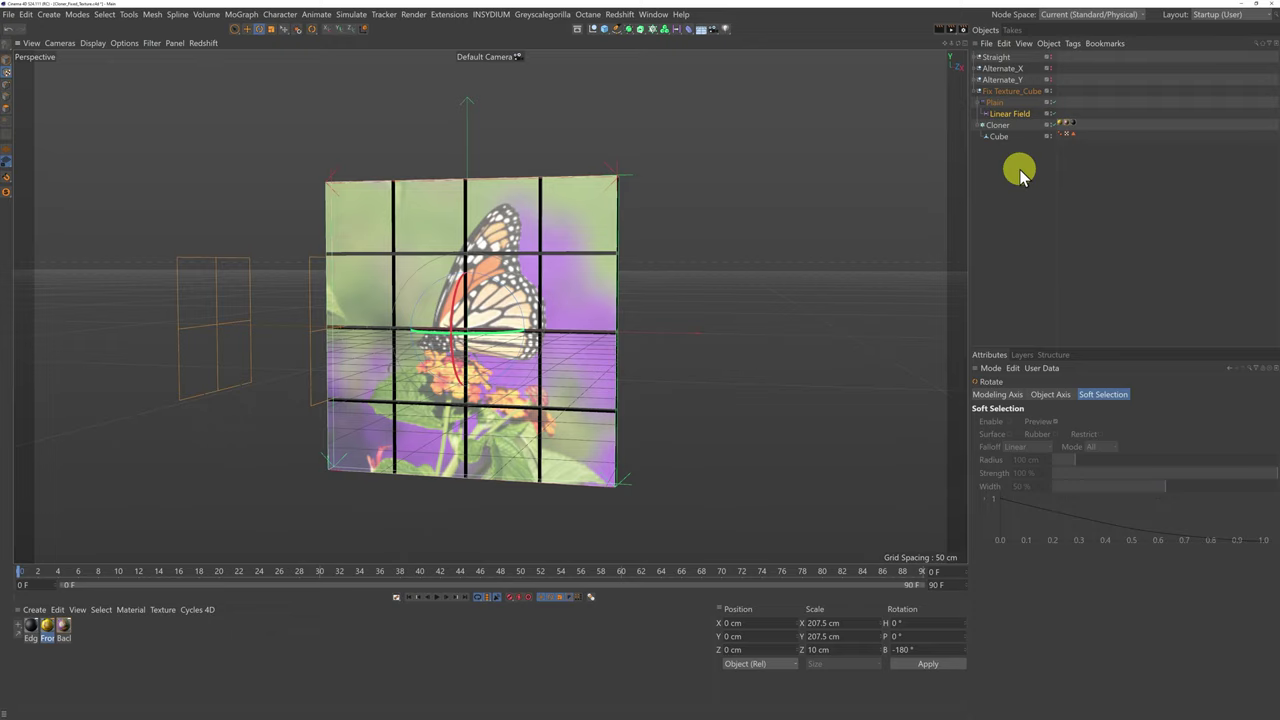
pyautogui.click(10, 63)
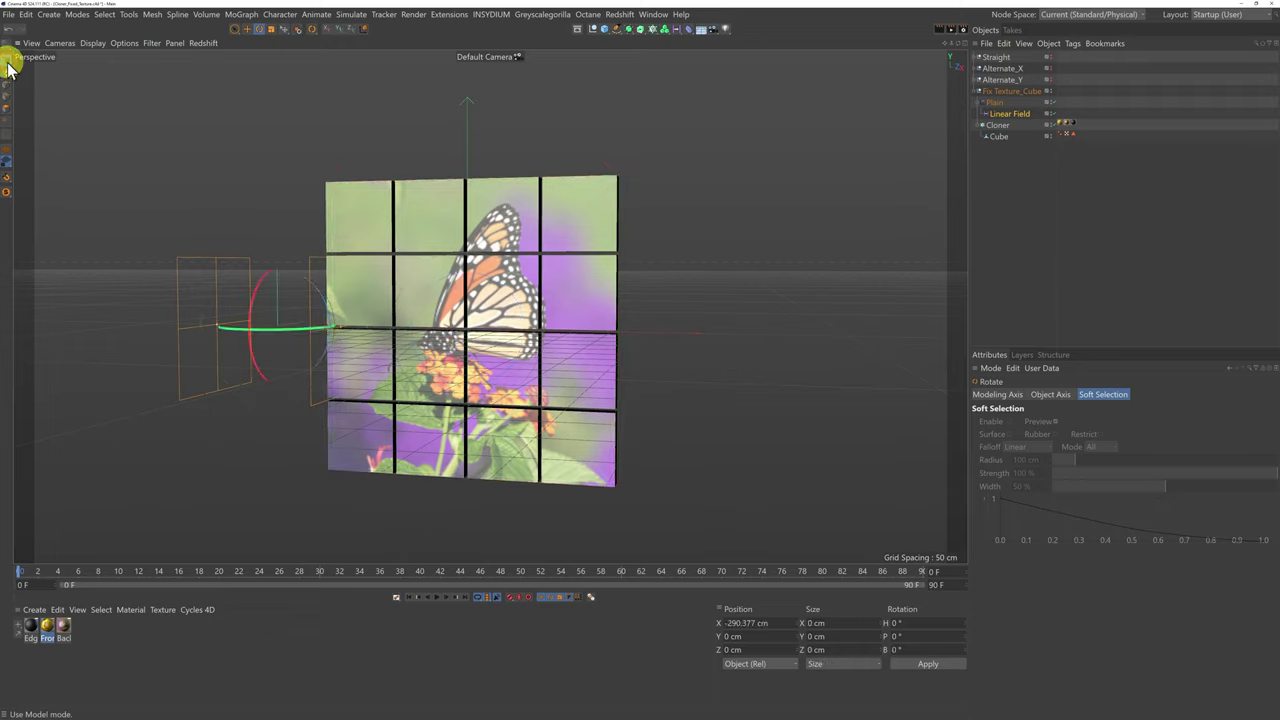
# Move the Linear Field right to X 327.483 cm and collapse the Plain effector.
pyautogui.click(247, 29)
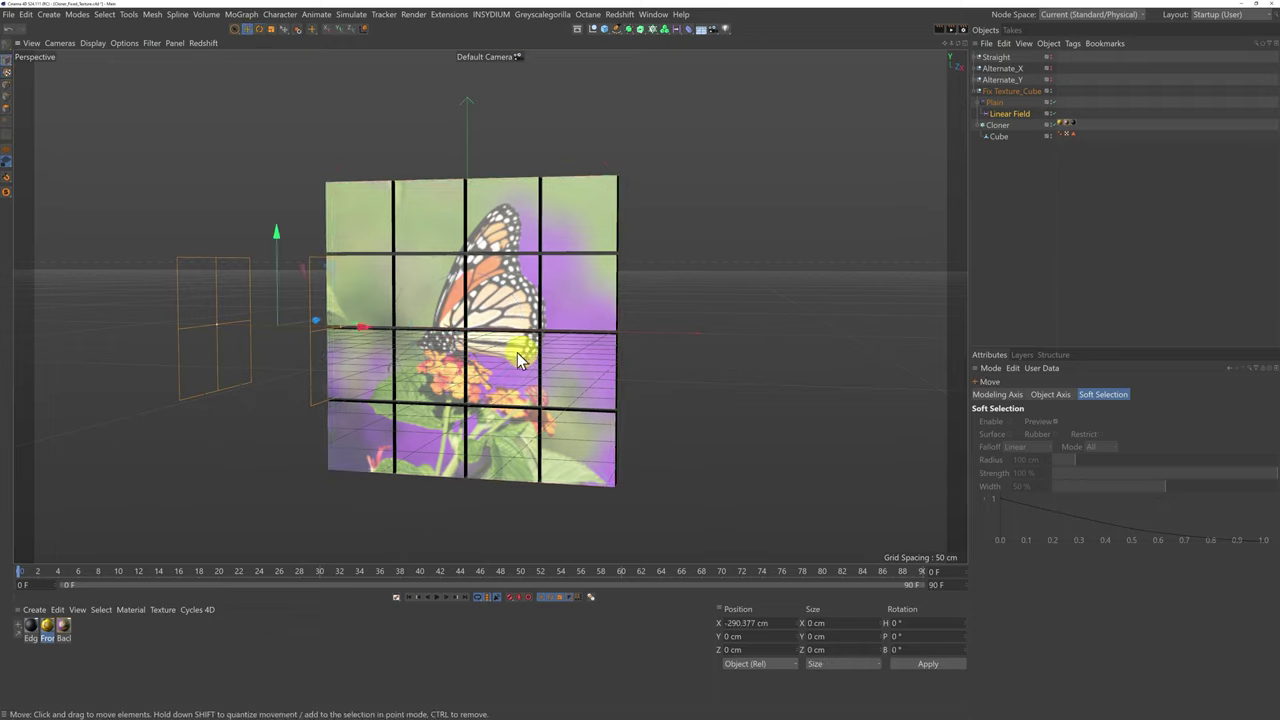
pyautogui.moveTo(372, 333); pyautogui.dragTo(811, 416)
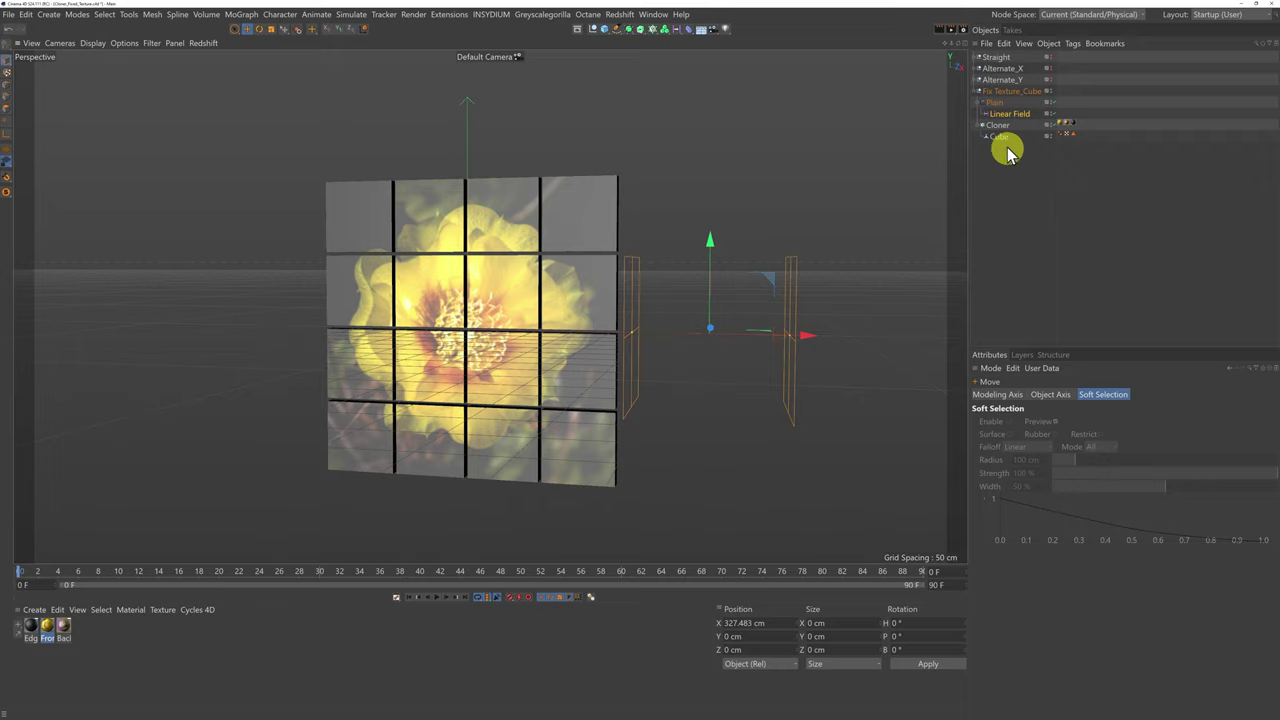
pyautogui.click(998, 101)
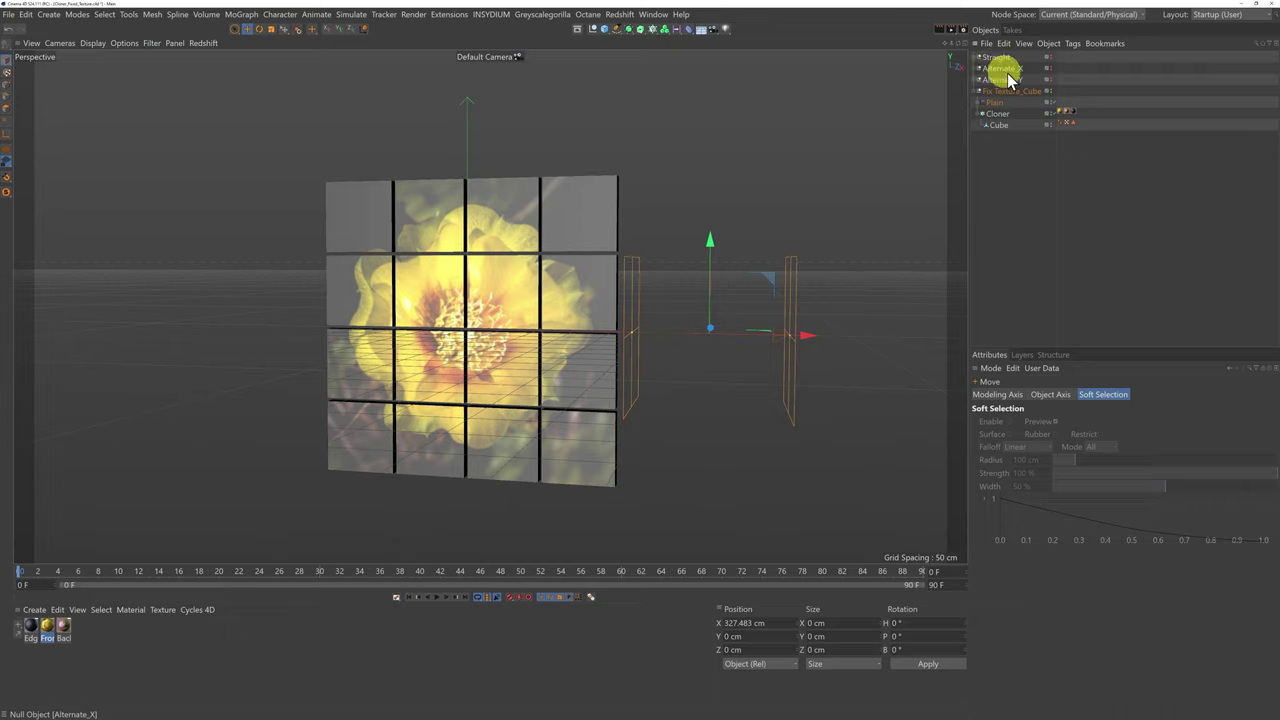
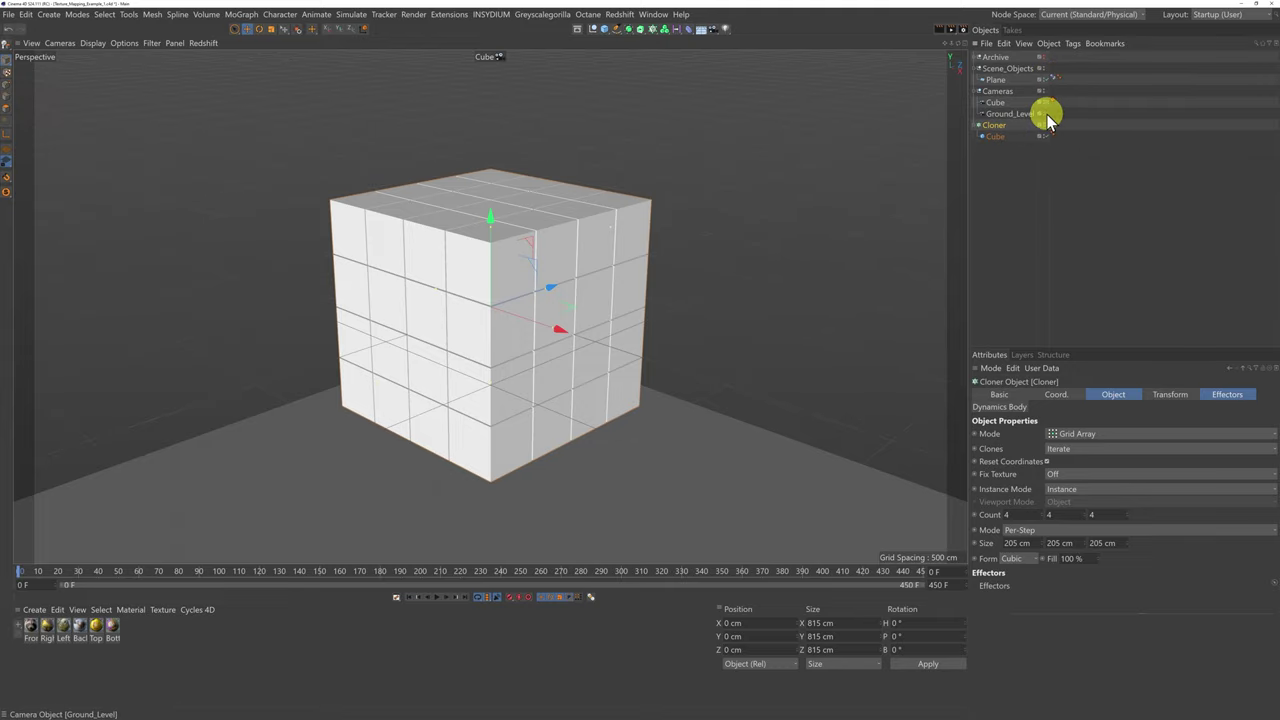
# Run the simulation through the Ground_Level camera to frame 306, then return to the Cube camera.
pyautogui.click(1047, 115)
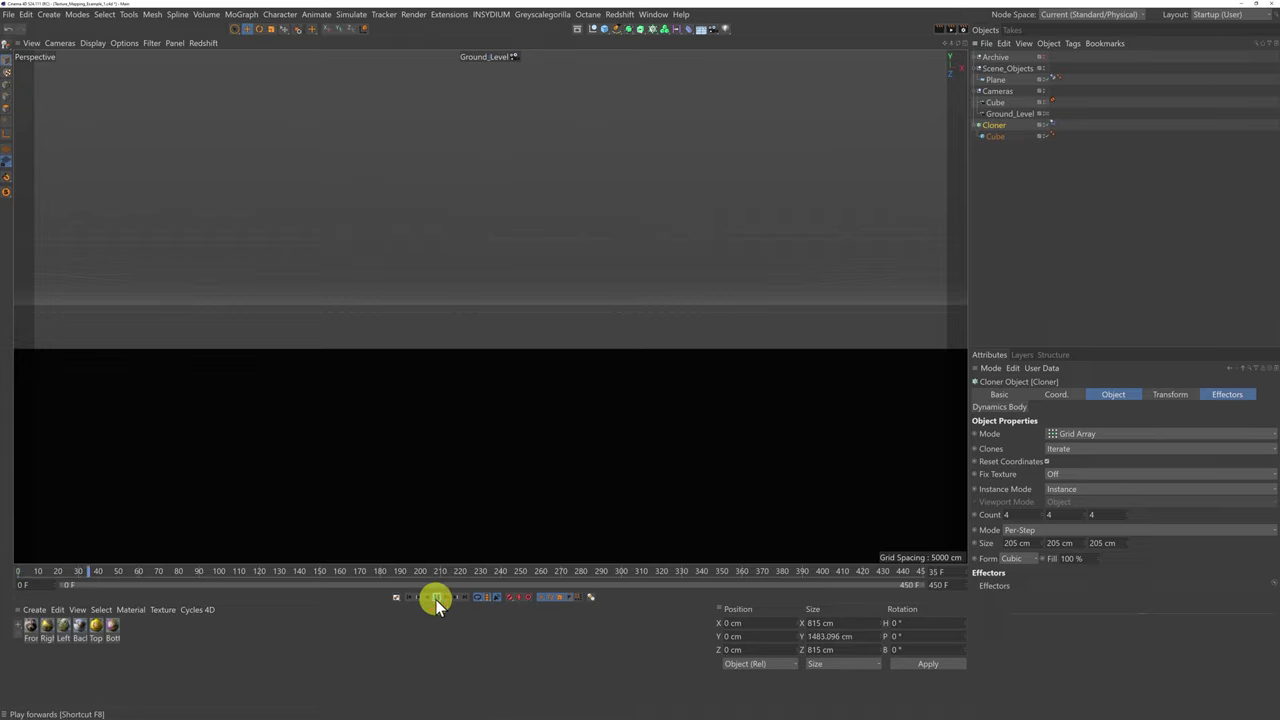
pyautogui.click(437, 600)
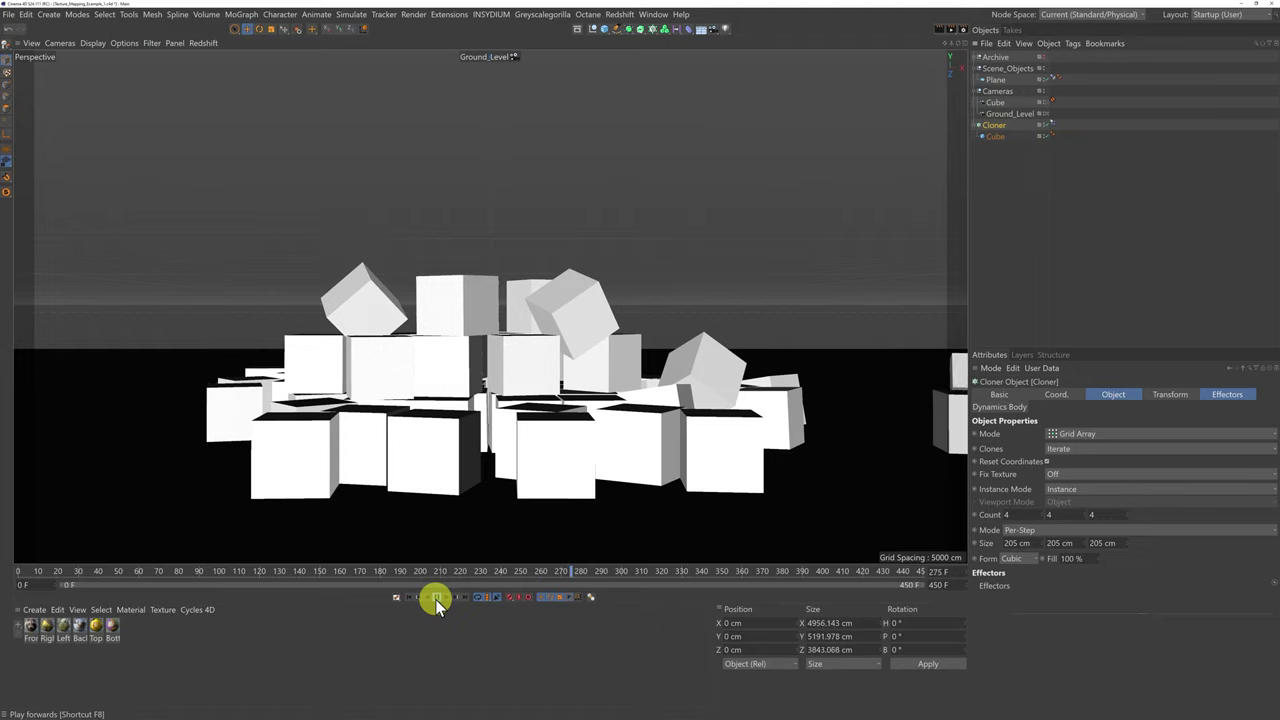
pyautogui.click(437, 599)
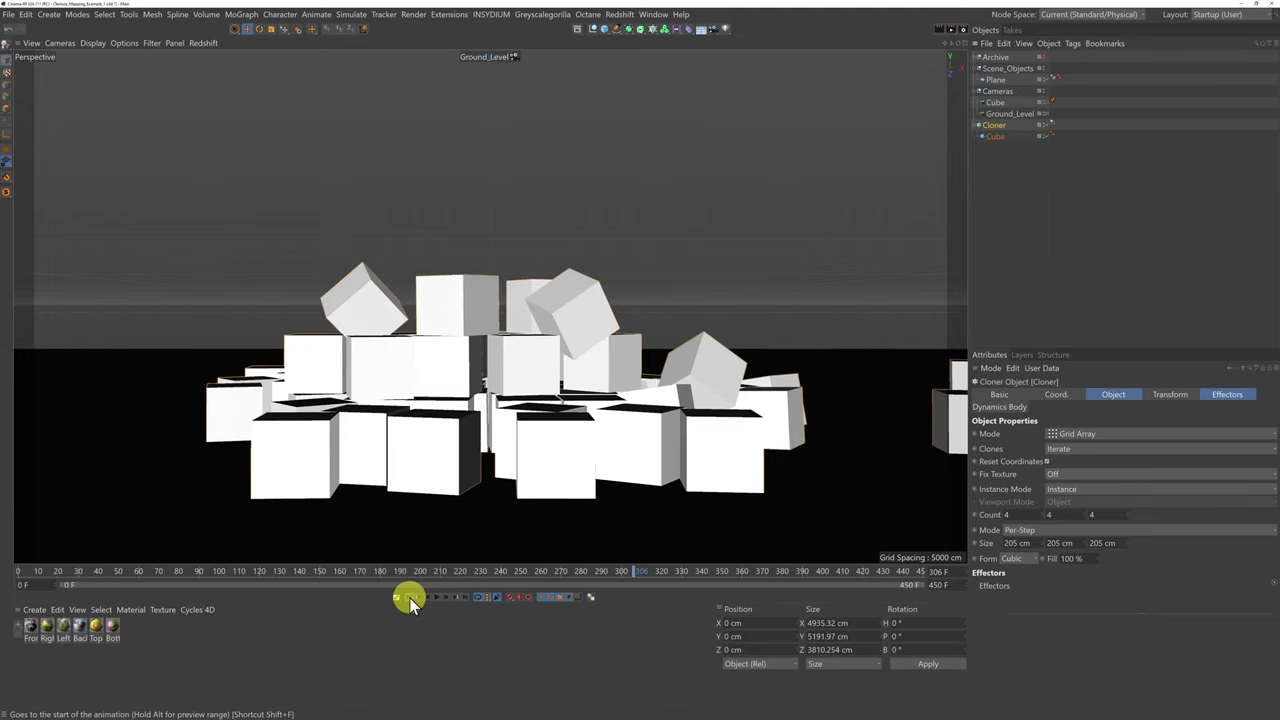
pyautogui.click(1044, 104)
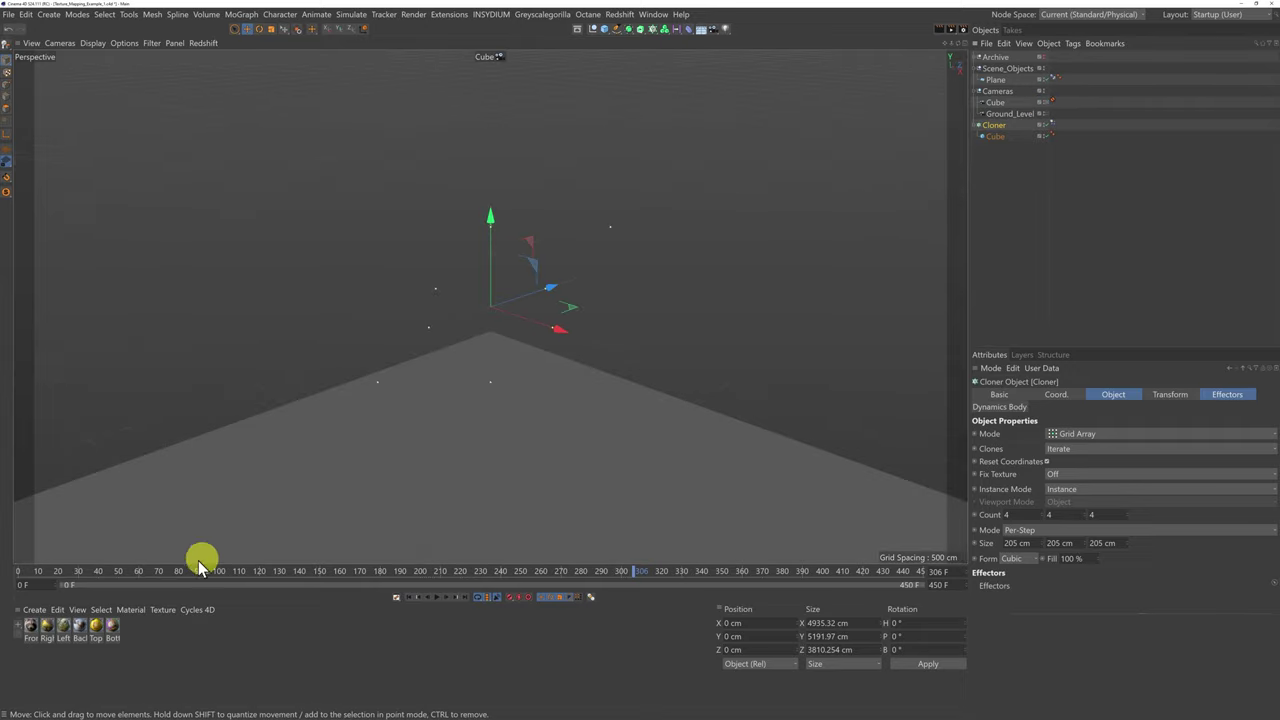
# Rewind to frame 0 and apply the Front raccoon material to the Cloner object.
pyautogui.click(398, 598)
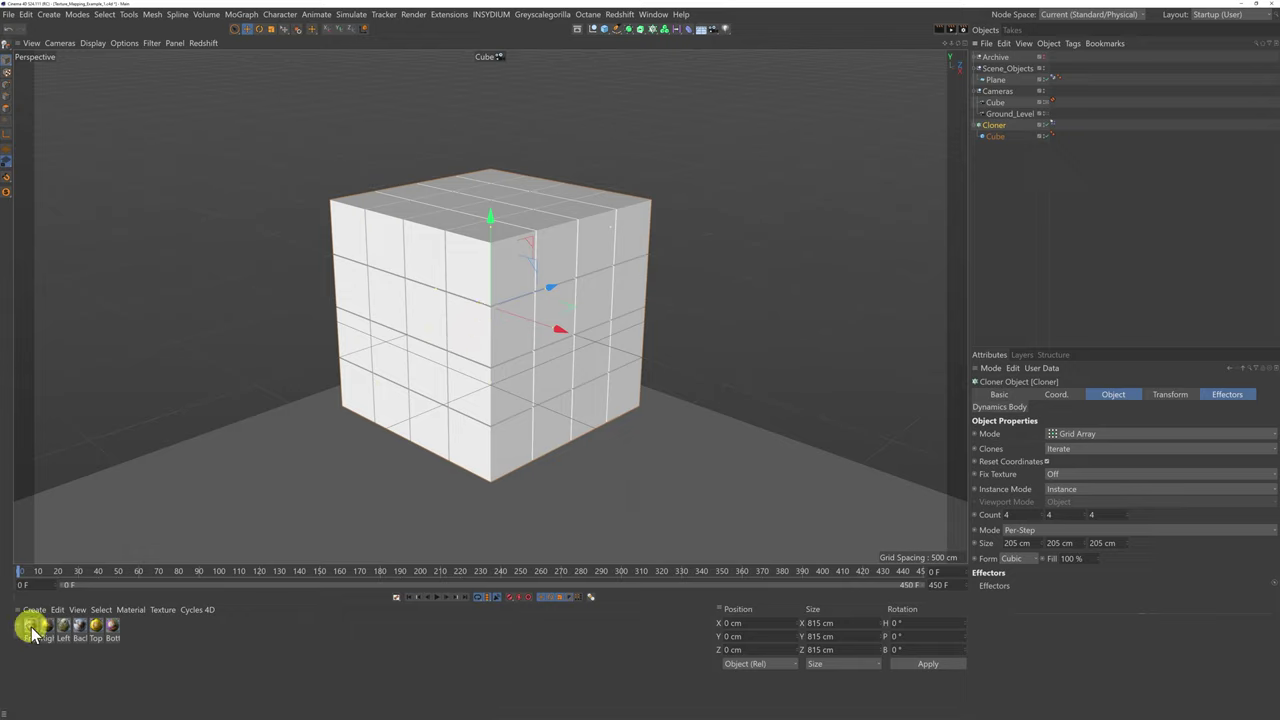
pyautogui.moveTo(30, 630); pyautogui.dragTo(1003, 128)
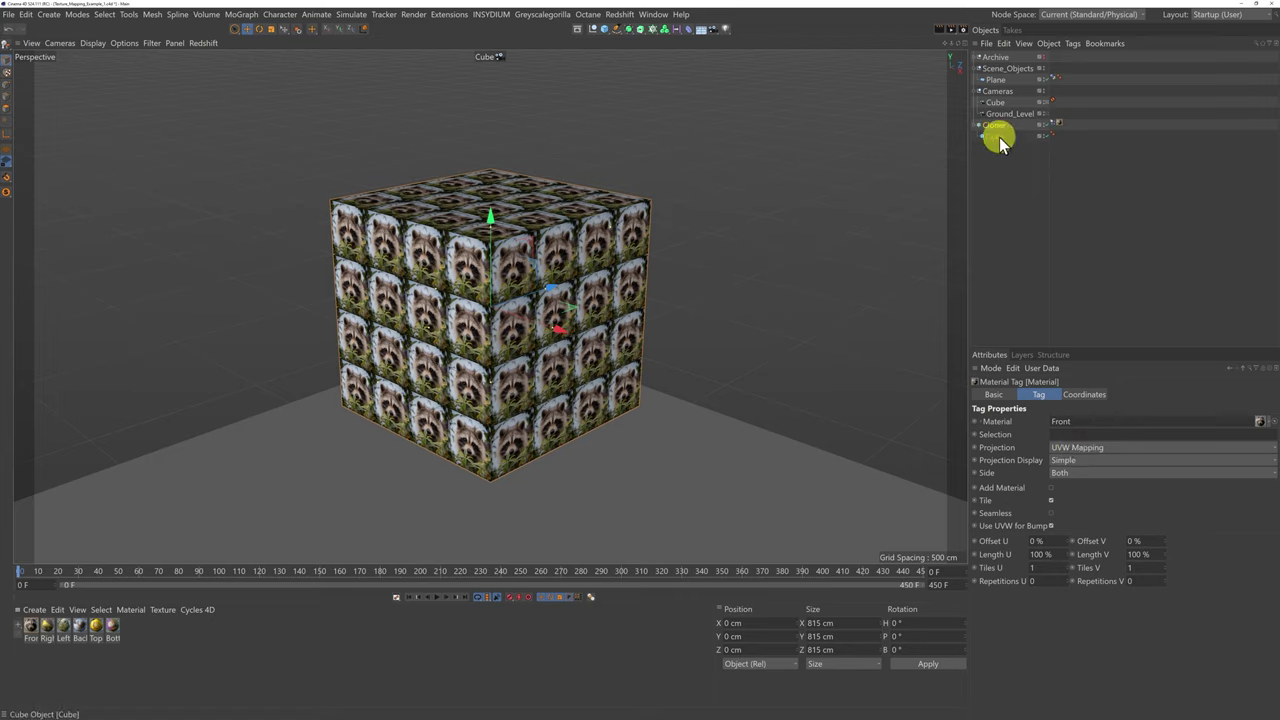
pyautogui.moveTo(991, 135); pyautogui.dragTo(1059, 138)
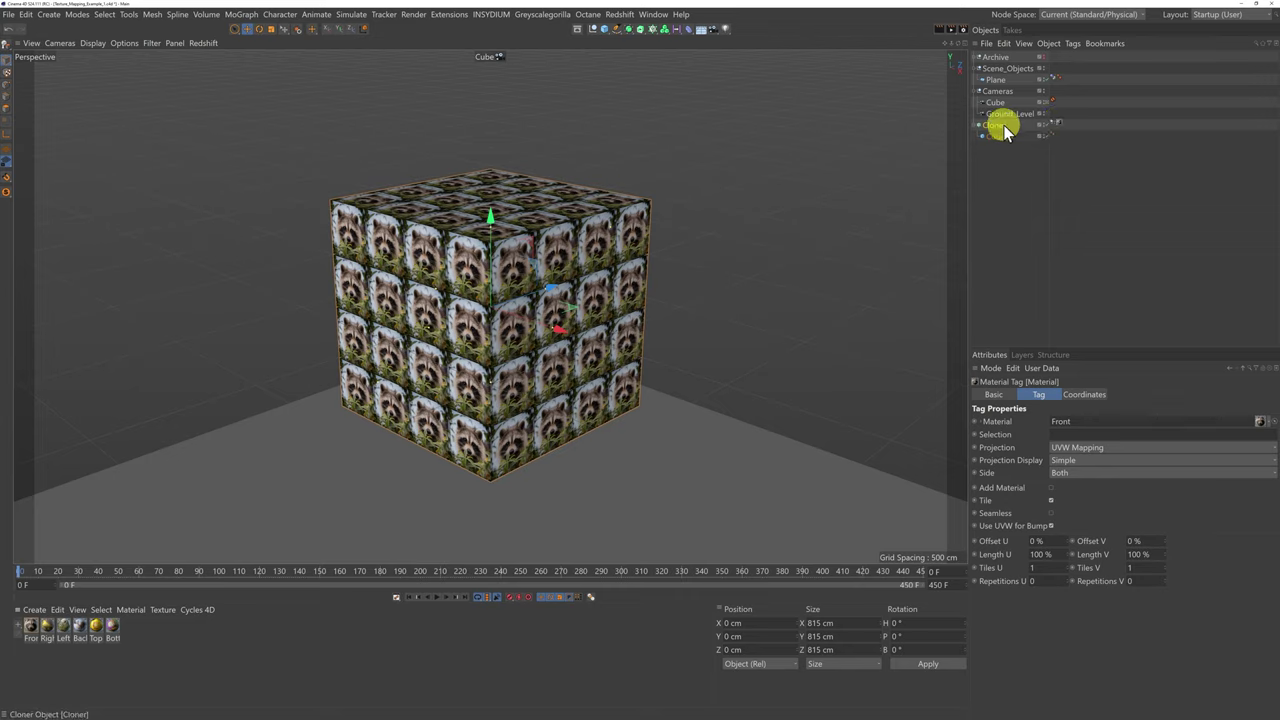
pyautogui.moveTo(1015, 133); pyautogui.dragTo(1006, 126)
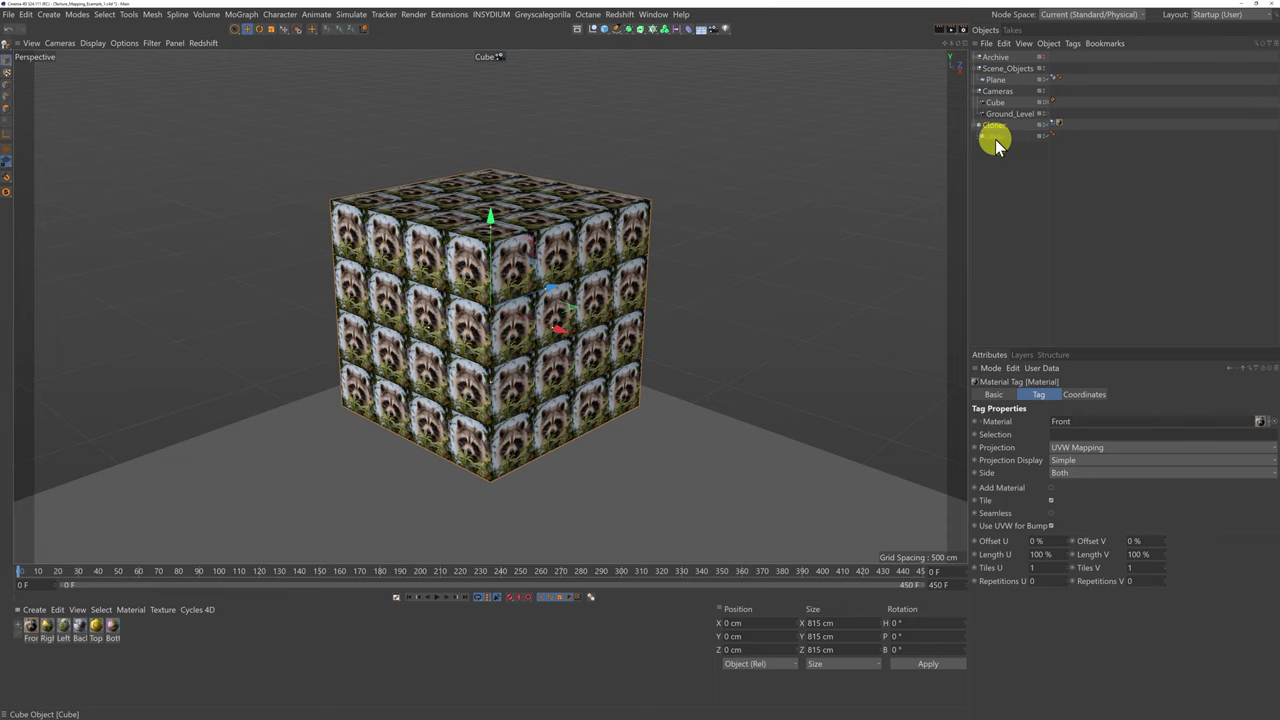
# Set the Front material tag's projection to Cubic and turn Tile off.
pyautogui.click(997, 127)
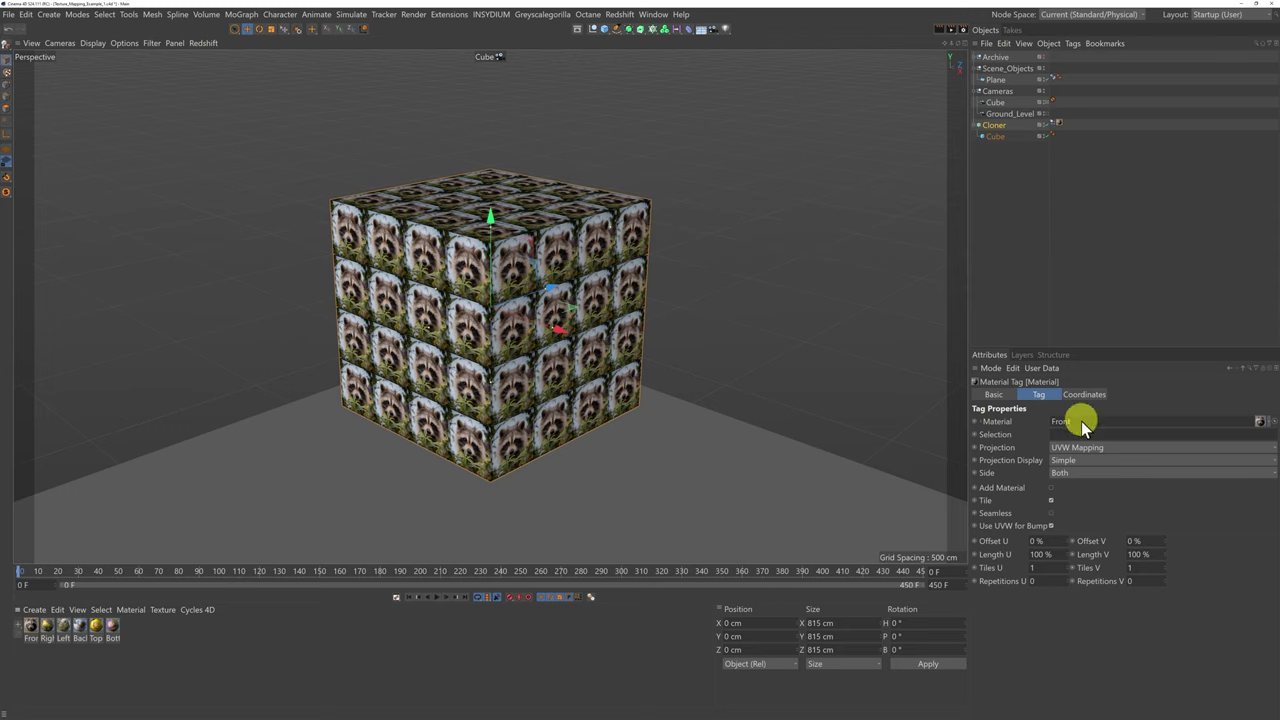
pyautogui.click(1083, 452)
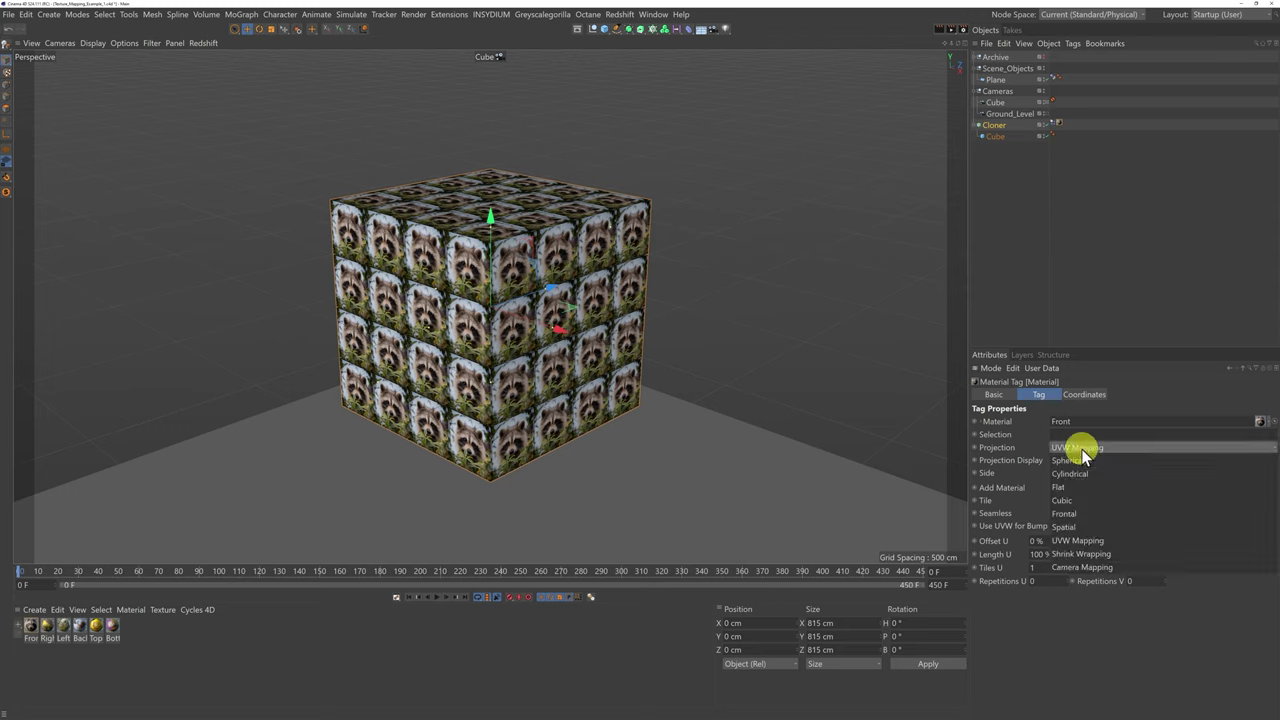
pyautogui.click(1078, 500)
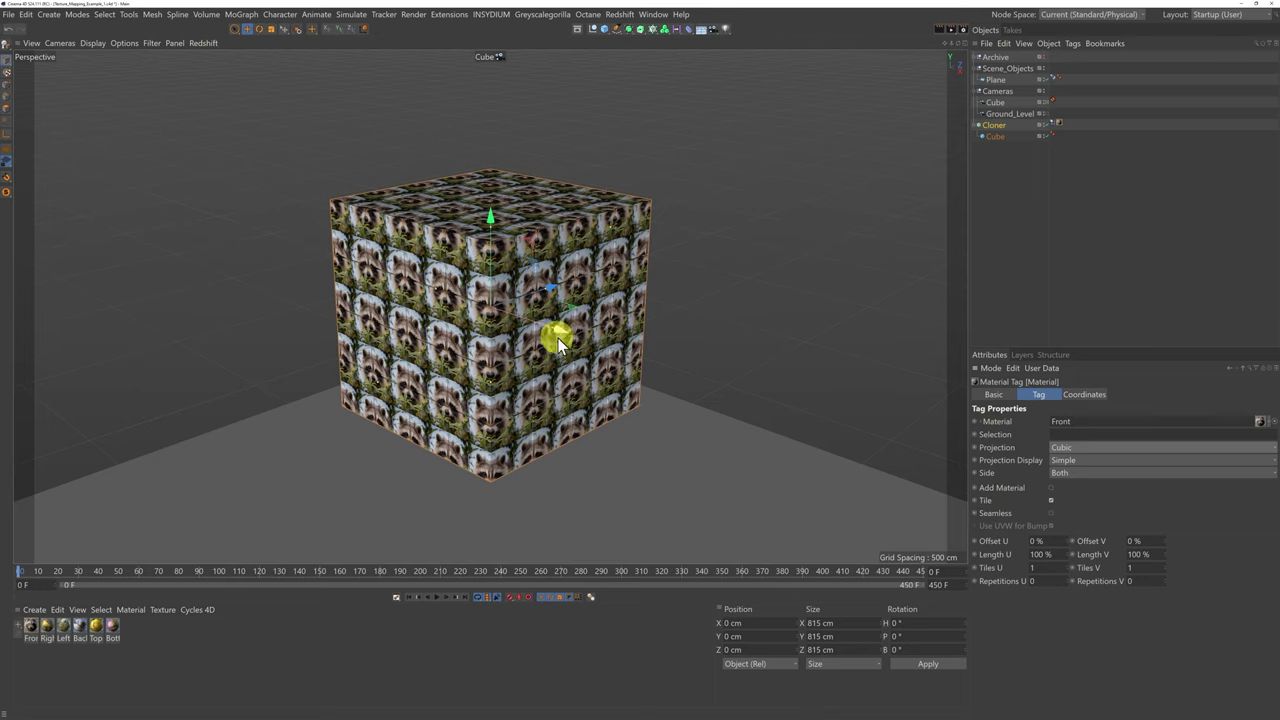
pyautogui.click(1050, 501)
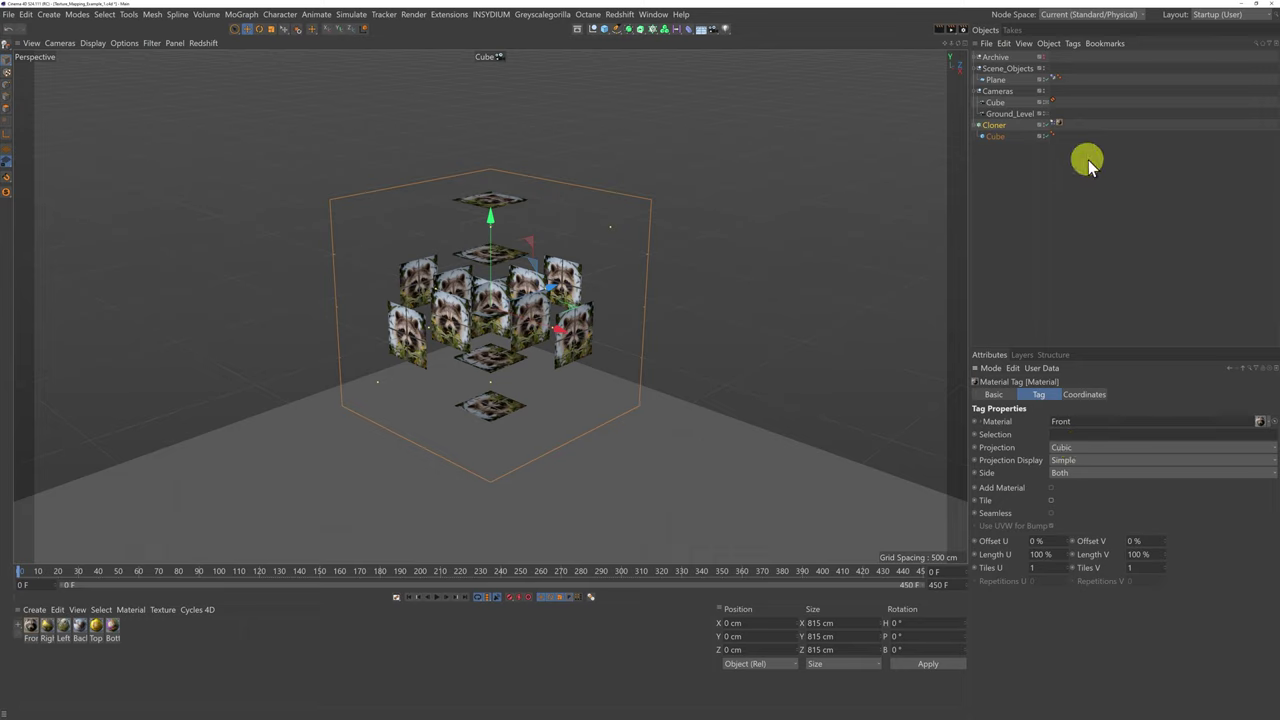
# Apply Fit to Object on the Cloner's Front material tag and confirm with Yes.
pyautogui.rightClick(1055, 123)
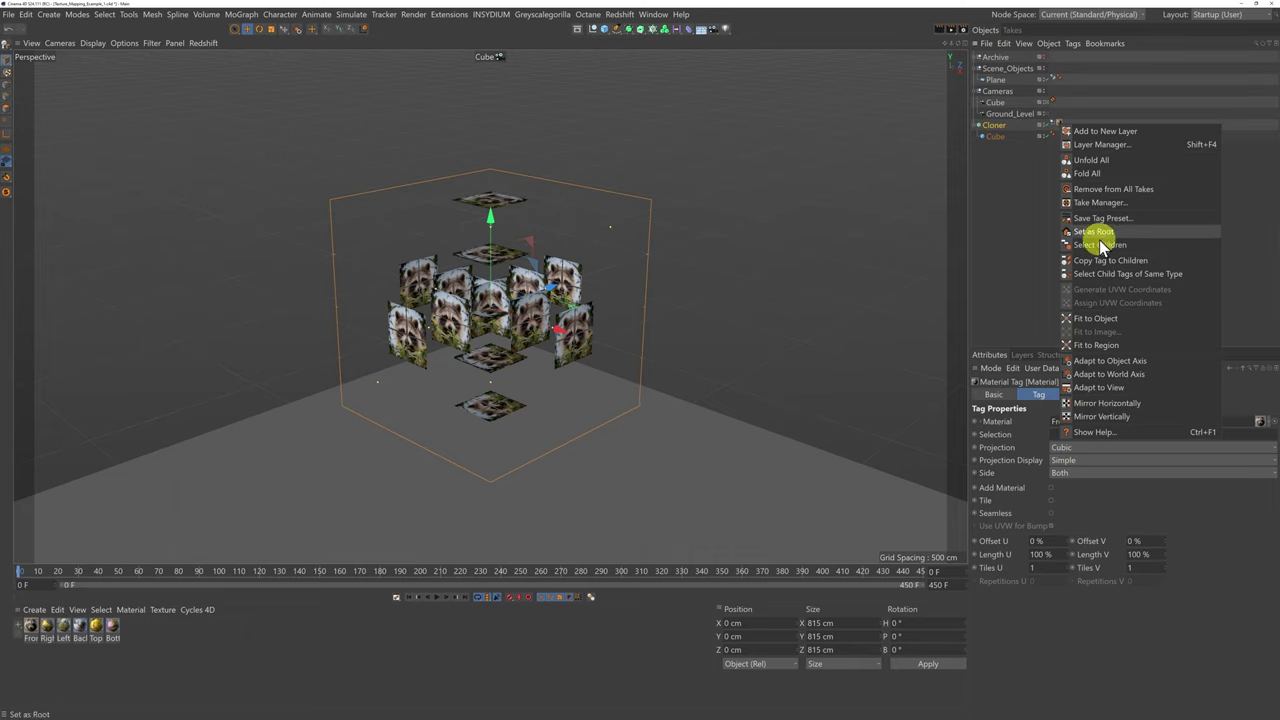
pyautogui.click(1098, 320)
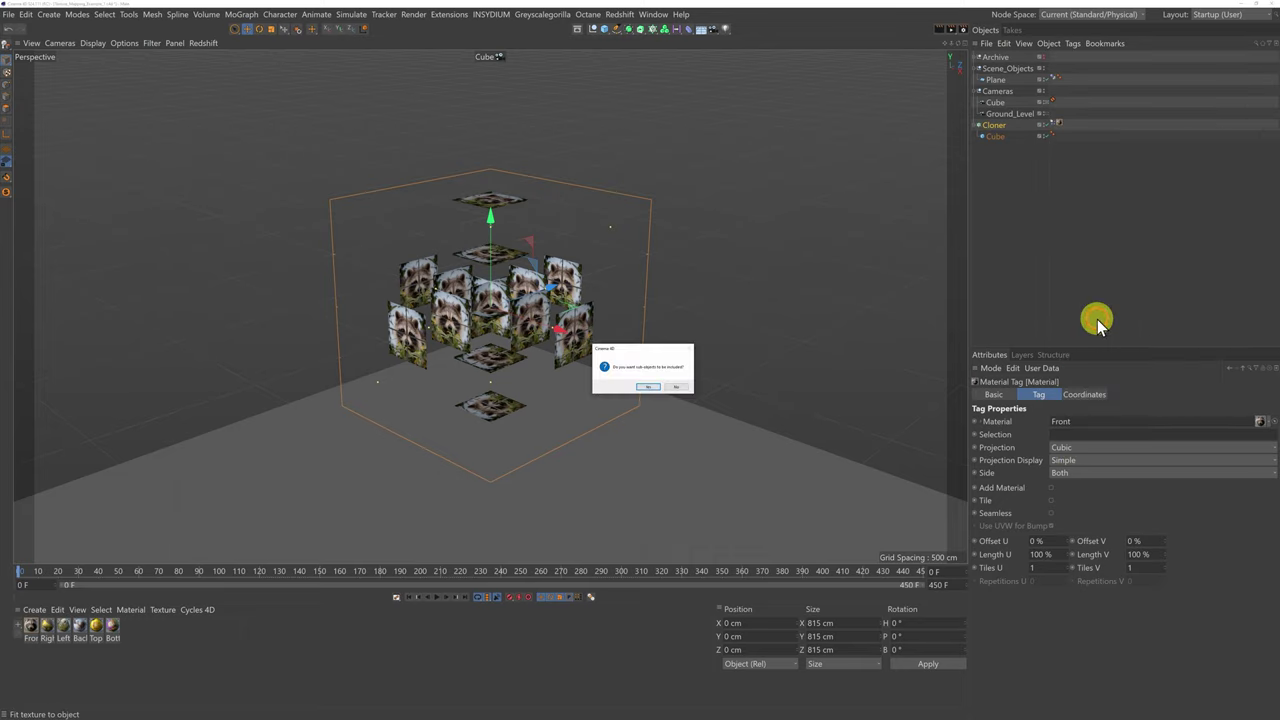
pyautogui.click(648, 388)
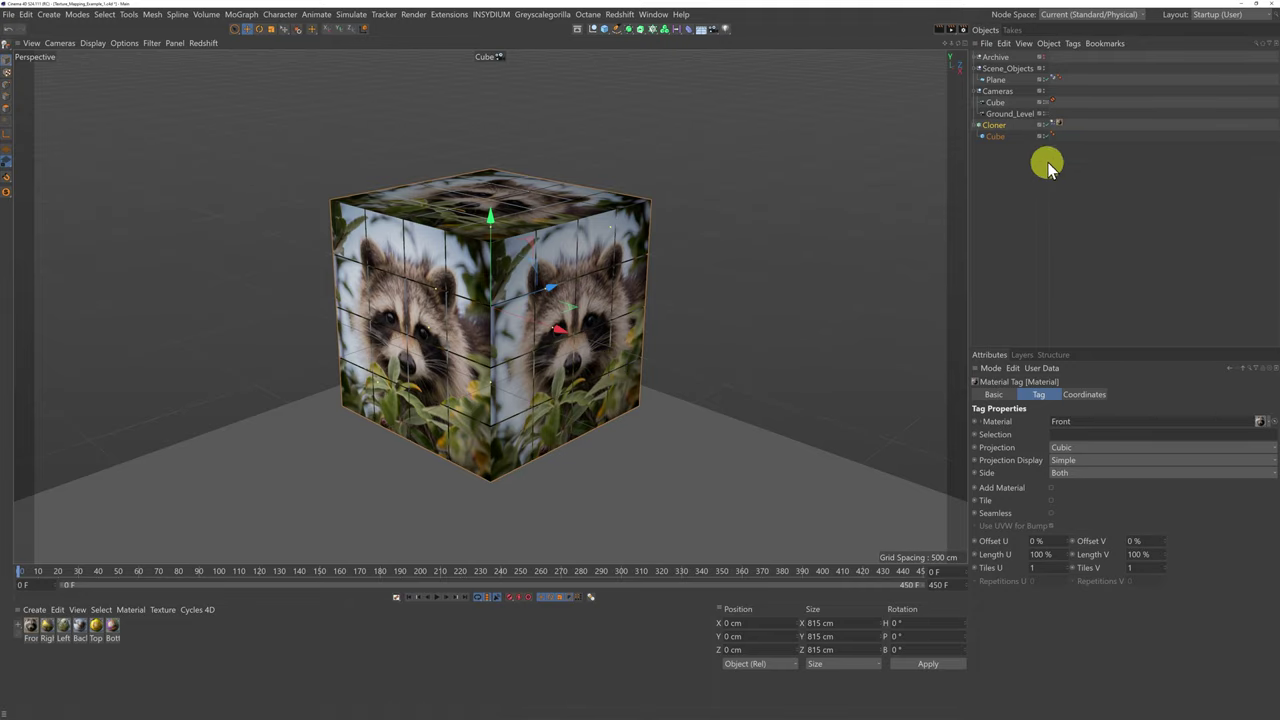
pyautogui.click(1046, 115)
pyautogui.click(1045, 114)
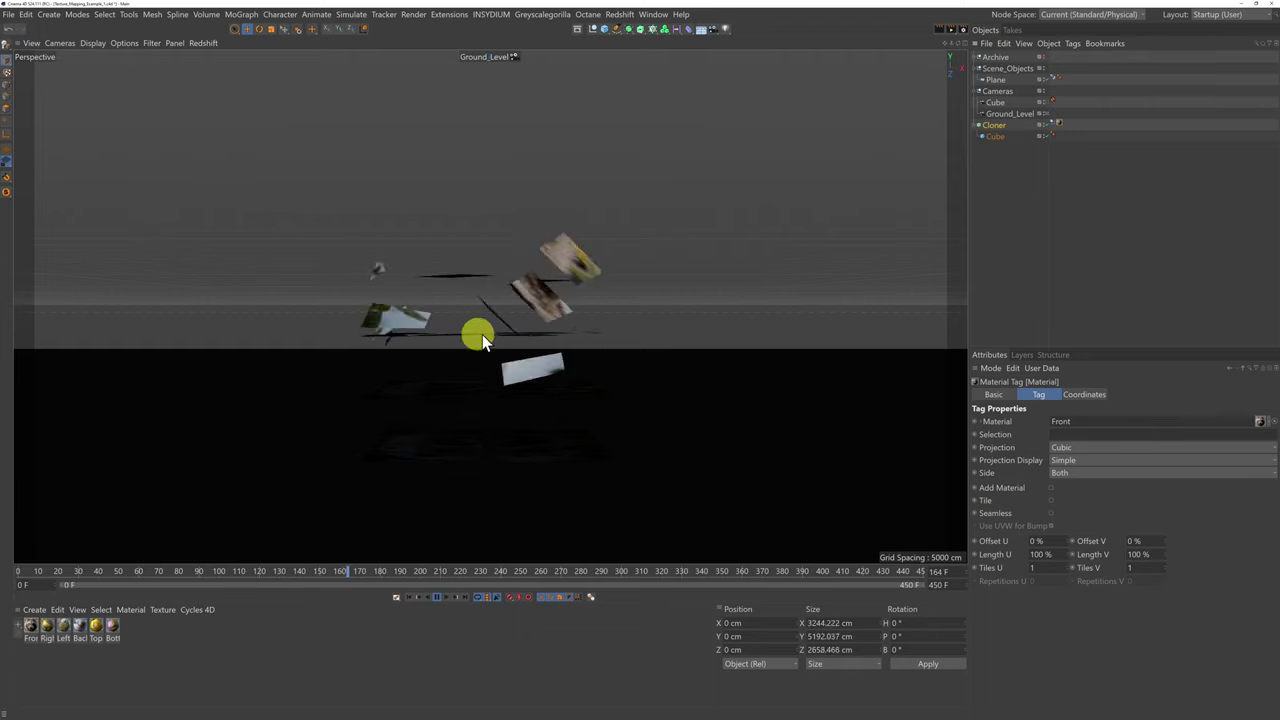
pyautogui.click(436, 597)
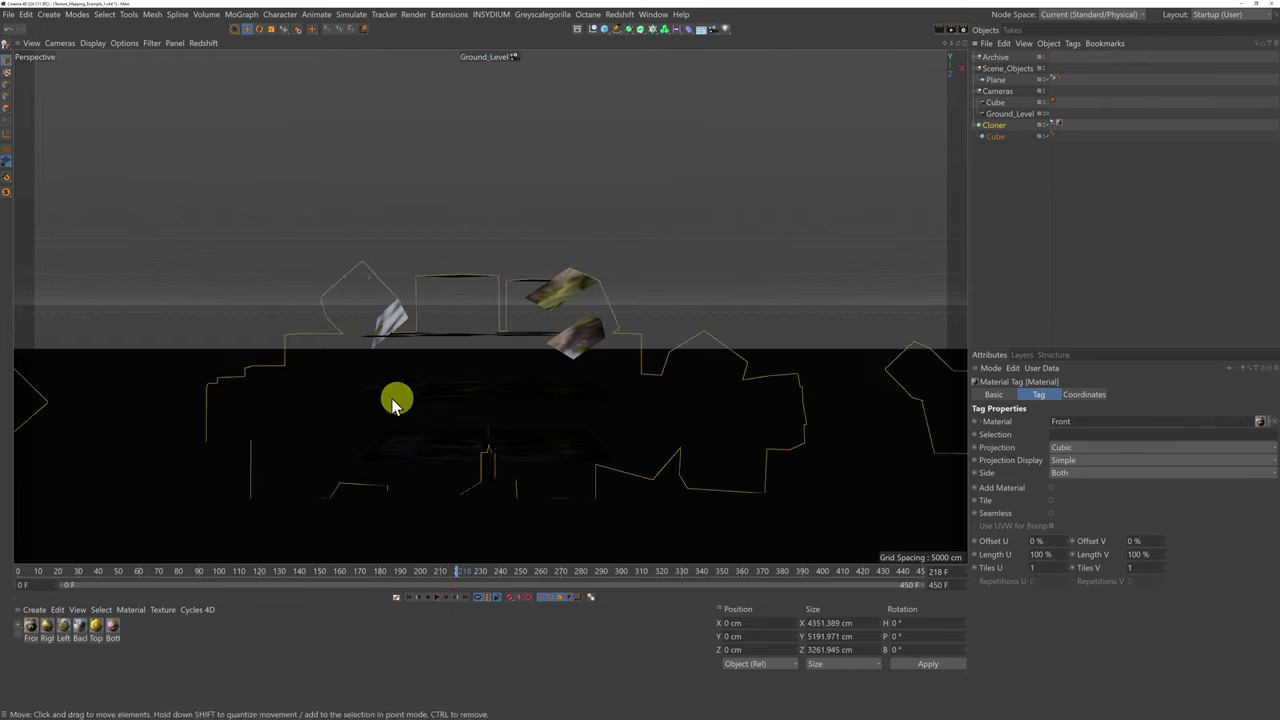
pyautogui.click(409, 597)
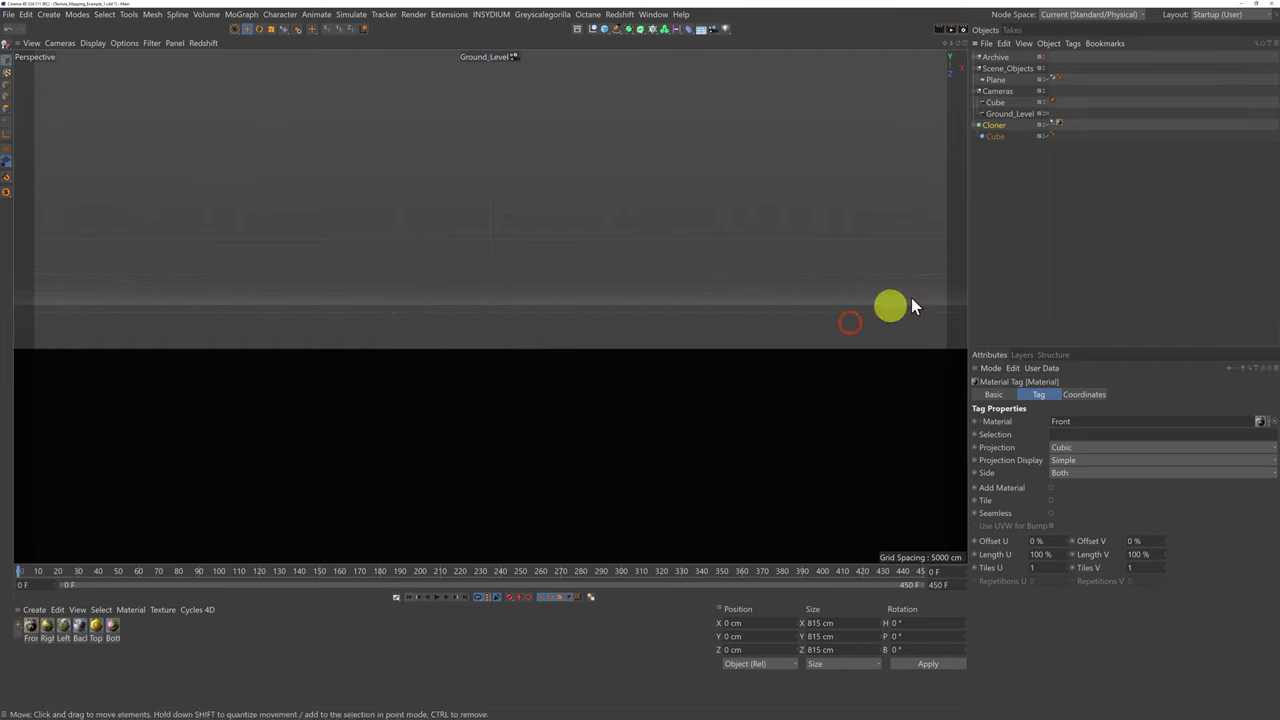
pyautogui.click(1047, 103)
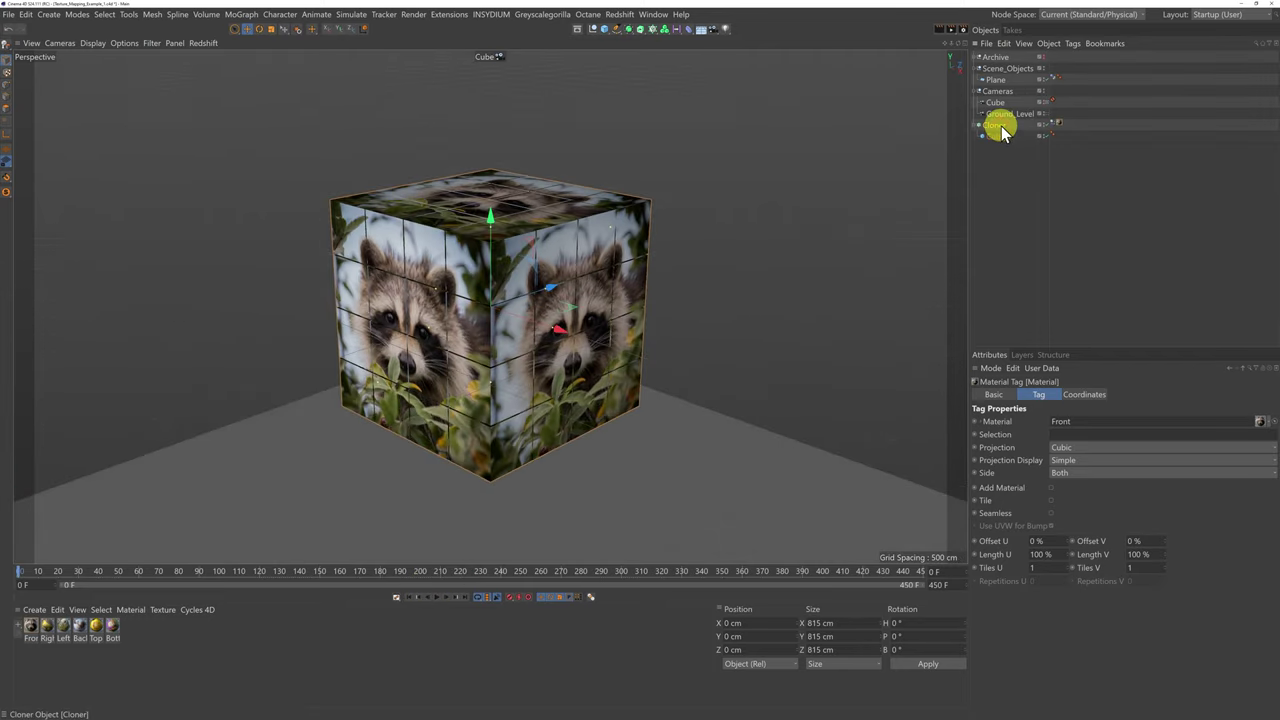
# Change the Cloner's Fix Texture setting to Straight in its Object tab.
pyautogui.click(1001, 126)
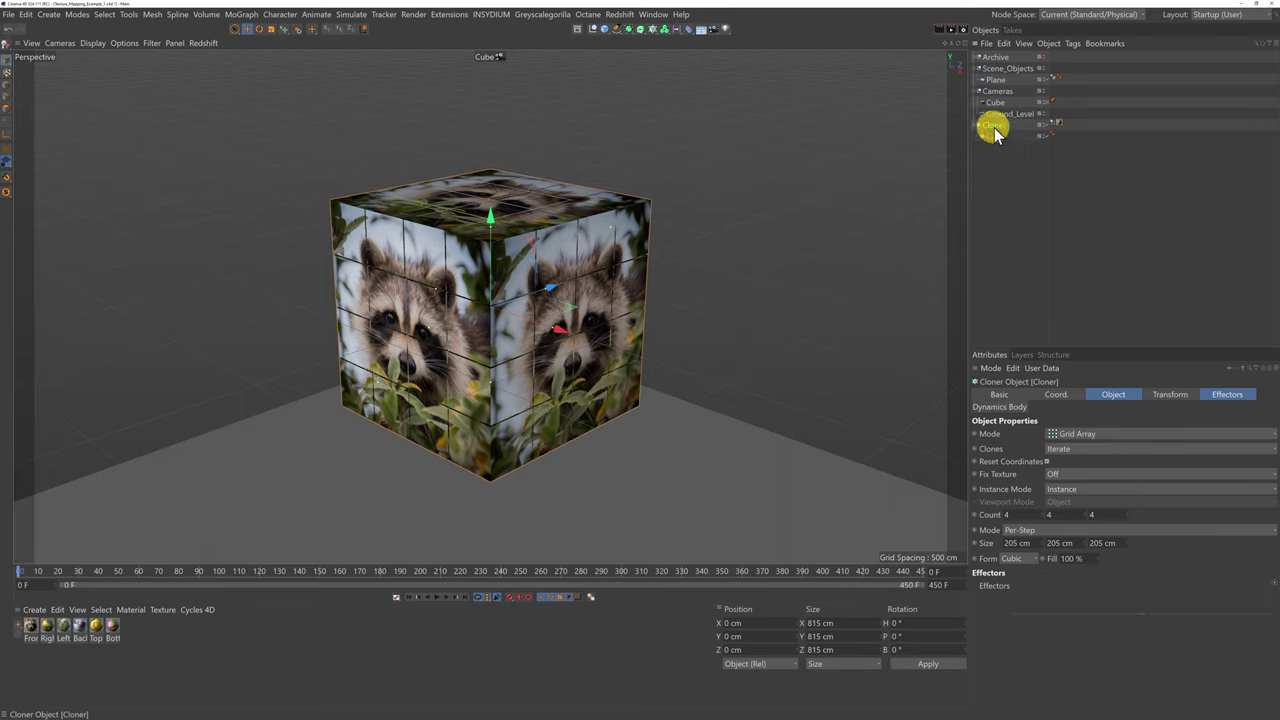
pyautogui.click(1057, 474)
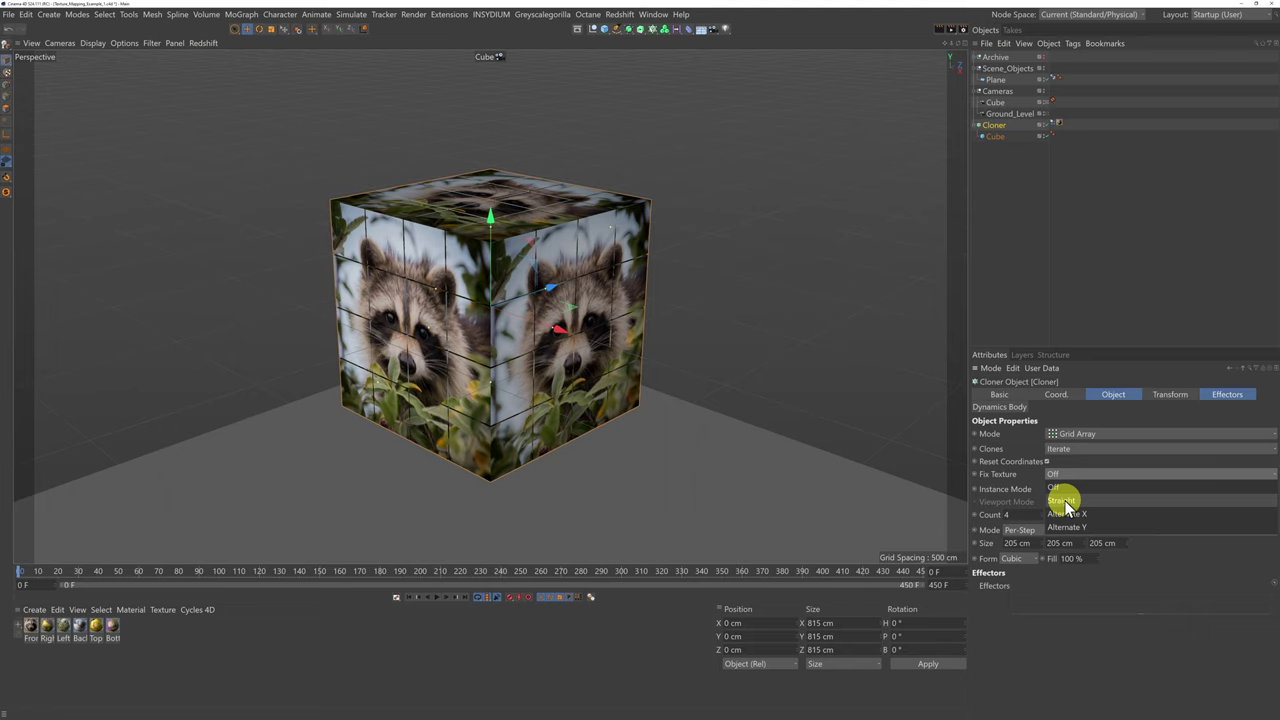
pyautogui.click(1064, 502)
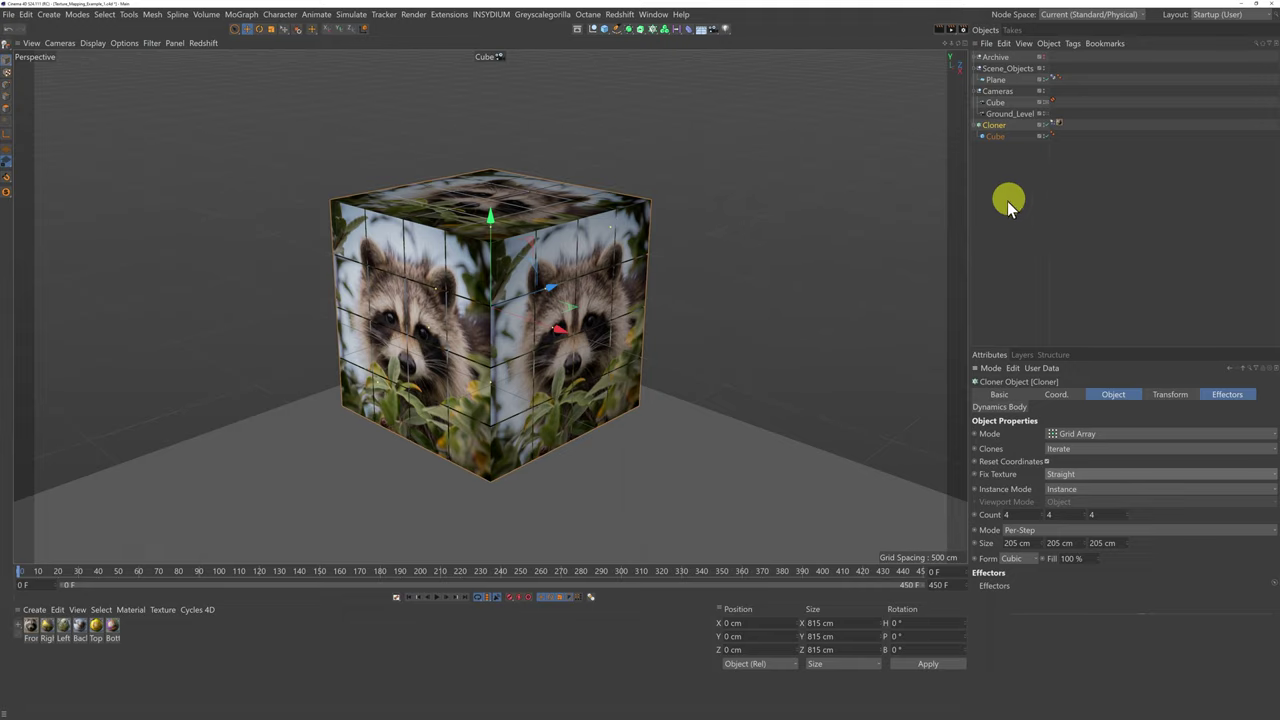
# Play the textured simulation via Ground_Level, stop near frame 243, then view through Cube.
pyautogui.click(1046, 114)
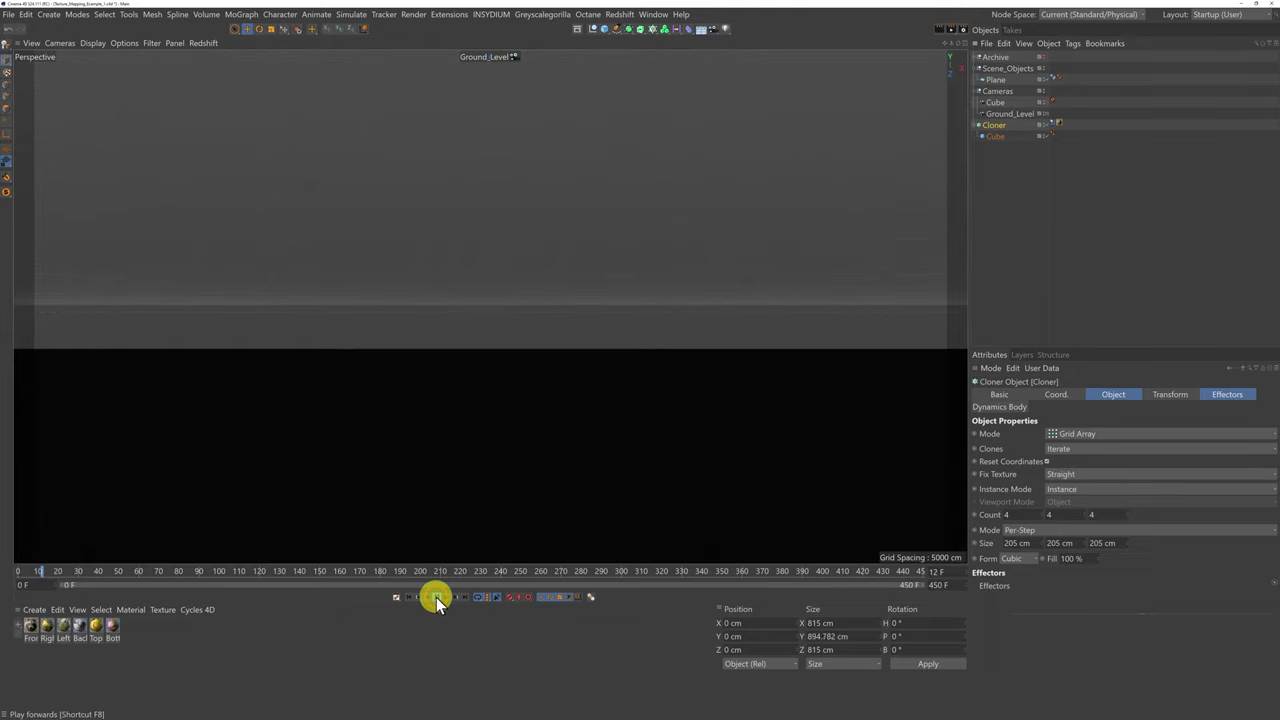
pyautogui.click(436, 597)
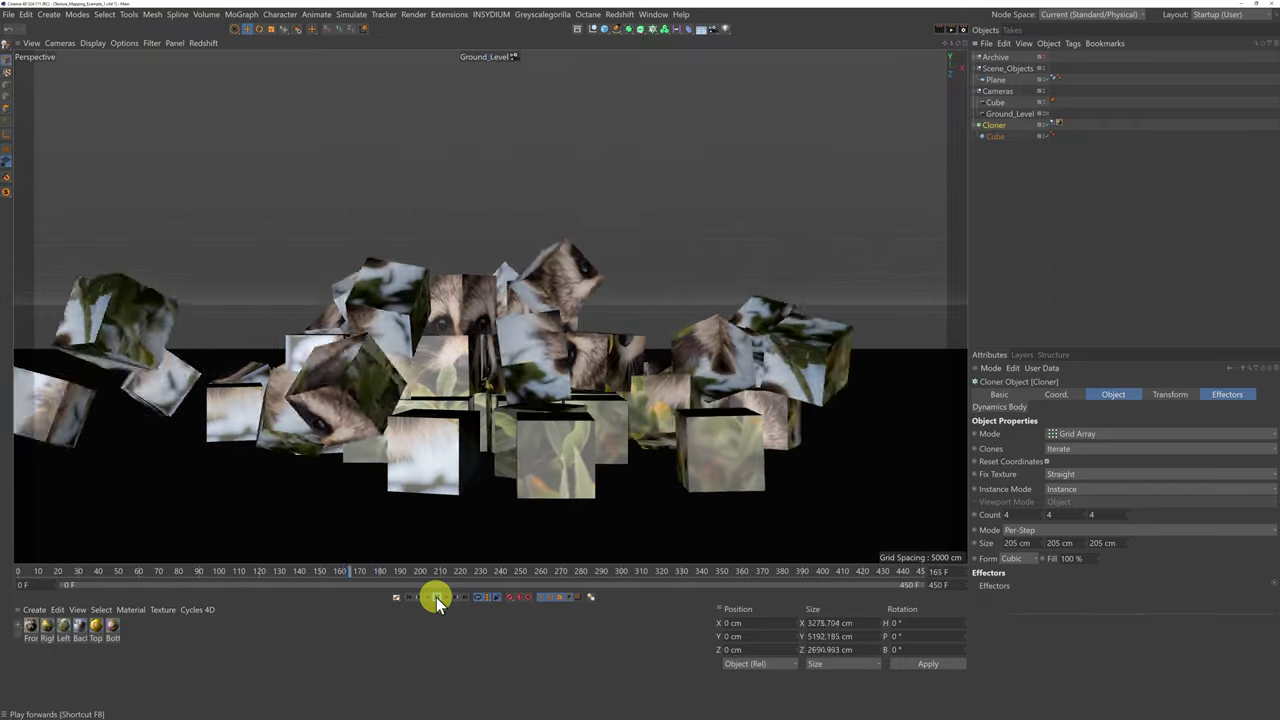
pyautogui.click(436, 597)
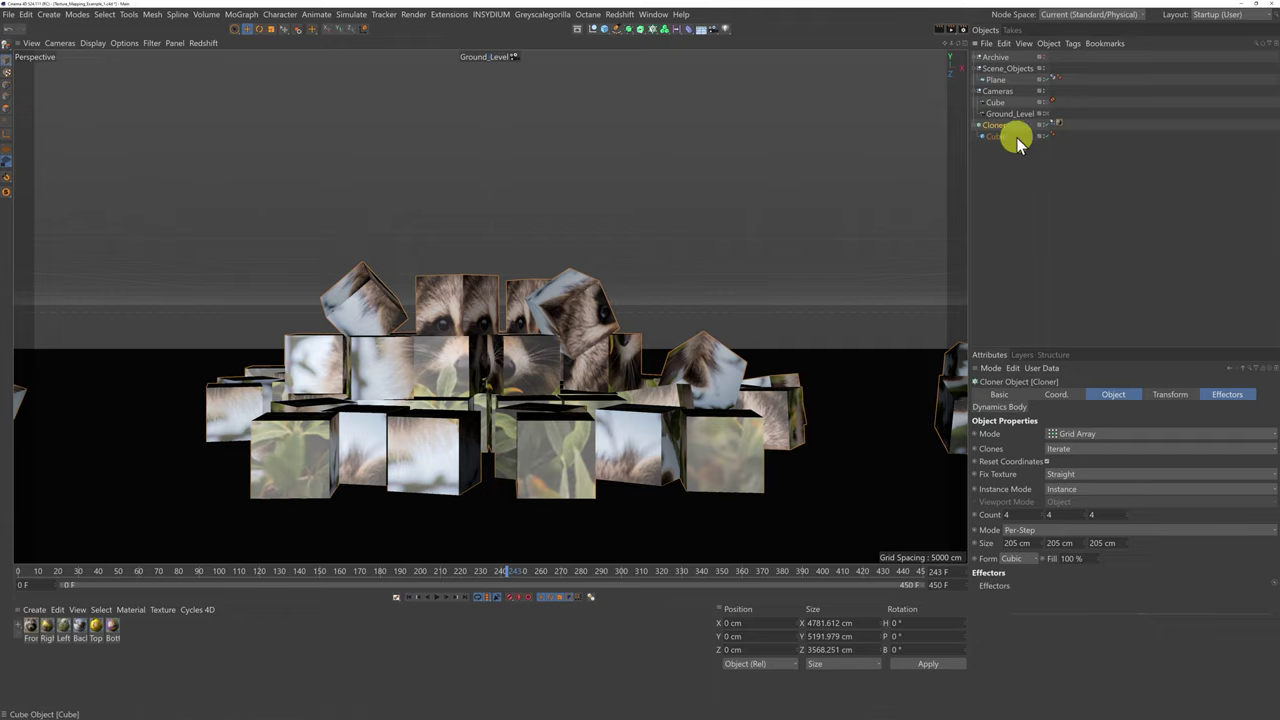
pyautogui.click(1048, 104)
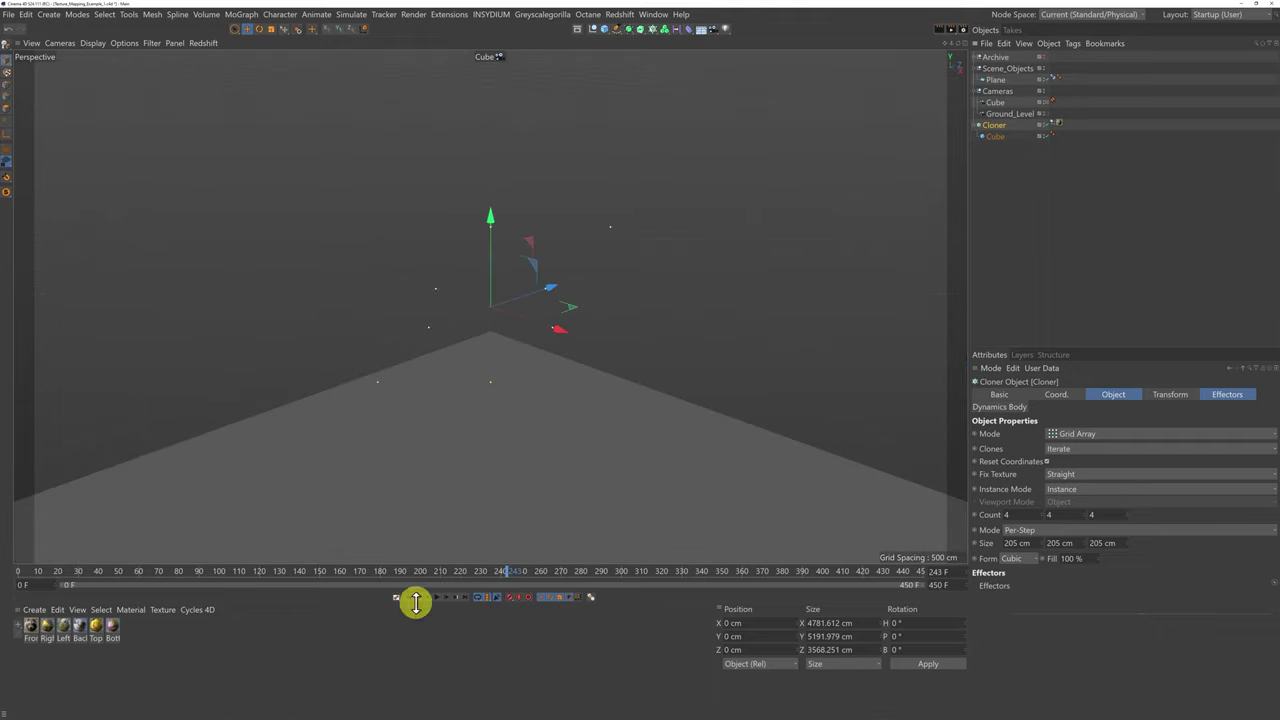
# Rewind to frame 0 and make the Plain effector drive Rotation instead of Position.
pyautogui.click(409, 601)
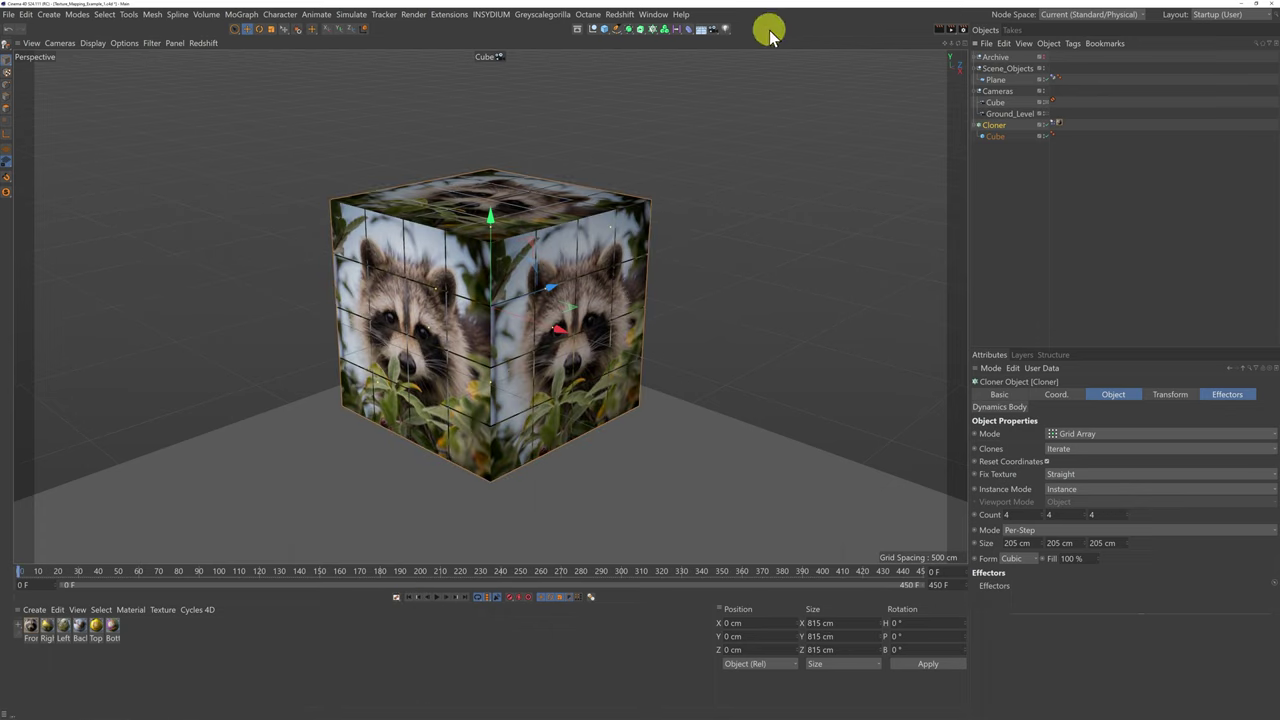
pyautogui.click(655, 36)
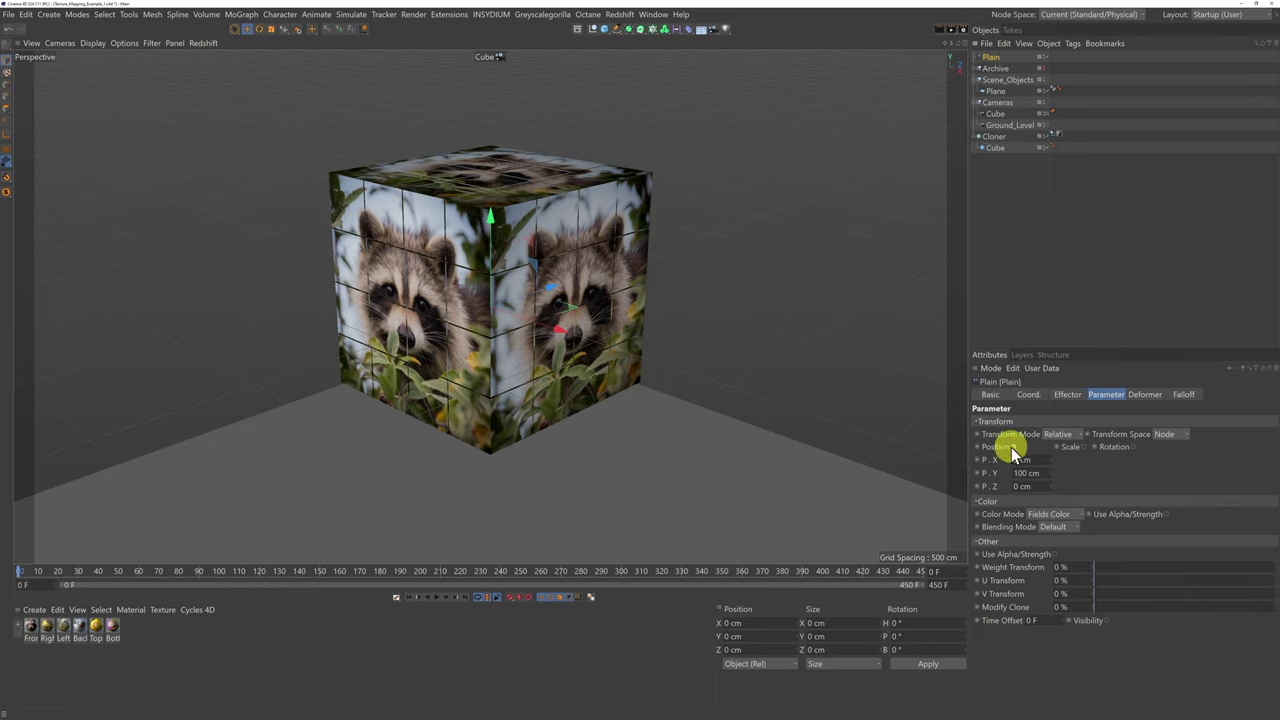
pyautogui.click(1013, 446)
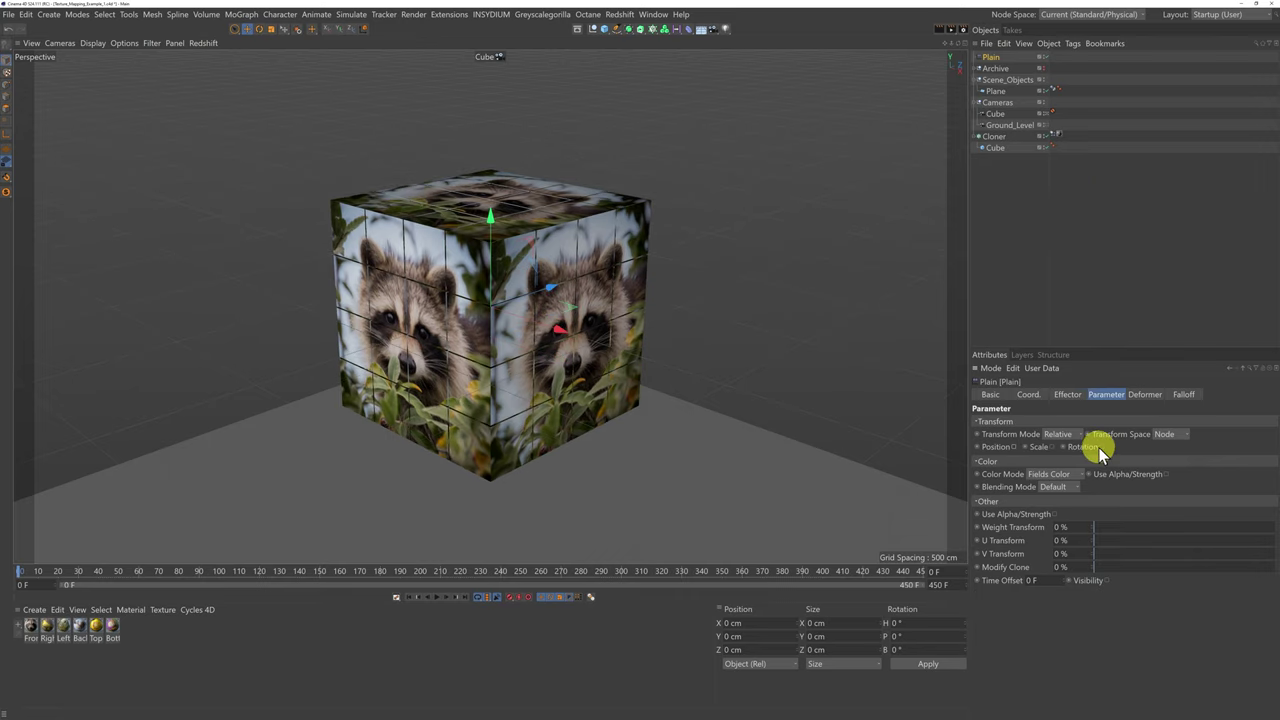
pyautogui.click(1100, 447)
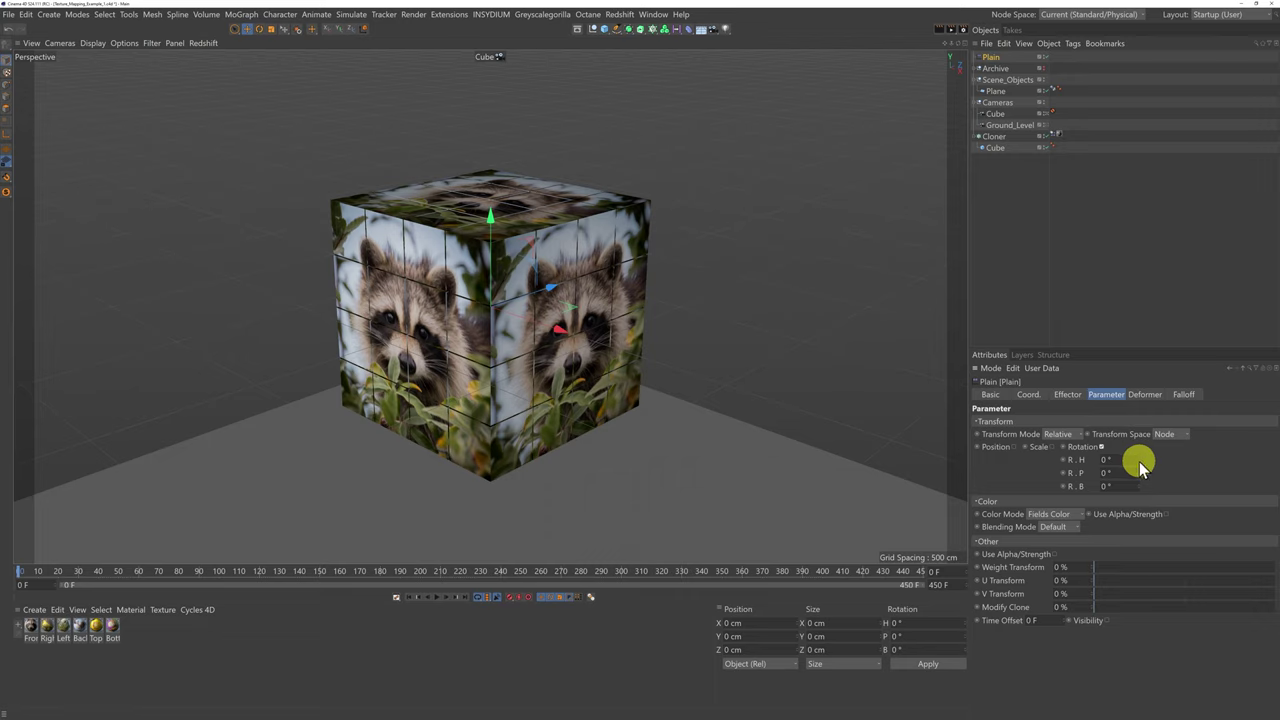
# Test the effector's heading rotation, then set R.H and R.P back to 0°.
pyautogui.moveTo(1139, 461); pyautogui.dragTo(1139, 462)
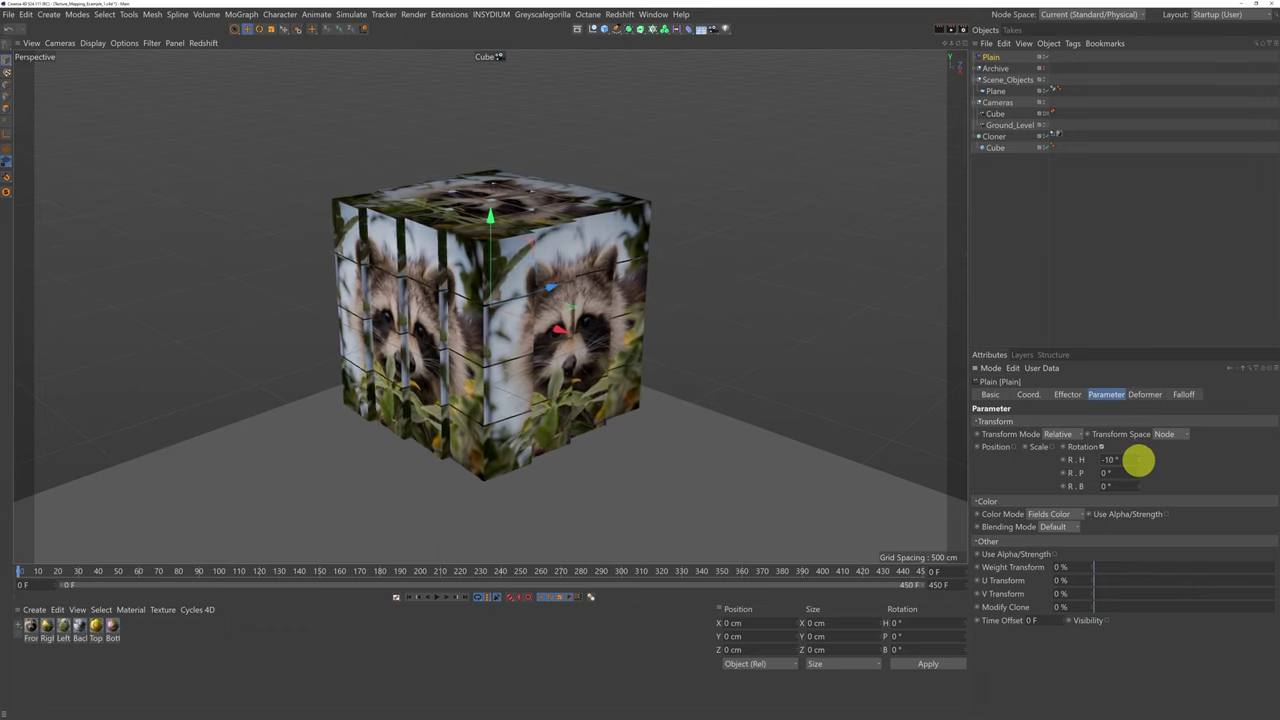
pyautogui.moveTo(1139, 461)
pyautogui.mouseDown()
pyautogui.moveTo(1077, 457)
pyautogui.moveTo(1193, 484)
pyautogui.moveTo(1129, 471)
pyautogui.mouseUp()
pyautogui.click(1108, 472)
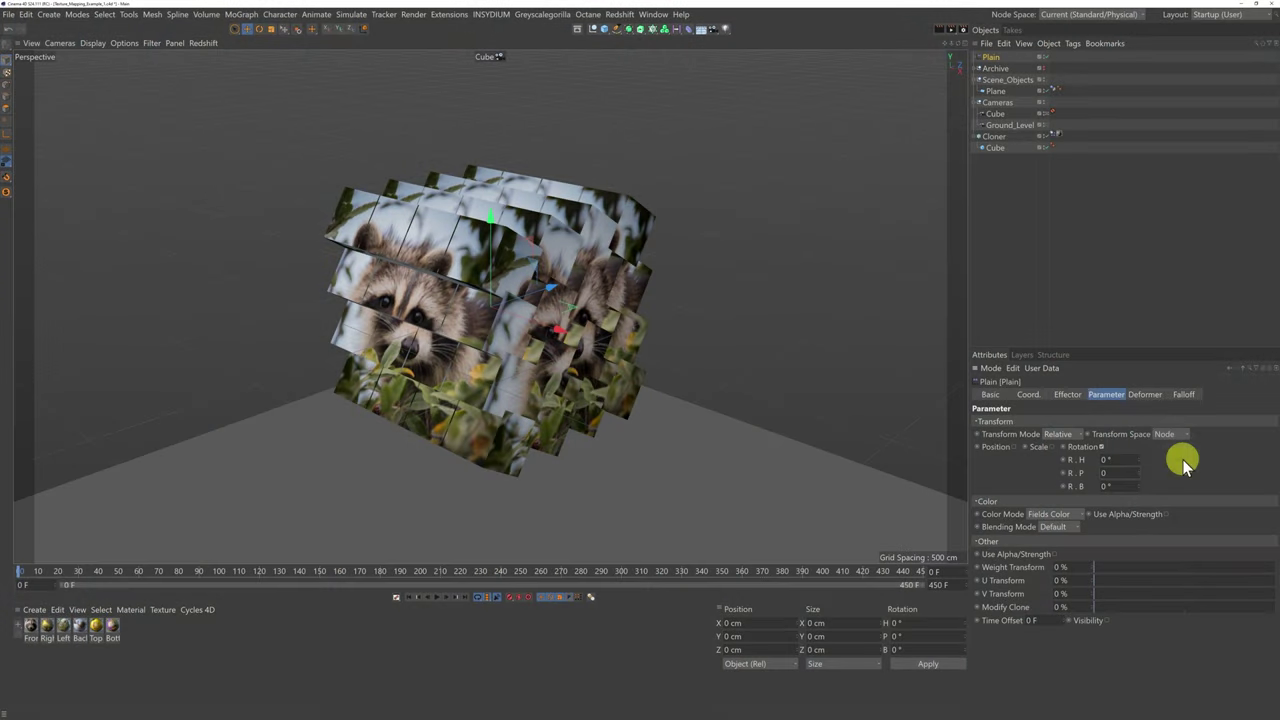
pyautogui.press('Return')
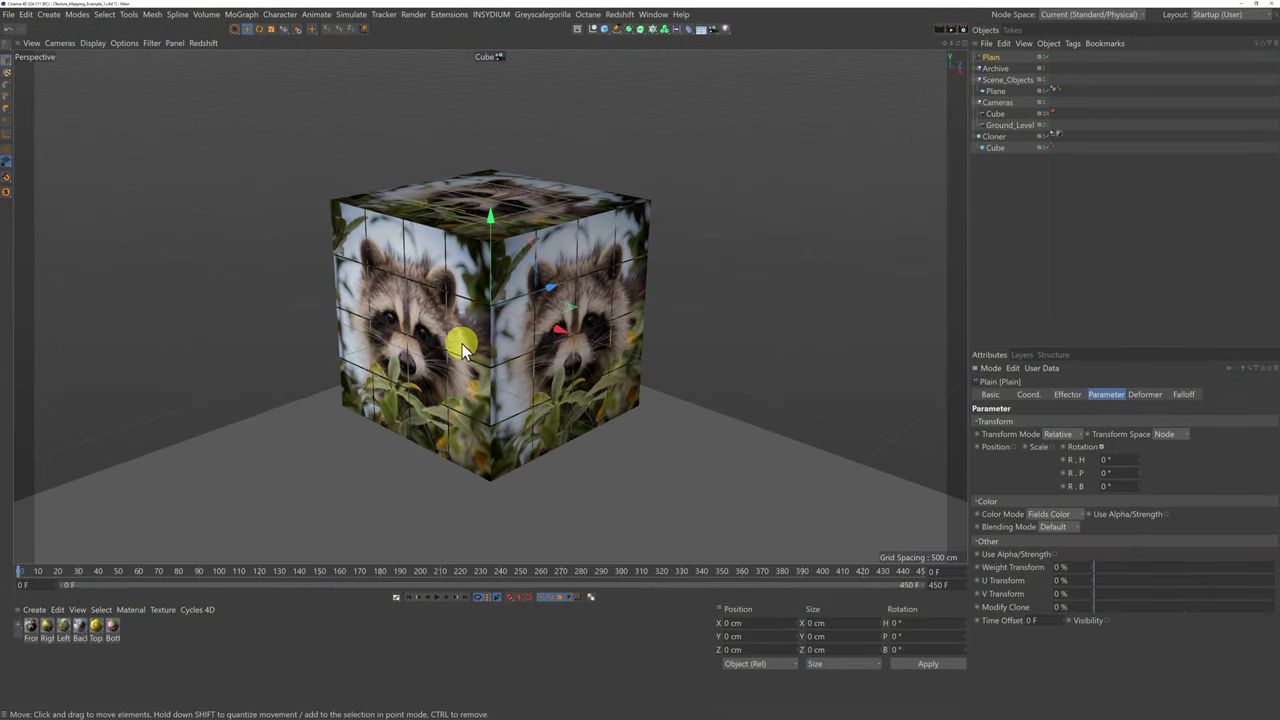
# Disable the Cloner and replace its Cube with the Cube from the Archive group.
pyautogui.click(1046, 136)
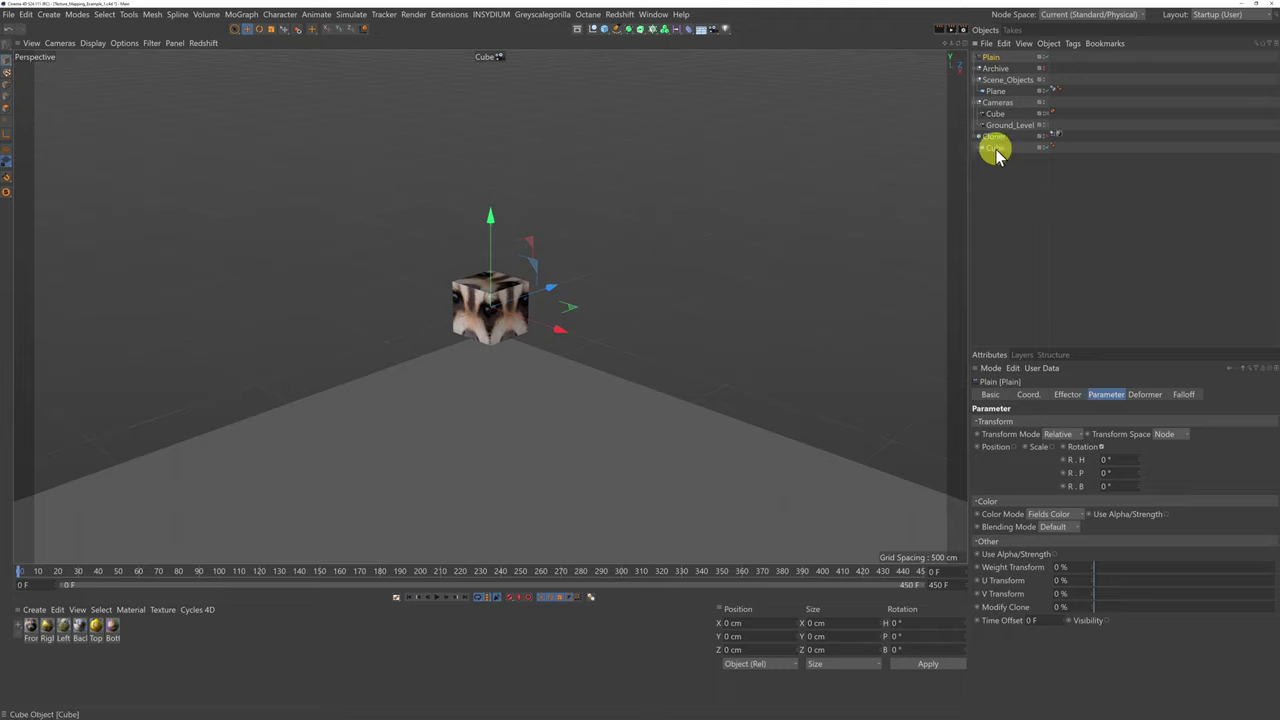
pyautogui.click(974, 71)
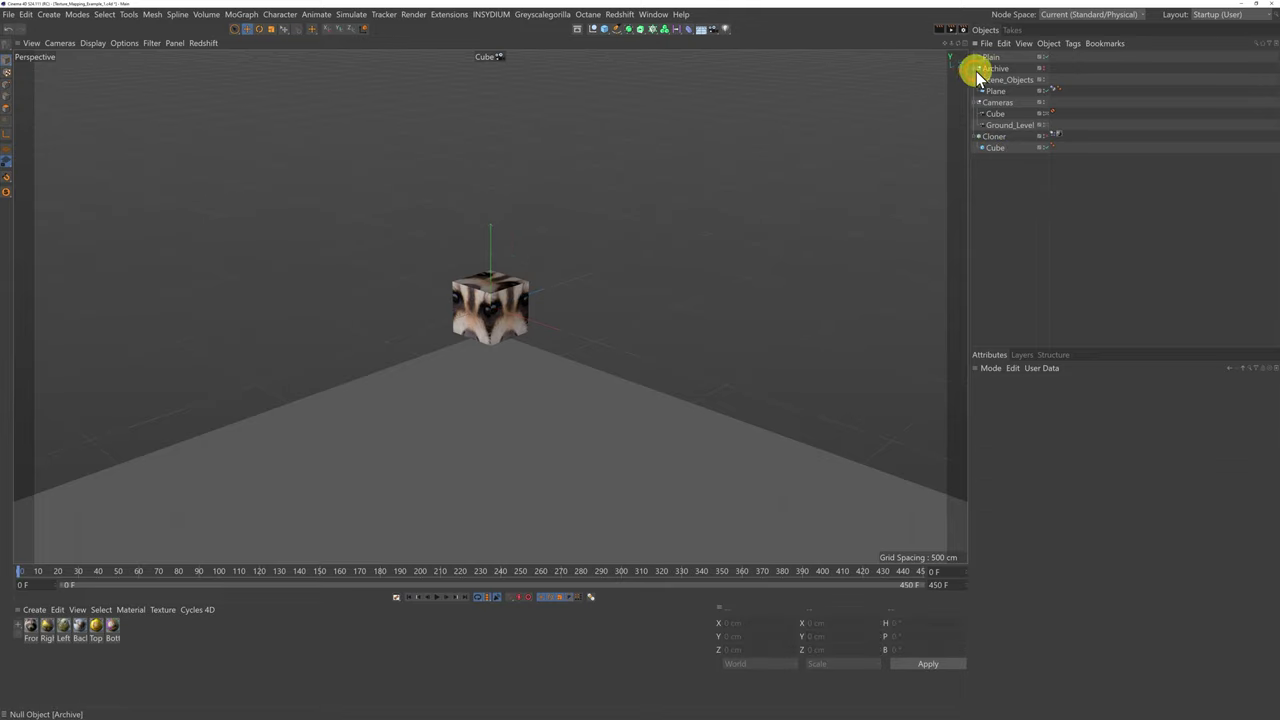
pyautogui.click(979, 68)
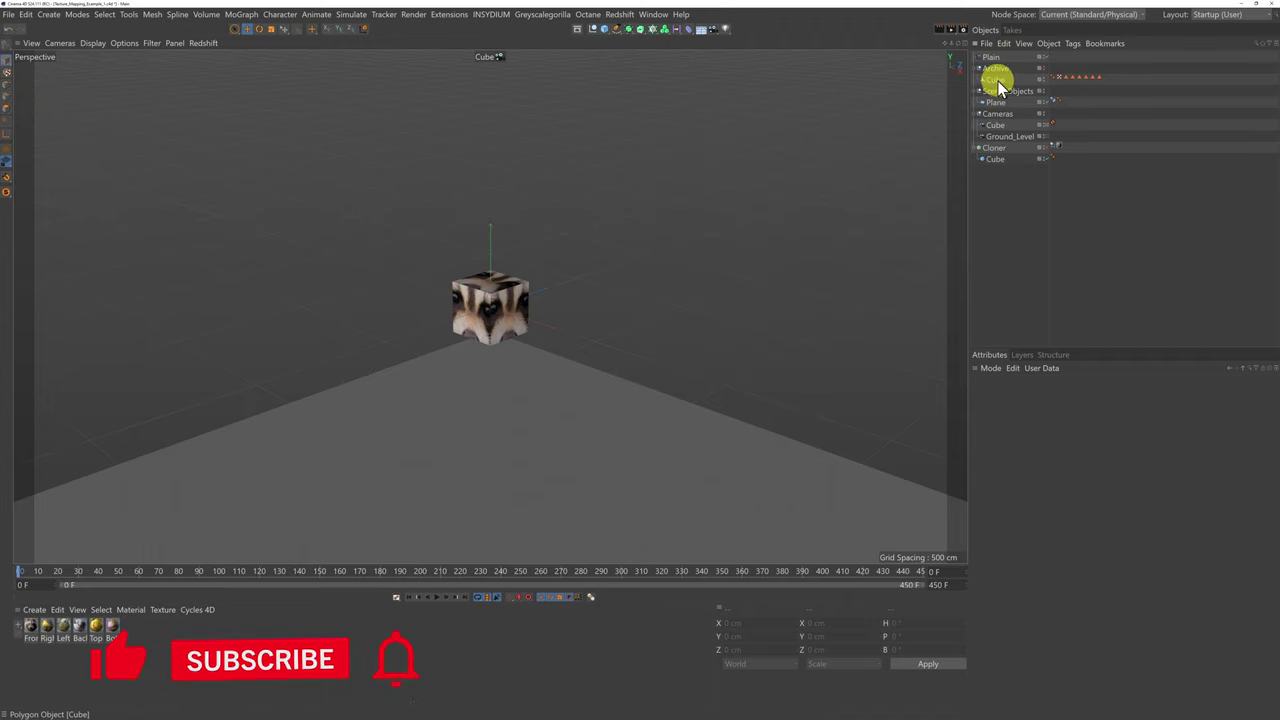
pyautogui.moveTo(1000, 85); pyautogui.dragTo(1006, 163)
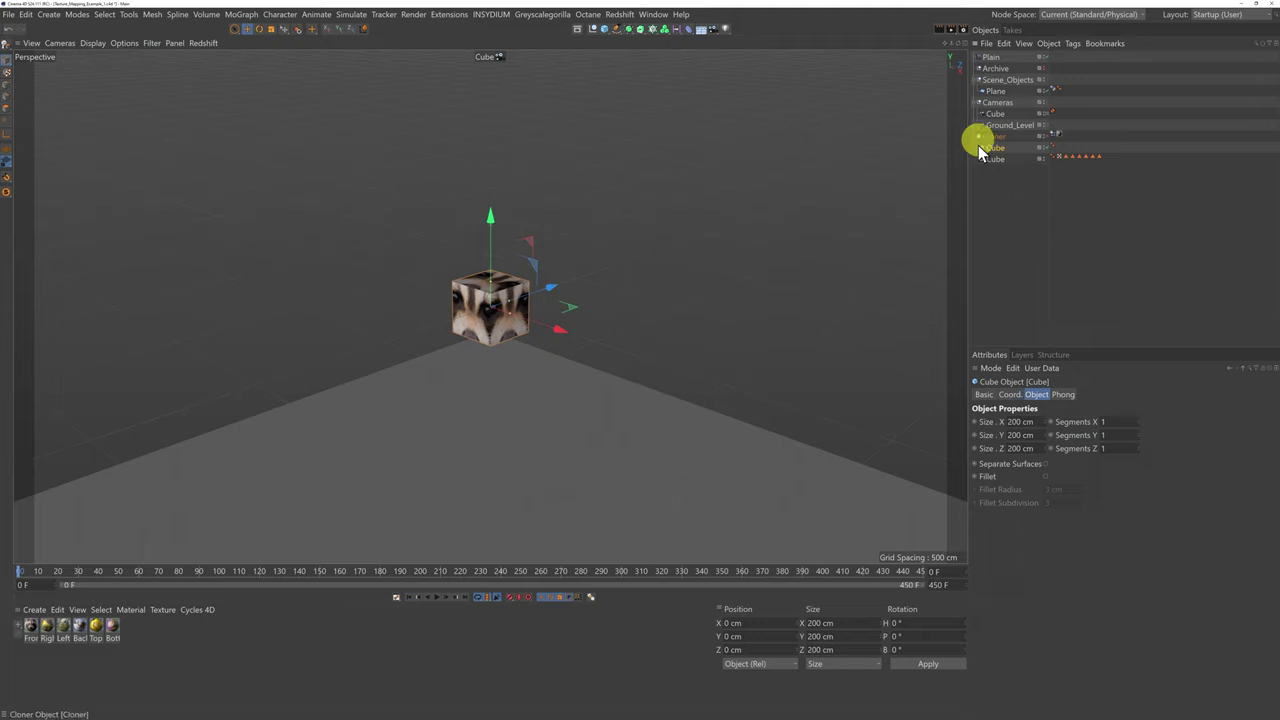
pyautogui.moveTo(995, 148); pyautogui.dragTo(999, 68)
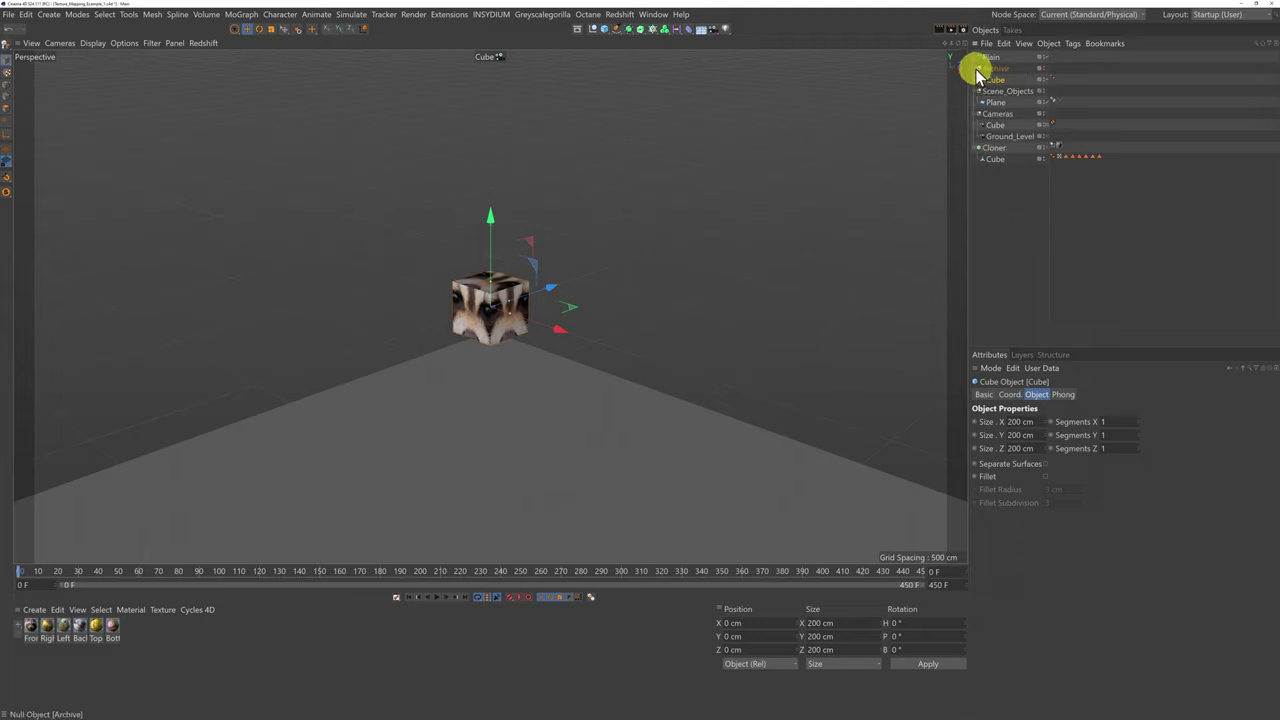
pyautogui.click(979, 68)
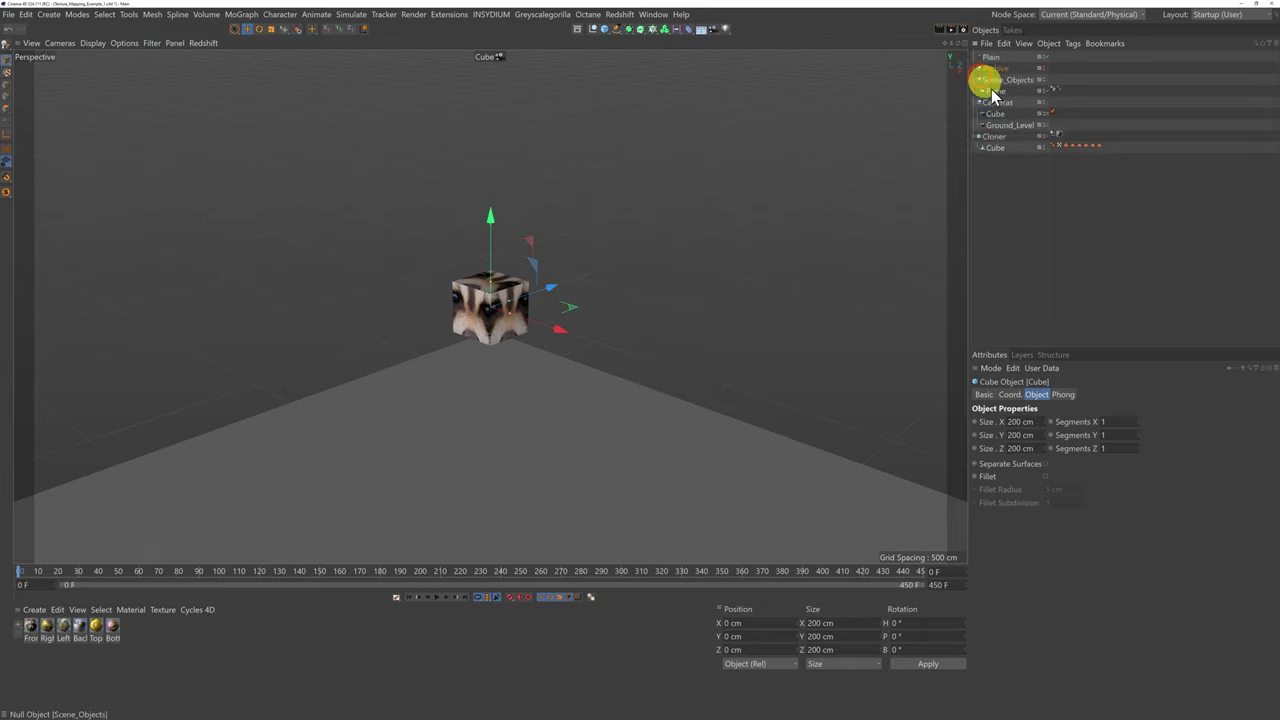
# Delete the Front material tag from the new Cube.
pyautogui.click(1058, 132)
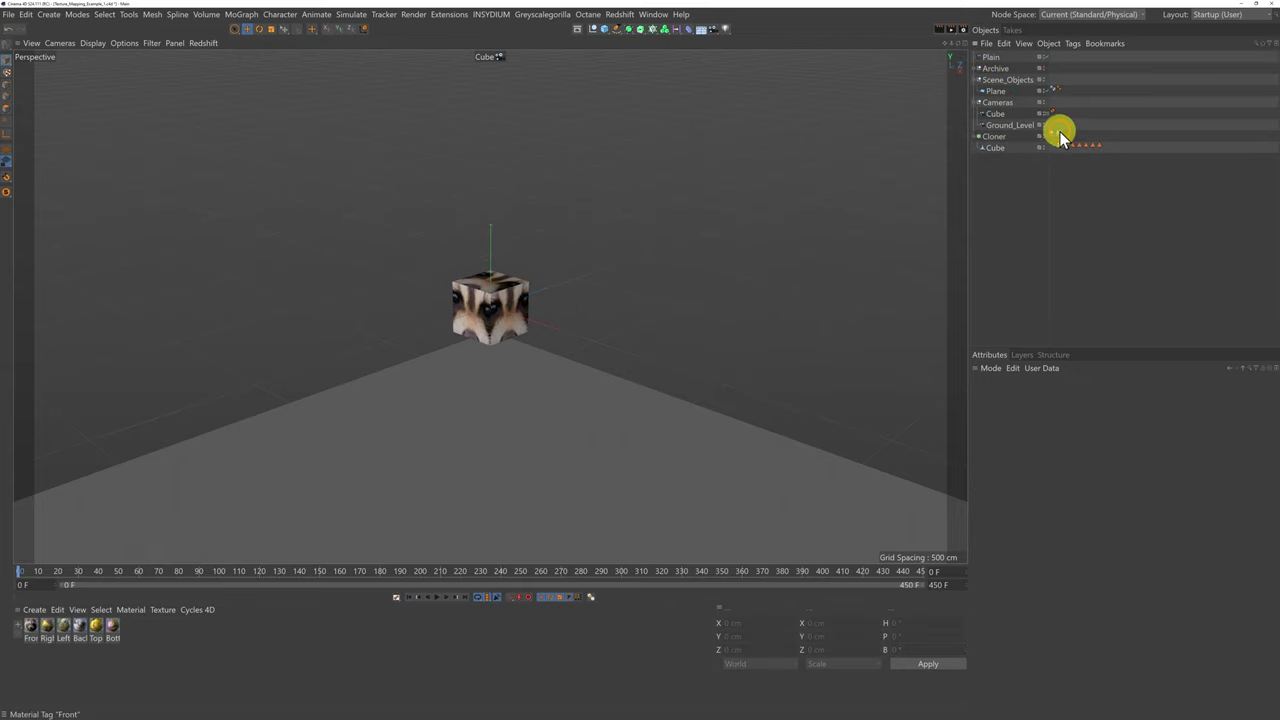
pyautogui.click(1058, 144)
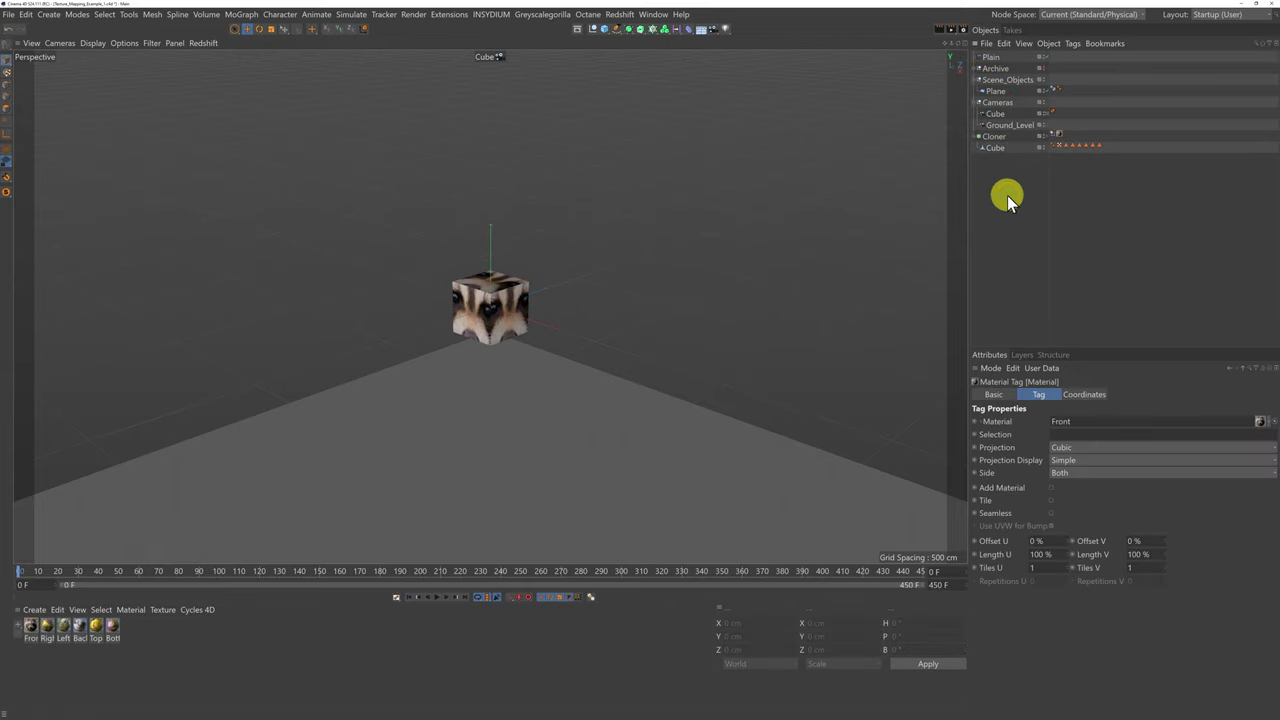
pyautogui.press('Delete')
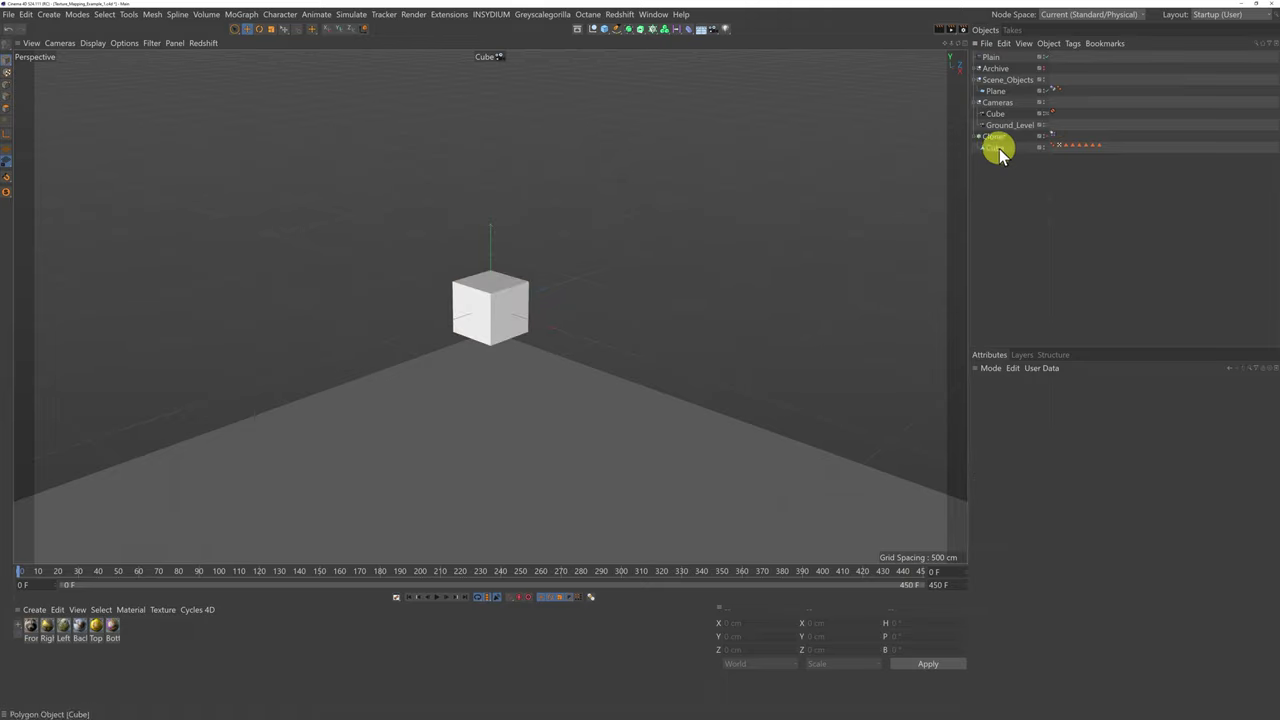
# Check the Cube's Right, Front, Back, Top and Bottom polygon selections, then re-enable the Cloner.
pyautogui.click(997, 148)
pyautogui.click(7, 90)
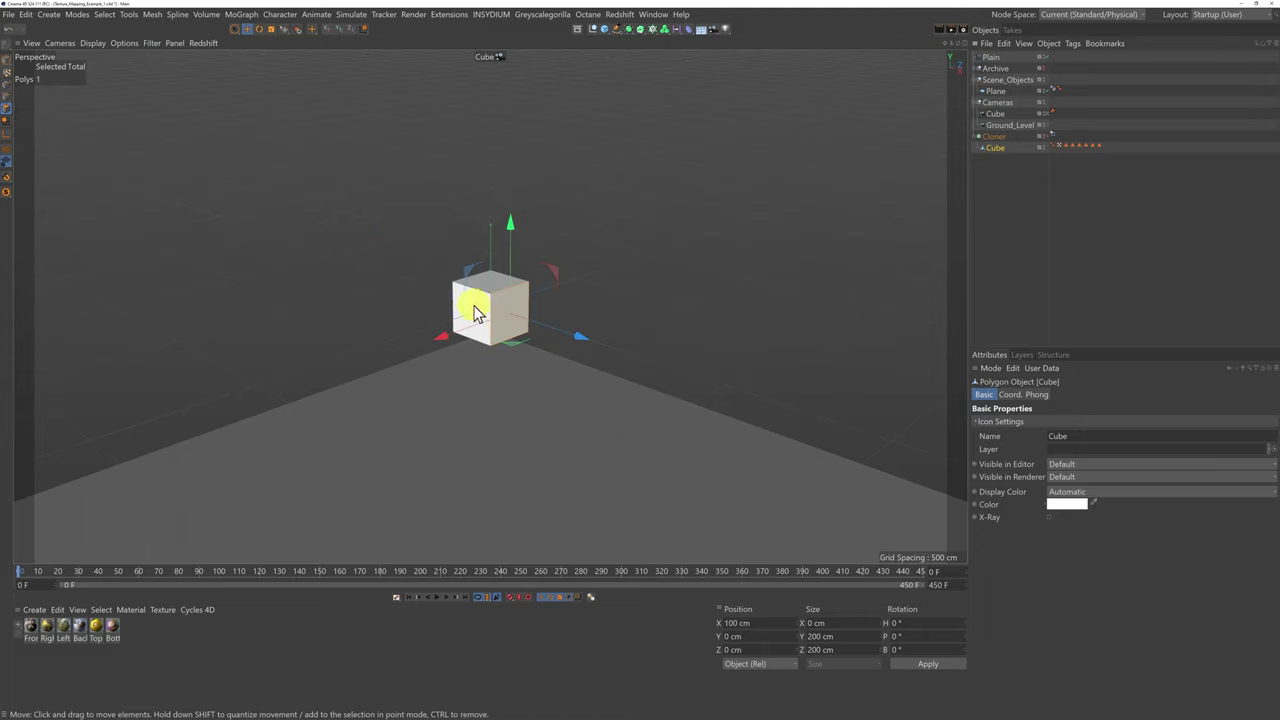
pyautogui.click(478, 314)
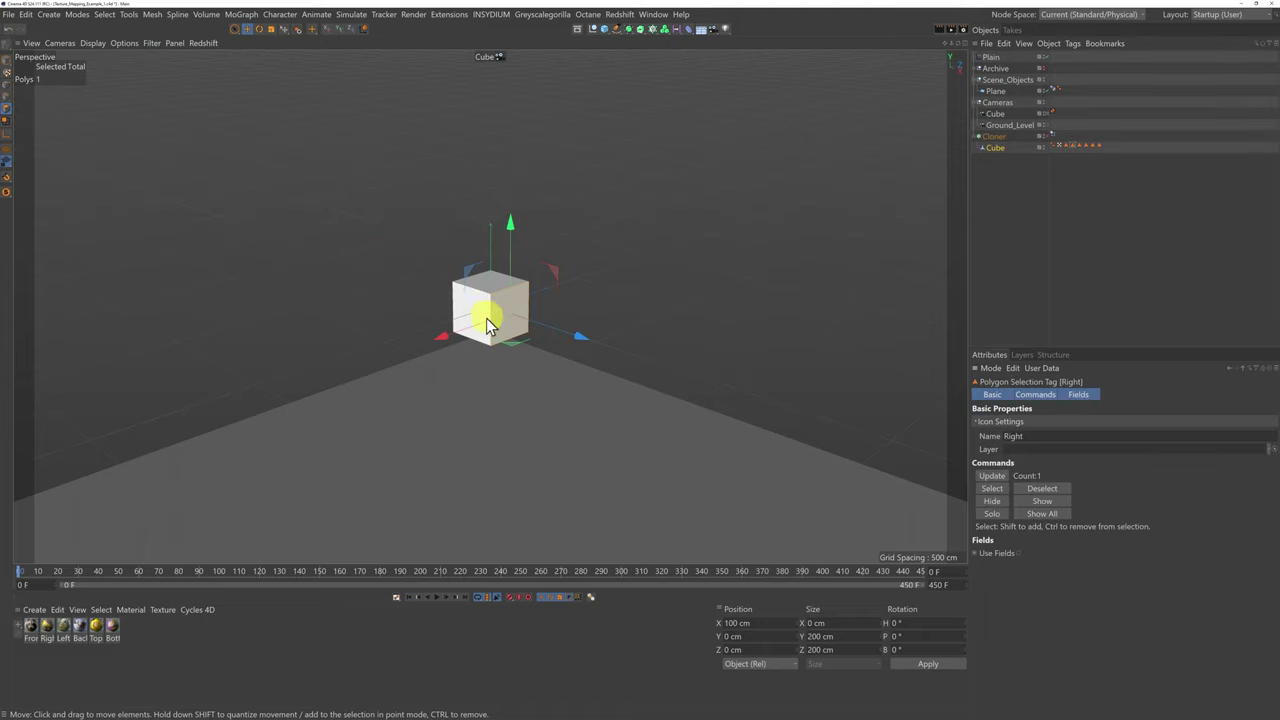
pyautogui.click(1069, 150)
pyautogui.click(1086, 148)
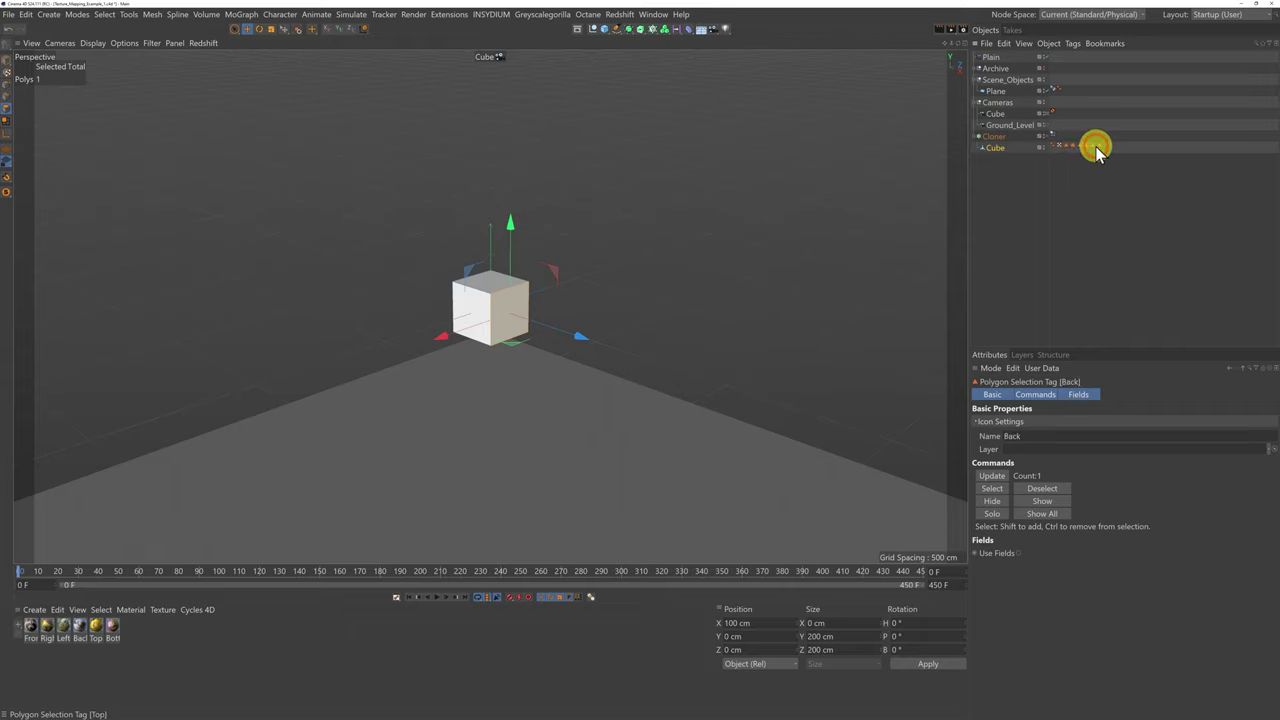
pyautogui.click(1099, 148)
pyautogui.click(1100, 146)
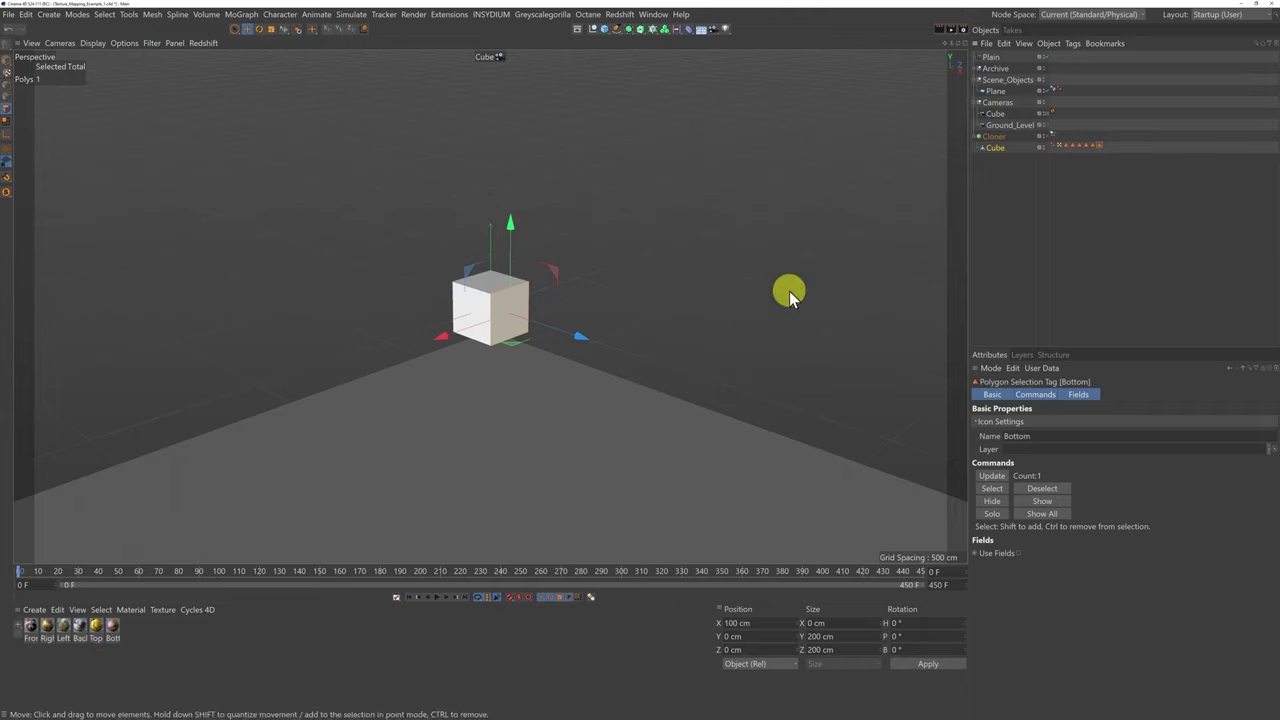
pyautogui.click(1045, 136)
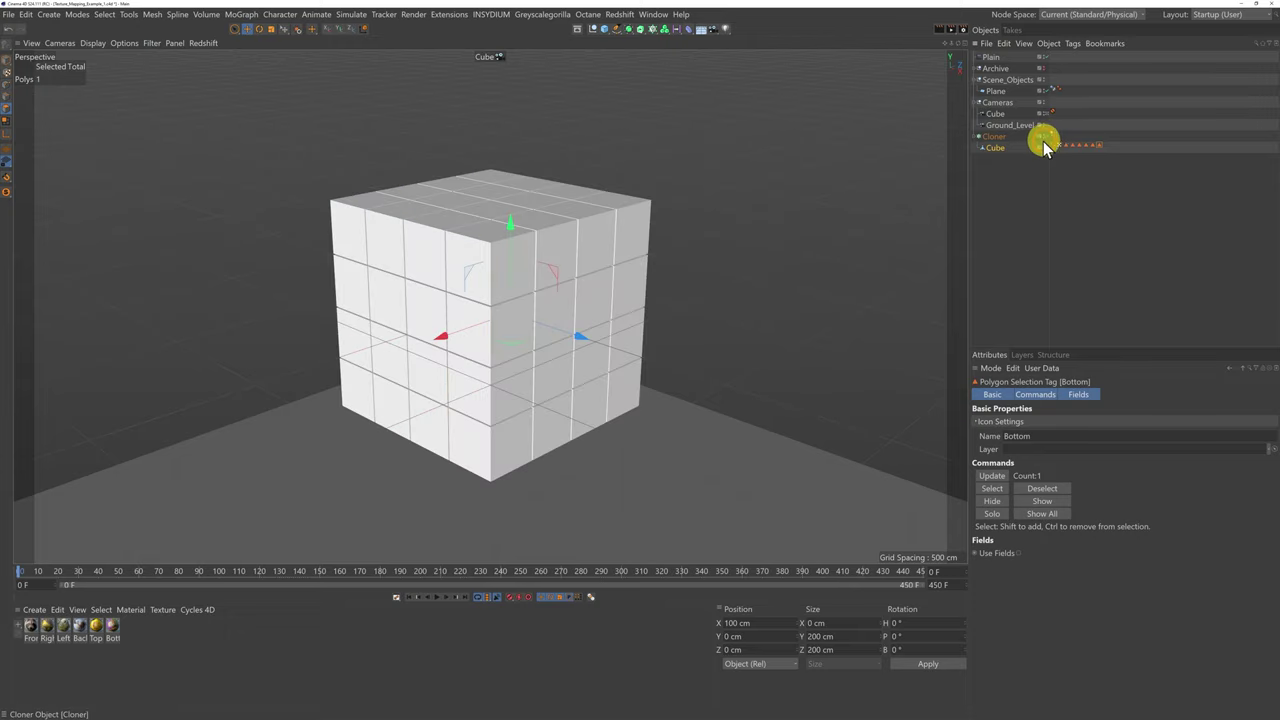
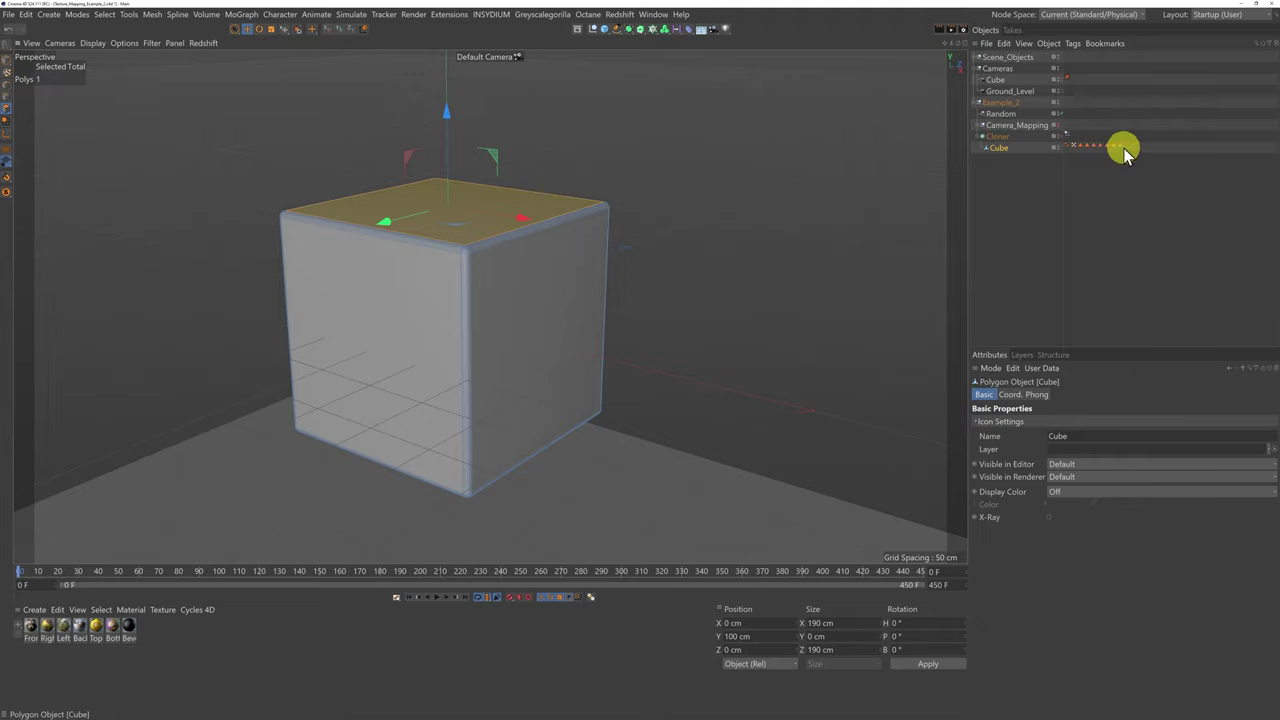
# Apply the Bevel material to the cube, limited to the Bevel polygon selection, so only edges turn black.
pyautogui.click(516, 211)
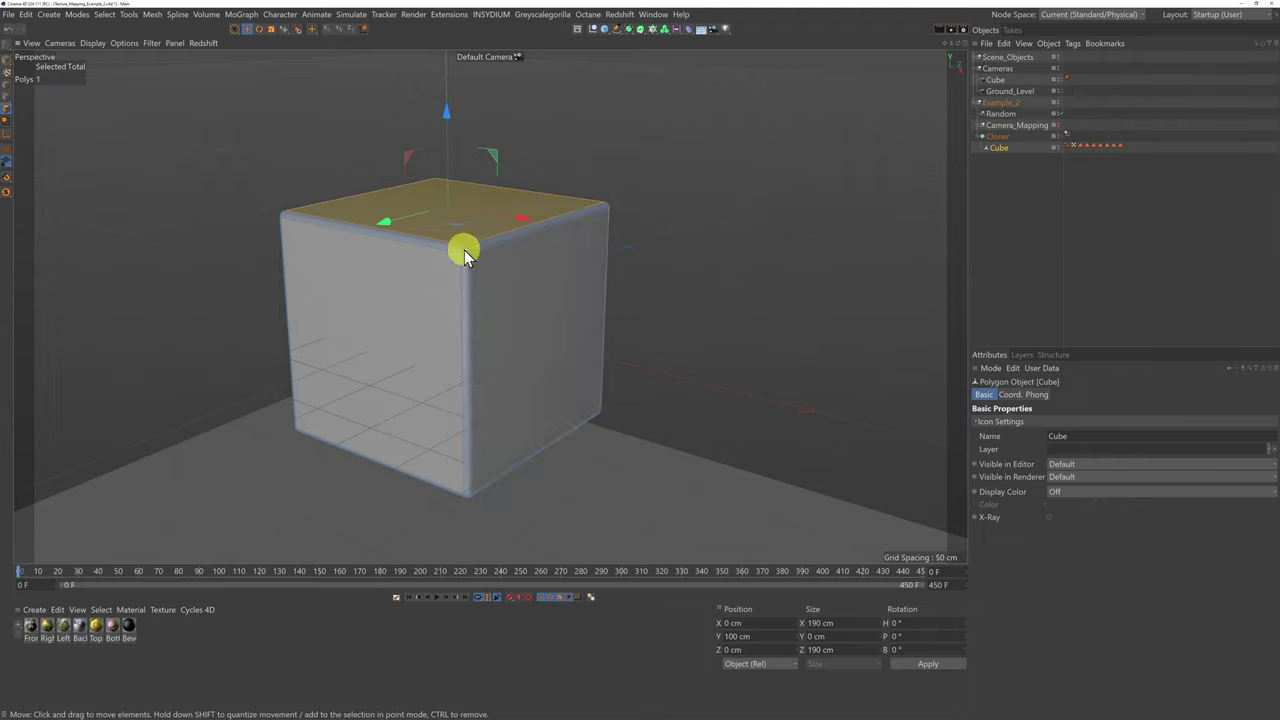
pyautogui.click(212, 645)
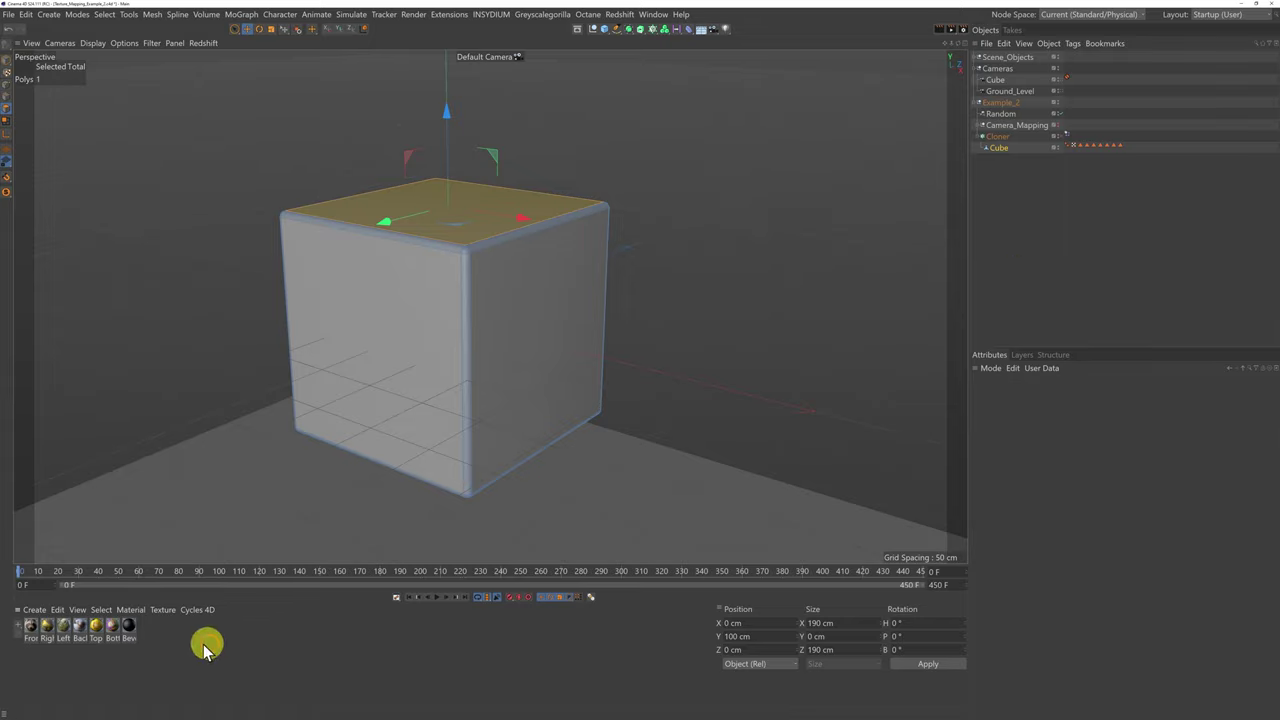
pyautogui.moveTo(125, 624); pyautogui.dragTo(1003, 140)
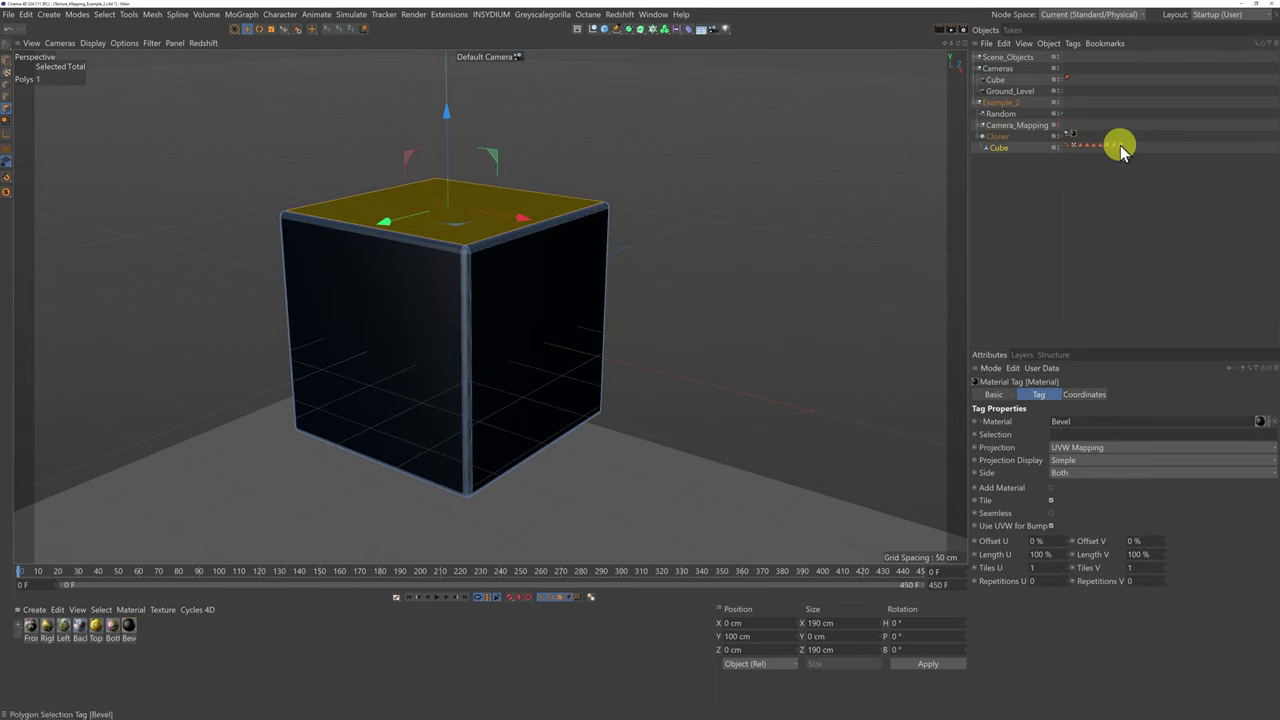
pyautogui.moveTo(1118, 144); pyautogui.dragTo(1096, 432)
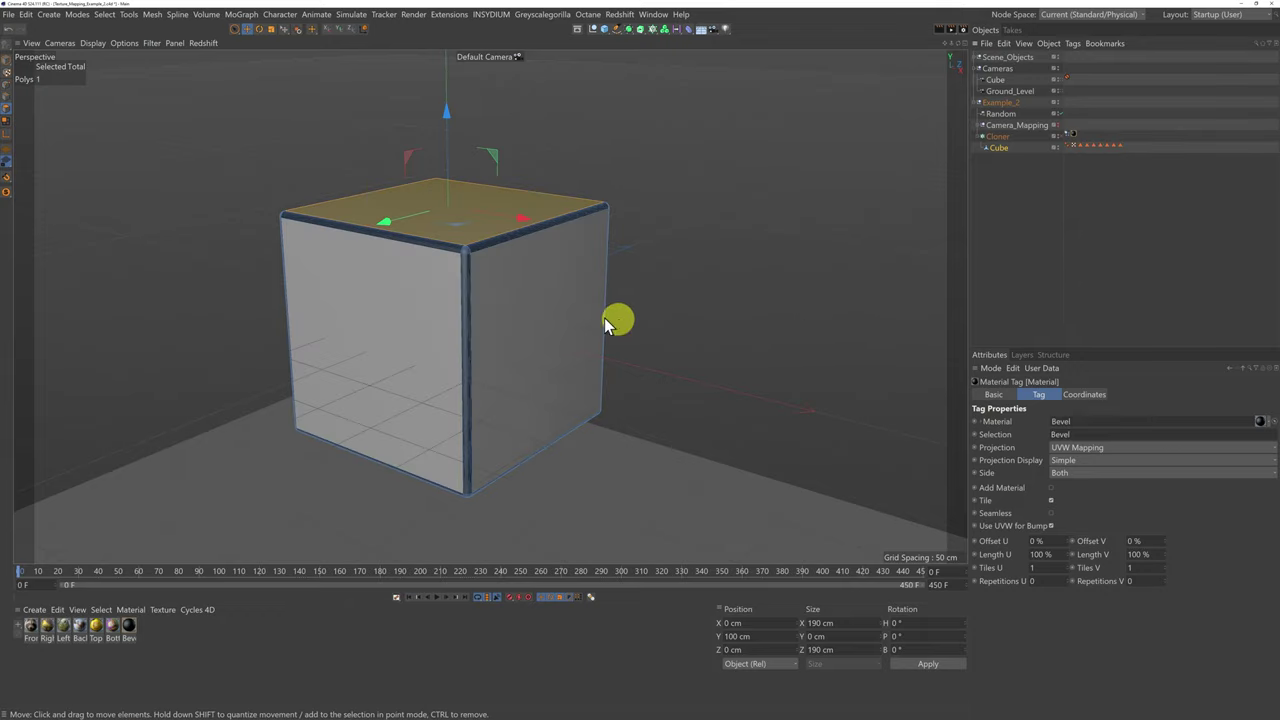
pyautogui.click(1033, 217)
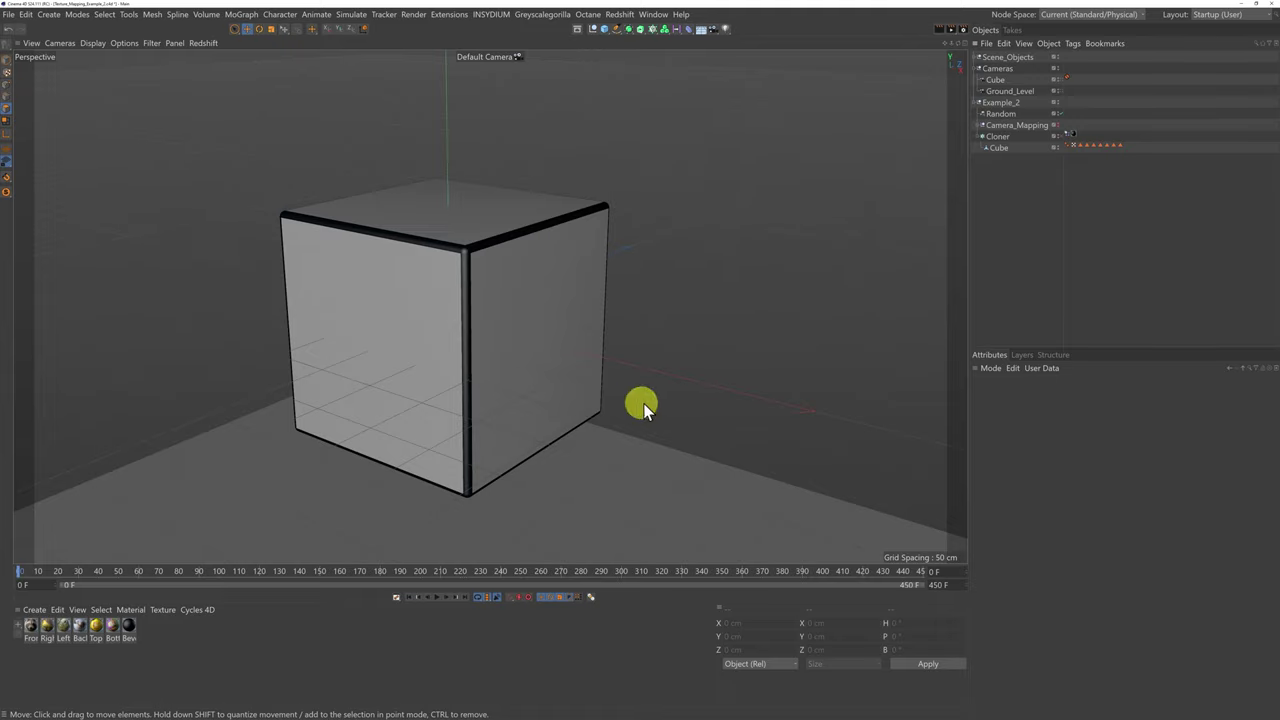
pyautogui.moveTo(955, 44); pyautogui.dragTo(640, 360)
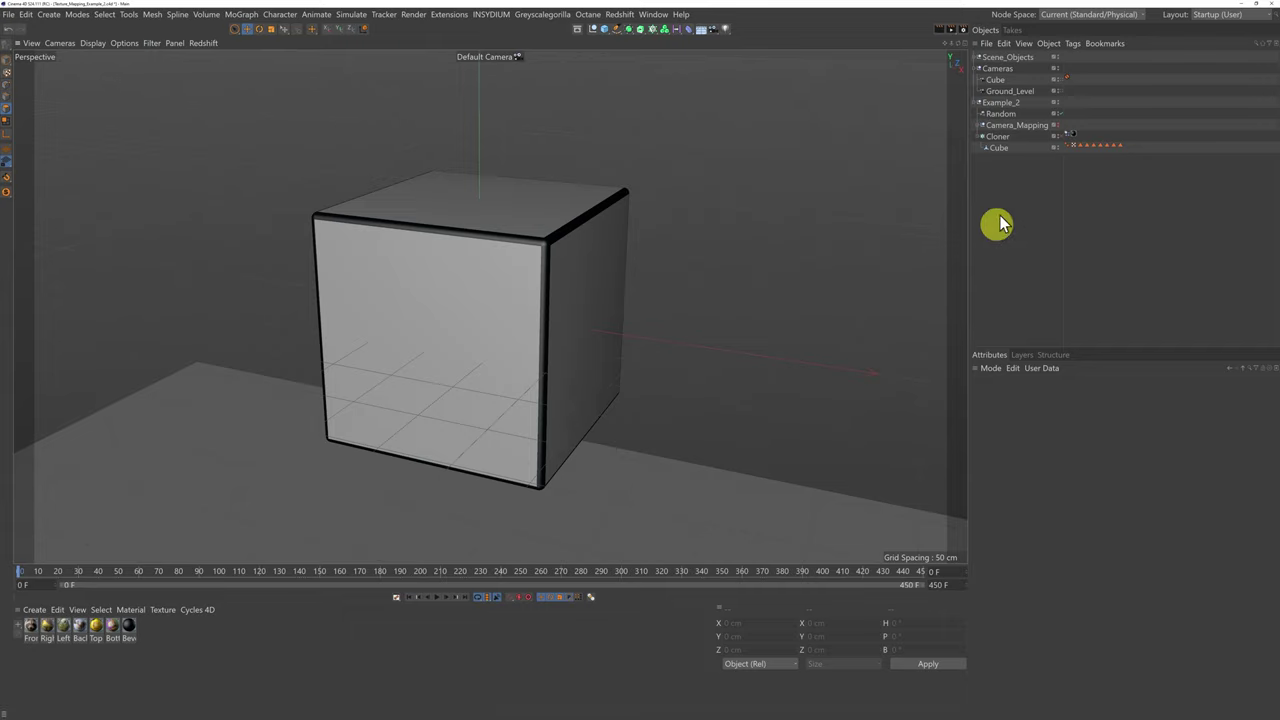
# Re-enable the Cloner, view through the Cube camera, and apply the Front photo material to the clones.
pyautogui.click(1063, 135)
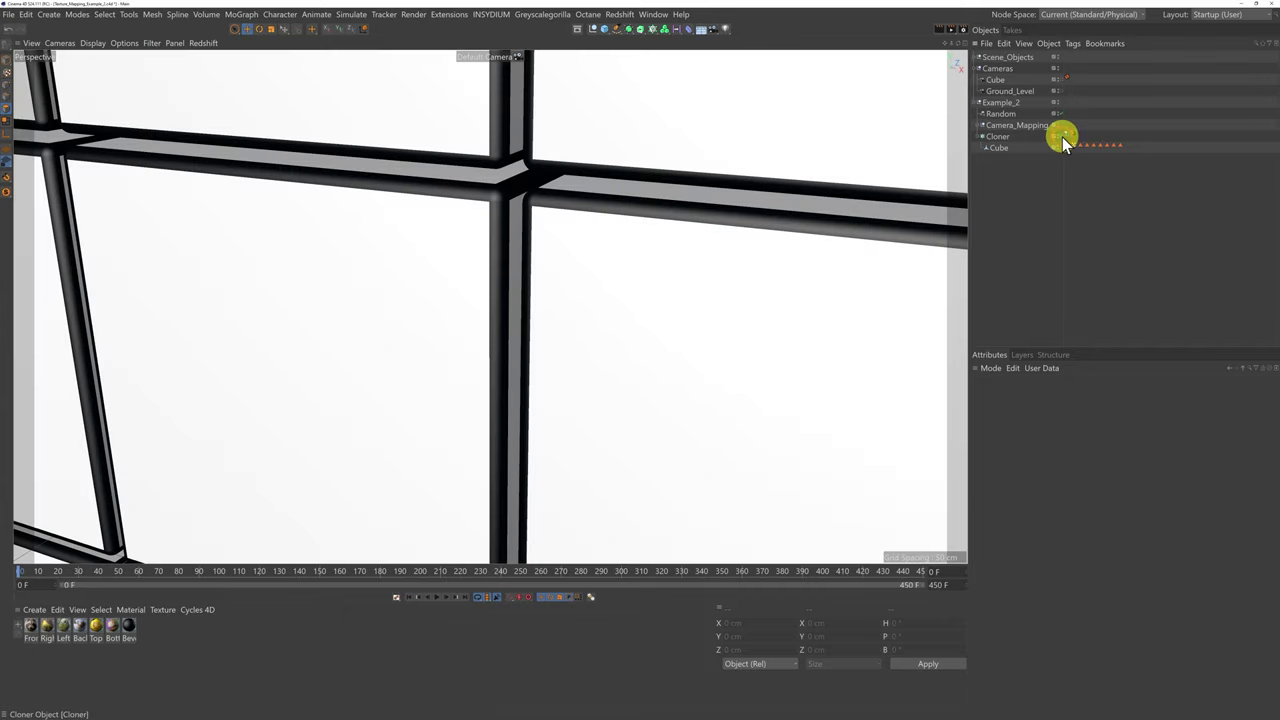
pyautogui.click(1060, 78)
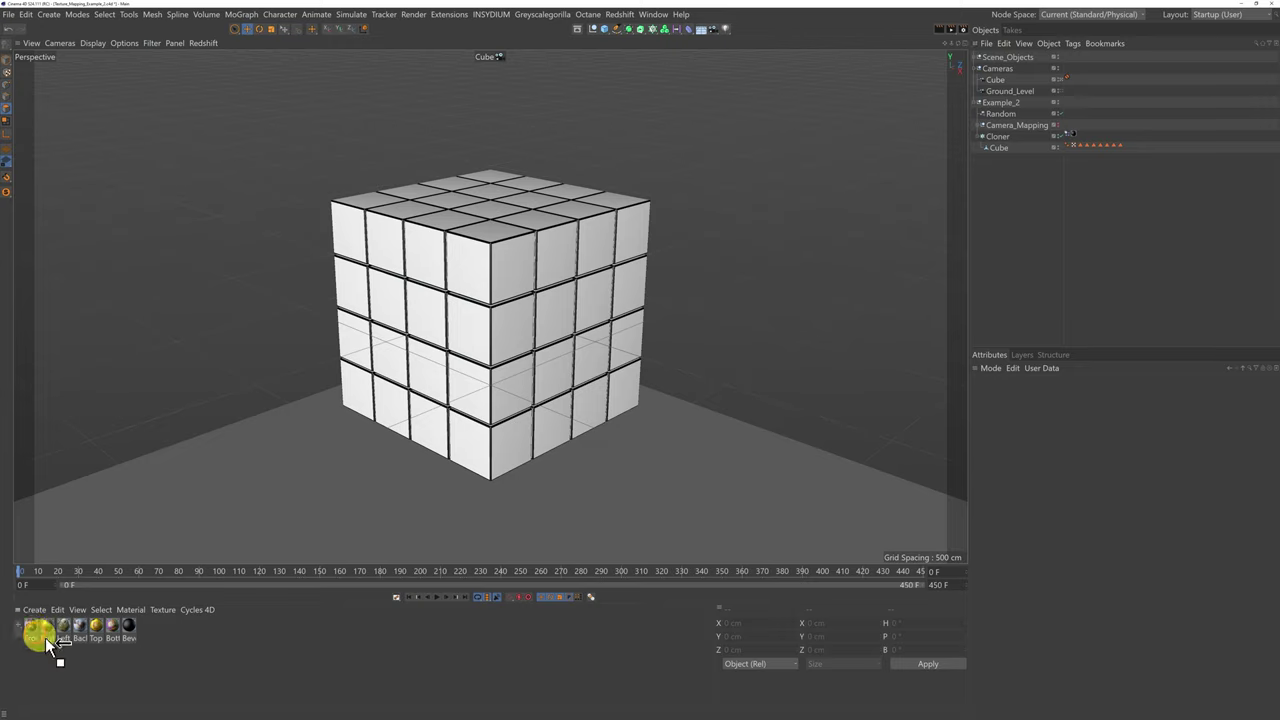
pyautogui.moveTo(45, 637); pyautogui.dragTo(1000, 136)
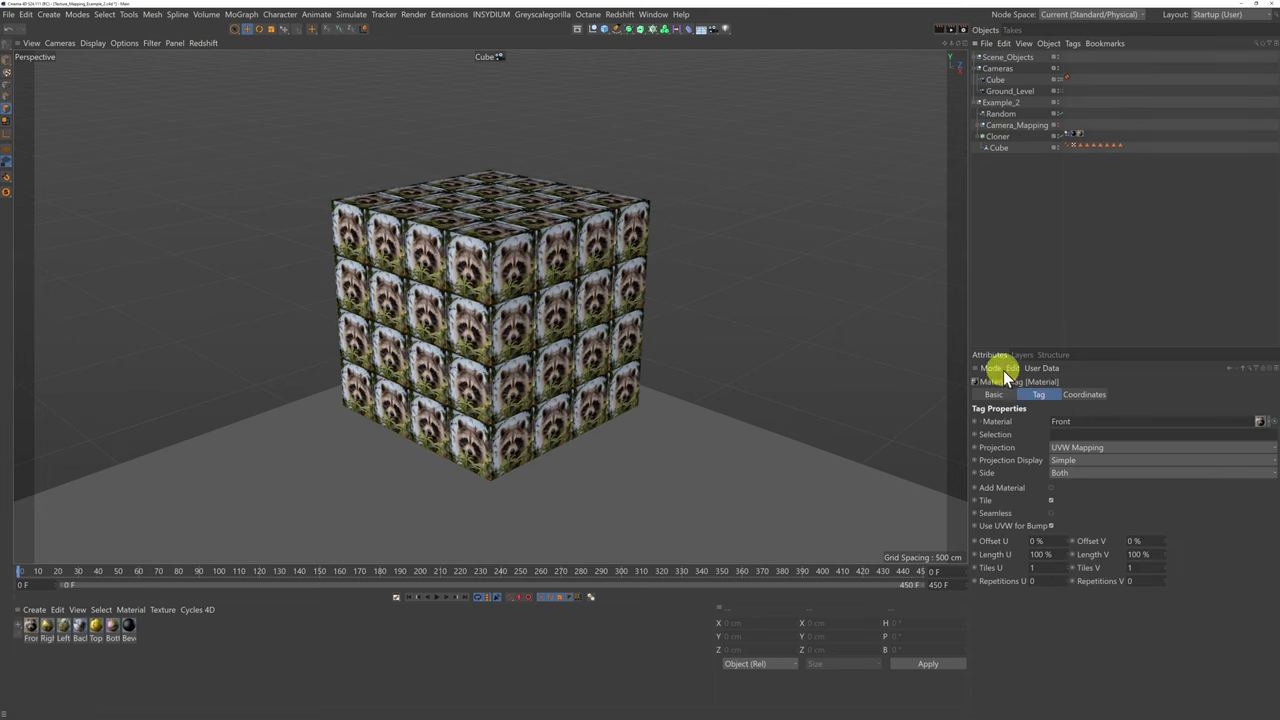
# Switch the Front tag to Camera Mapping from the Cube camera, then frame the textured grid.
pyautogui.click(1094, 448)
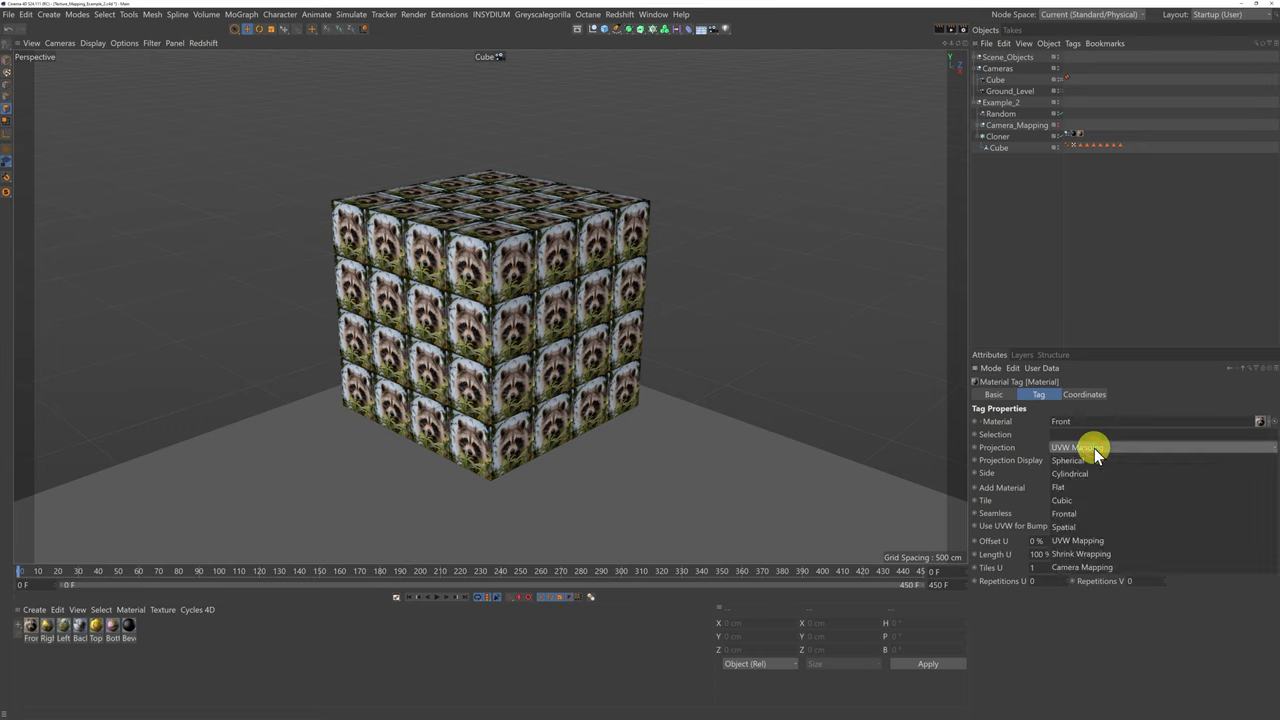
pyautogui.click(1100, 568)
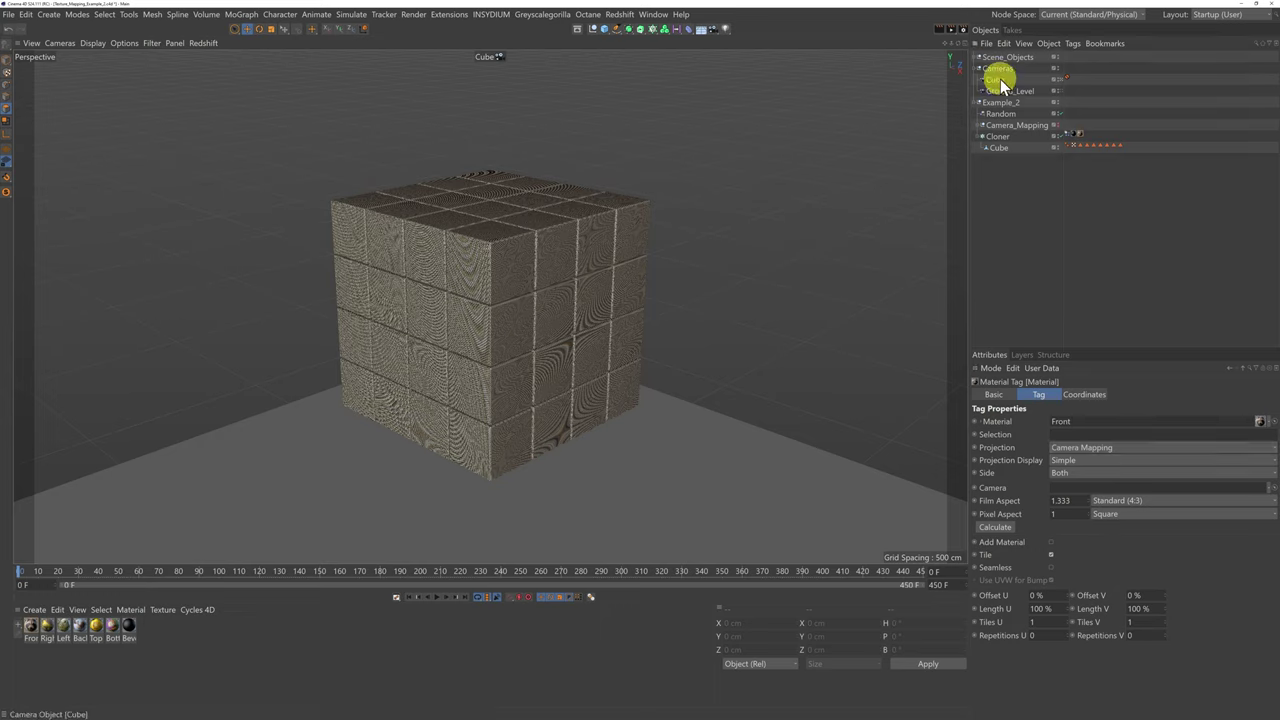
pyautogui.moveTo(1000, 79); pyautogui.dragTo(1088, 490)
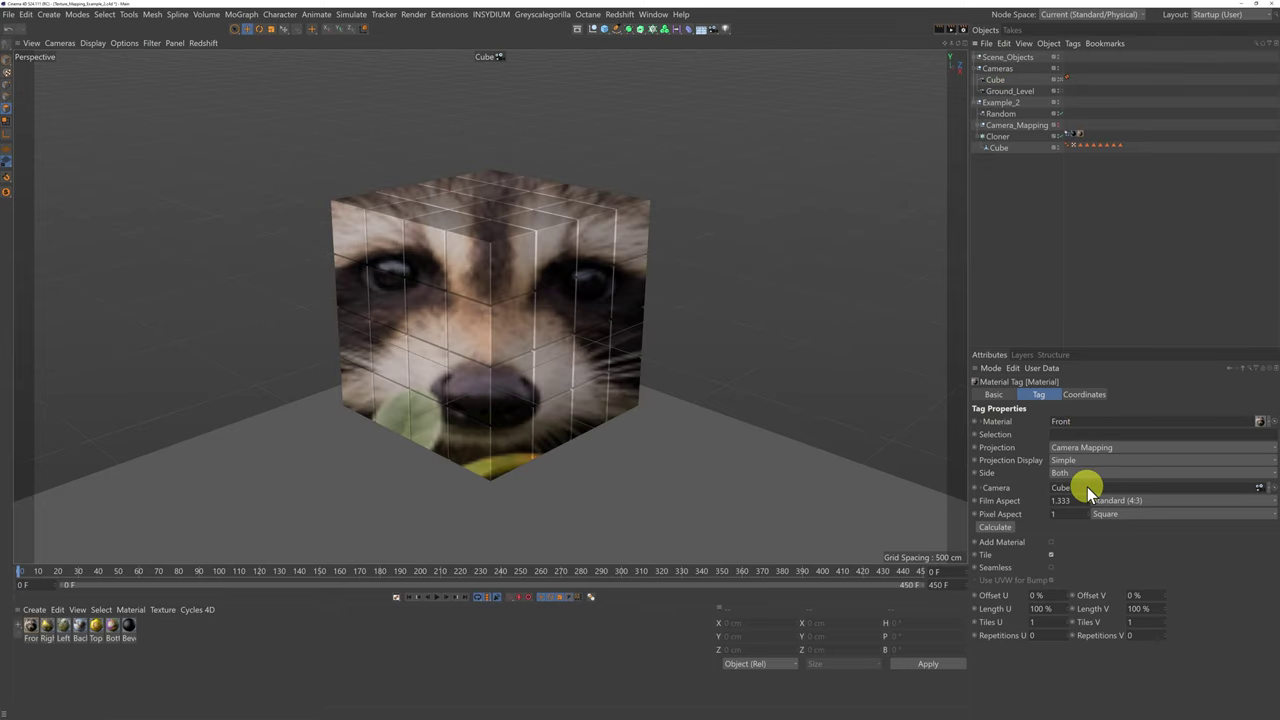
pyautogui.click(1061, 78)
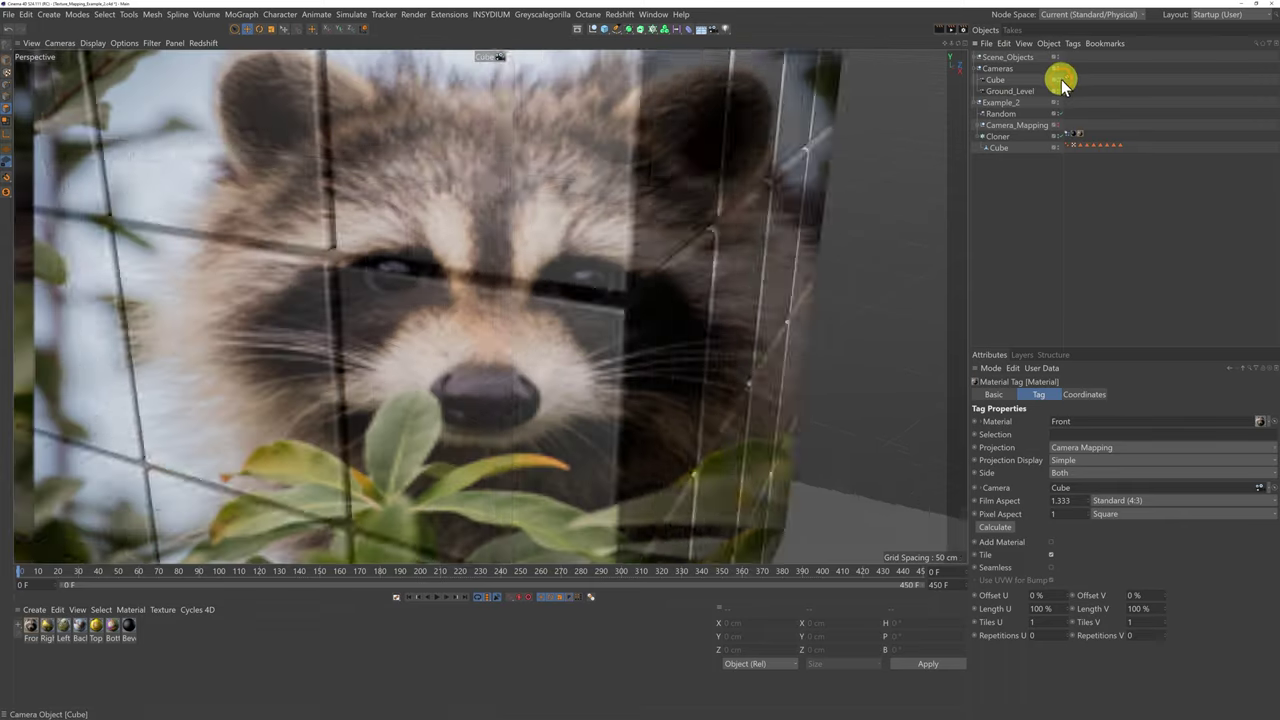
pyautogui.press('h')
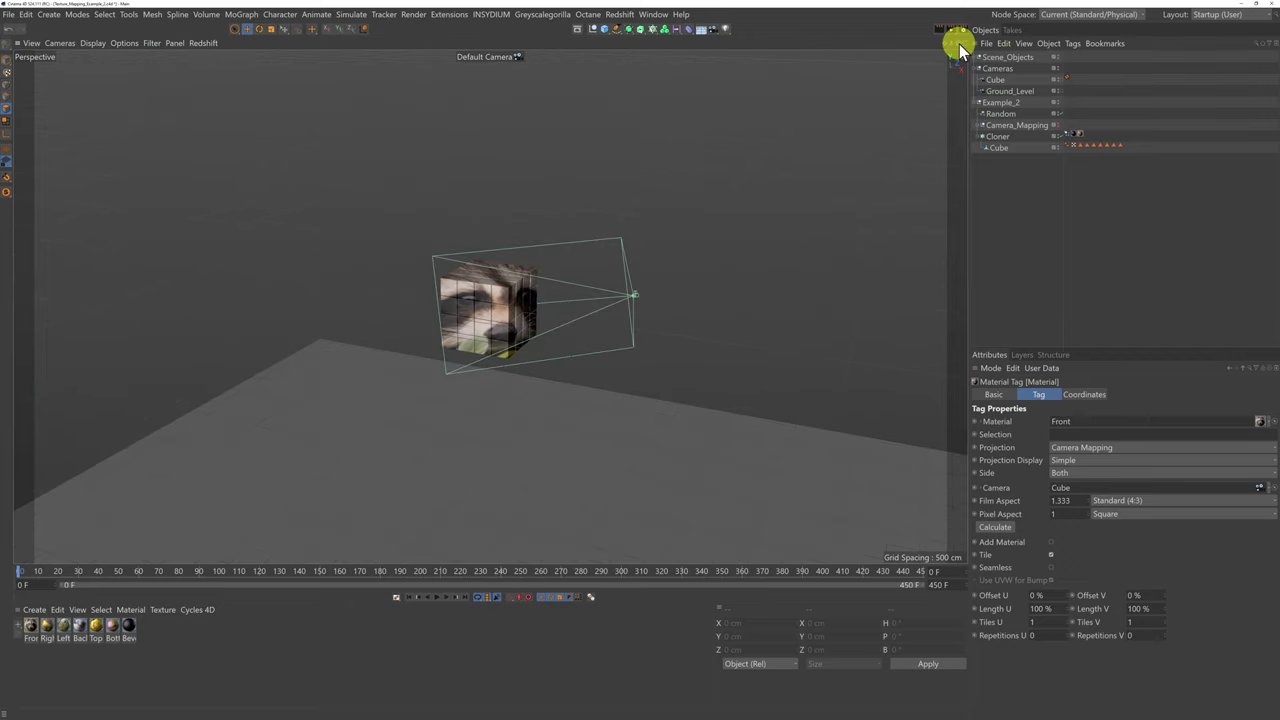
pyautogui.keyDown('alt'); pyautogui.moveTo(637, 360); pyautogui.dragTo(640, 360); pyautogui.keyUp('alt')
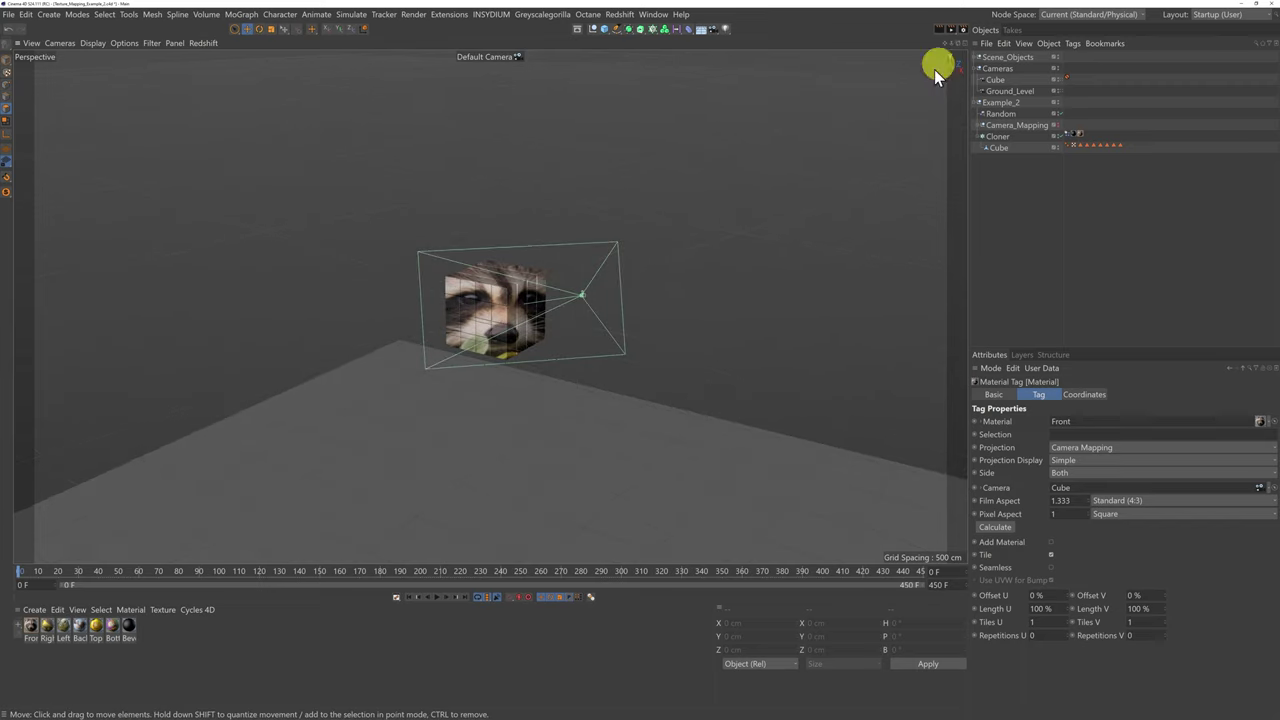
pyautogui.scroll(5, 498, 300)
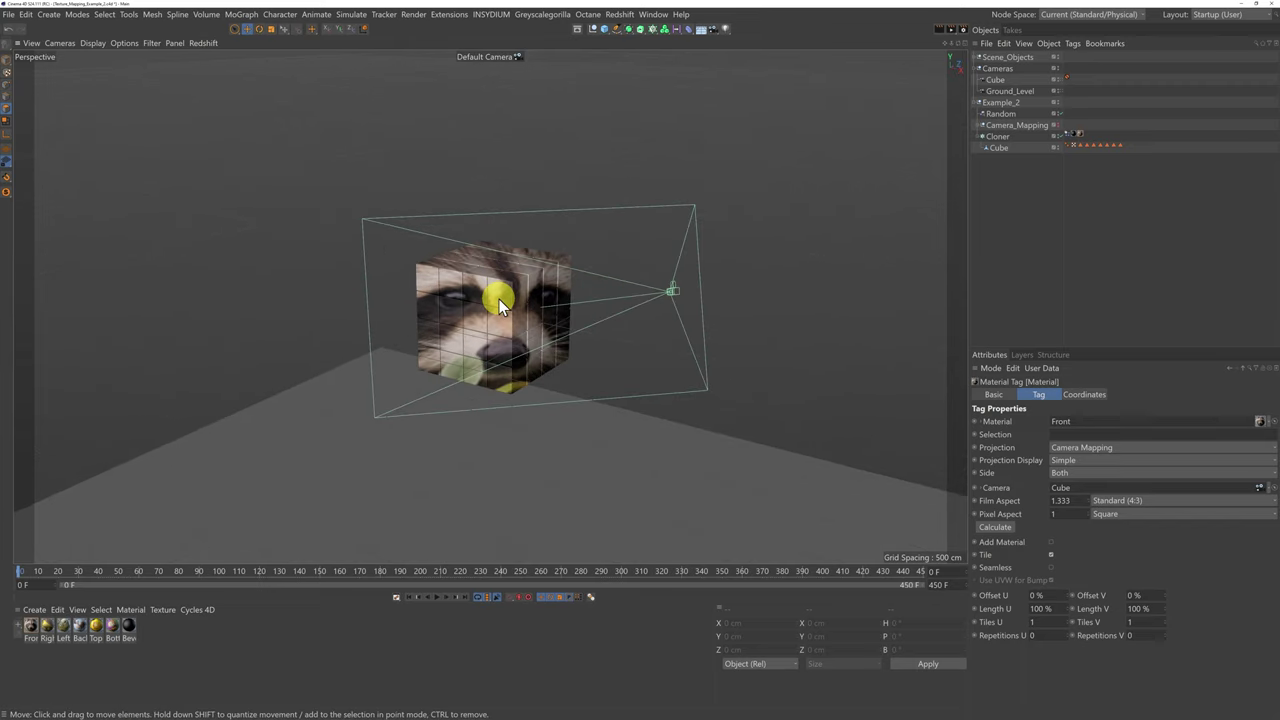
pyautogui.scroll(5, 499, 299)
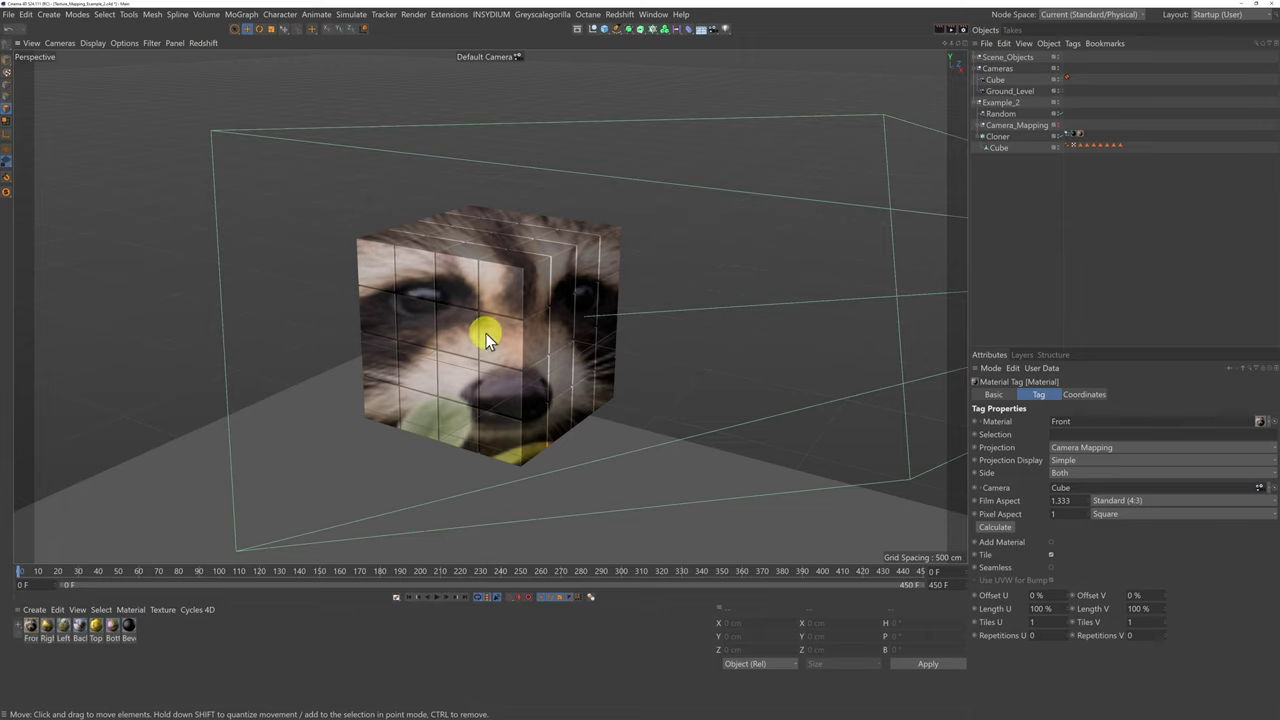
# Expand Camera_Mapping with its Right and Left groups and make all side cameras visible.
pyautogui.click(983, 126)
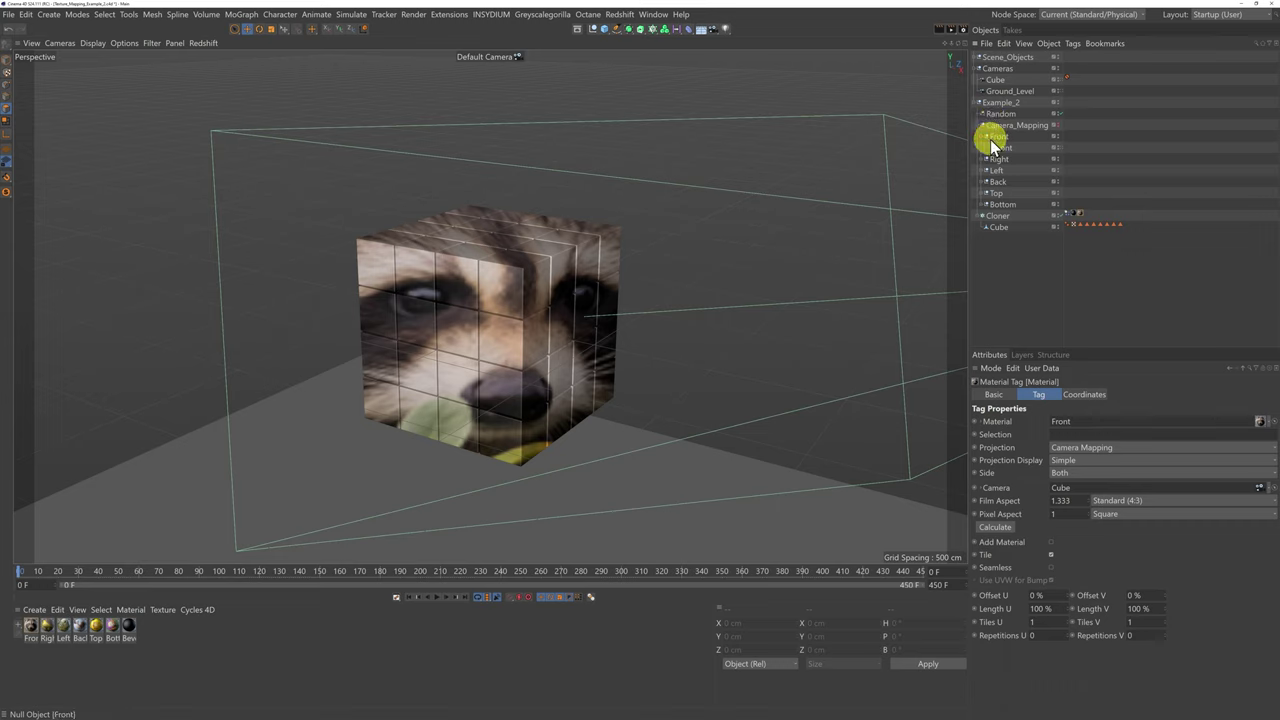
pyautogui.click(983, 159)
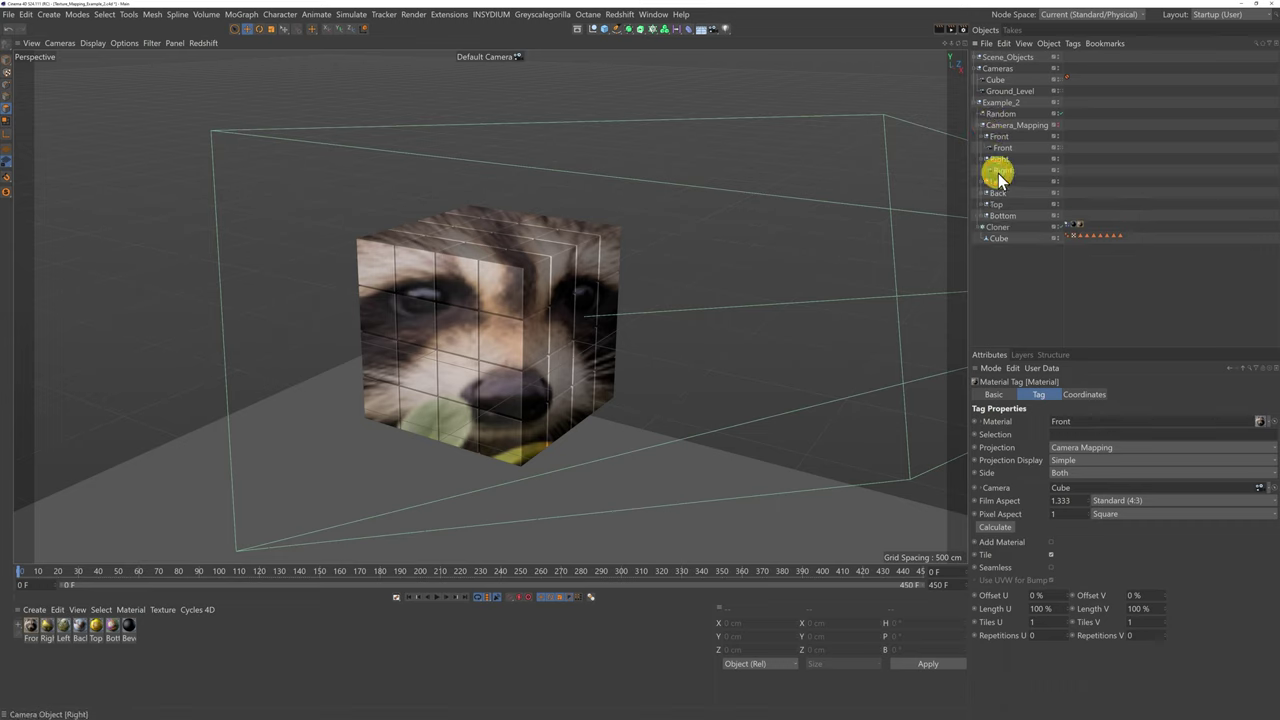
pyautogui.click(984, 182)
pyautogui.keyDown('alt'); pyautogui.tripleClick(1055, 124); pyautogui.keyUp('alt')
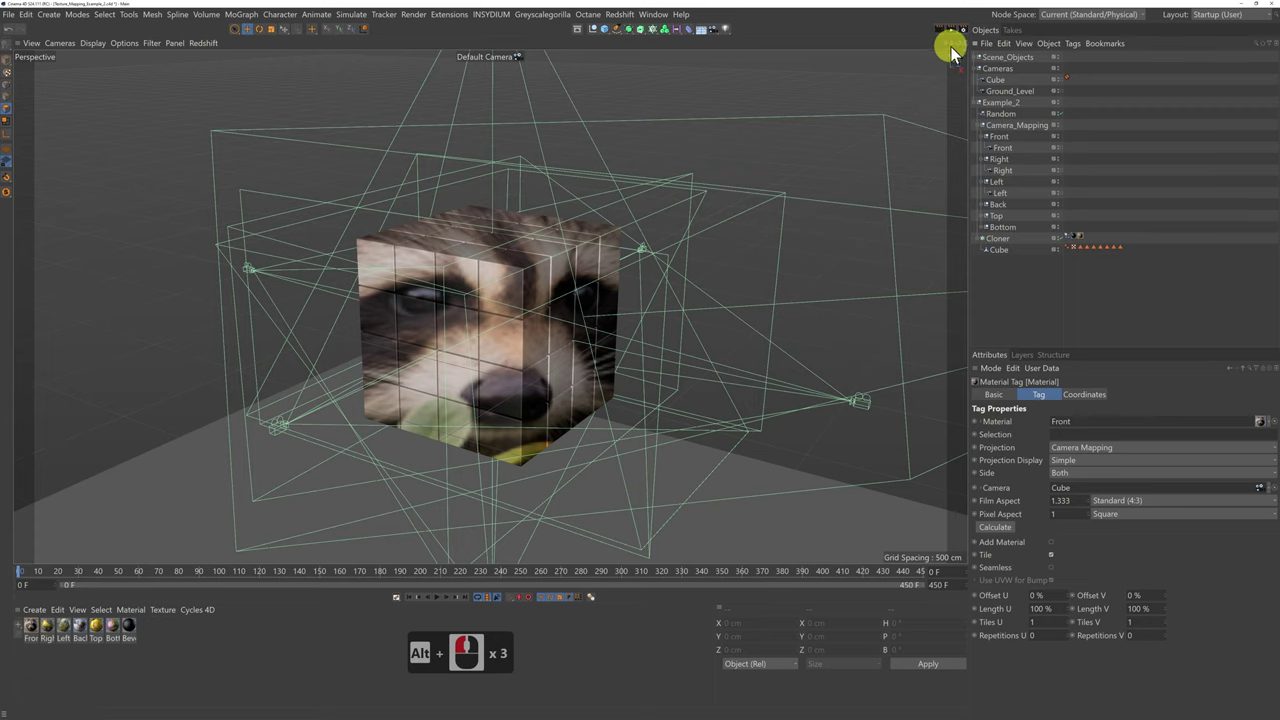
pyautogui.scroll(-5, 640, 360)
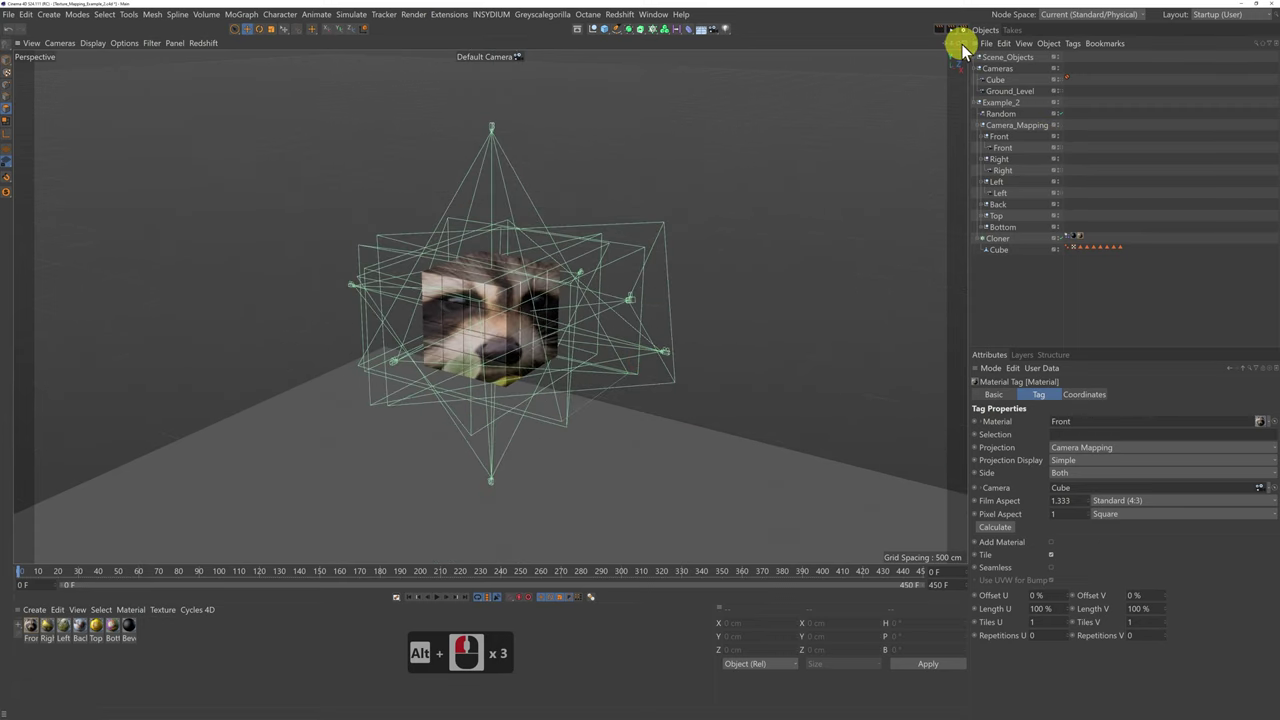
# Look through the Cube camera and set the Front camera as the Front tag's projection camera.
pyautogui.moveTo(957, 46); pyautogui.dragTo(637, 363)
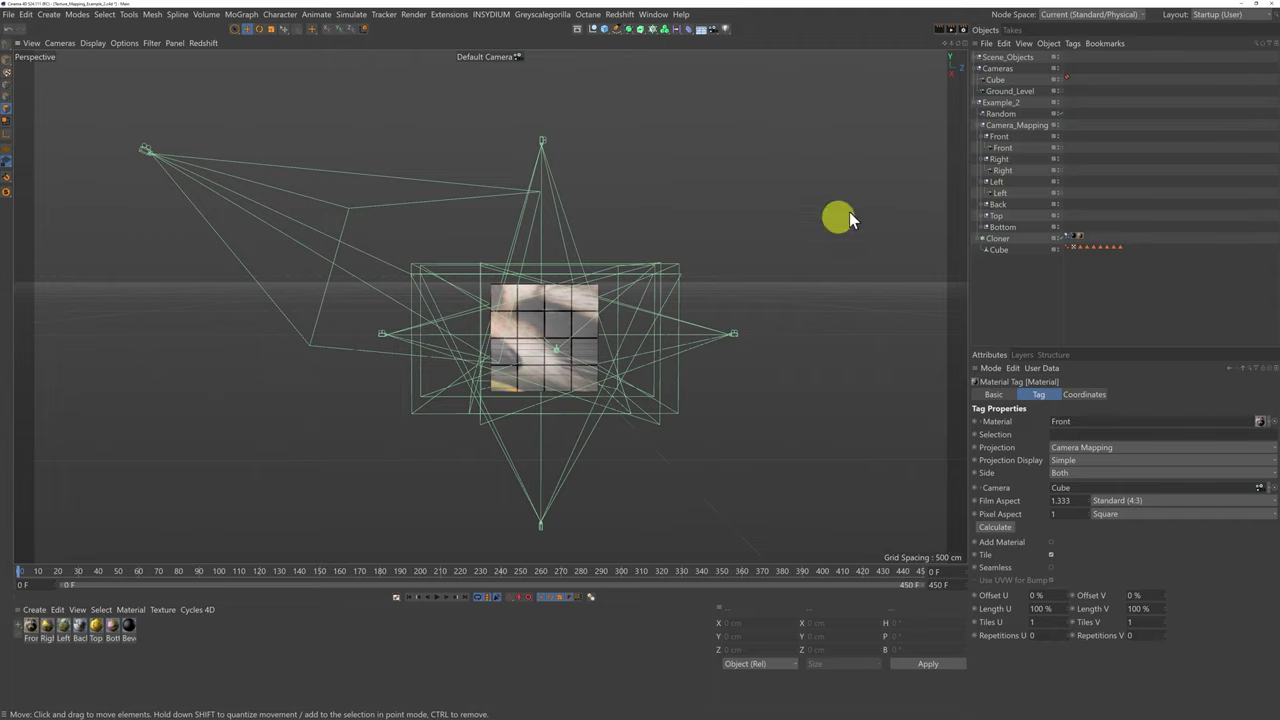
pyautogui.moveTo(960, 45); pyautogui.dragTo(640, 360)
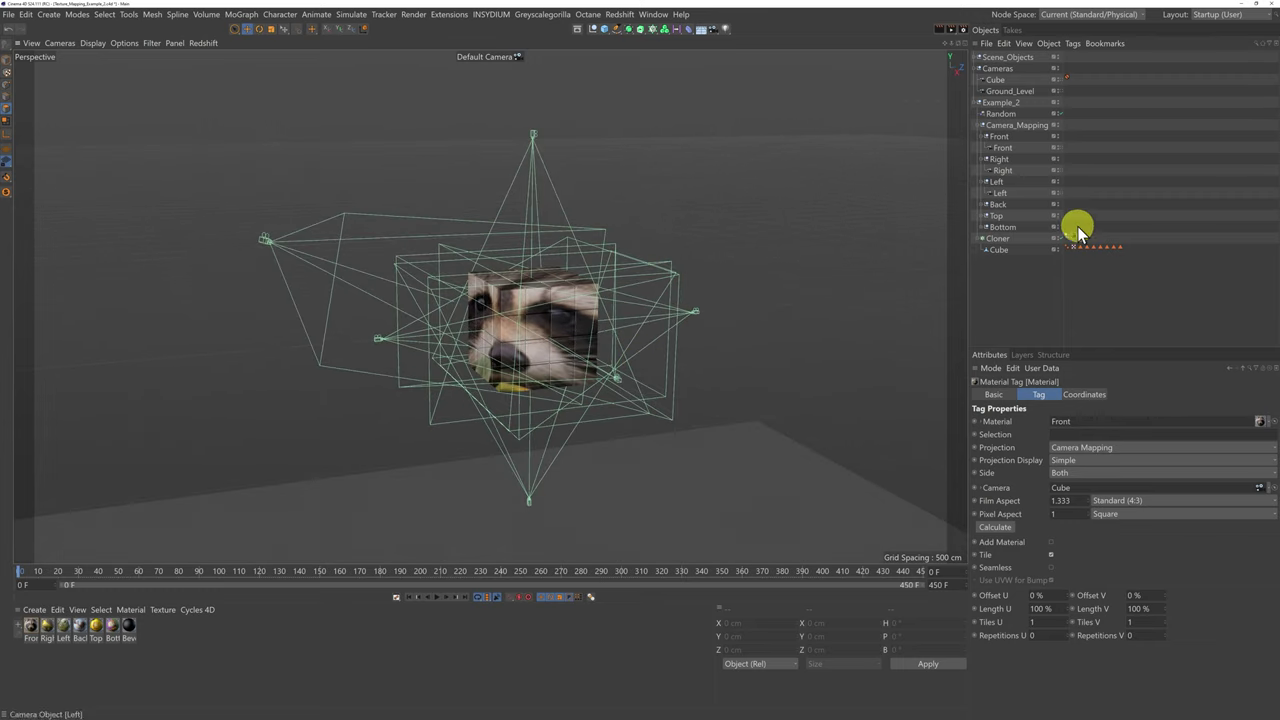
pyautogui.click(1058, 80)
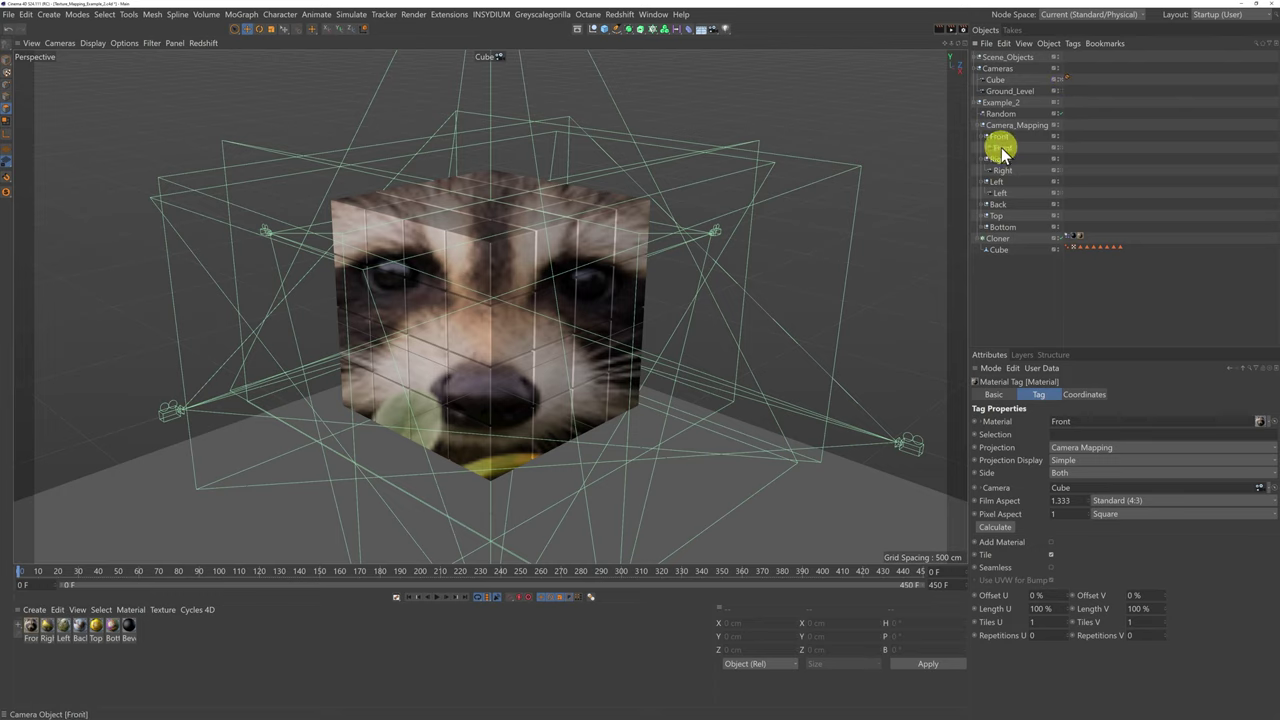
pyautogui.moveTo(1010, 158); pyautogui.dragTo(1077, 490)
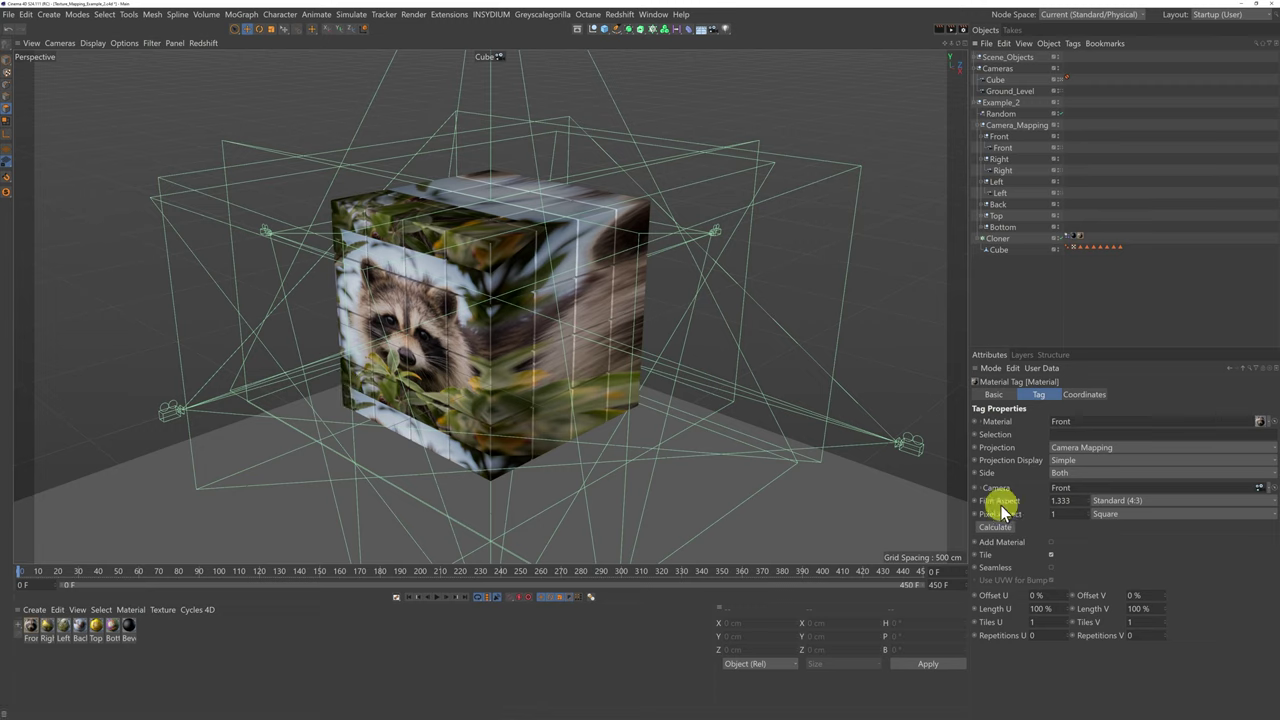
# Set the Front tag's Film Aspect to Square (1:1) and restrict it to the Front selection.
pyautogui.click(1114, 501)
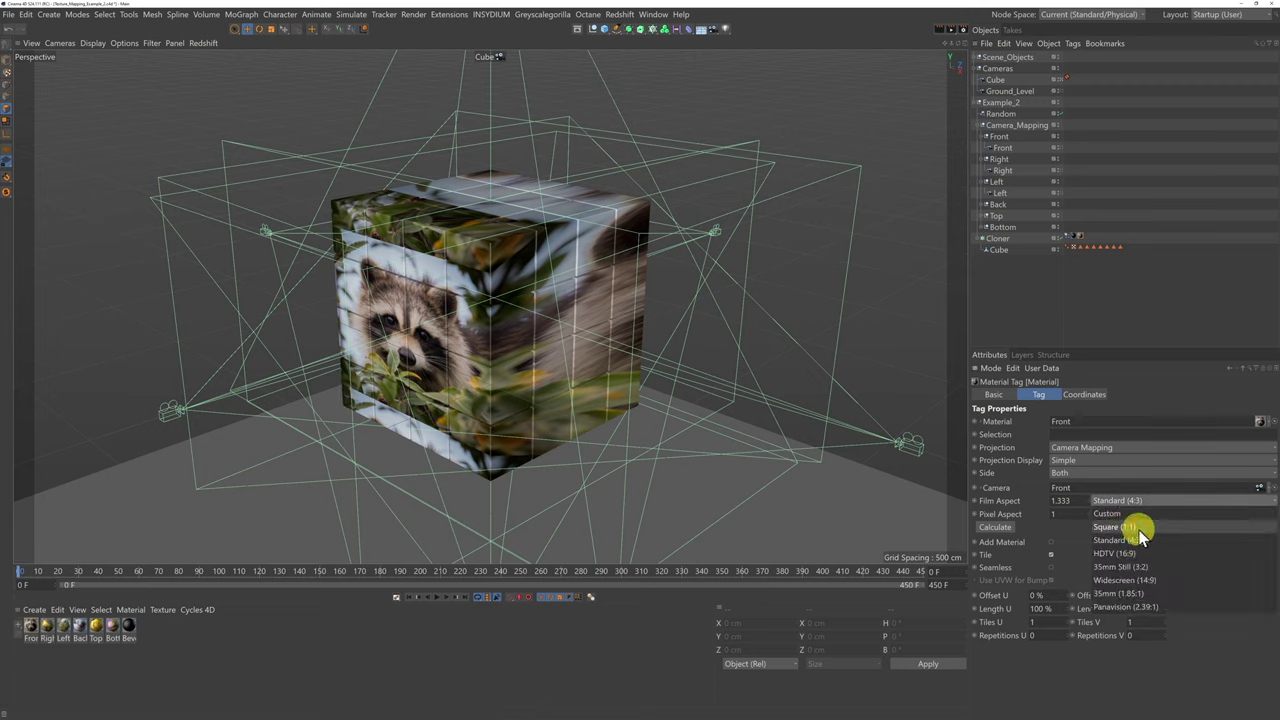
pyautogui.click(1138, 528)
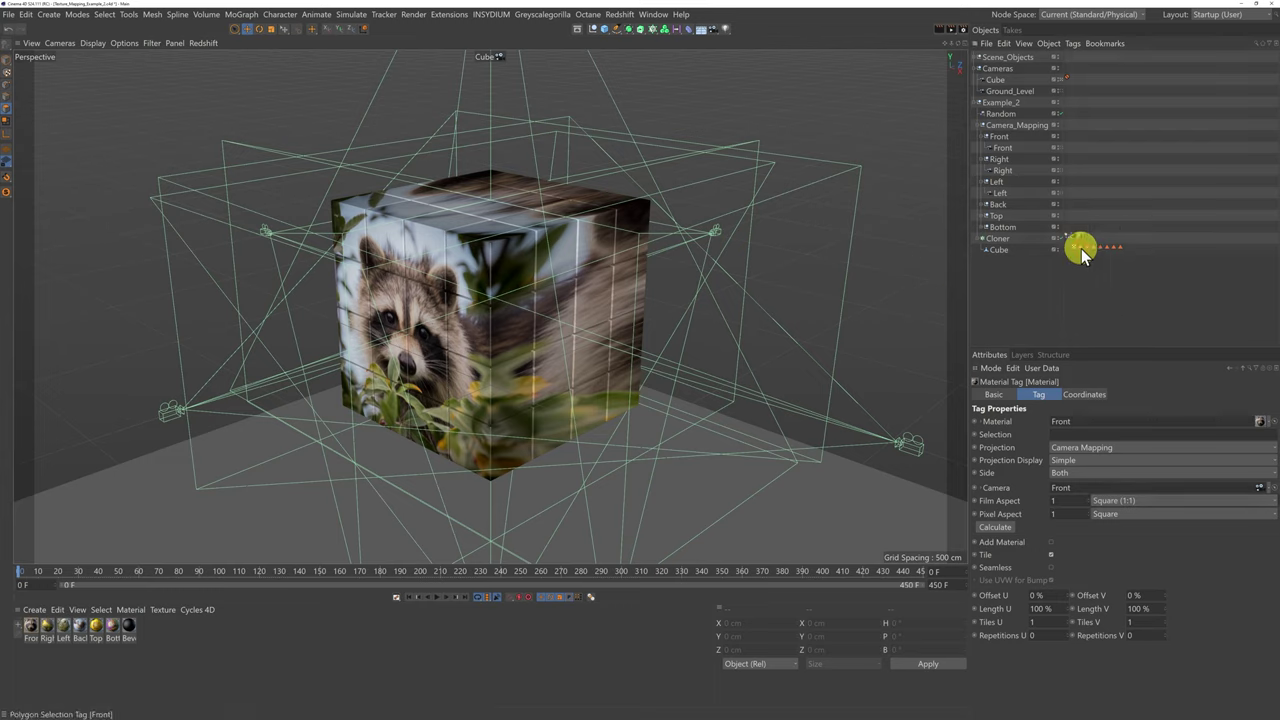
pyautogui.moveTo(1081, 248); pyautogui.dragTo(1075, 437)
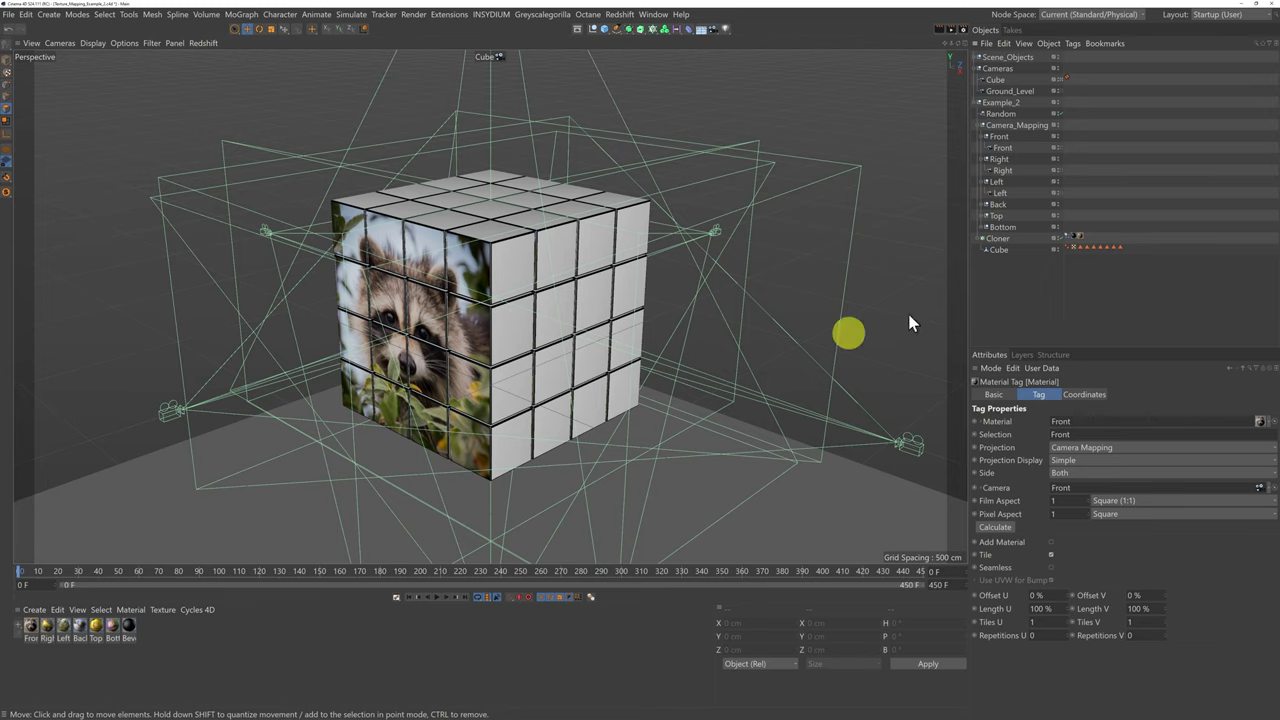
# Step the Cloner's third Count from 4 down to 1 and back to 4, then select the Front camera.
pyautogui.click(998, 238)
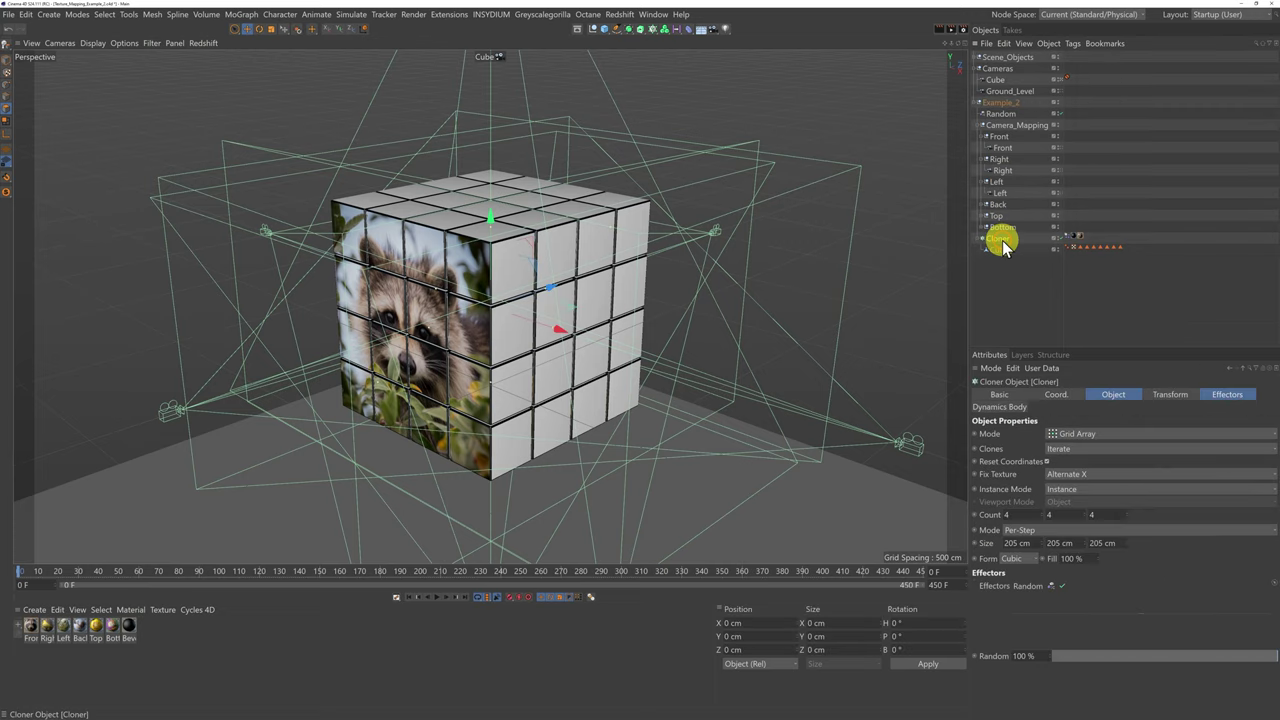
pyautogui.click(1127, 522)
pyautogui.click(1127, 522)
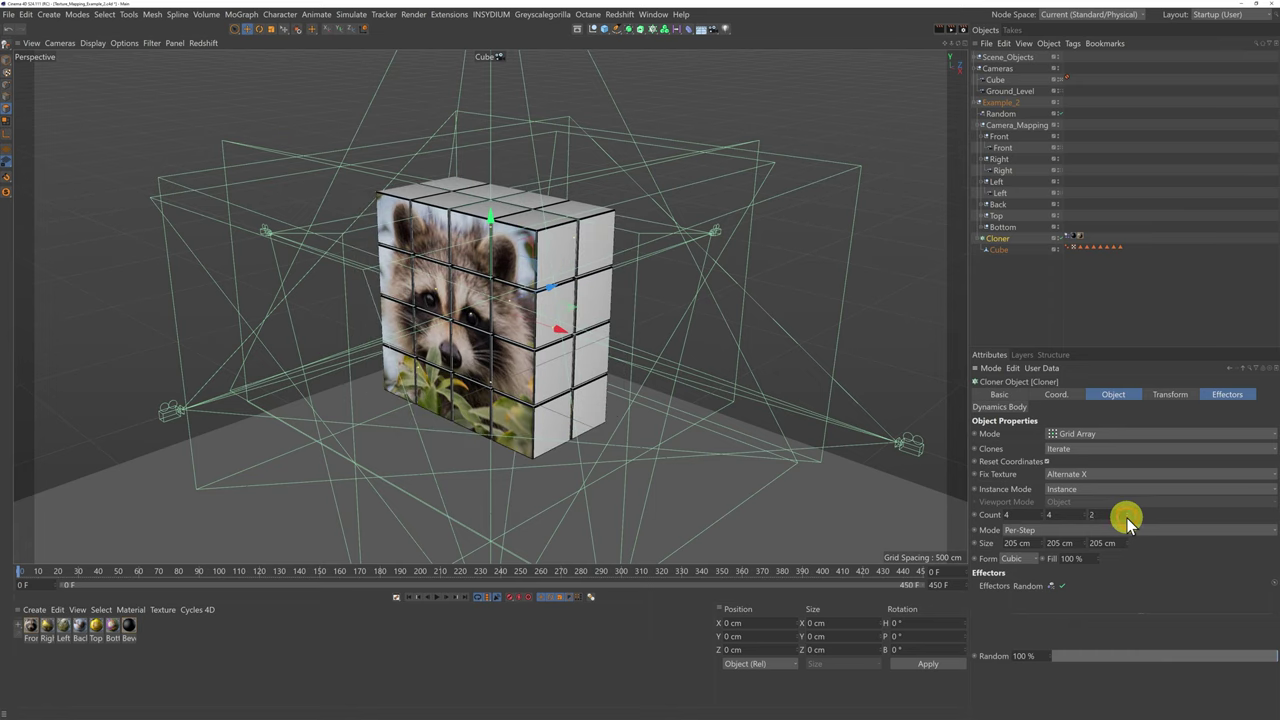
pyautogui.click(1127, 522)
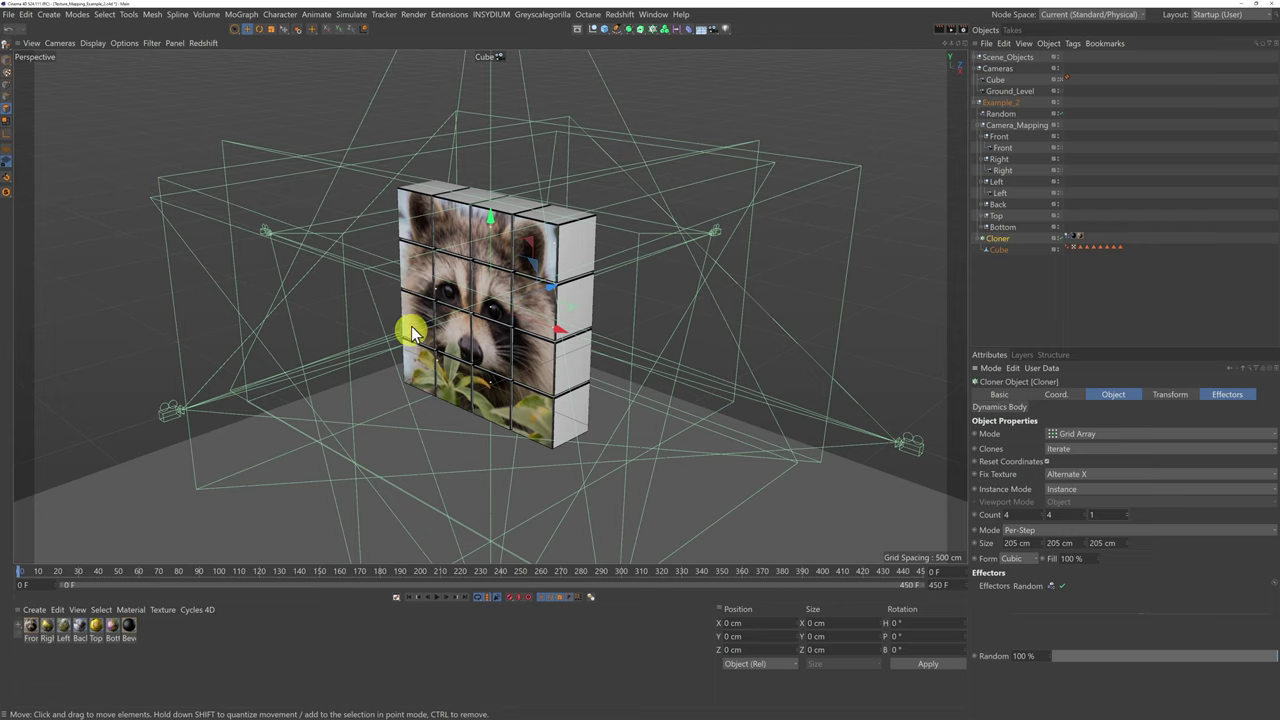
pyautogui.click(1127, 513)
pyautogui.click(1127, 513)
pyautogui.click(1127, 513)
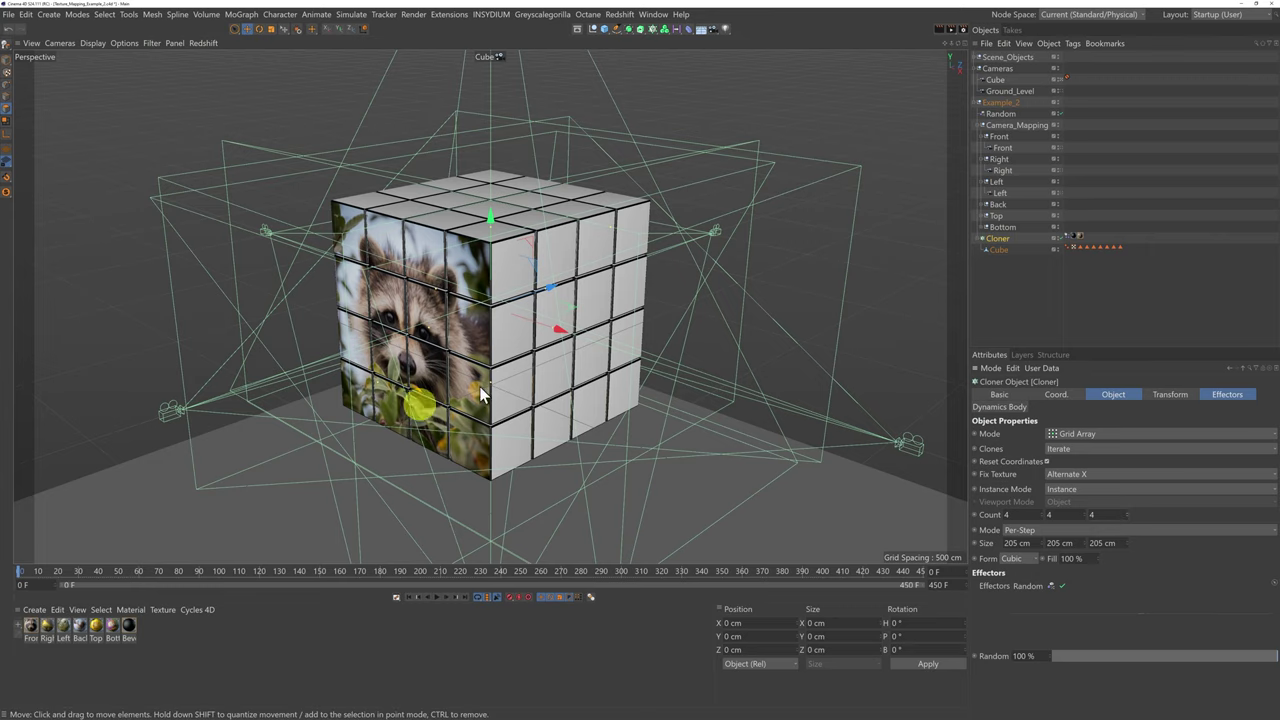
pyautogui.click(1003, 147)
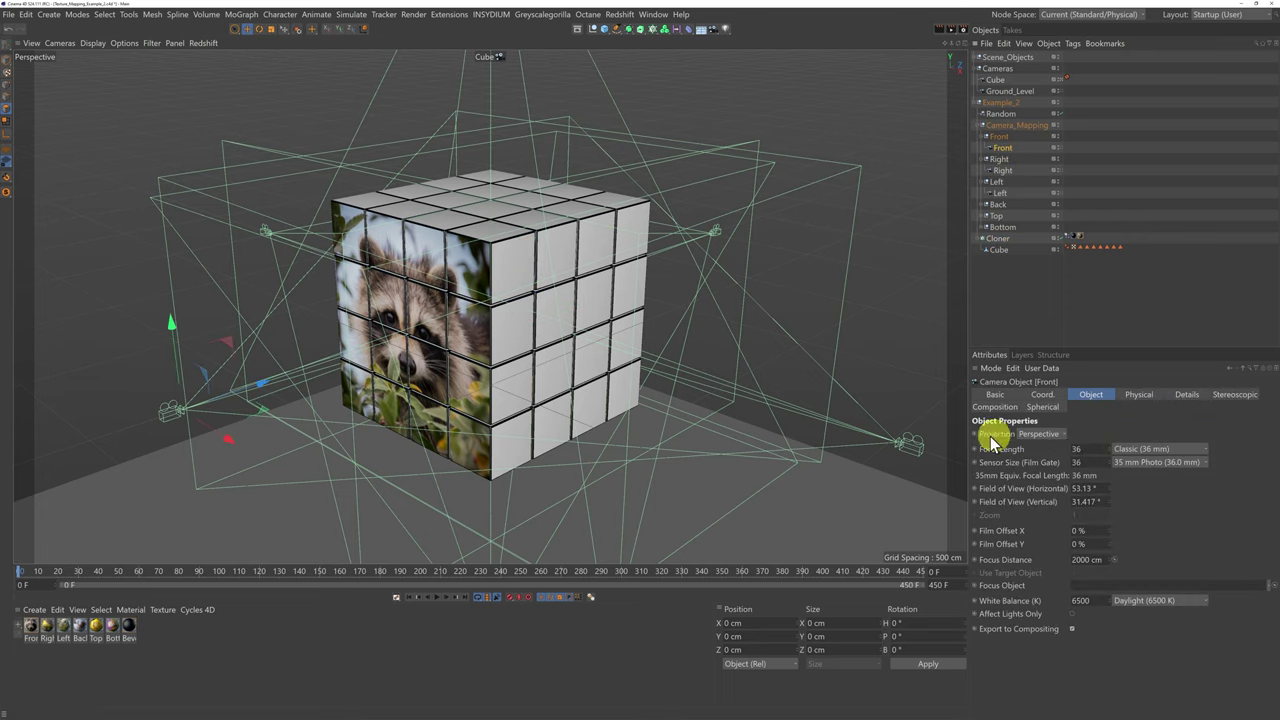
# Make the Front camera a Parallel projection, then test the Cloner depth from 4 down to 1 and back.
pyautogui.click(1057, 434)
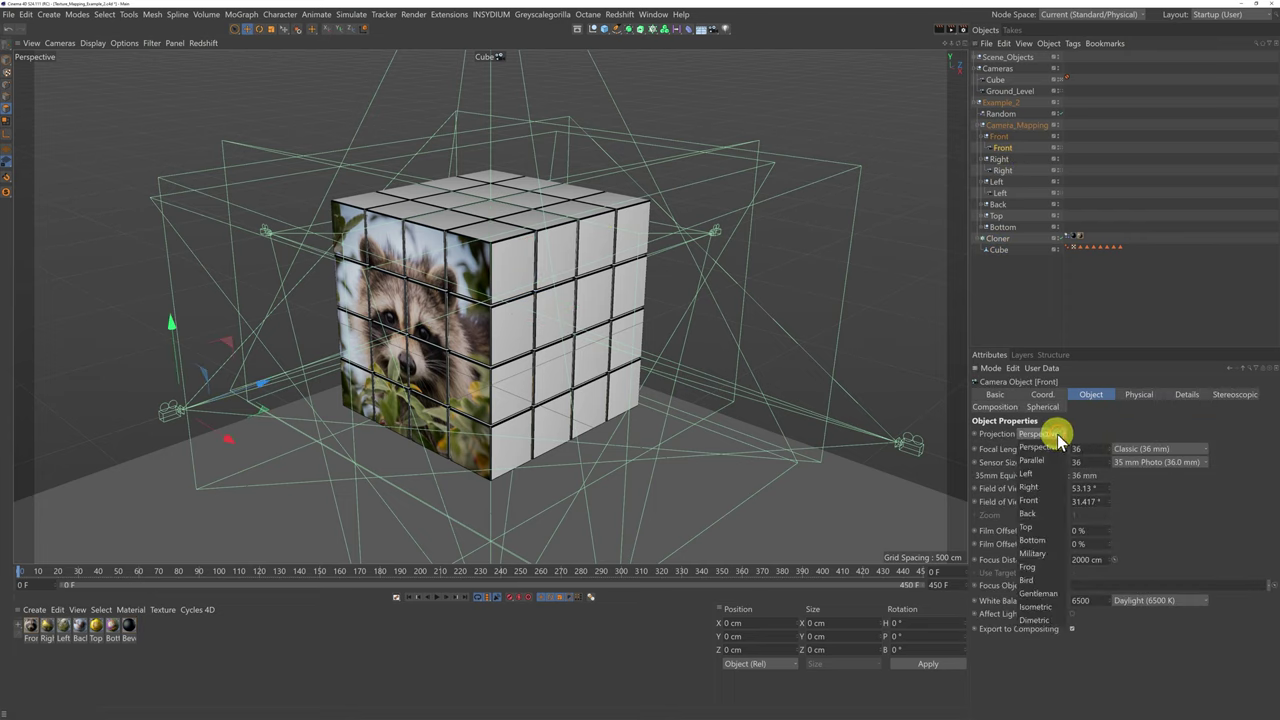
pyautogui.click(1051, 459)
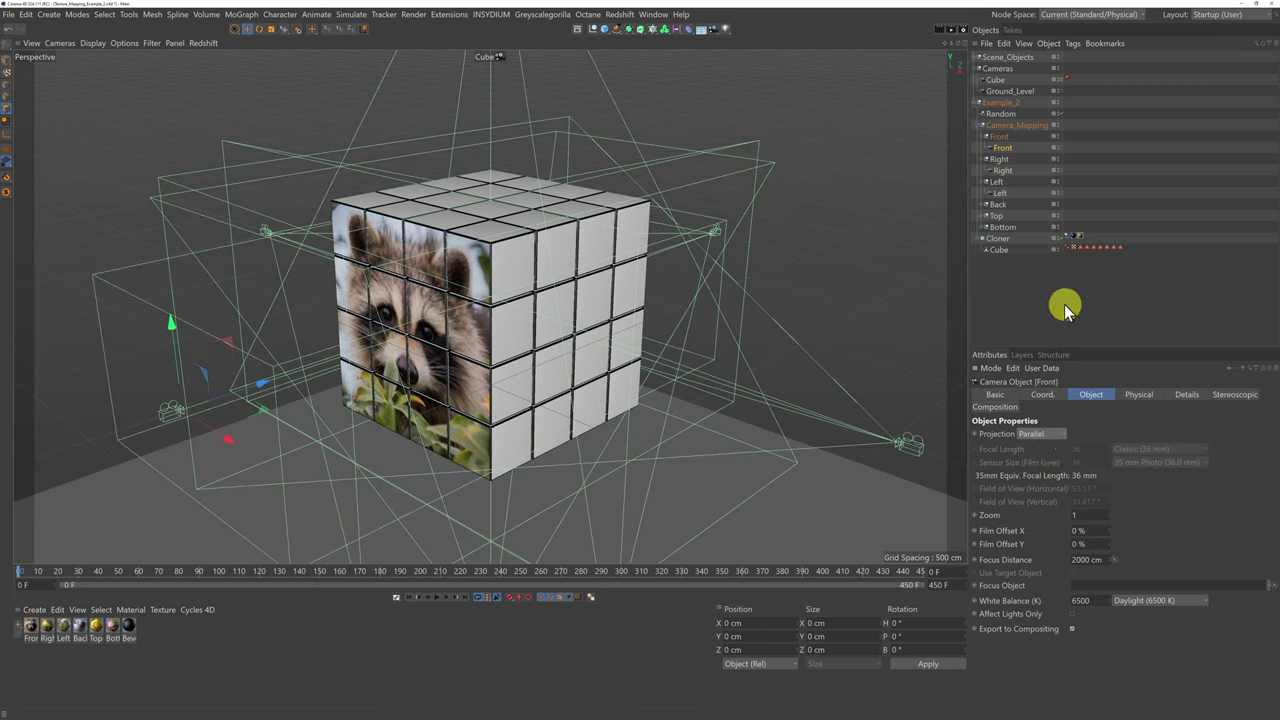
pyautogui.click(999, 239)
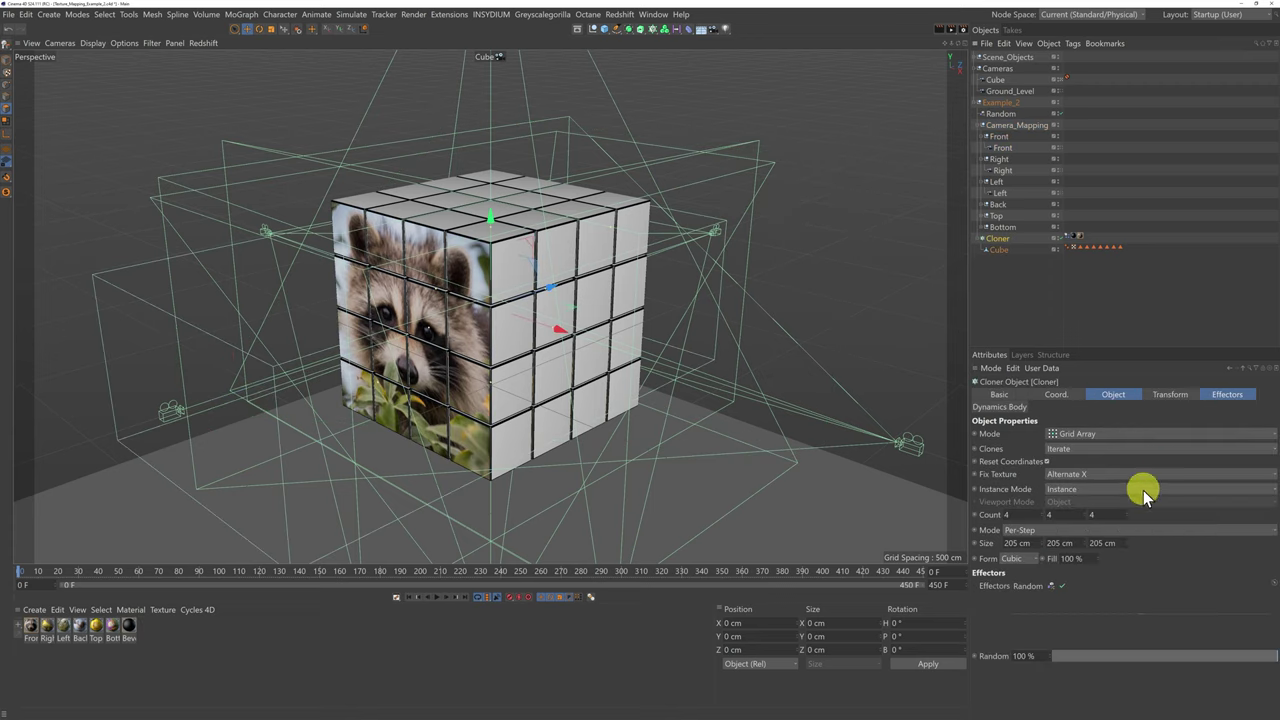
pyautogui.click(1128, 517)
pyautogui.click(1128, 517)
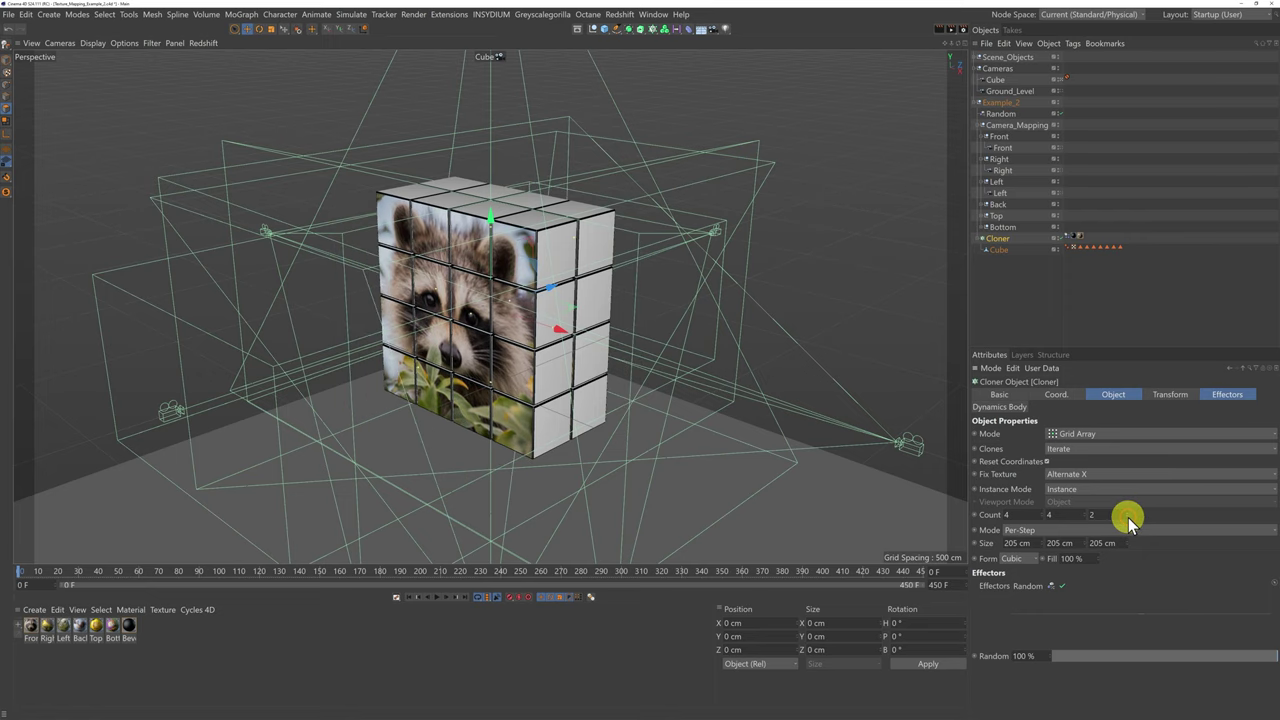
pyautogui.click(1128, 517)
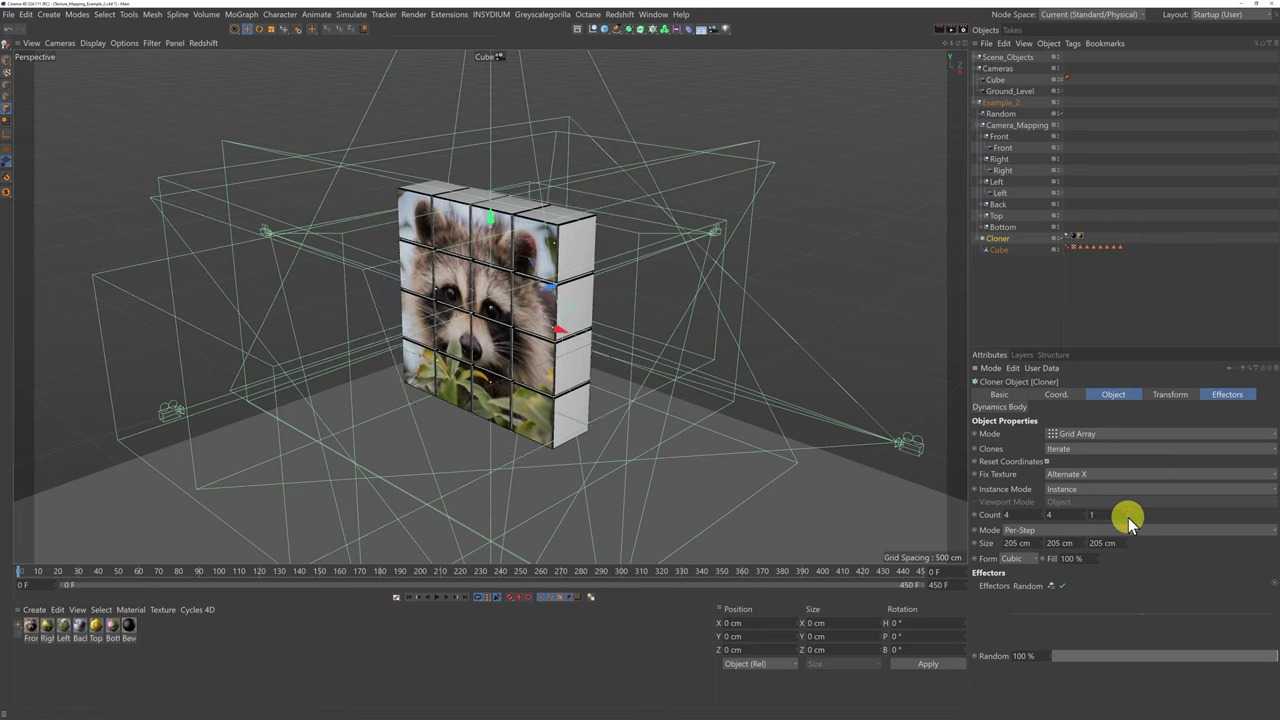
pyautogui.click(1127, 513)
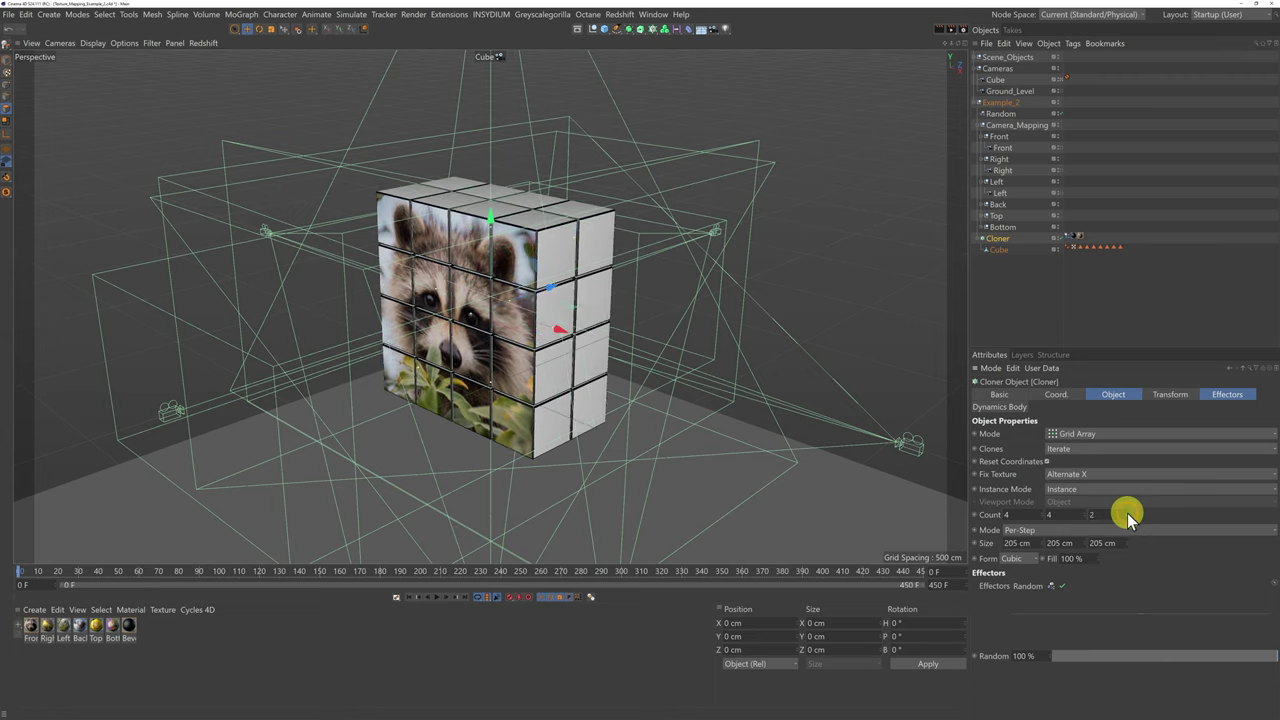
pyautogui.click(1127, 513)
pyautogui.click(1127, 513)
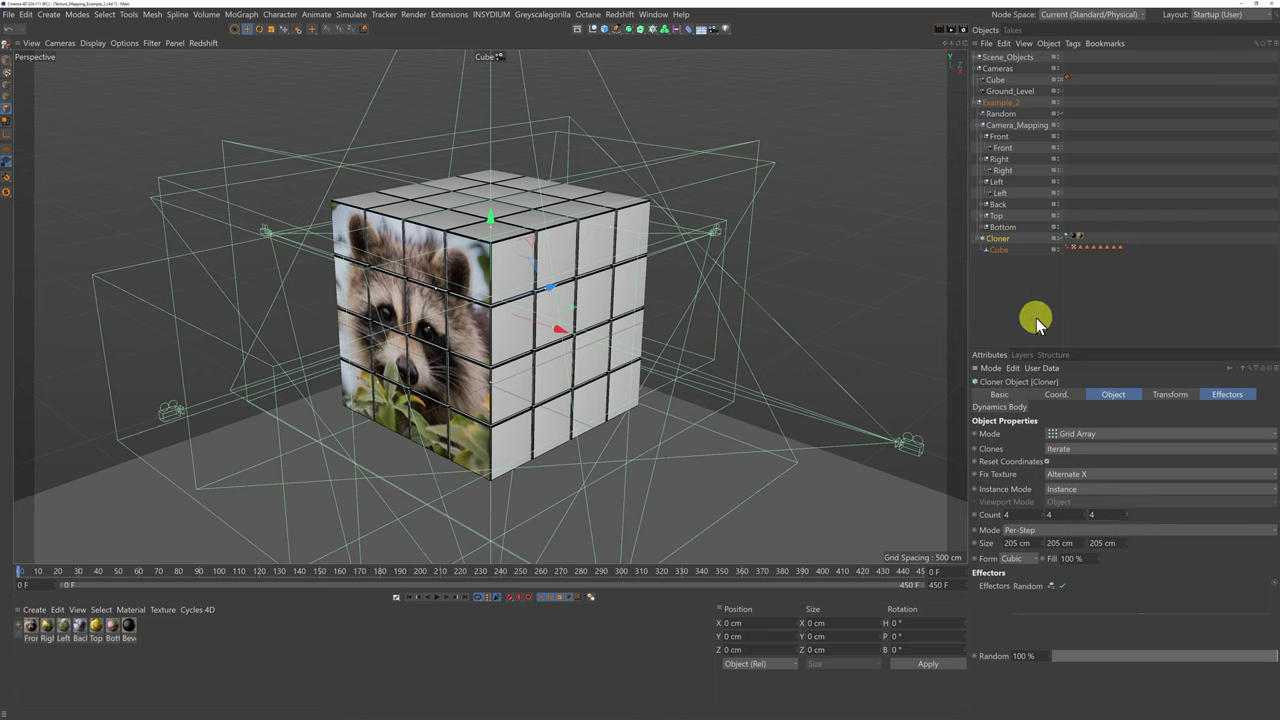
# Adjust the Front camera's Zoom, settling on 1.2.
pyautogui.click(1015, 125)
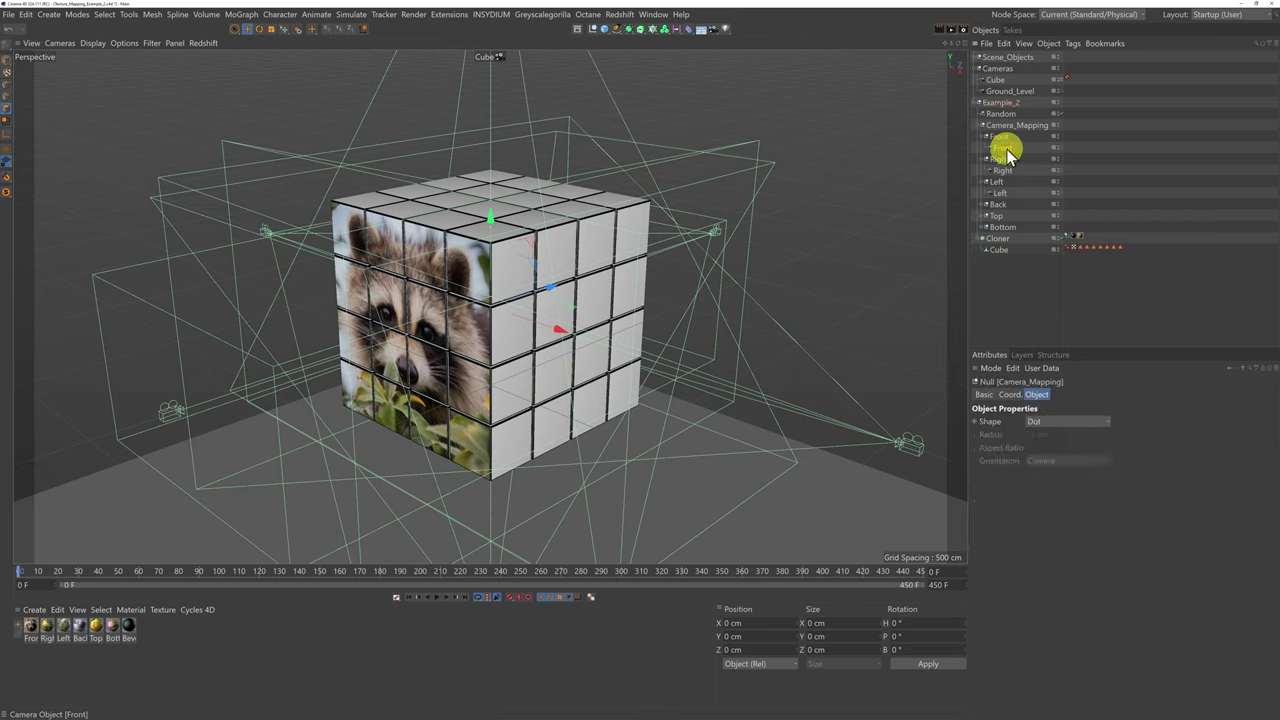
pyautogui.click(1002, 148)
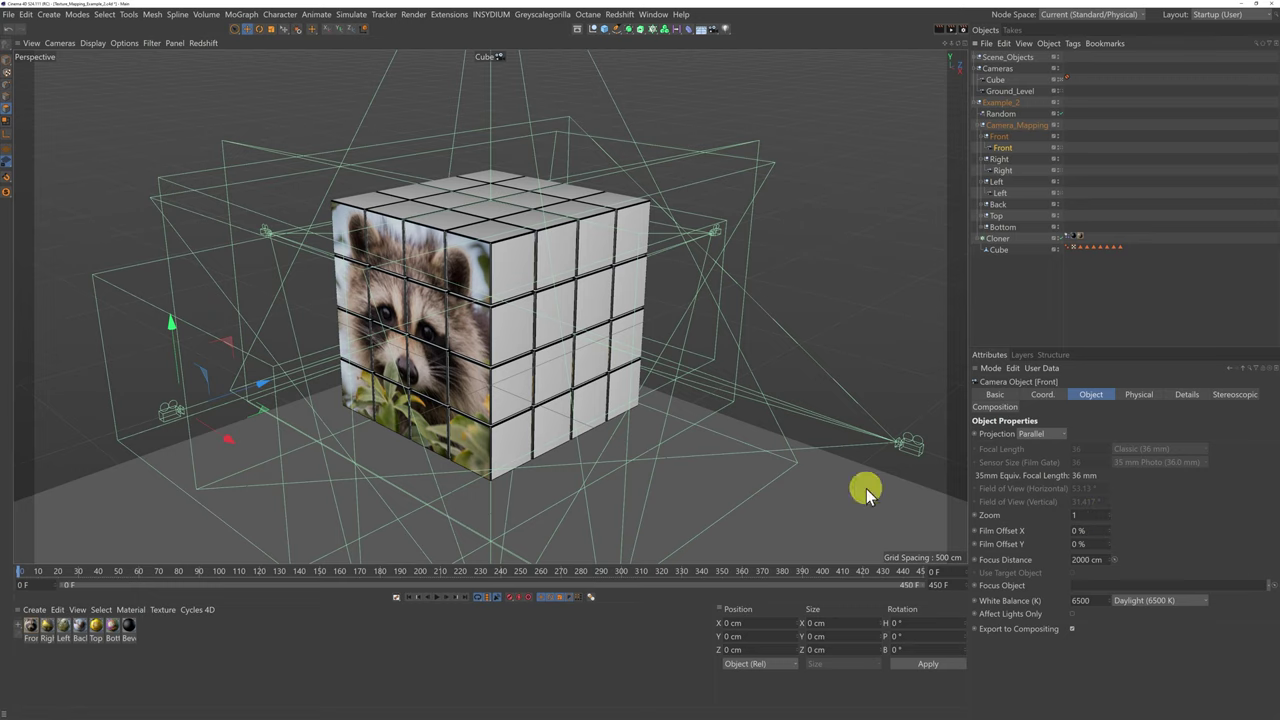
pyautogui.click(1110, 517)
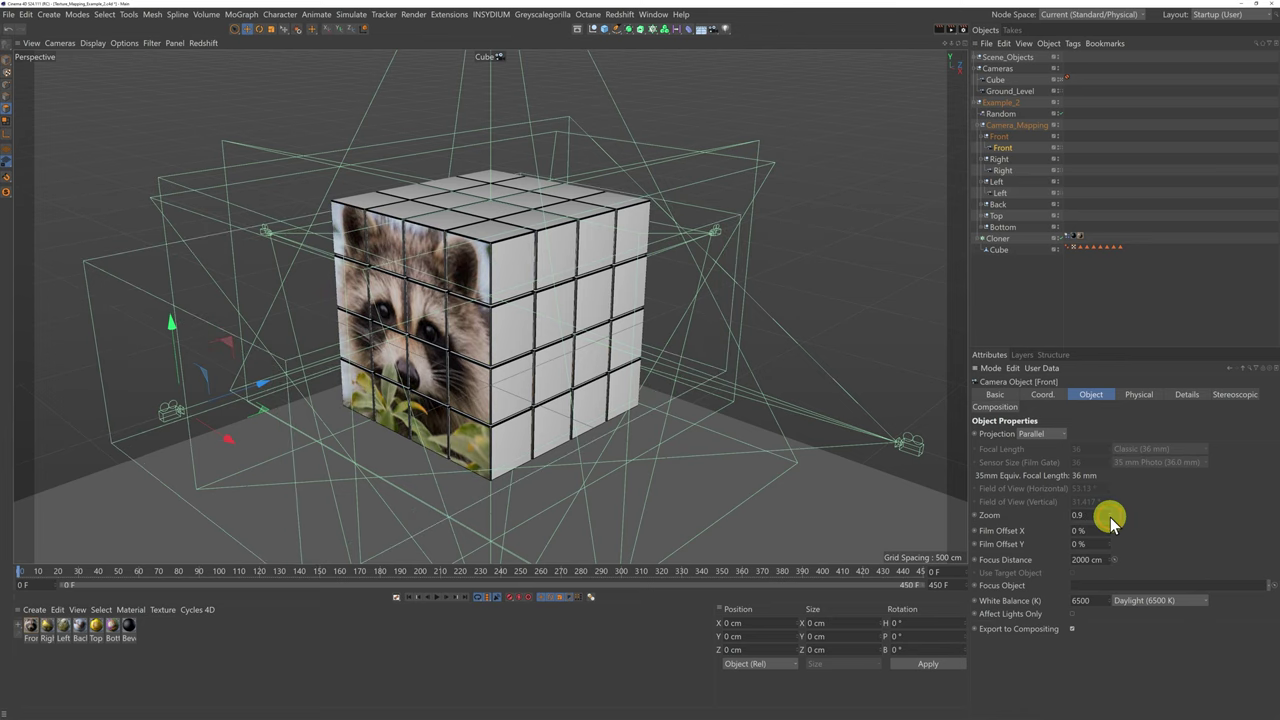
pyautogui.click(1110, 512)
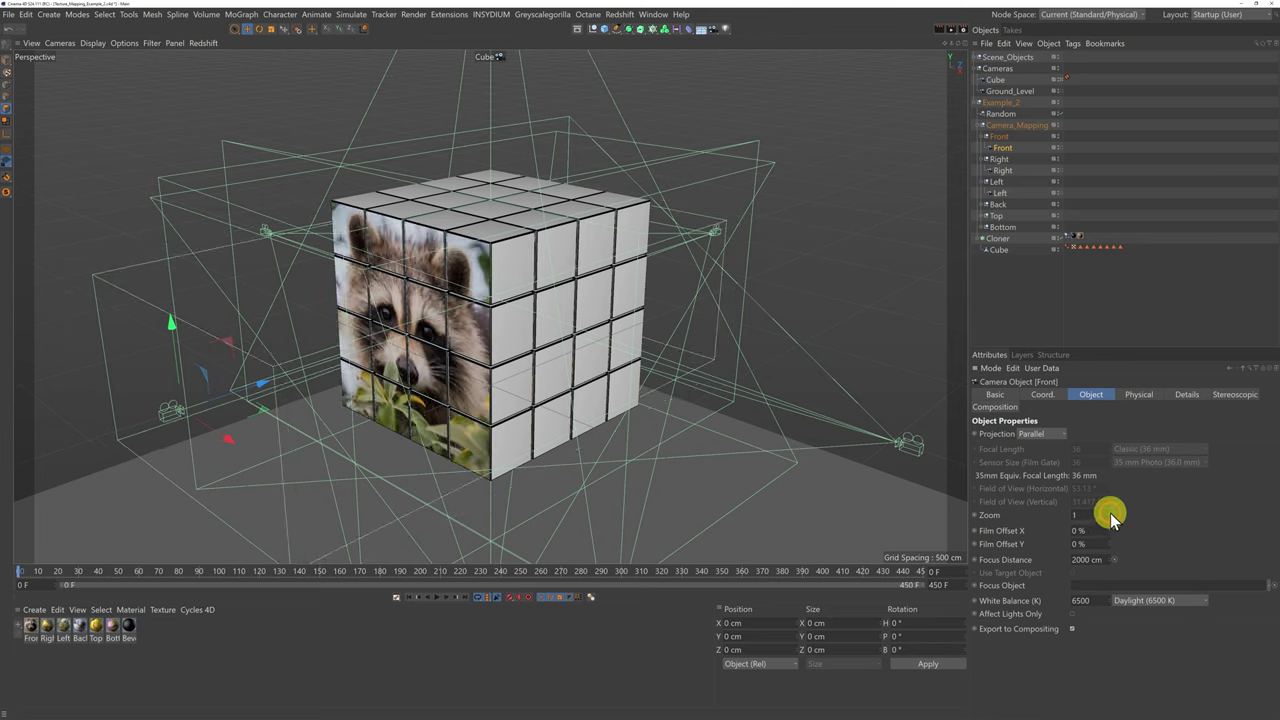
pyautogui.click(1110, 512)
pyautogui.click(1110, 512)
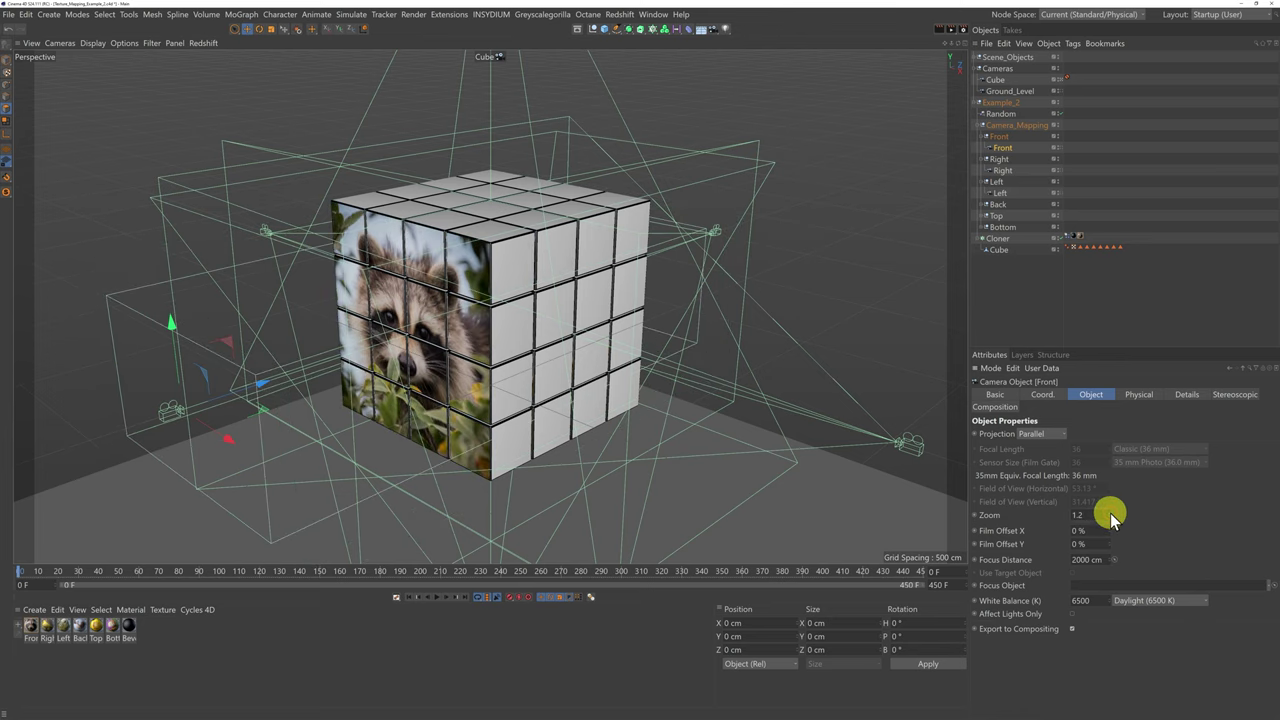
pyautogui.click(1110, 513)
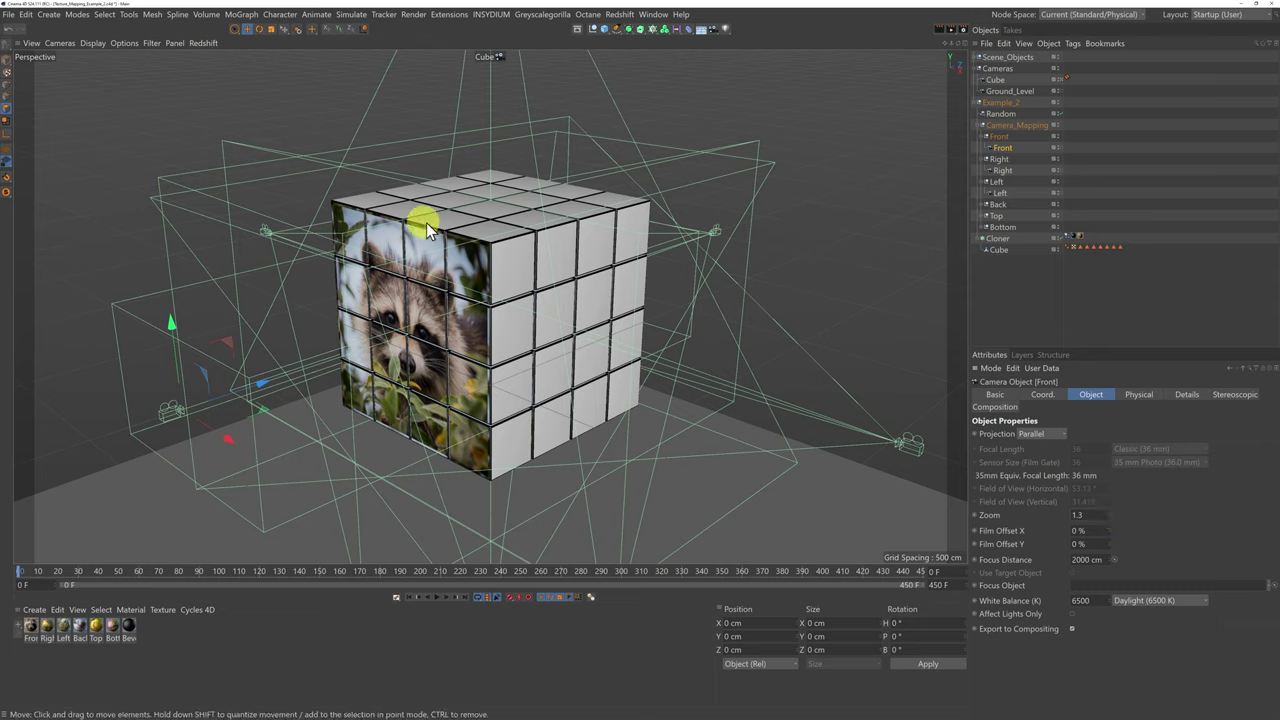
pyautogui.click(1110, 518)
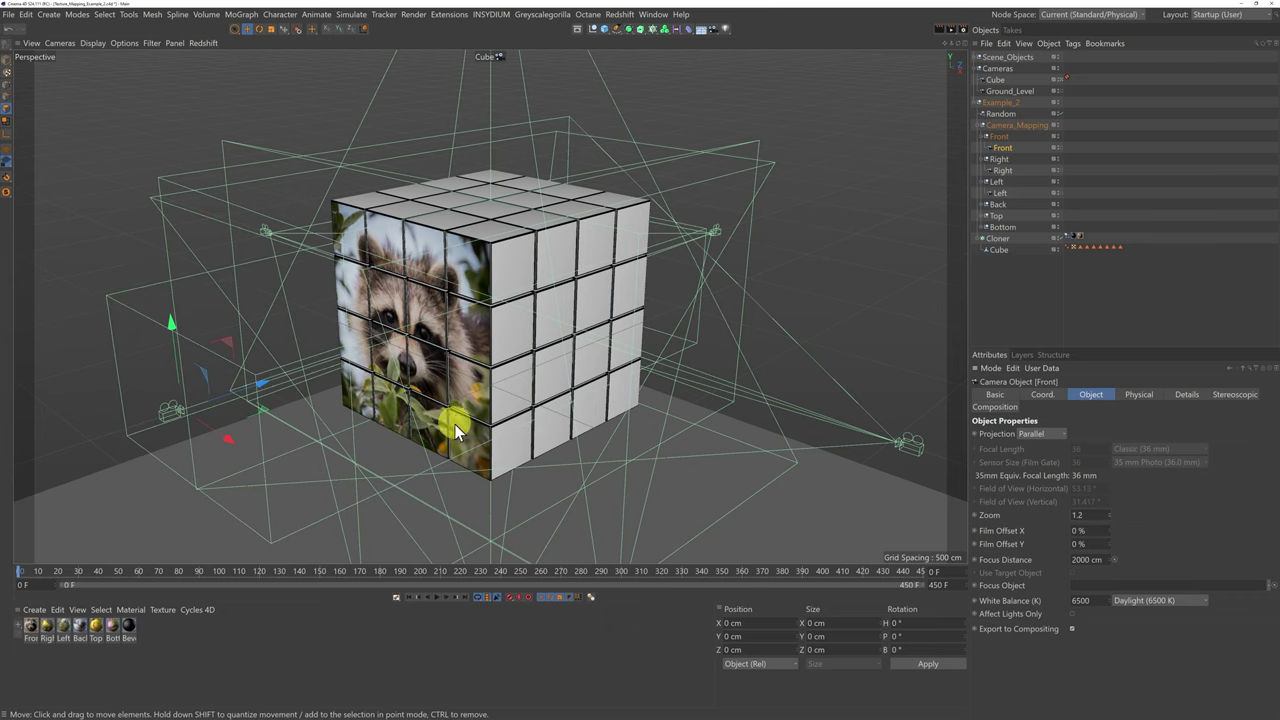
pyautogui.click(1005, 239)
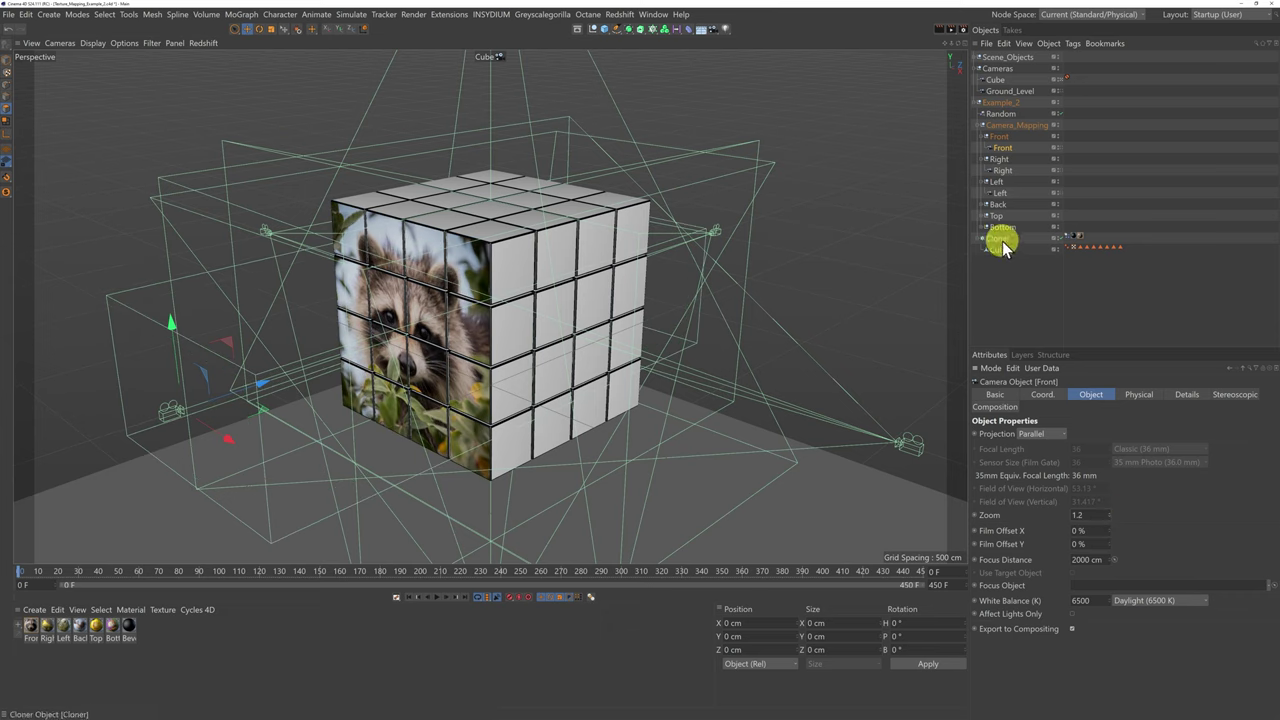
# Step the Cloner's third Count down to 1 and back up to 4 again.
pyautogui.click(1127, 518)
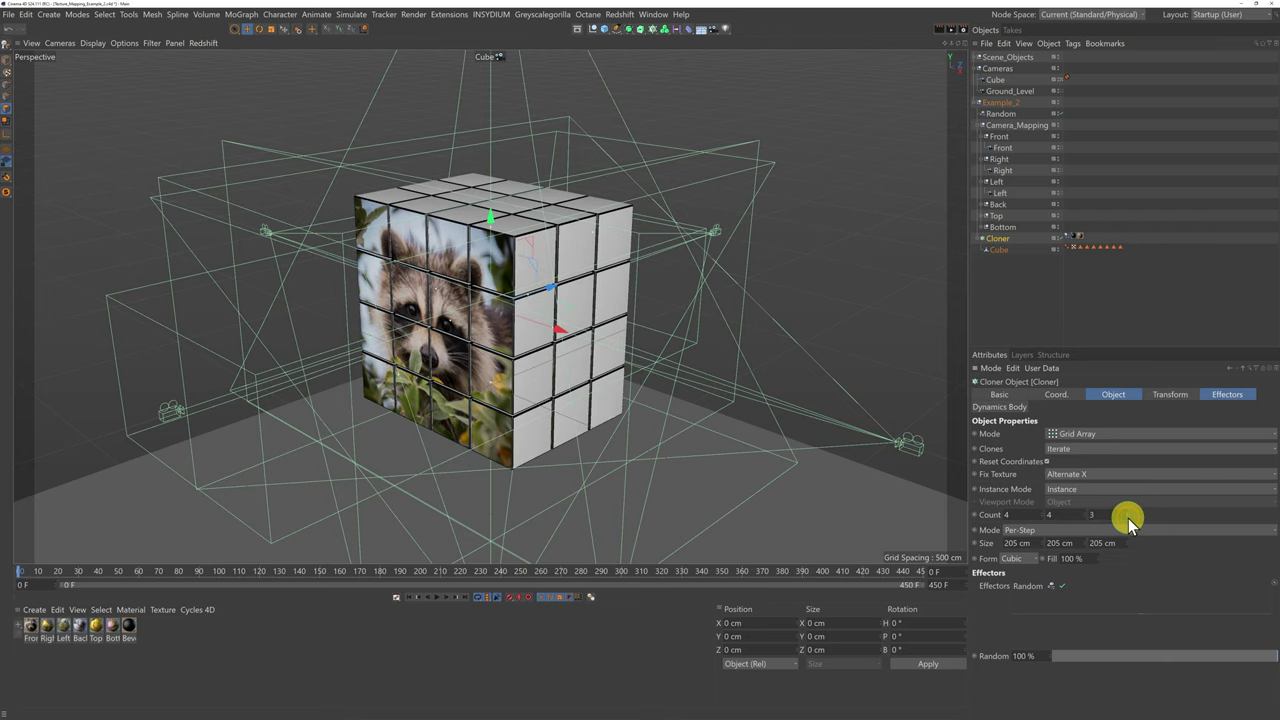
pyautogui.click(1127, 518)
pyautogui.click(1127, 518)
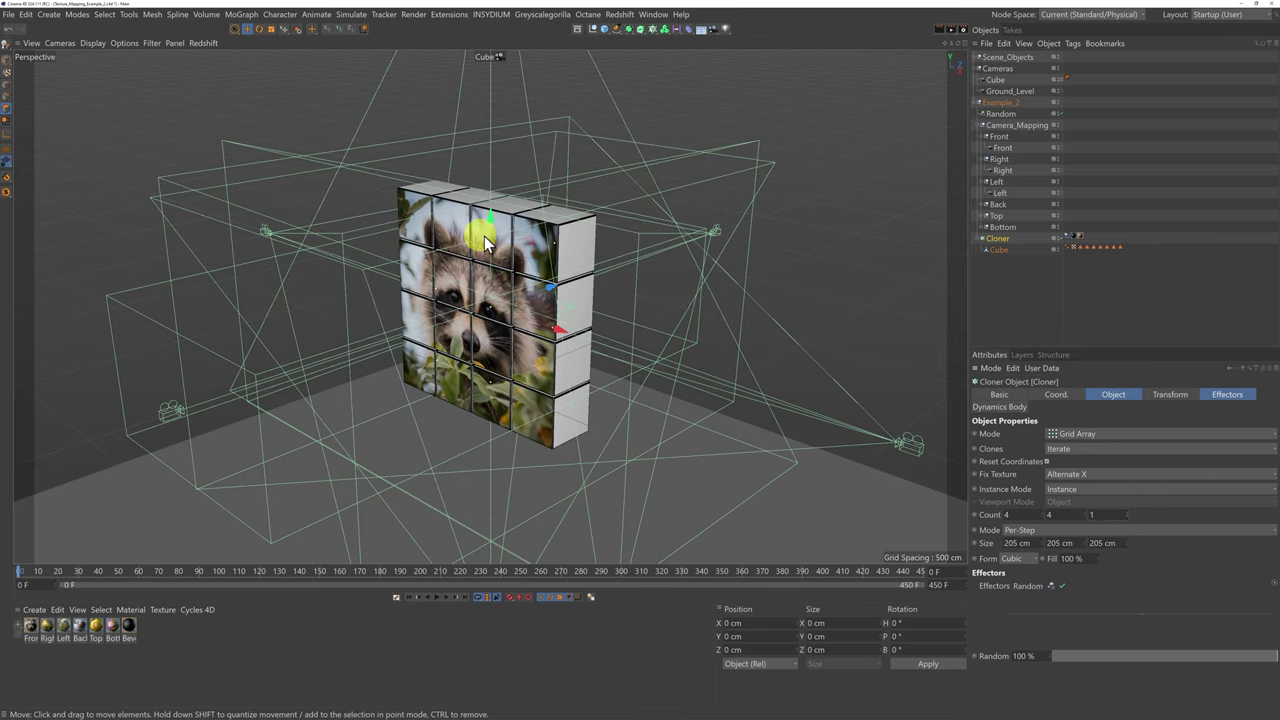
pyautogui.click(1127, 511)
pyautogui.click(1127, 511)
pyautogui.click(1127, 511)
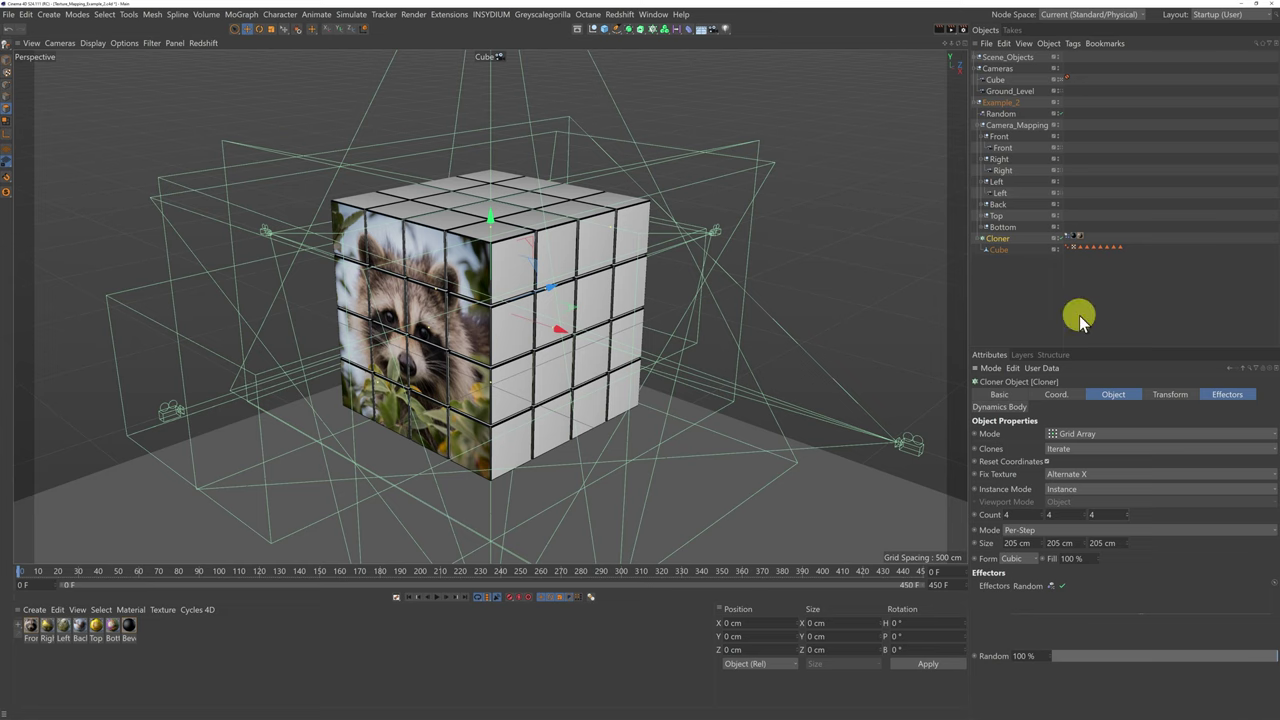
# Apply the six face photo materials to the Cloner, reorder a tag, and leave the Cube camera view.
pyautogui.moveTo(63, 625); pyautogui.dragTo(1008, 237)
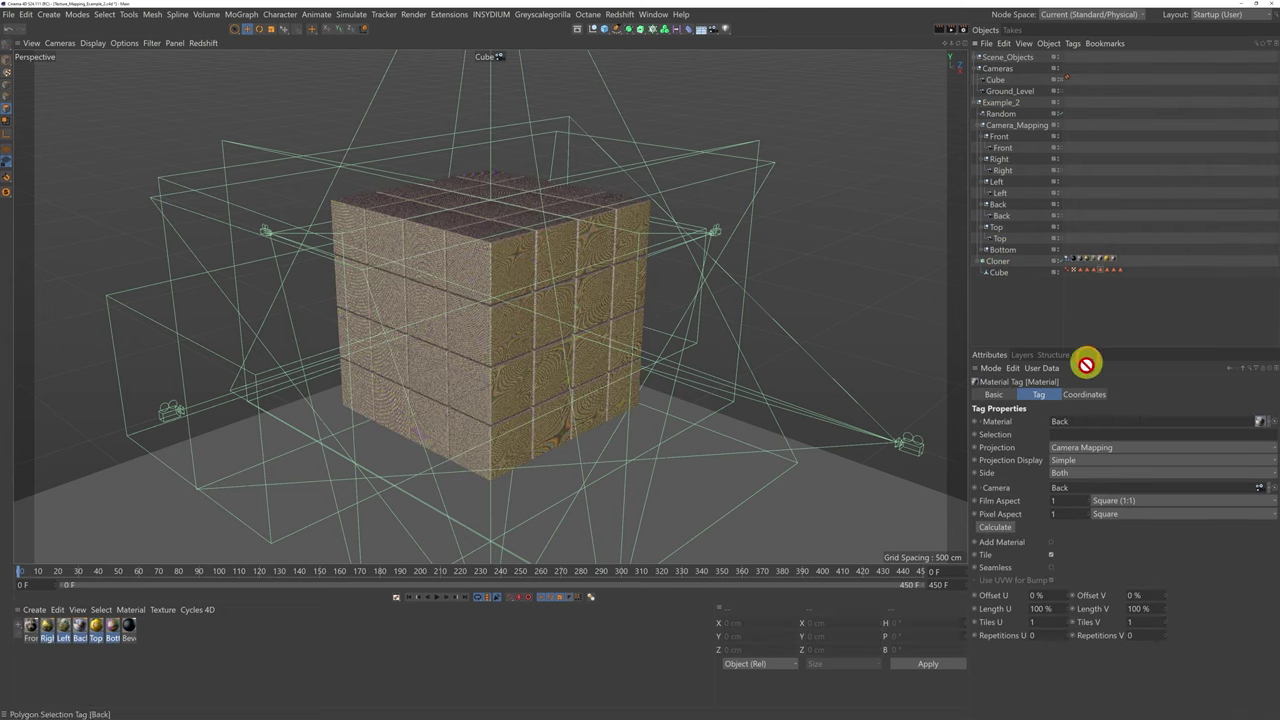
pyautogui.moveTo(1110, 270); pyautogui.dragTo(1006, 171)
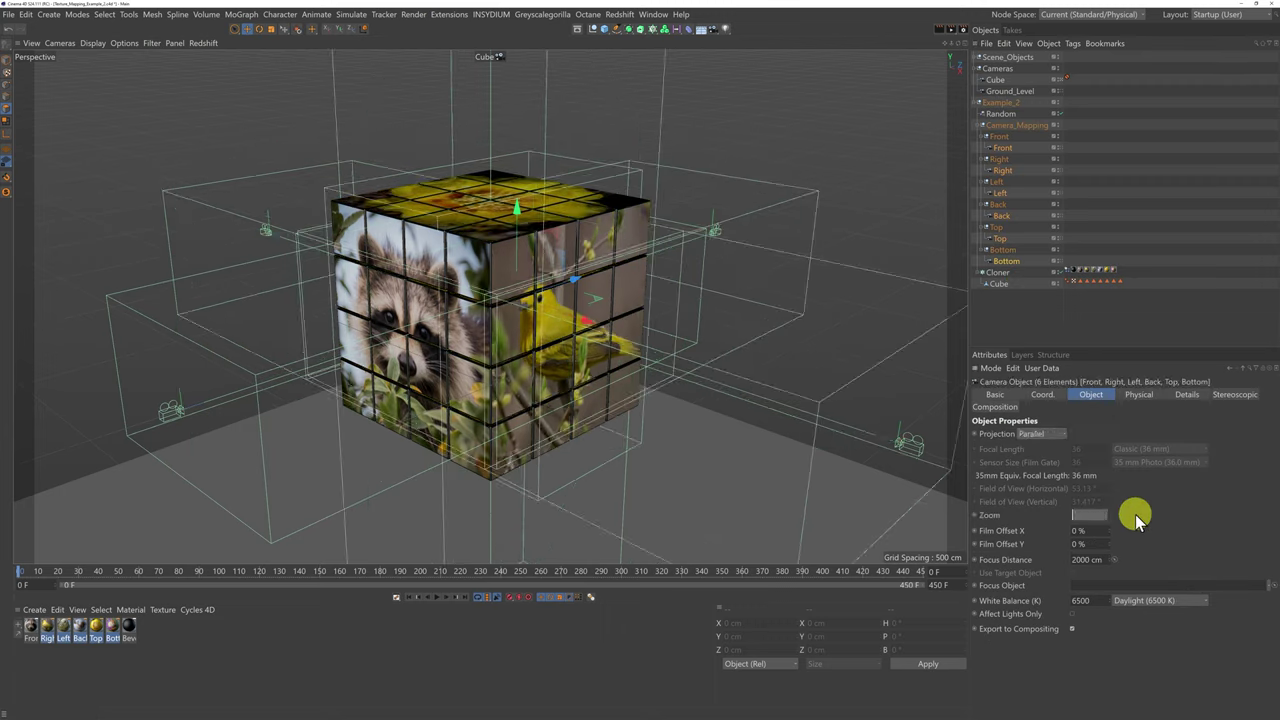
pyautogui.click(1057, 127)
pyautogui.click(1063, 88)
pyautogui.click(1060, 86)
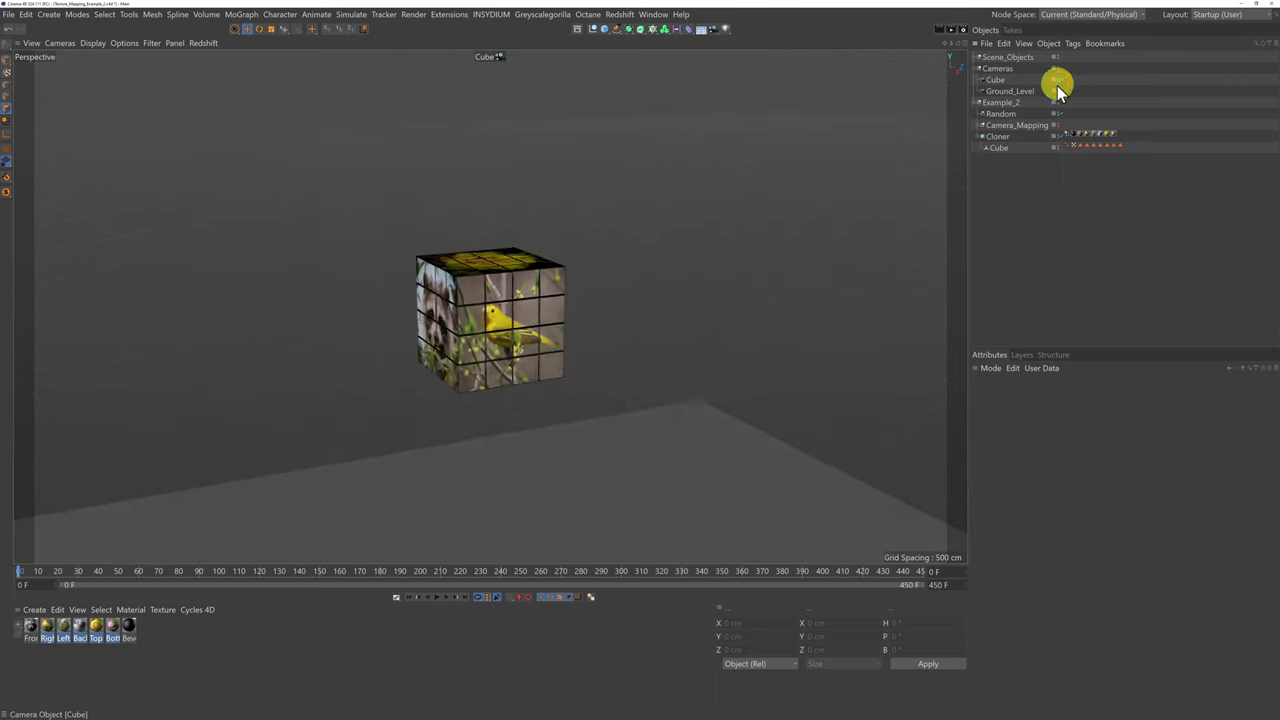
# Set the Cloner's Fix Texture to Straight, then look through the Ground_Level camera.
pyautogui.scroll(10, 539, 351)
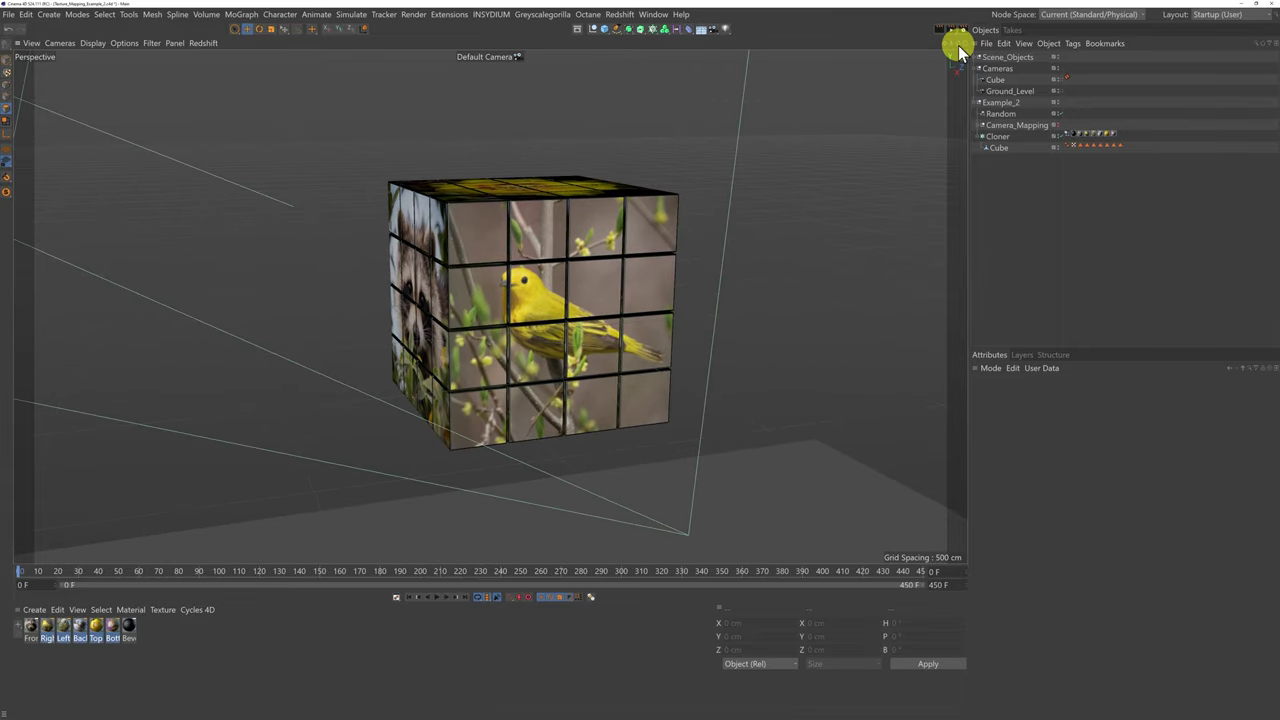
pyautogui.moveTo(958, 44); pyautogui.dragTo(640, 360)
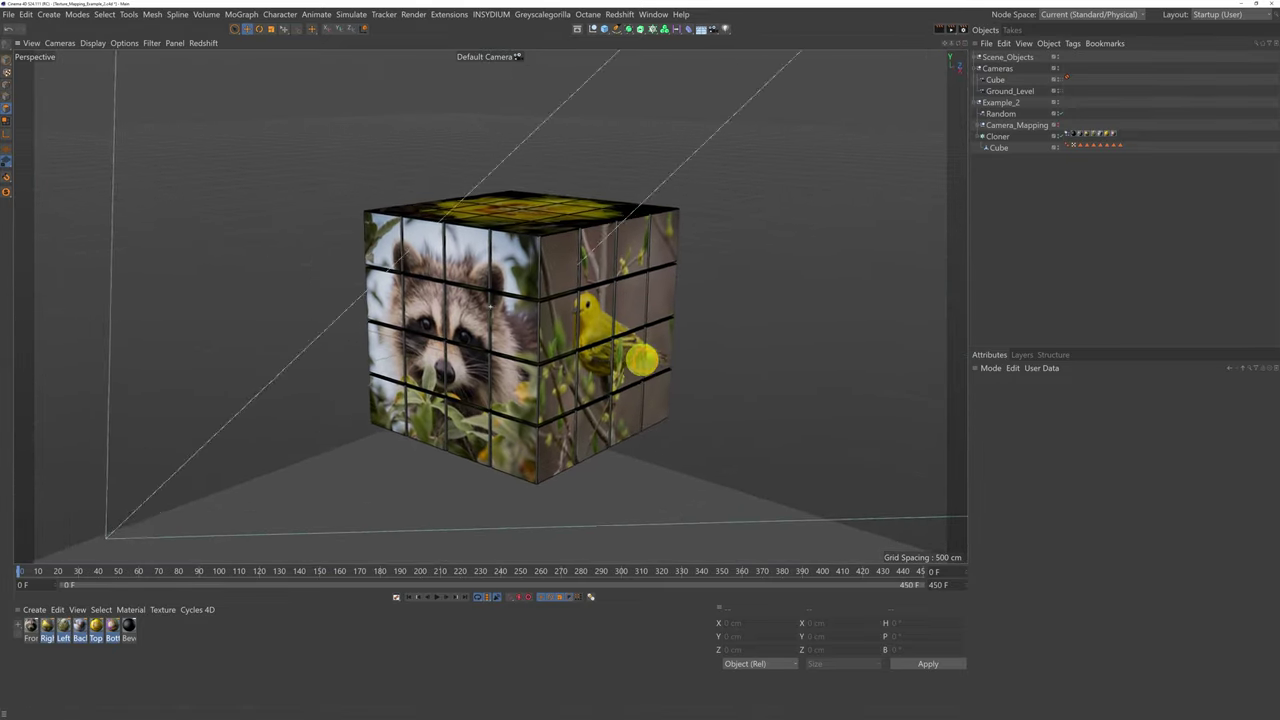
pyautogui.click(997, 136)
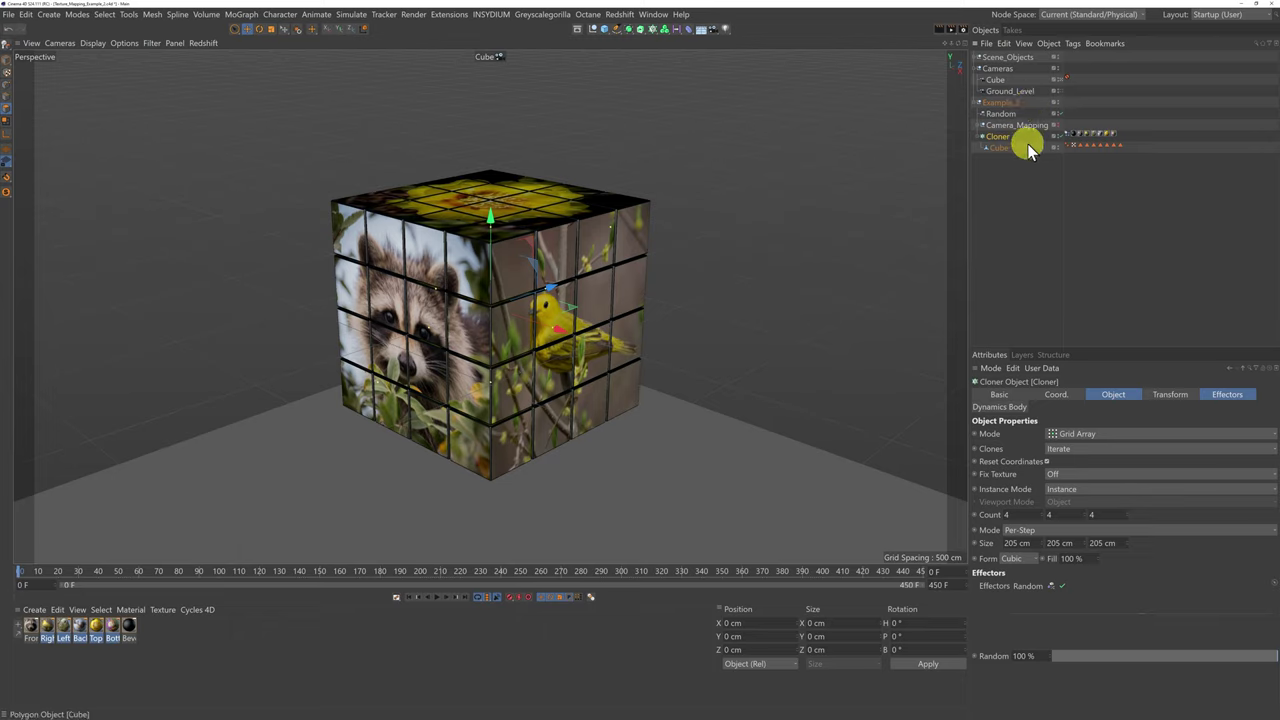
pyautogui.click(1064, 474)
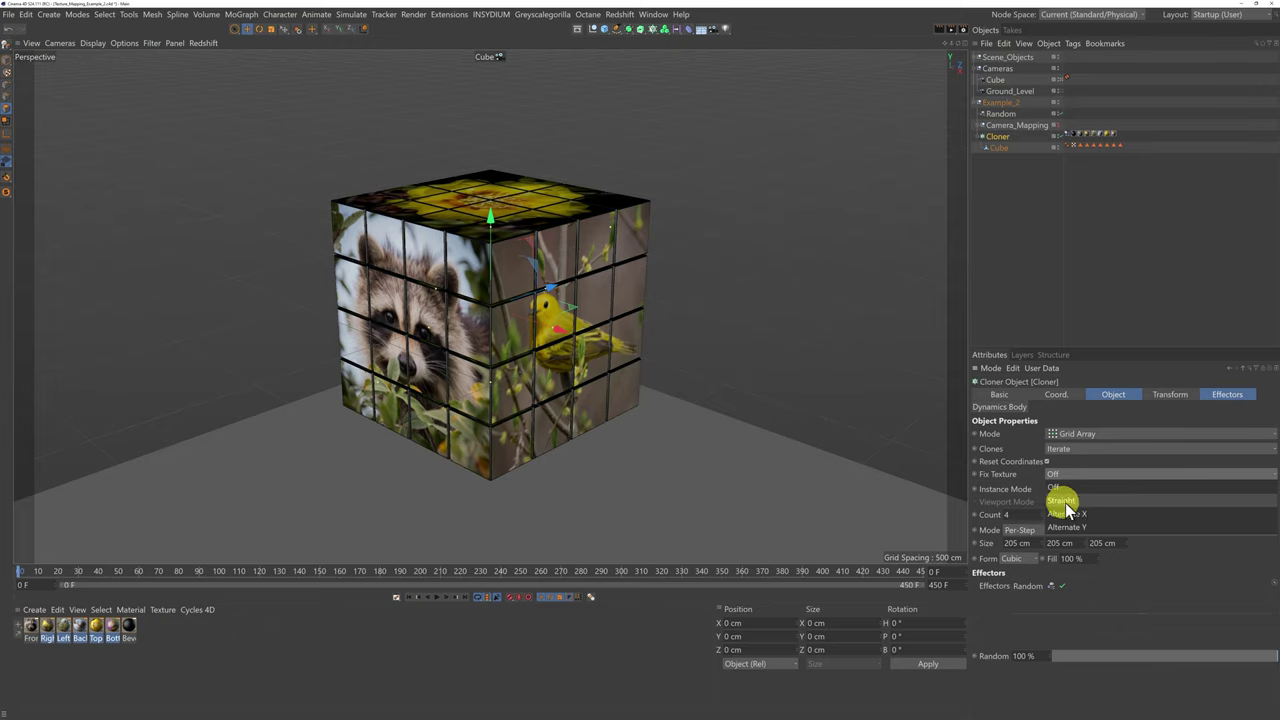
pyautogui.click(1063, 501)
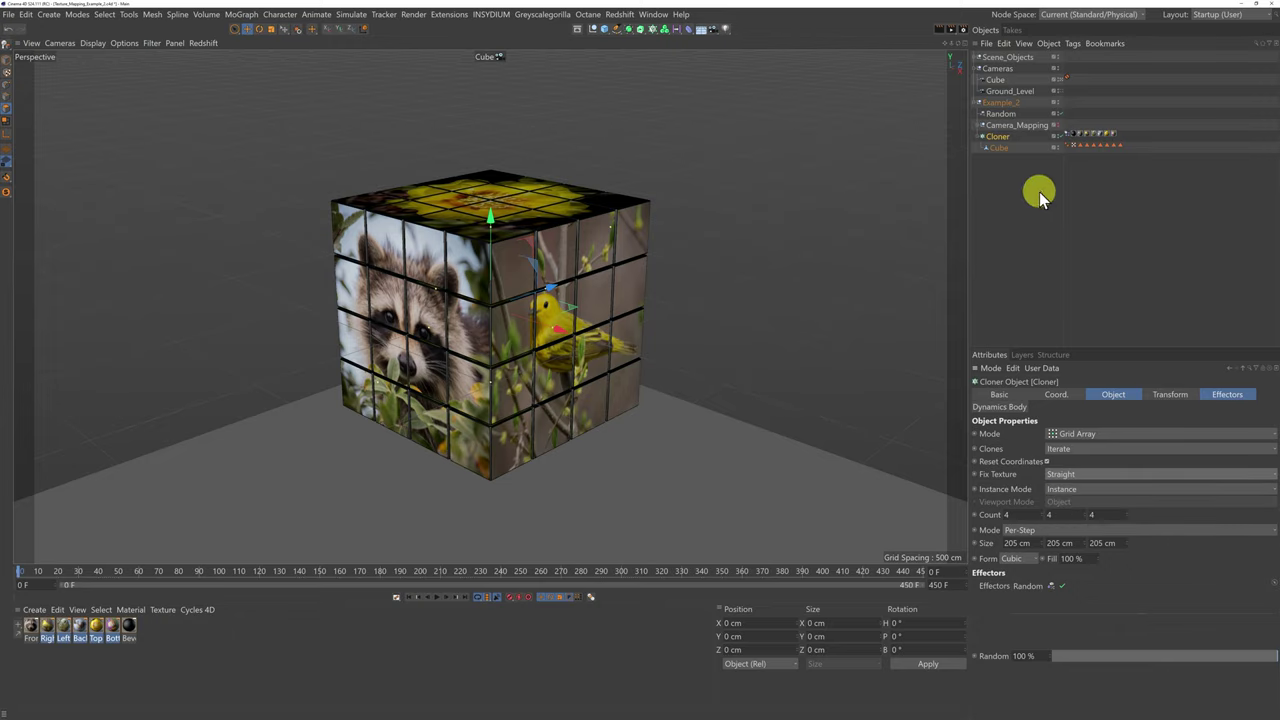
pyautogui.click(1057, 91)
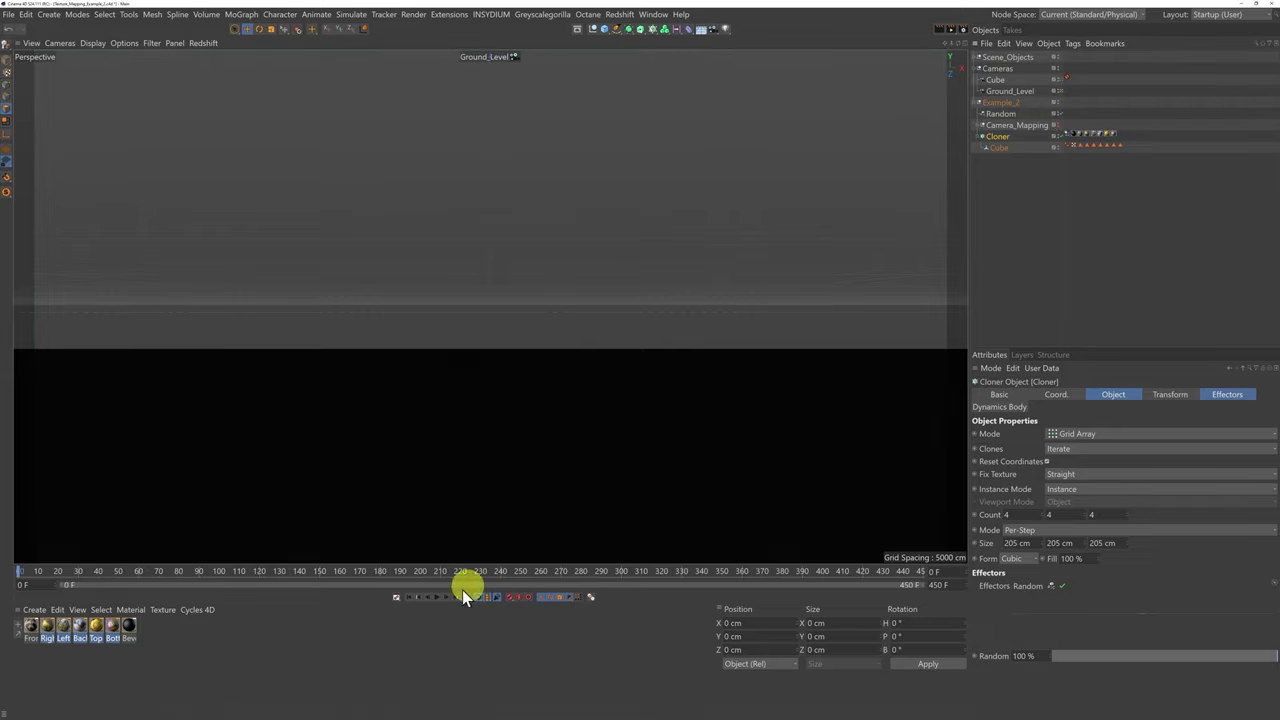
# Play the falling-cubes animation, rewind to frame 0, and view through the Cube camera.
pyautogui.click(436, 597)
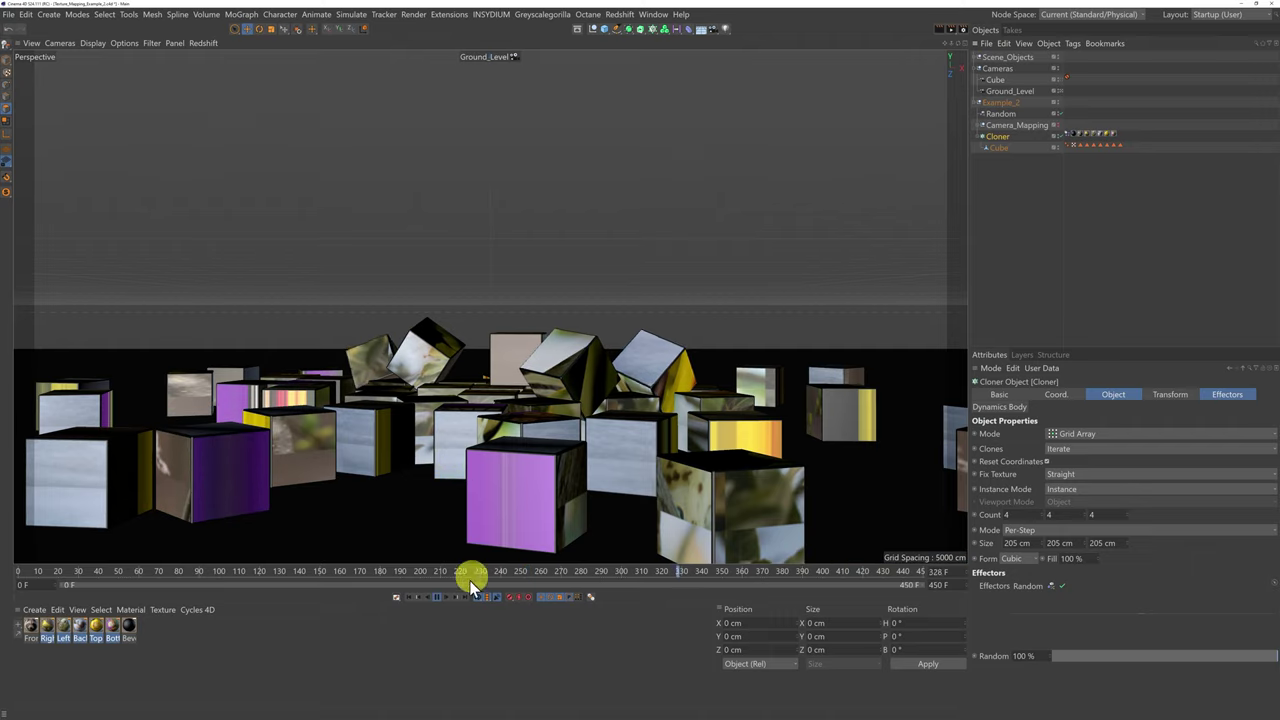
pyautogui.click(412, 601)
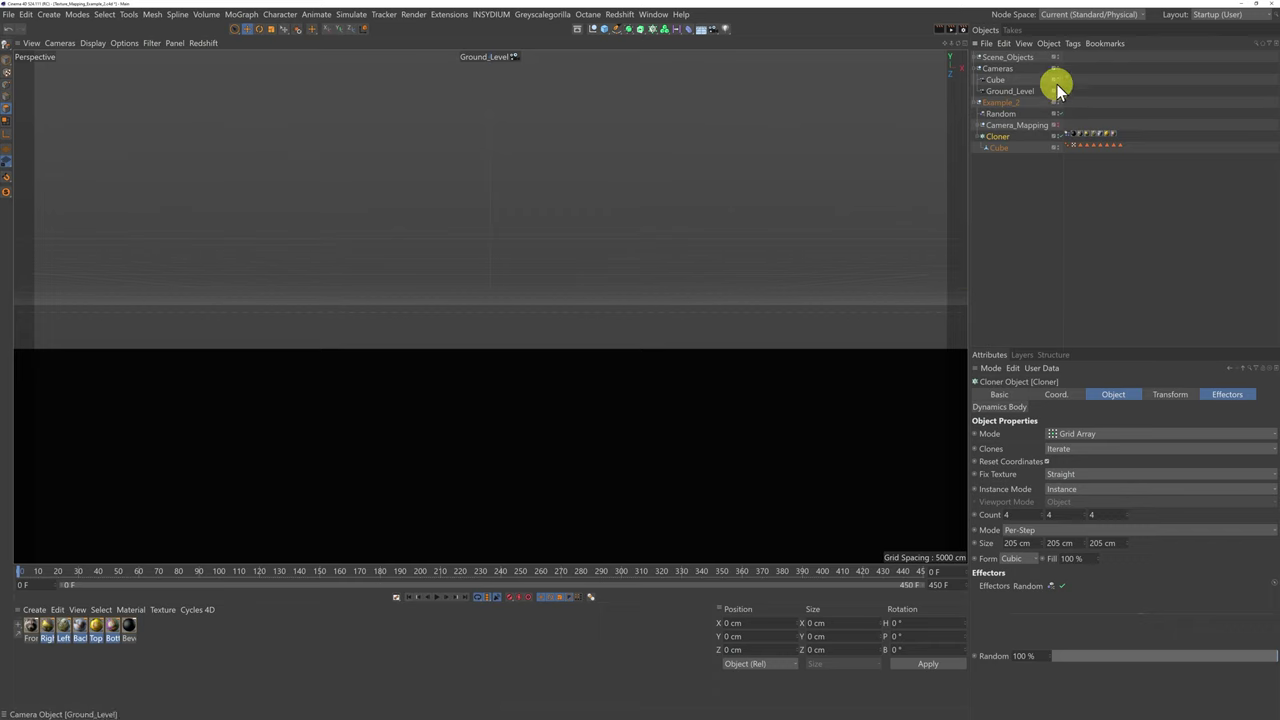
pyautogui.click(1058, 80)
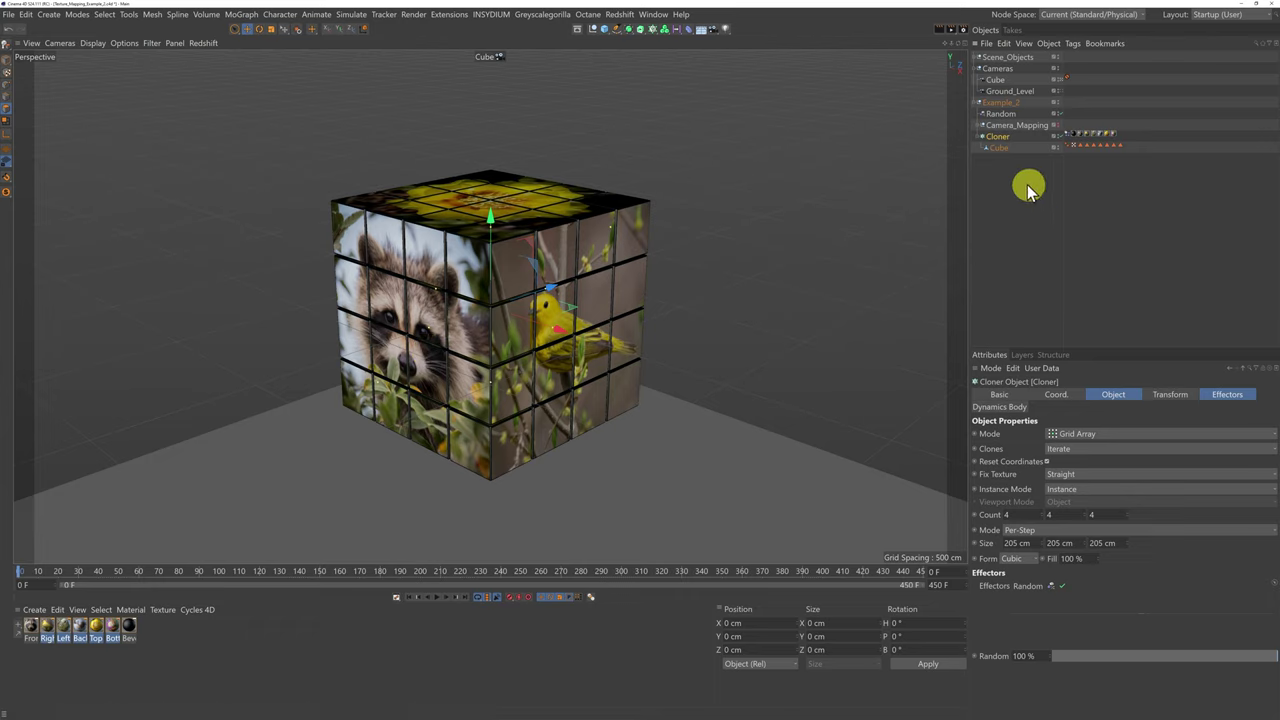
# Duplicate the Cloner below itself and hide the original Cloner in viewport and render.
pyautogui.click(980, 138)
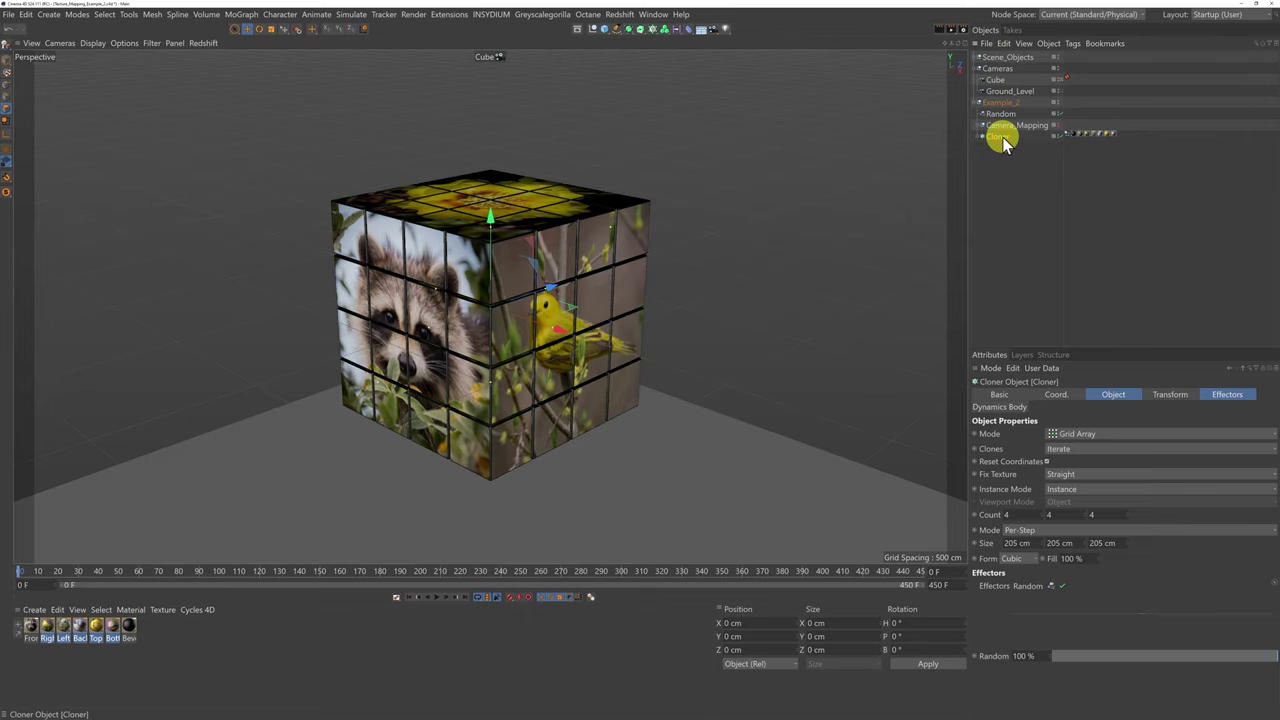
pyautogui.keyDown('ctrl'); pyautogui.moveTo(1003, 139); pyautogui.dragTo(1045, 148); pyautogui.keyUp('ctrl')
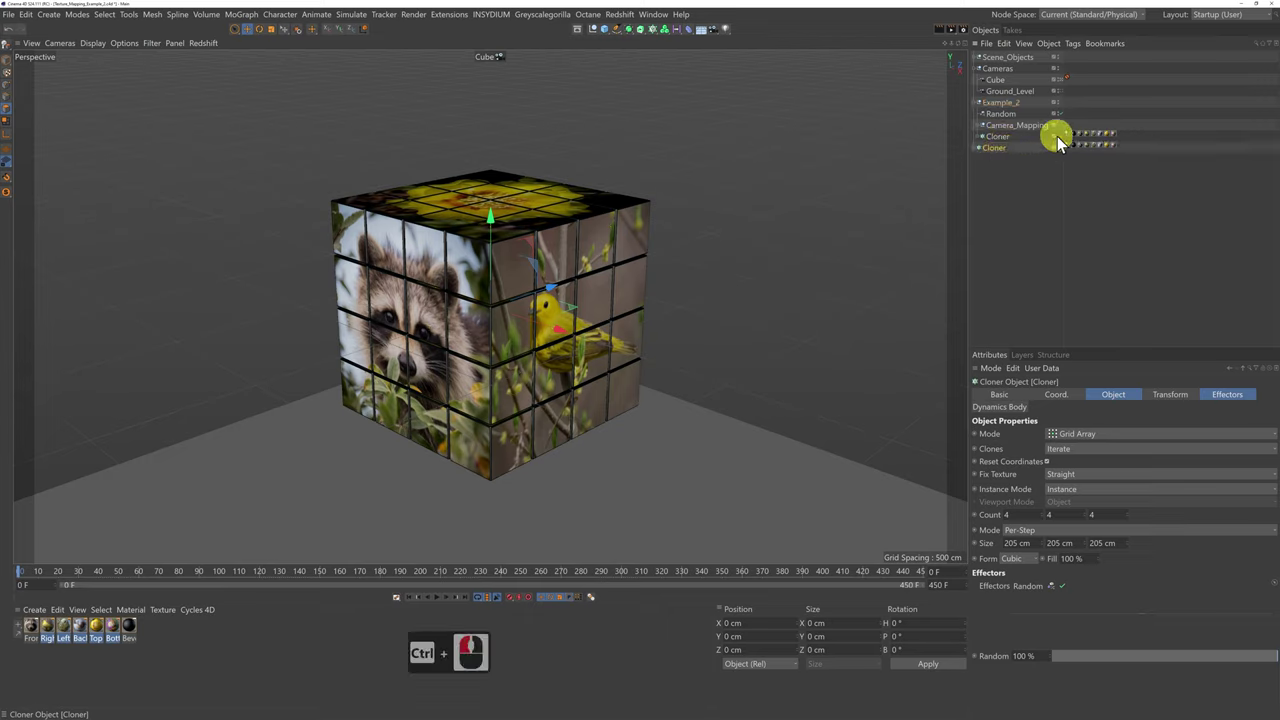
pyautogui.keyDown('alt'); pyautogui.doubleClick(1058, 136); pyautogui.keyUp('alt')
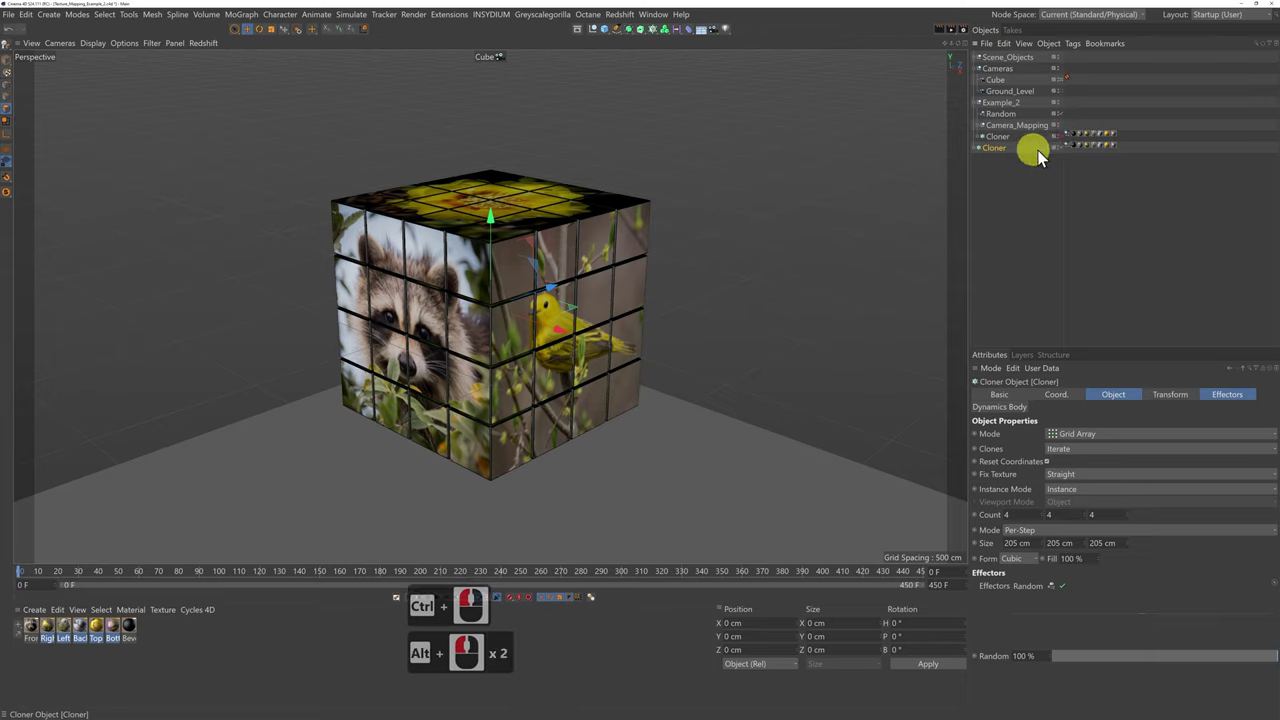
pyautogui.click(975, 148)
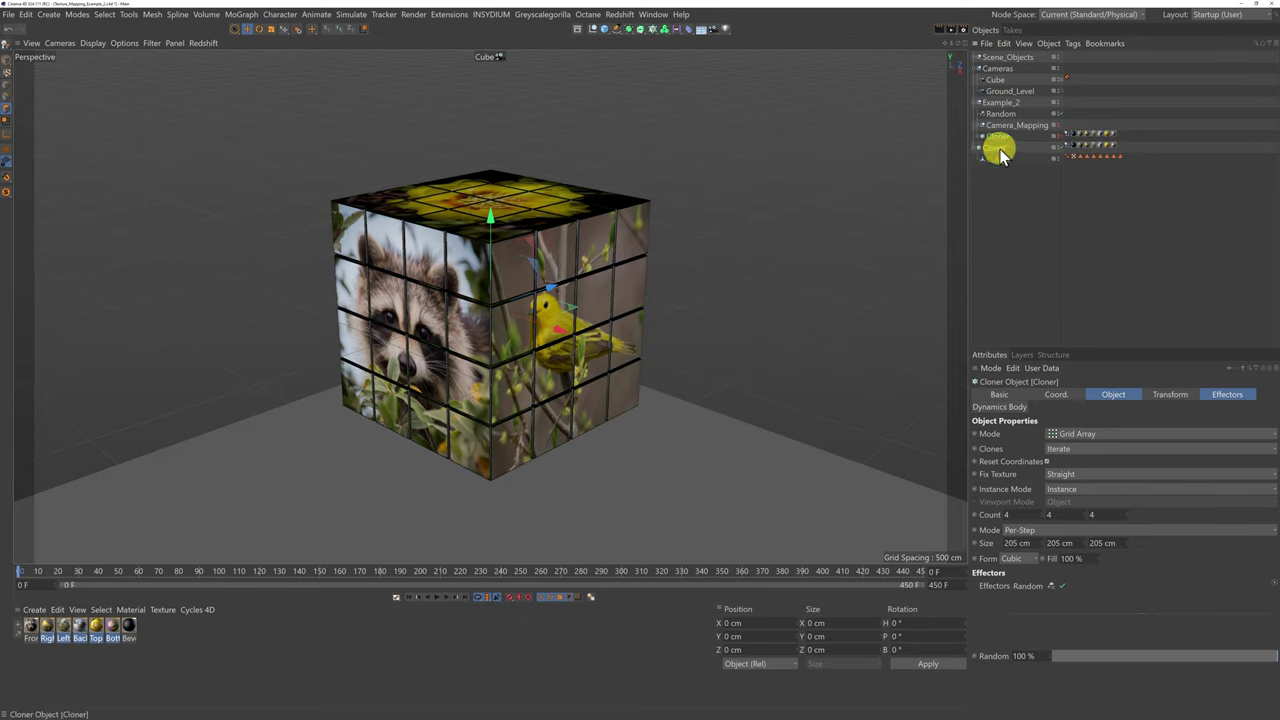
# Make the copied Cloner editable with C, turning it into cubes Cube 0 to Cube 63.
pyautogui.press('c')
pyautogui.scroll(-10, 1016, 280)
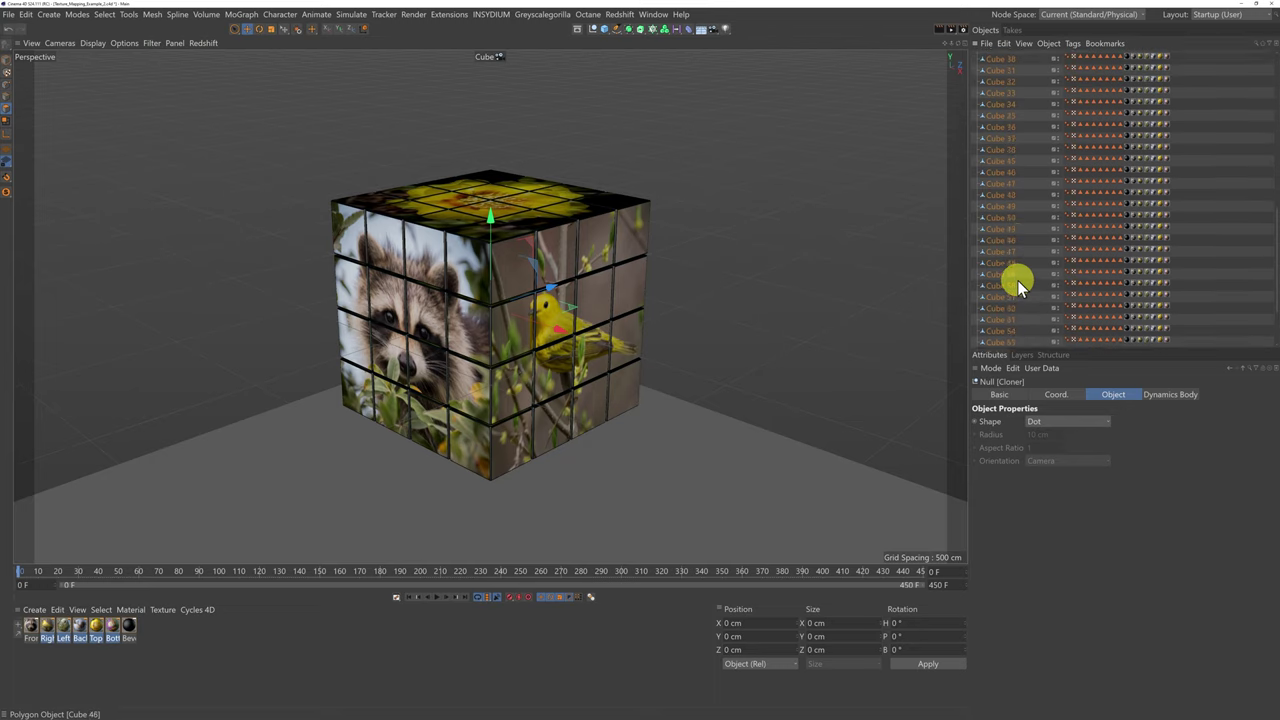
pyautogui.scroll(5, 1022, 300)
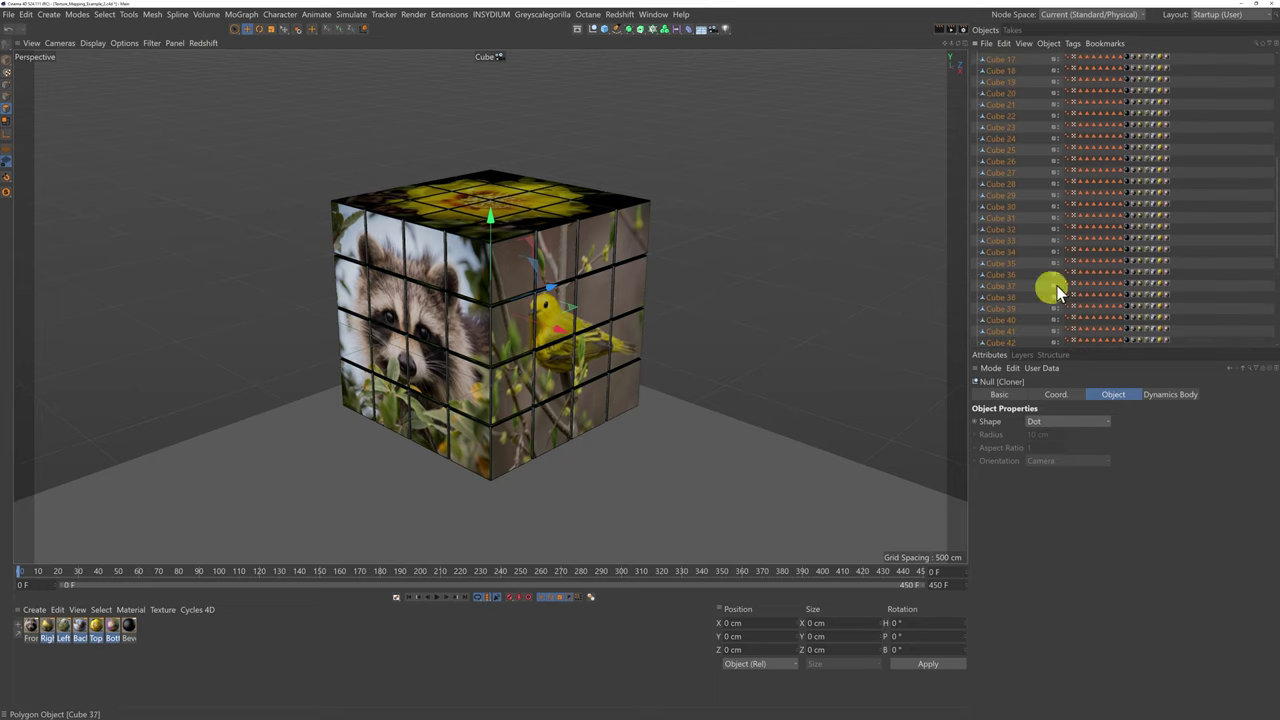
pyautogui.scroll(6, 1015, 166)
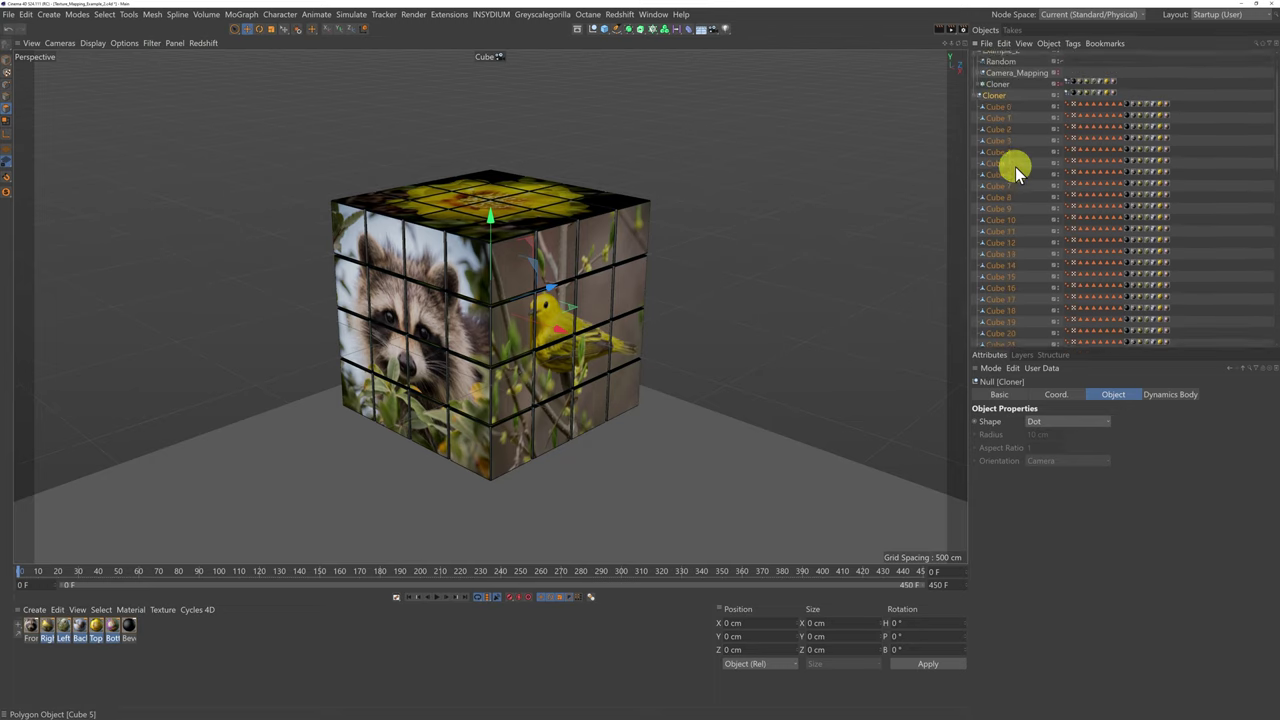
# Test-move Cube 0 along Z and X in Model mode, undo it, and enlarge the object list.
pyautogui.click(1005, 160)
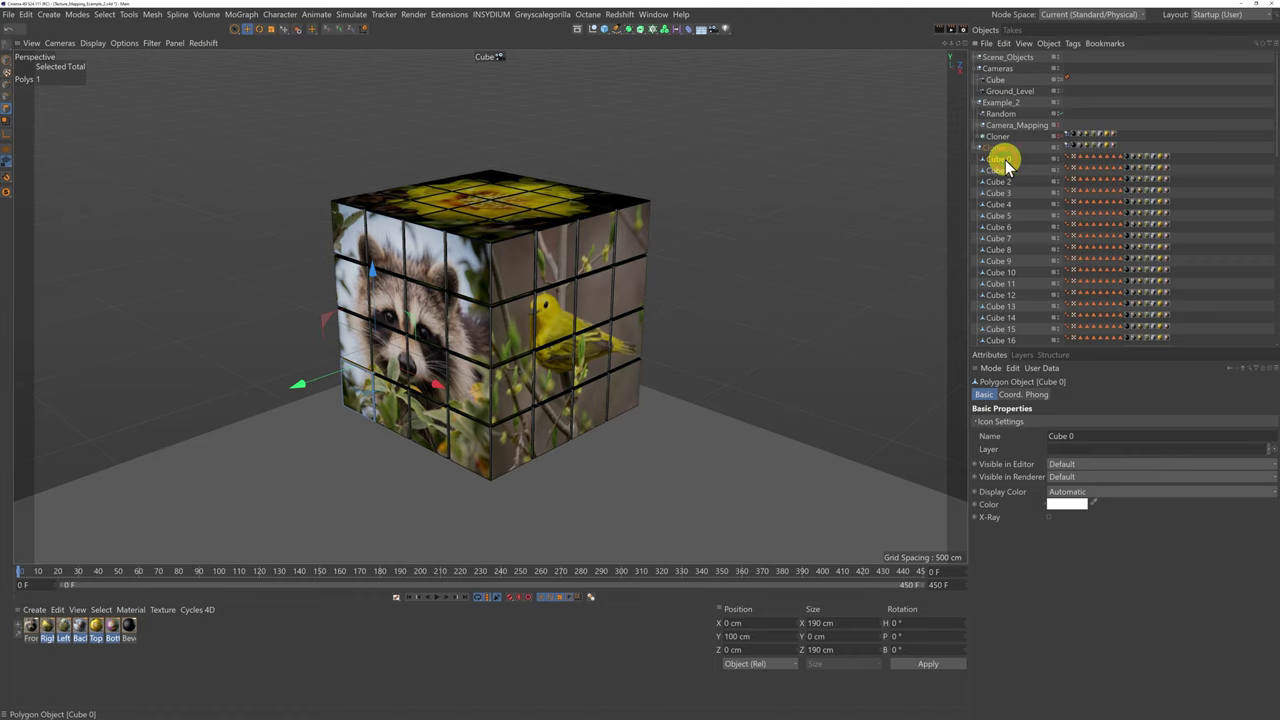
pyautogui.click(6, 62)
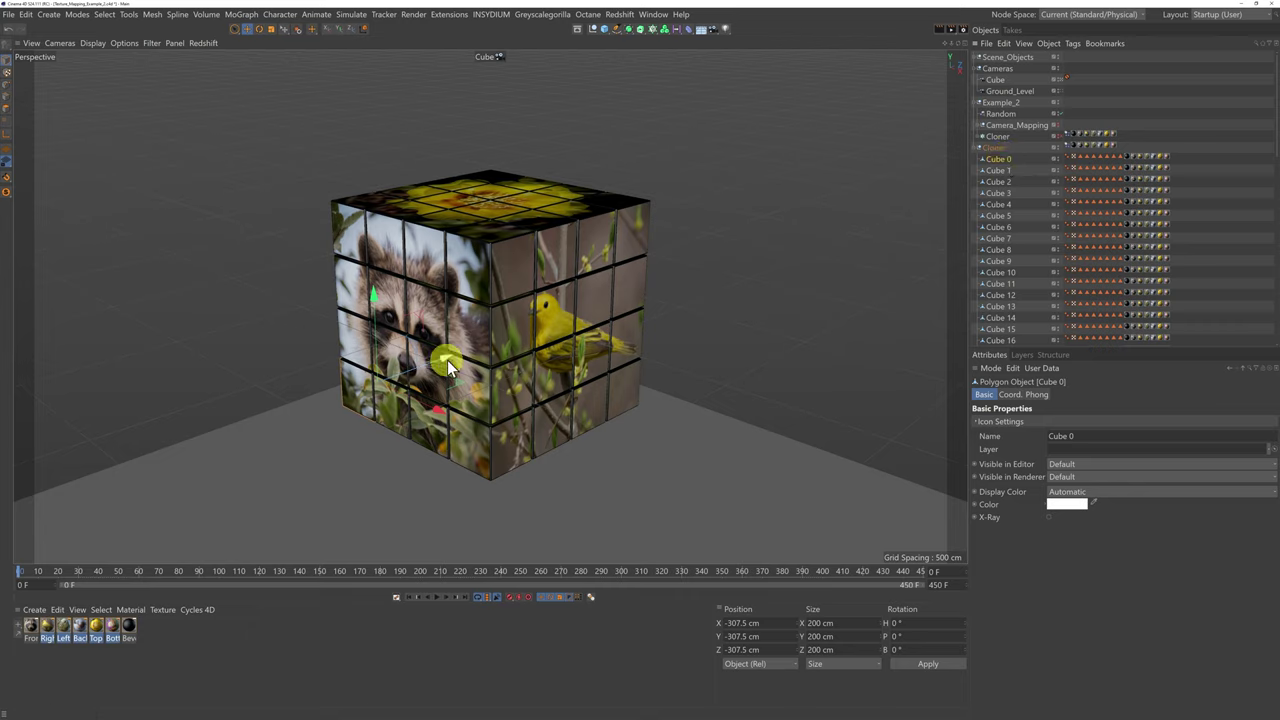
pyautogui.moveTo(448, 357); pyautogui.dragTo(257, 434)
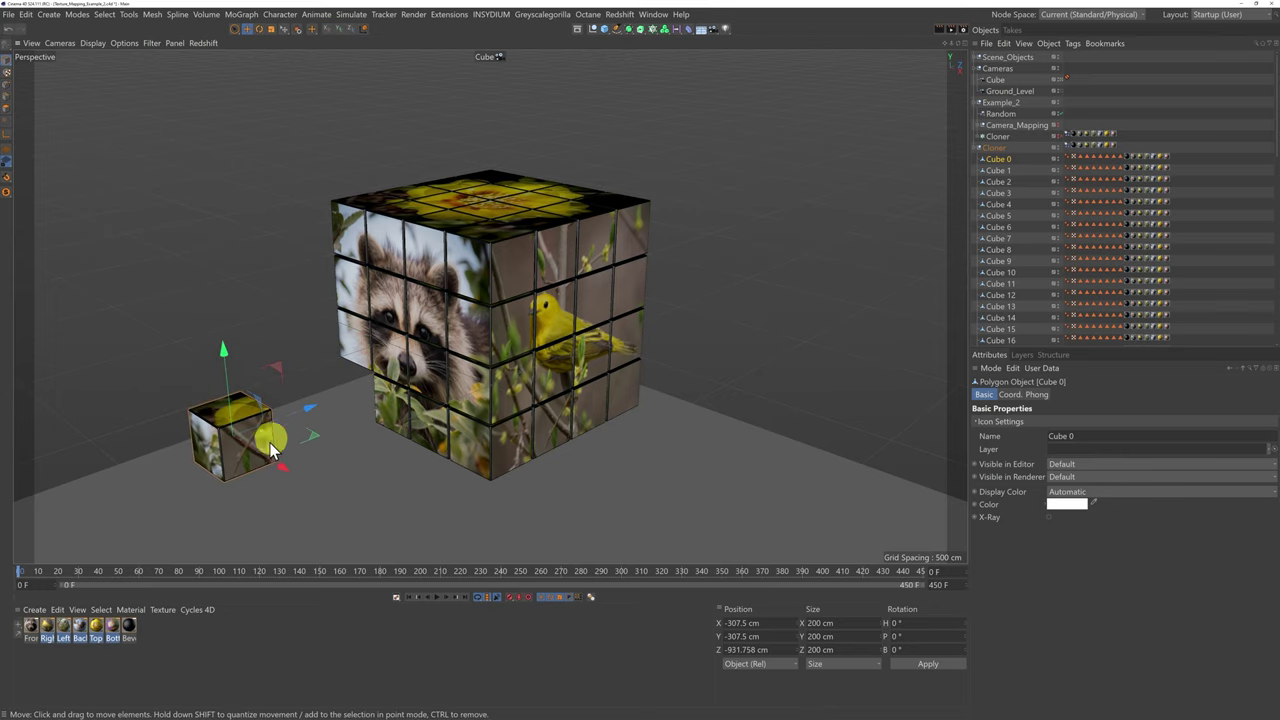
pyautogui.moveTo(279, 478); pyautogui.dragTo(363, 520)
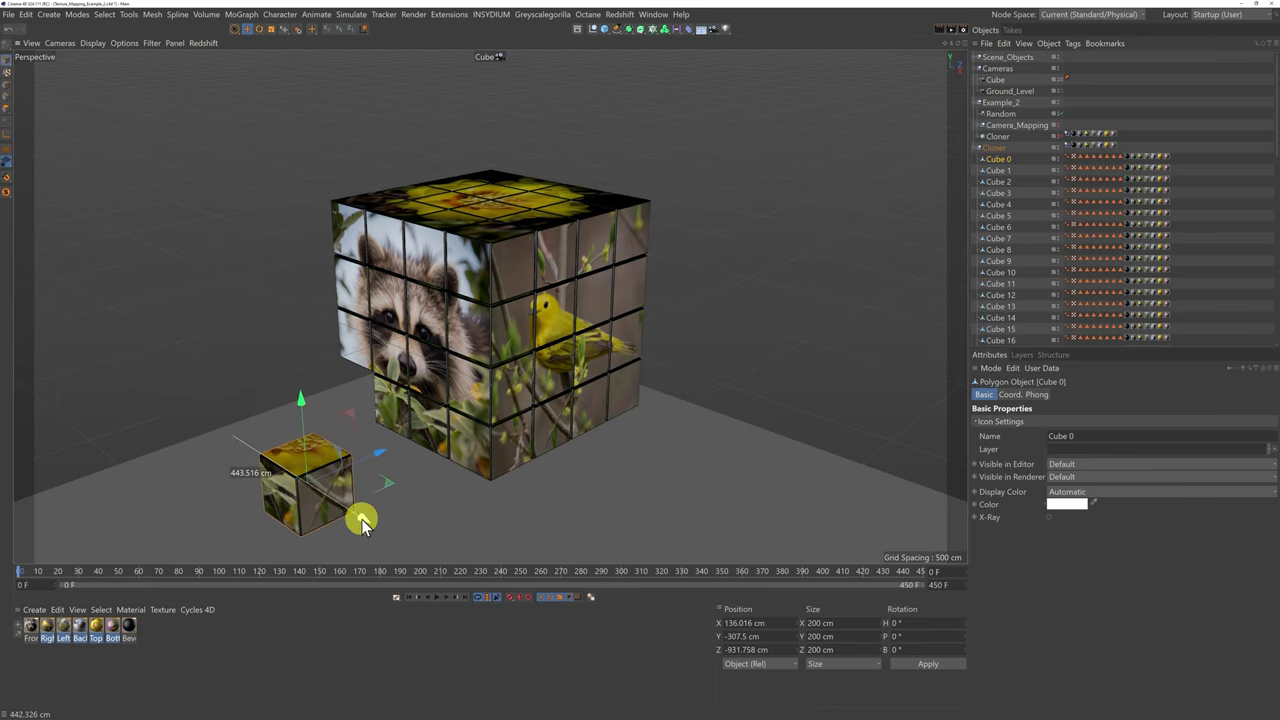
pyautogui.hotkey('ctrl', 'z')
pyautogui.hotkey('ctrl', 'z')
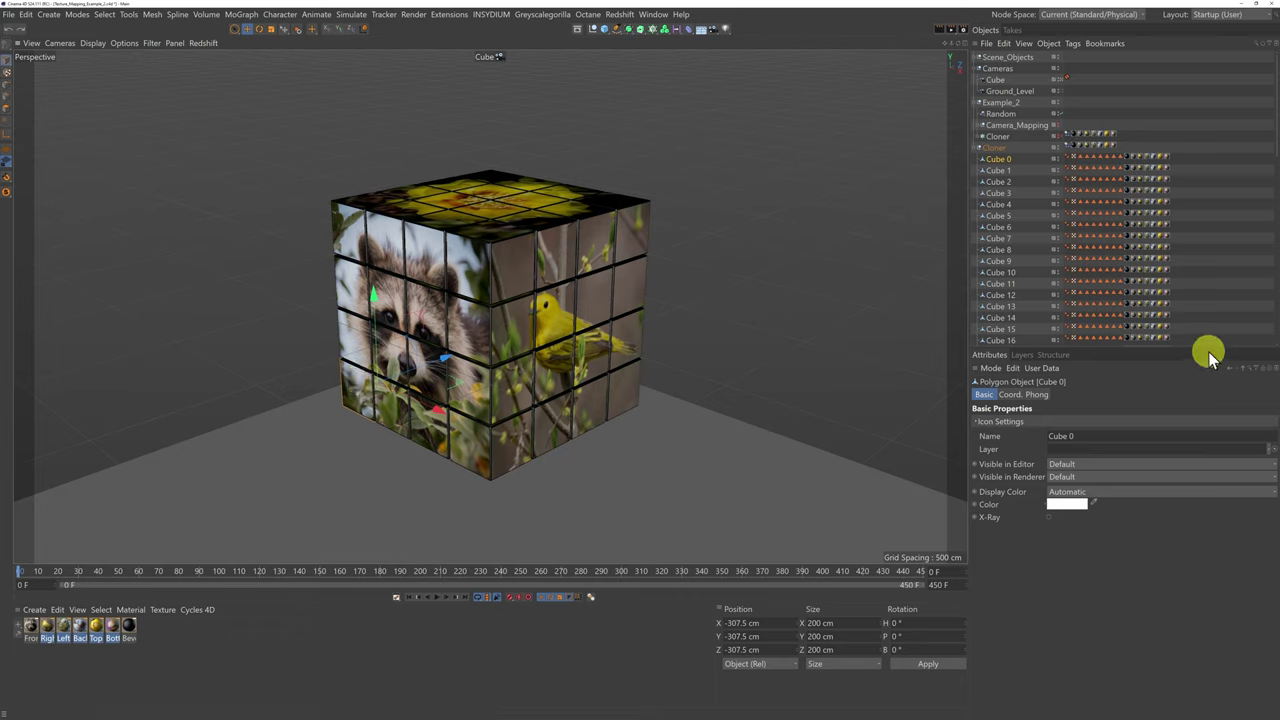
pyautogui.moveTo(1222, 480); pyautogui.dragTo(1249, 612)
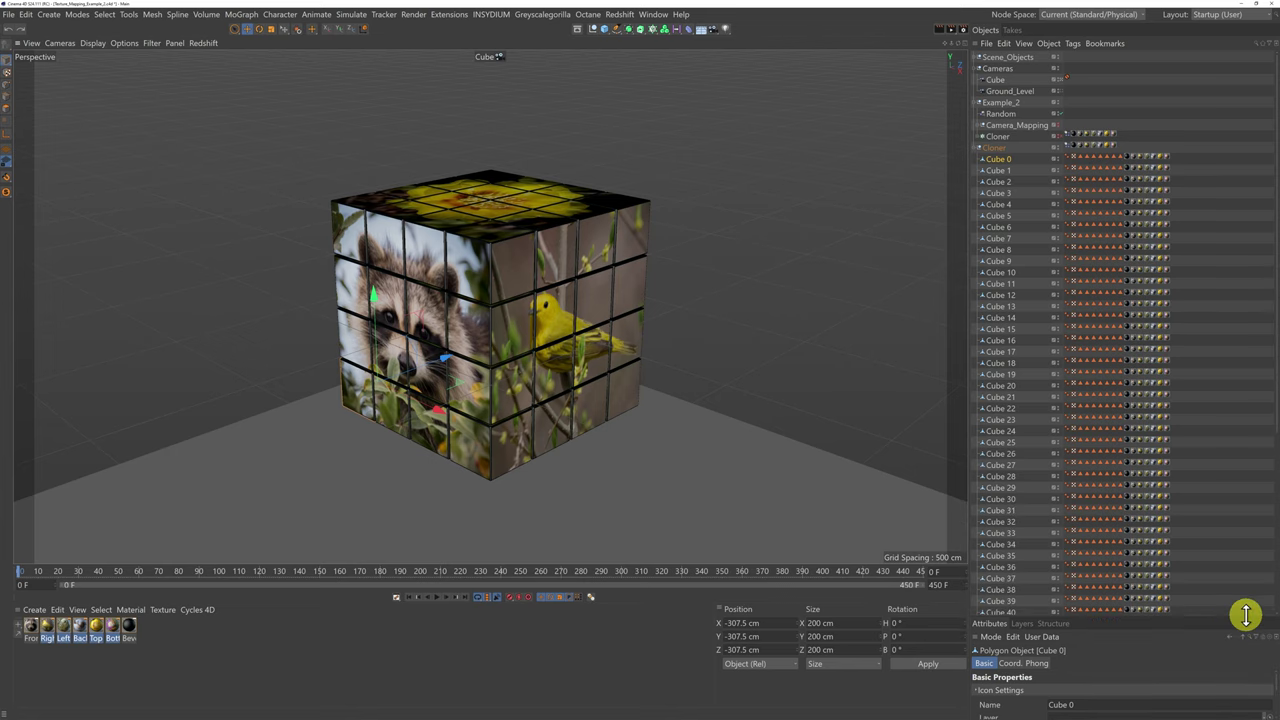
# Select the texture tags on all 64 cubes and run Generate UVW Coordinates on them.
pyautogui.click(1073, 157)
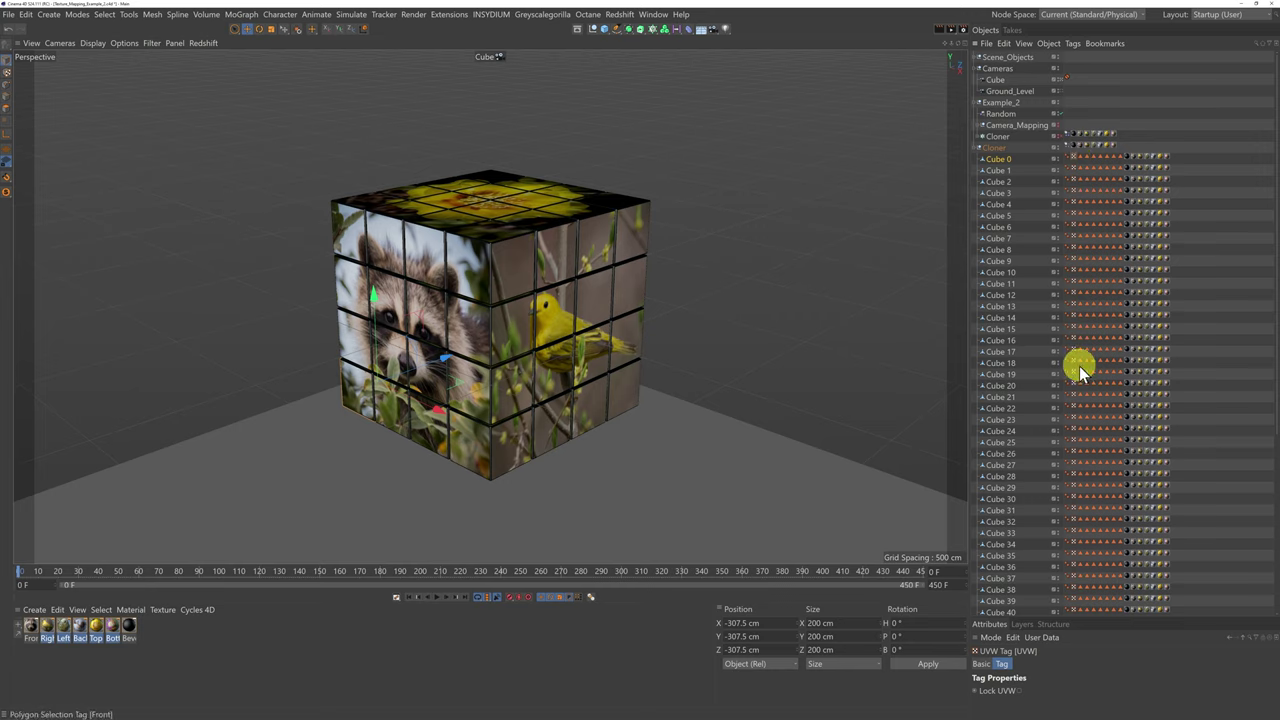
pyautogui.scroll(-5, 1075, 378)
pyautogui.scroll(-1, 1075, 378)
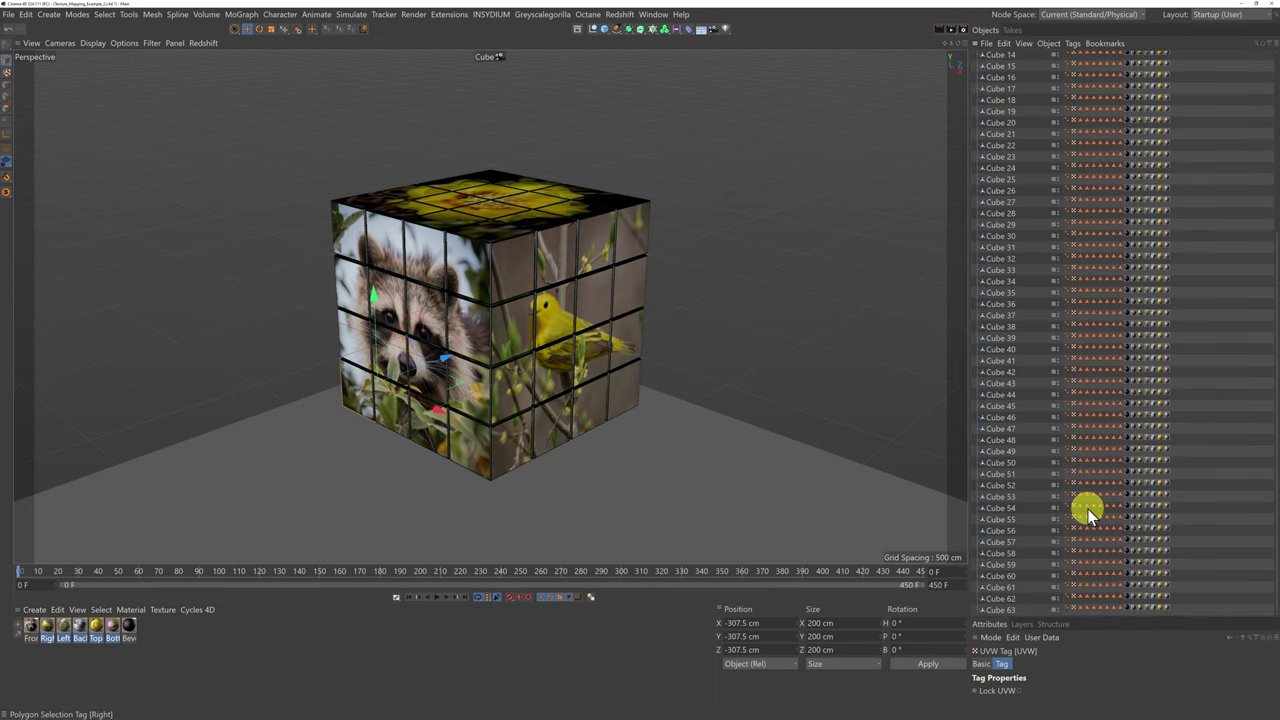
pyautogui.keyDown('shift'); pyautogui.click(1074, 606); pyautogui.keyUp('shift')
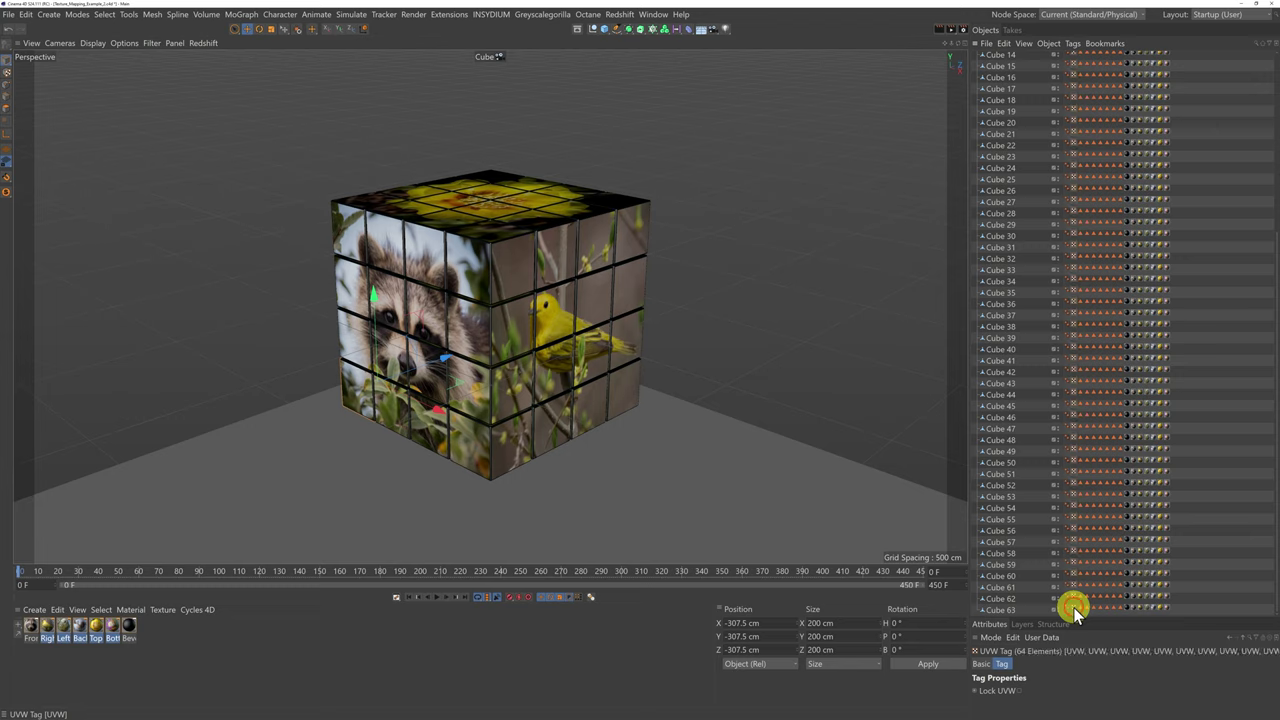
pyautogui.click(1236, 520)
pyautogui.scroll(12, 1246, 320)
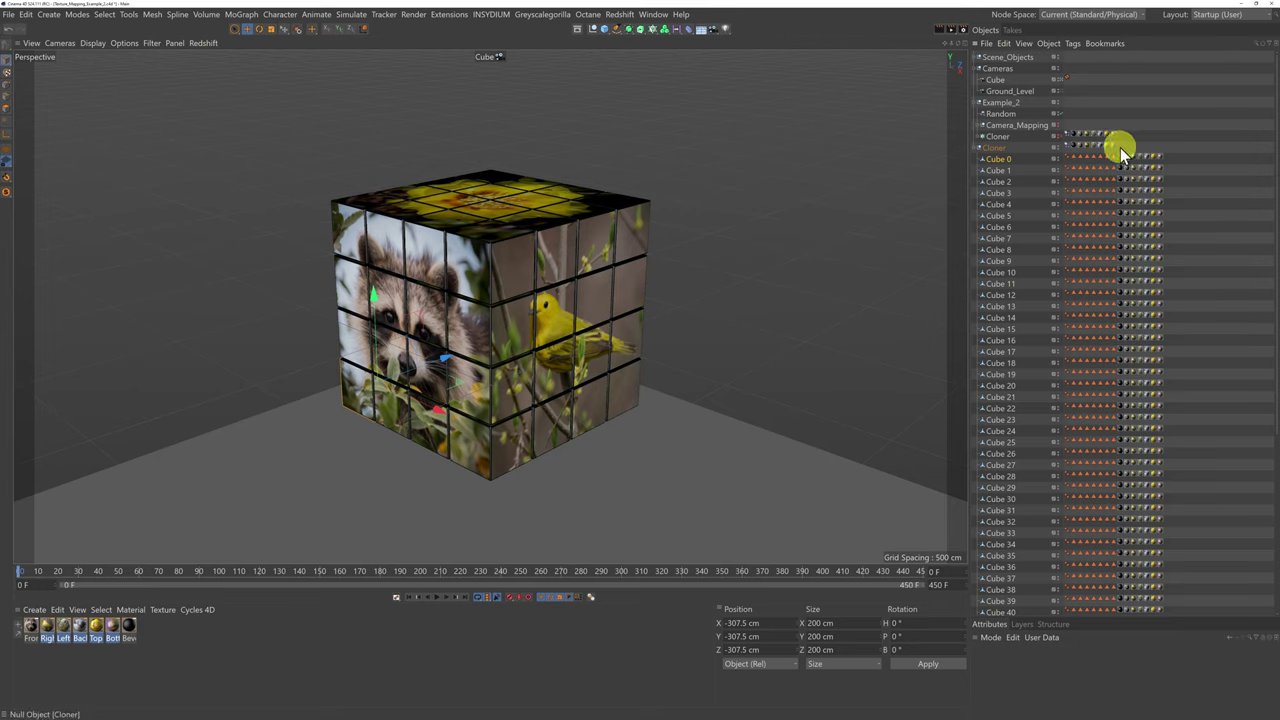
pyautogui.moveTo(1121, 147); pyautogui.dragTo(1166, 644)
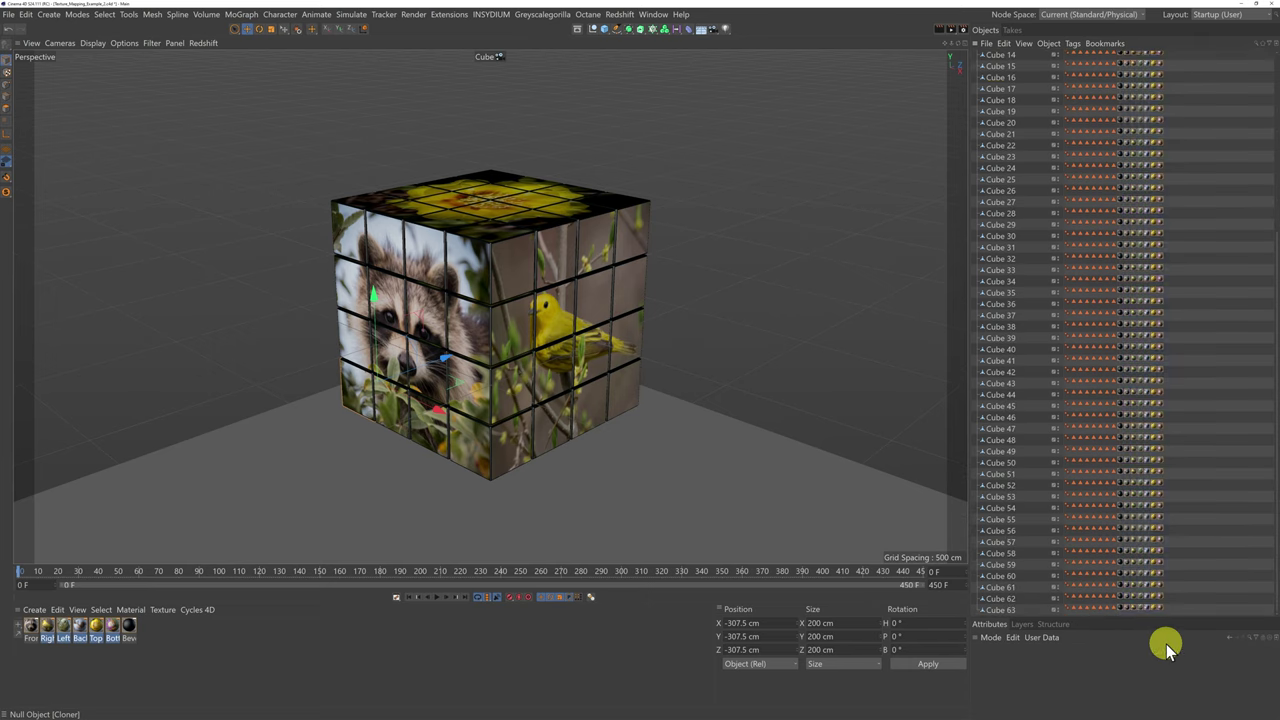
pyautogui.rightClick(1139, 562)
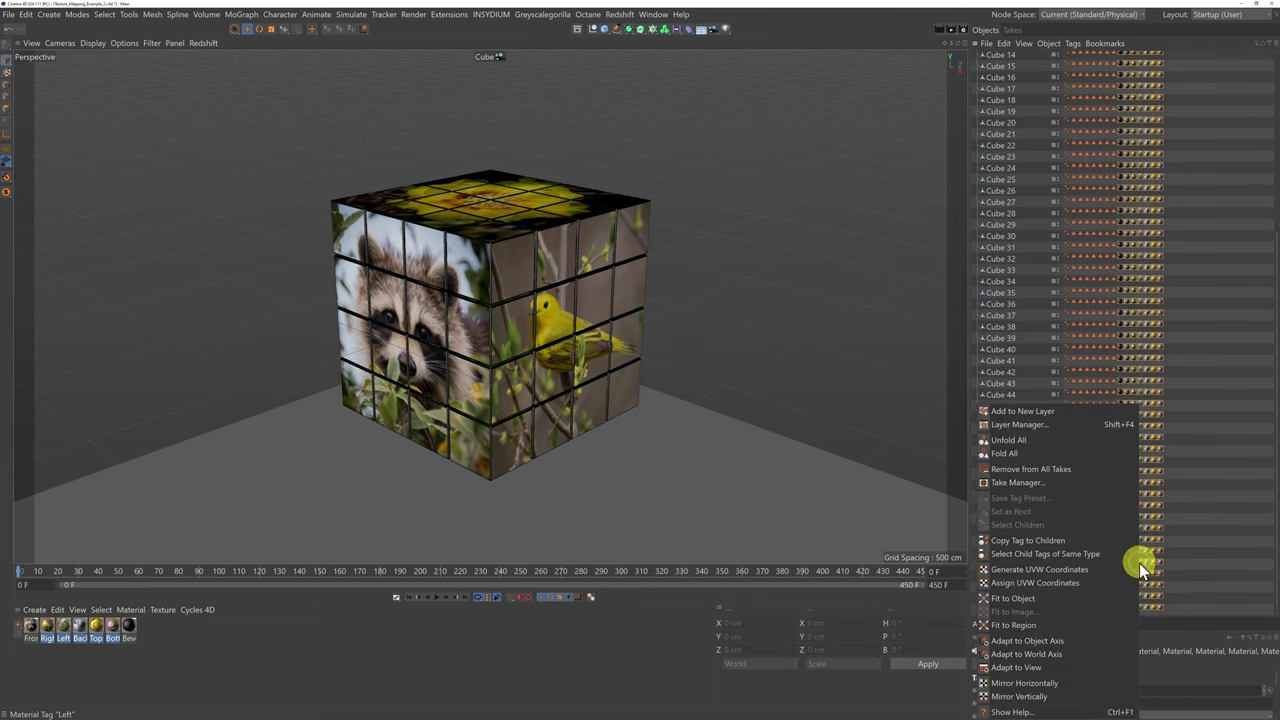
pyautogui.click(1070, 572)
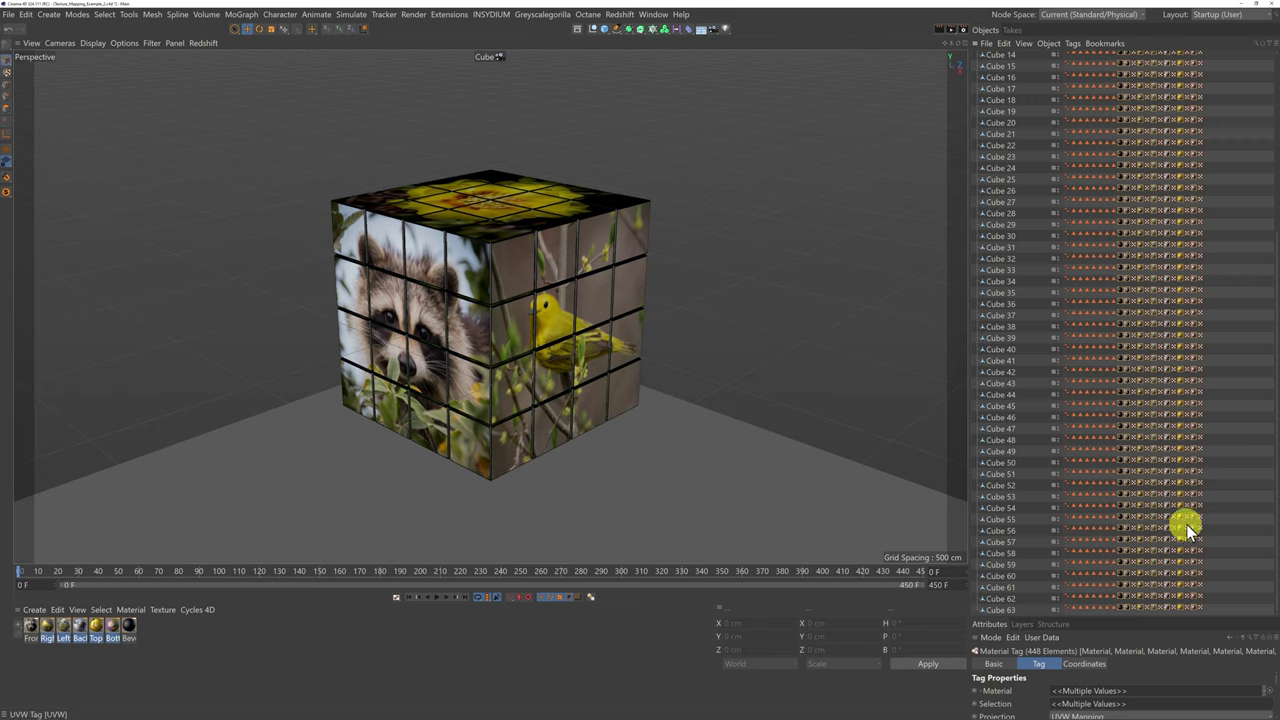
pyautogui.scroll(5, 1174, 346)
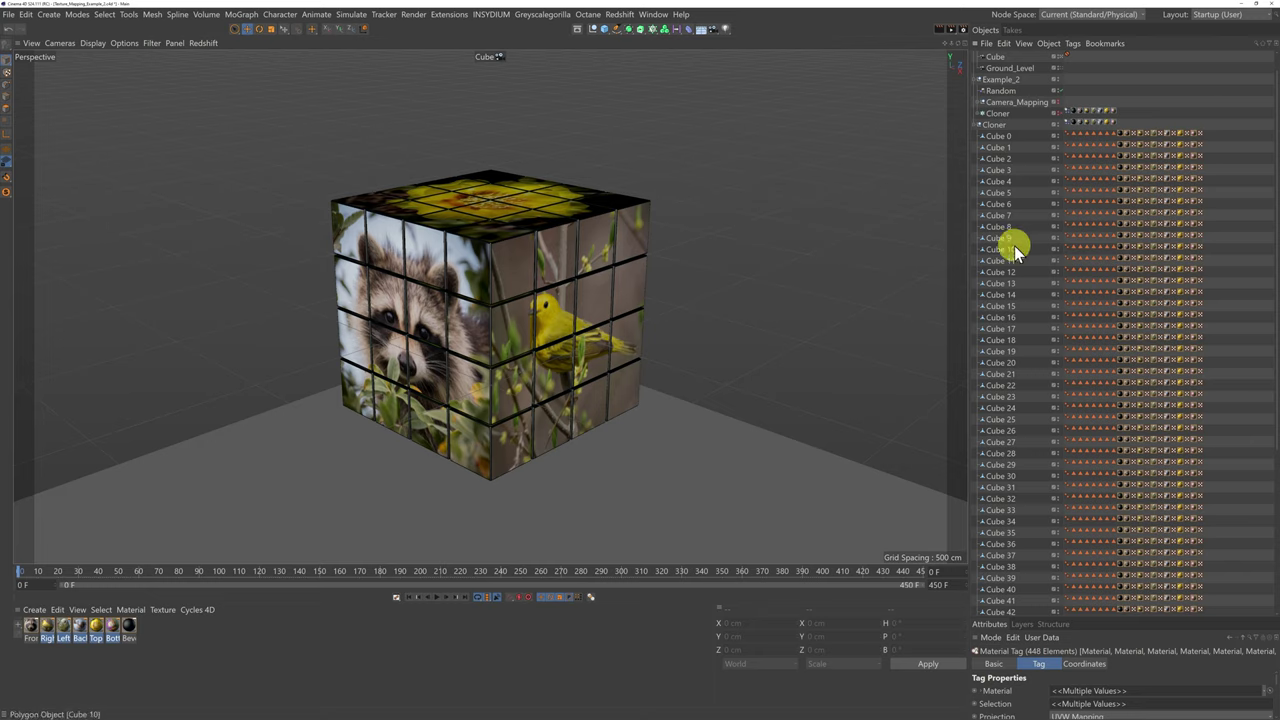
pyautogui.click(995, 136)
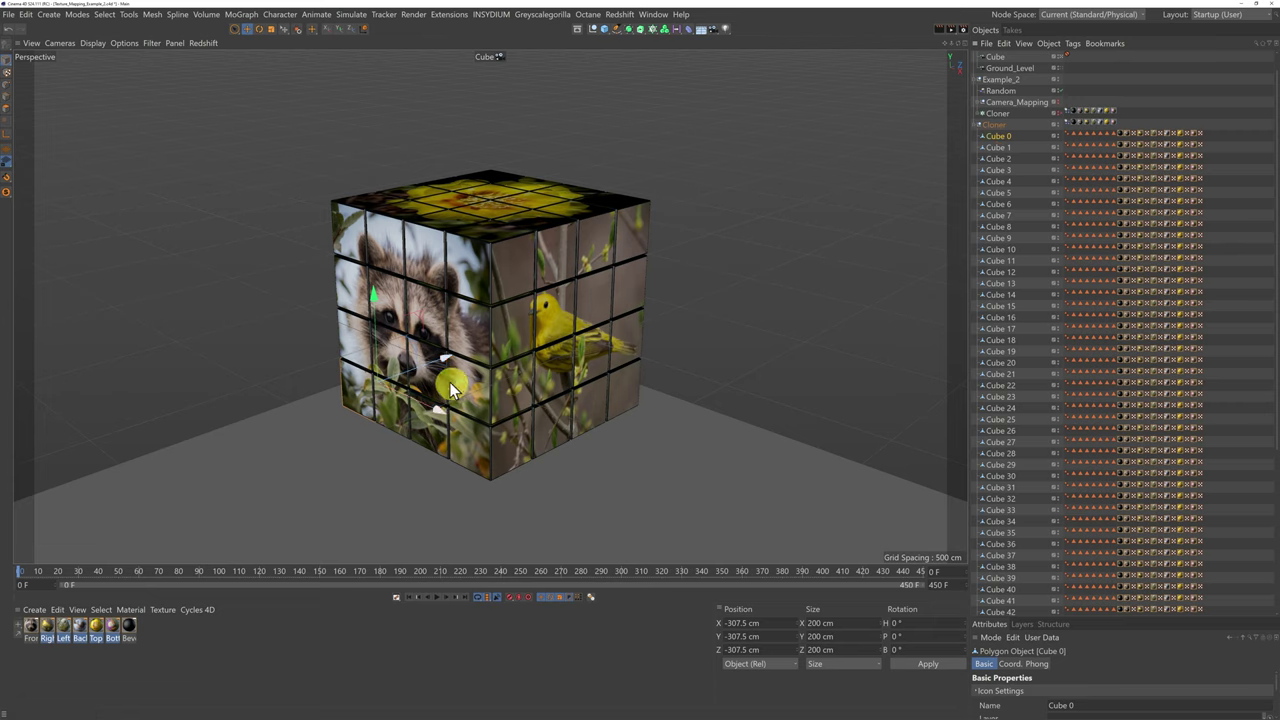
pyautogui.moveTo(450, 363); pyautogui.dragTo(368, 380)
pyautogui.moveTo(345, 443); pyautogui.dragTo(362, 481)
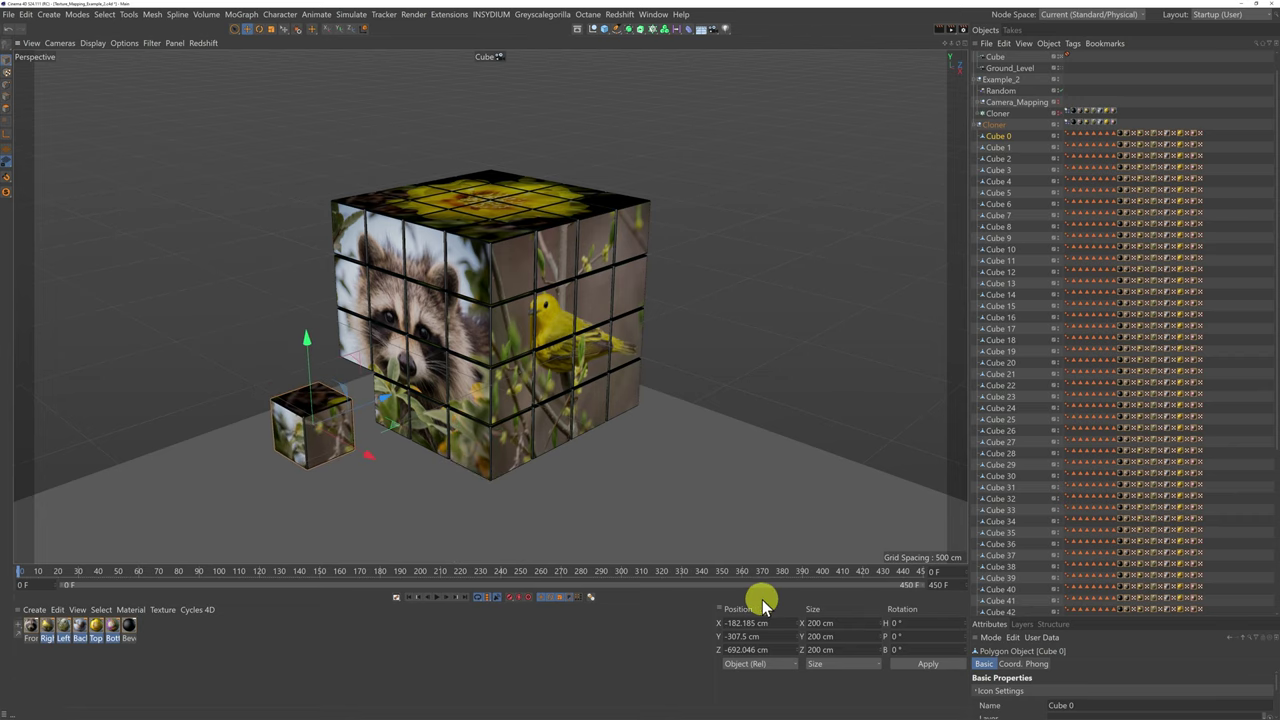
pyautogui.hotkey('ctrl', 'z')
pyautogui.hotkey('ctrl', 'z')
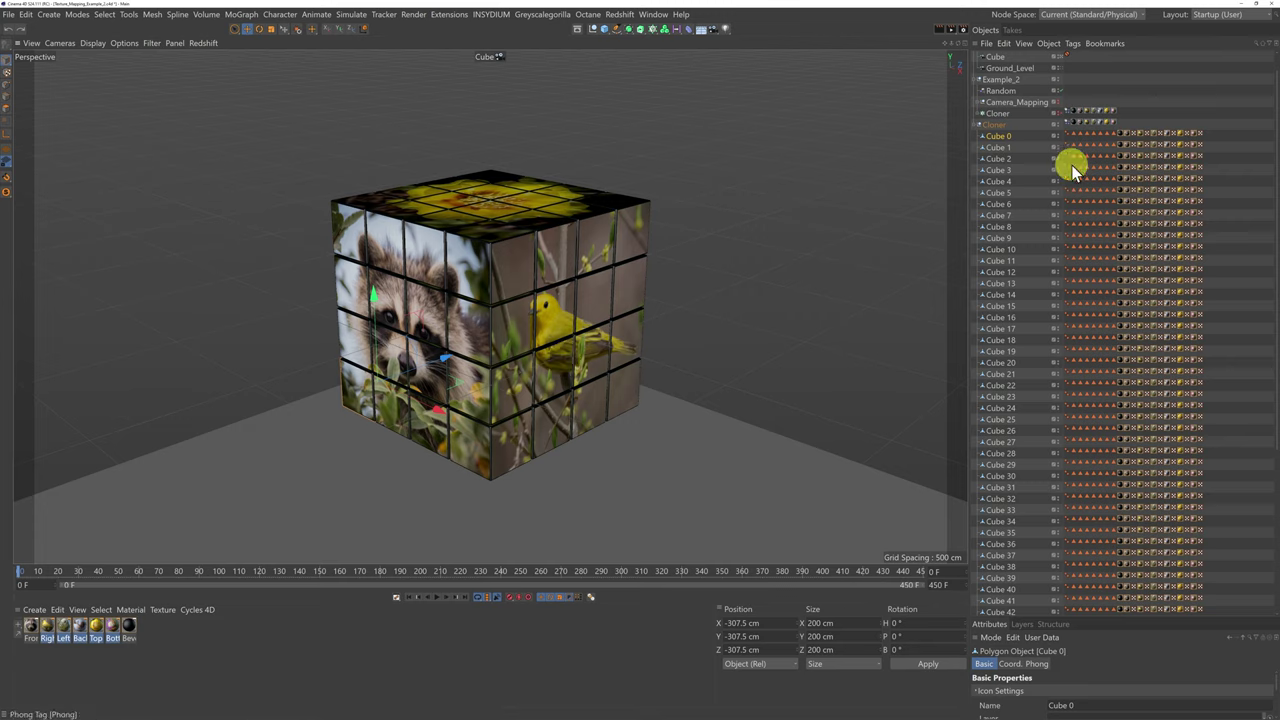
pyautogui.click(1068, 122)
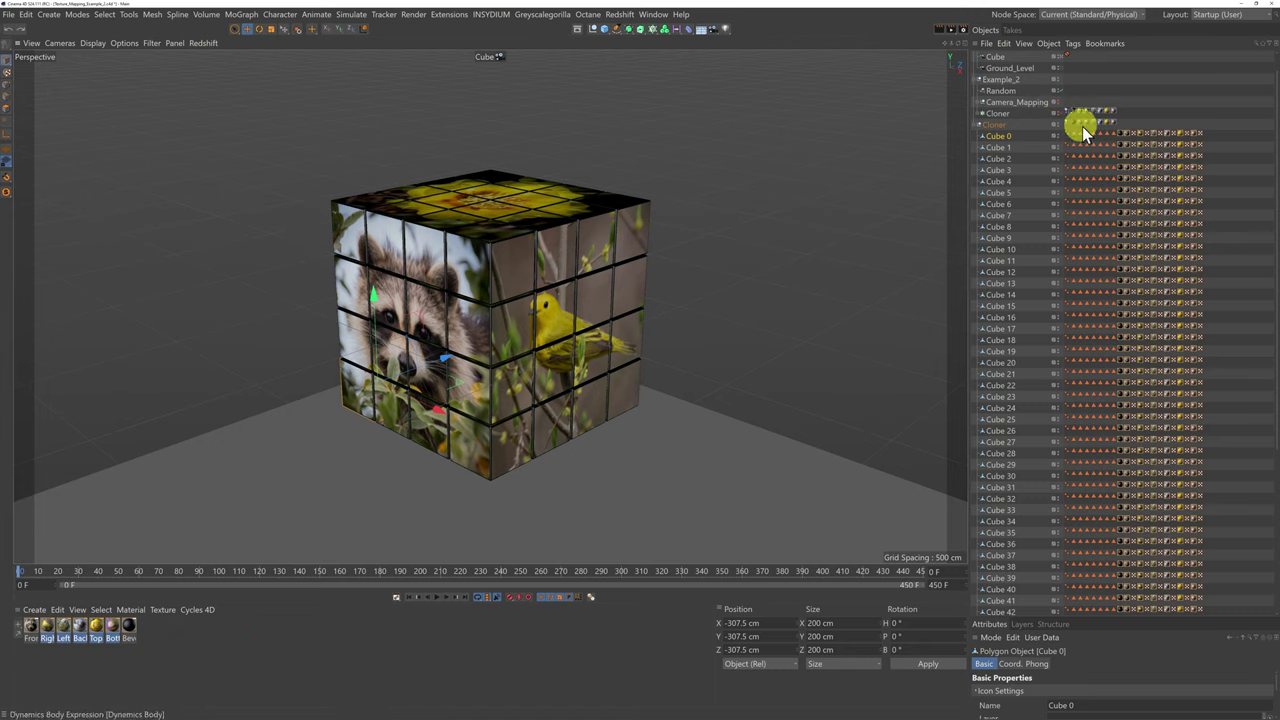
pyautogui.click(1117, 133)
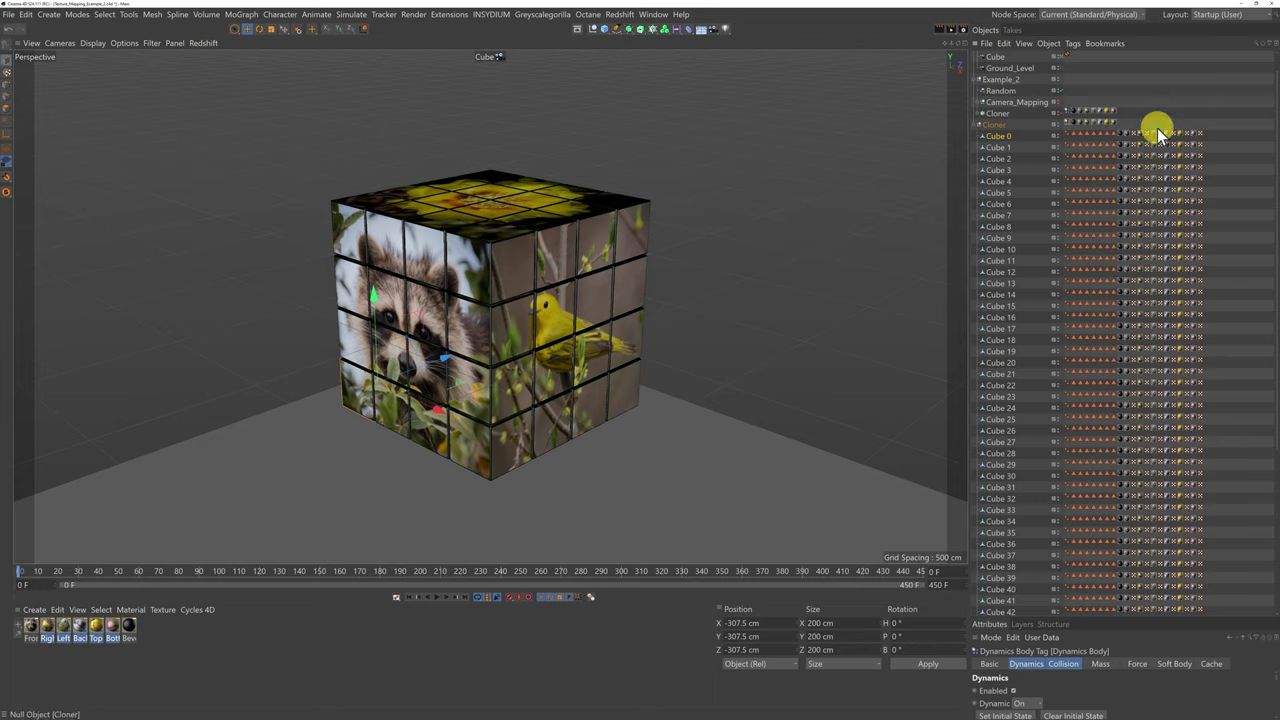
pyautogui.click(1154, 125)
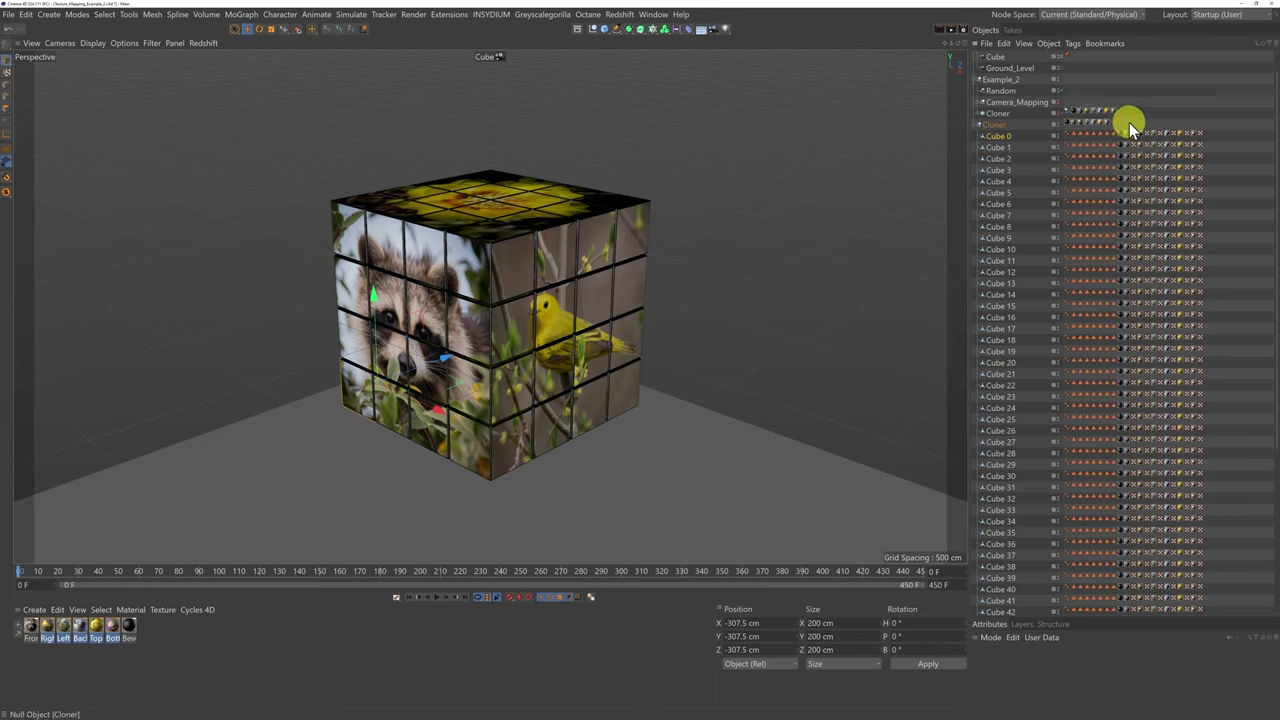
pyautogui.moveTo(1129, 122); pyautogui.dragTo(1063, 120)
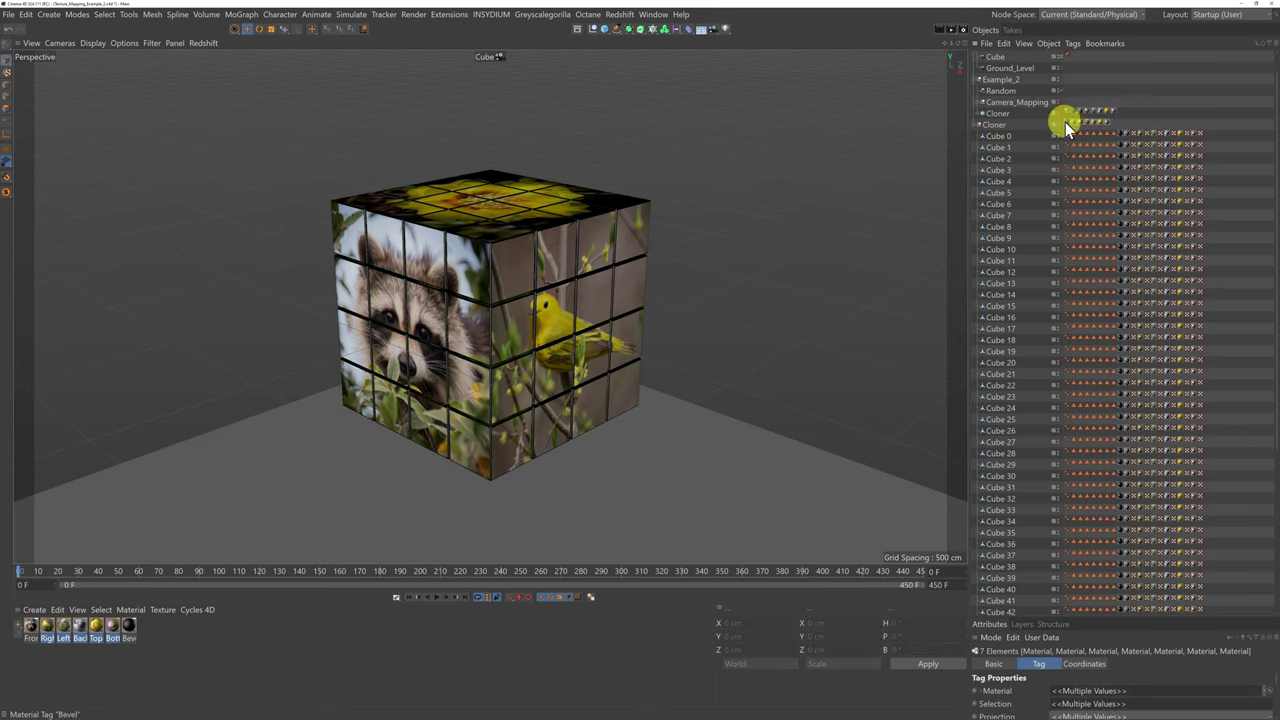
pyautogui.click(978, 125)
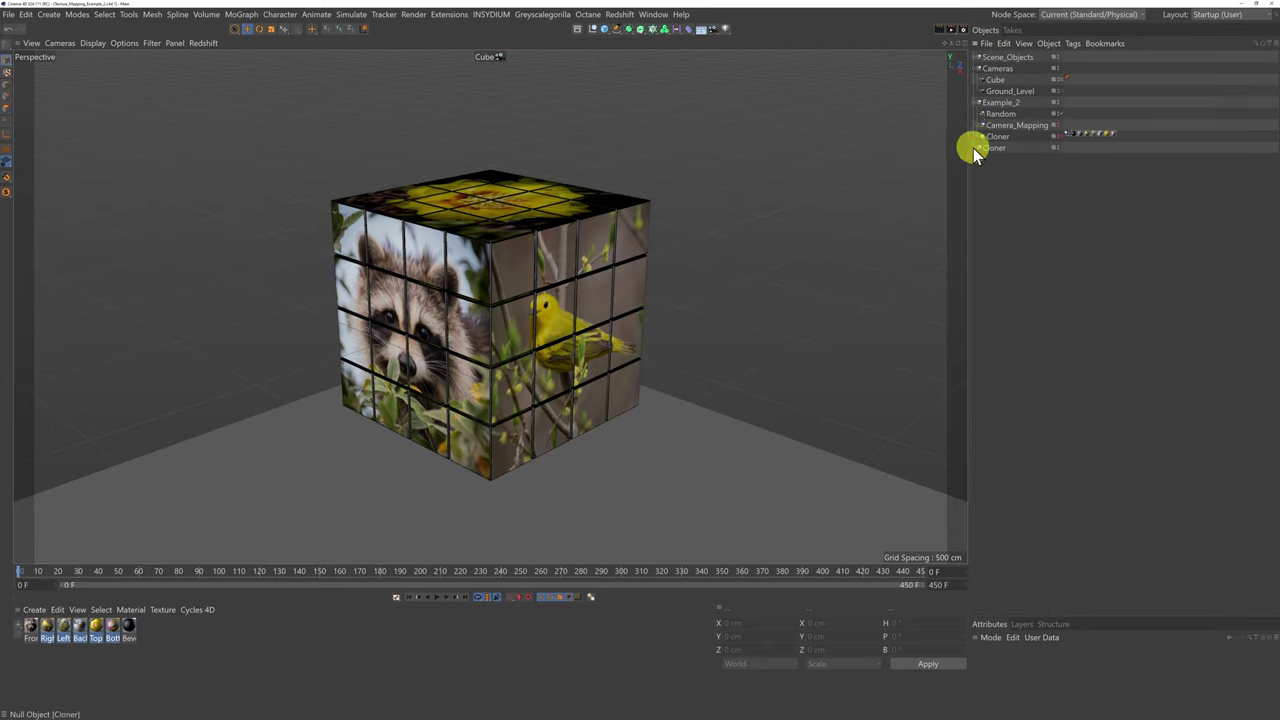
pyautogui.click(977, 148)
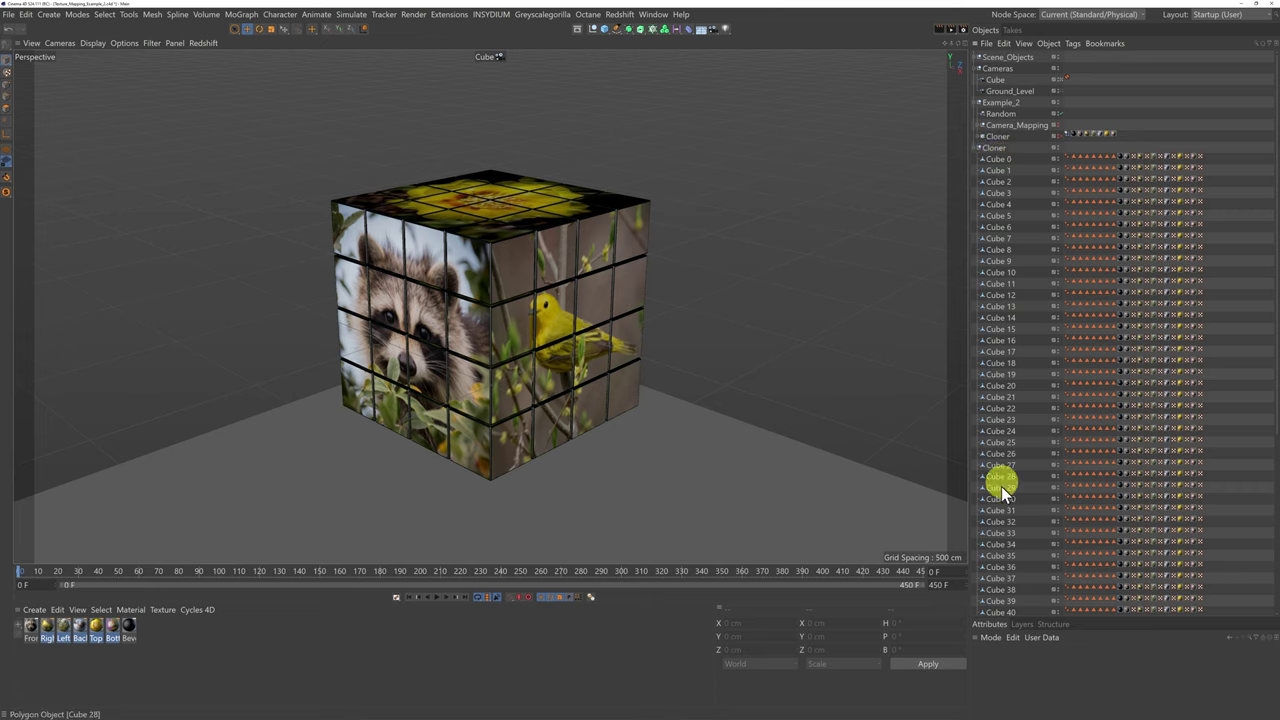
pyautogui.scroll(-8, 1007, 548)
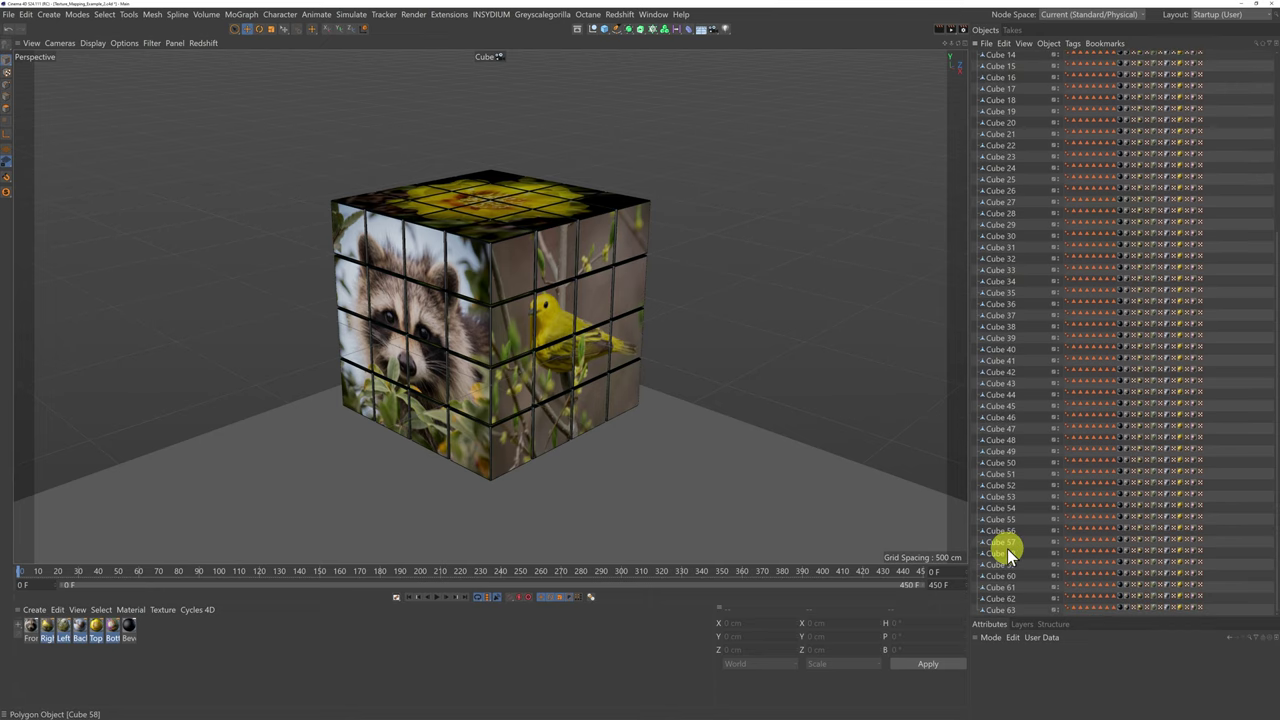
pyautogui.scroll(8, 1007, 548)
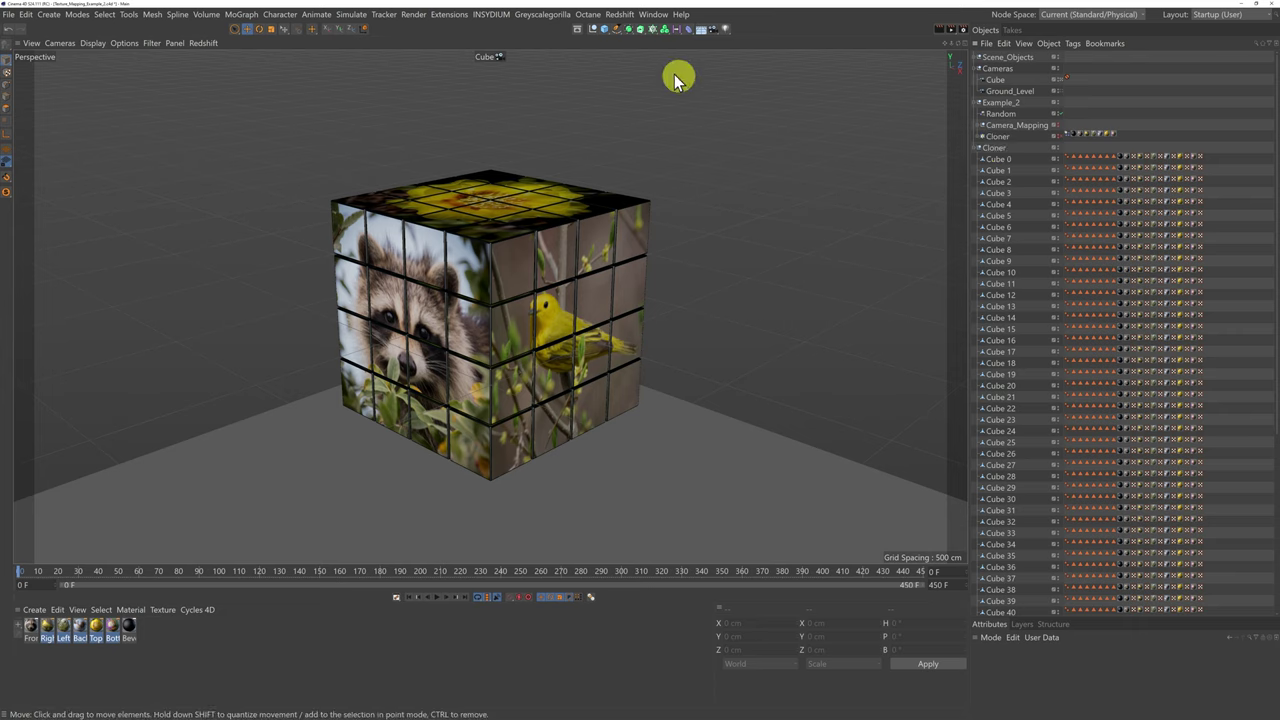
# Create a null named Clone_driven and place it just above the copied Cloner.
pyautogui.click(594, 29)
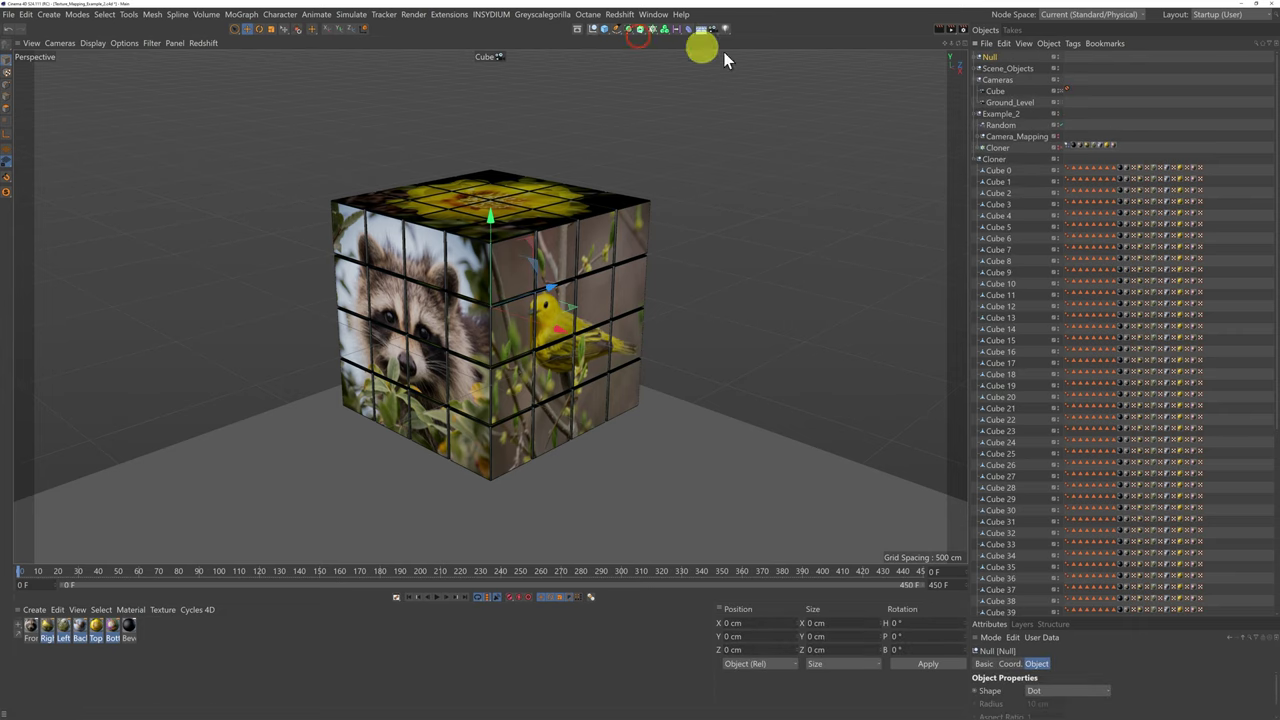
pyautogui.doubleClick(991, 57)
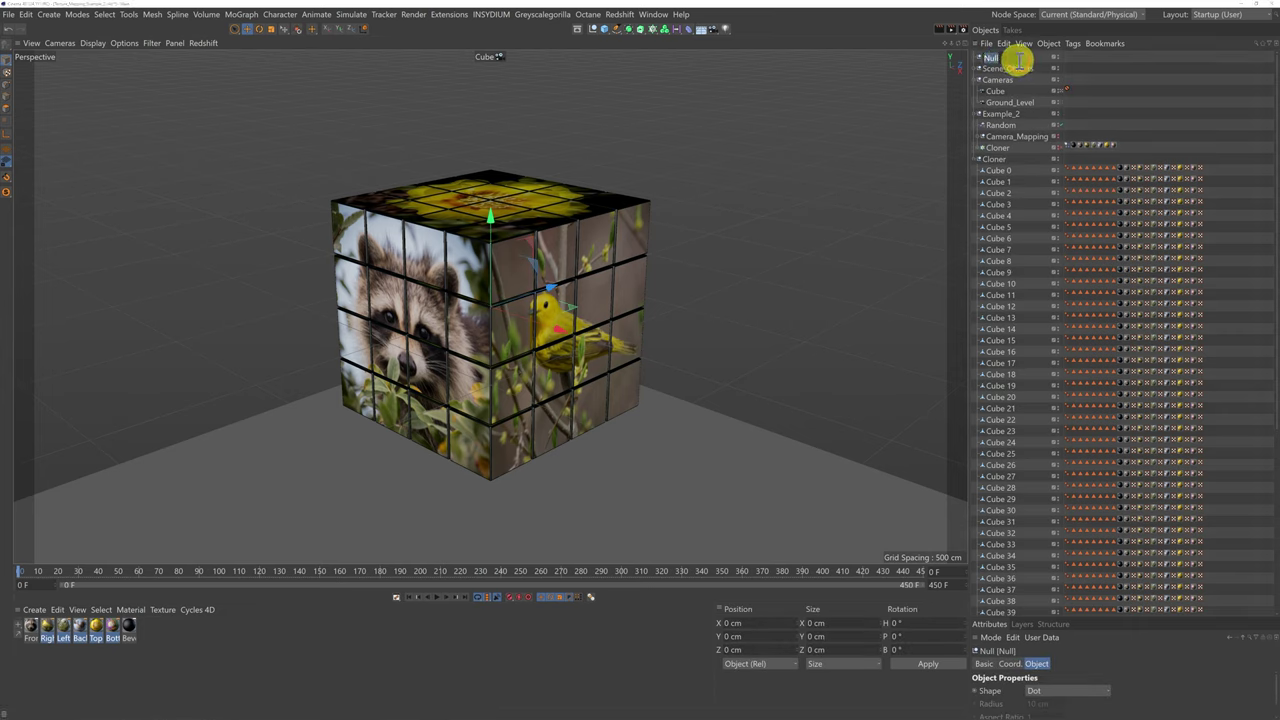
pyautogui.write('Clone')
pyautogui.write('_dri')
pyautogui.write('ver')
pyautogui.press('Return')
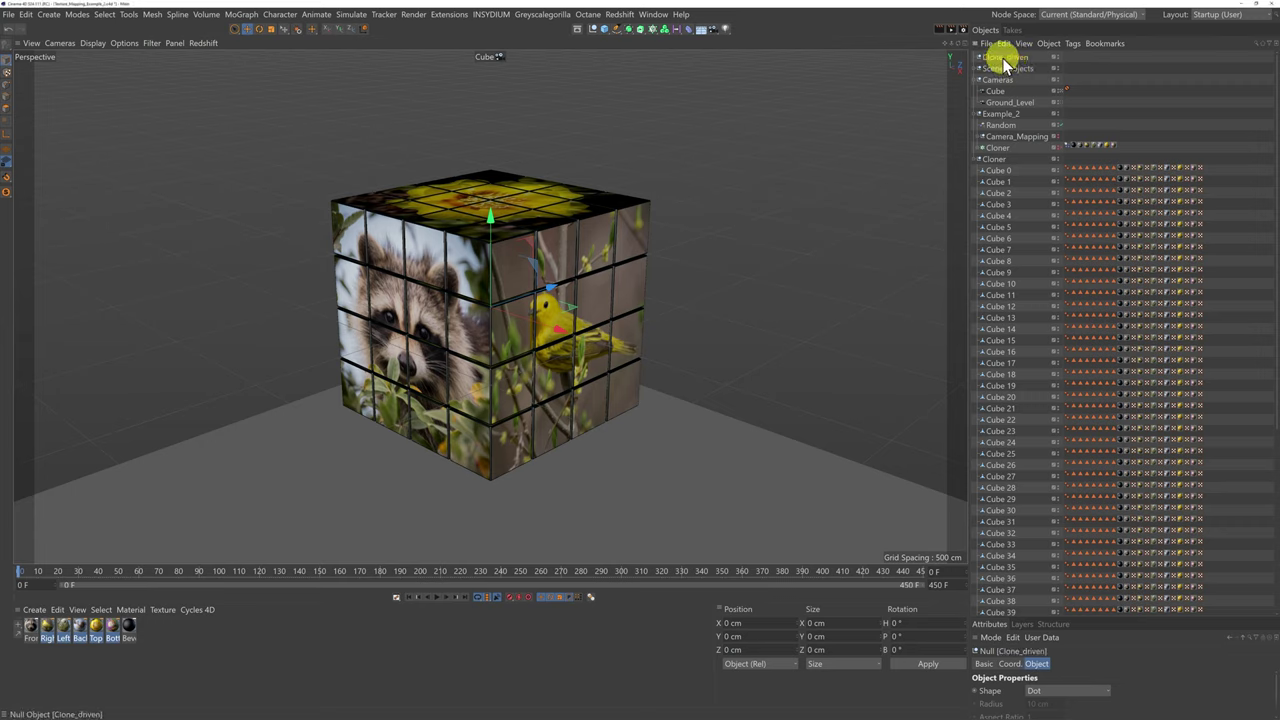
pyautogui.moveTo(1005, 63)
pyautogui.mouseDown()
pyautogui.moveTo(1015, 158)
pyautogui.moveTo(998, 157)
pyautogui.mouseUp()
# Move Cube 0 through Cube 63 into Clone_driven and delete the emptied Cloner null.
pyautogui.click(998, 170)
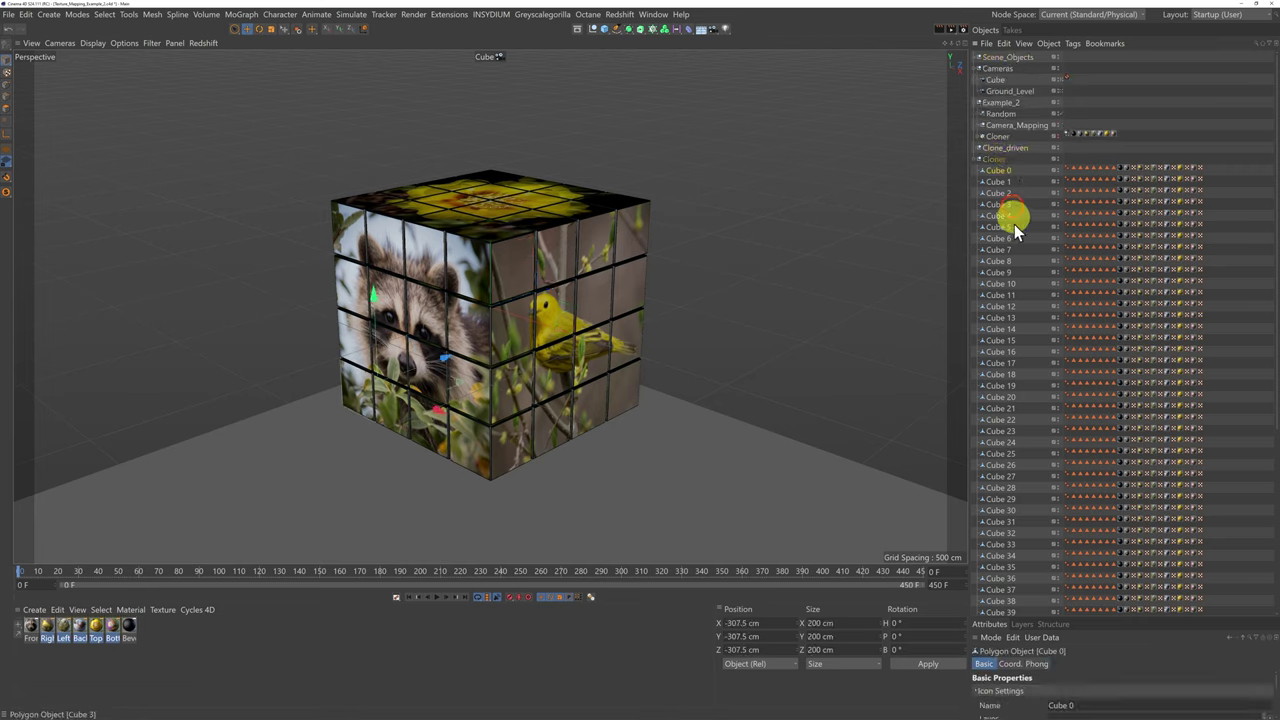
pyautogui.scroll(-8, 1020, 400)
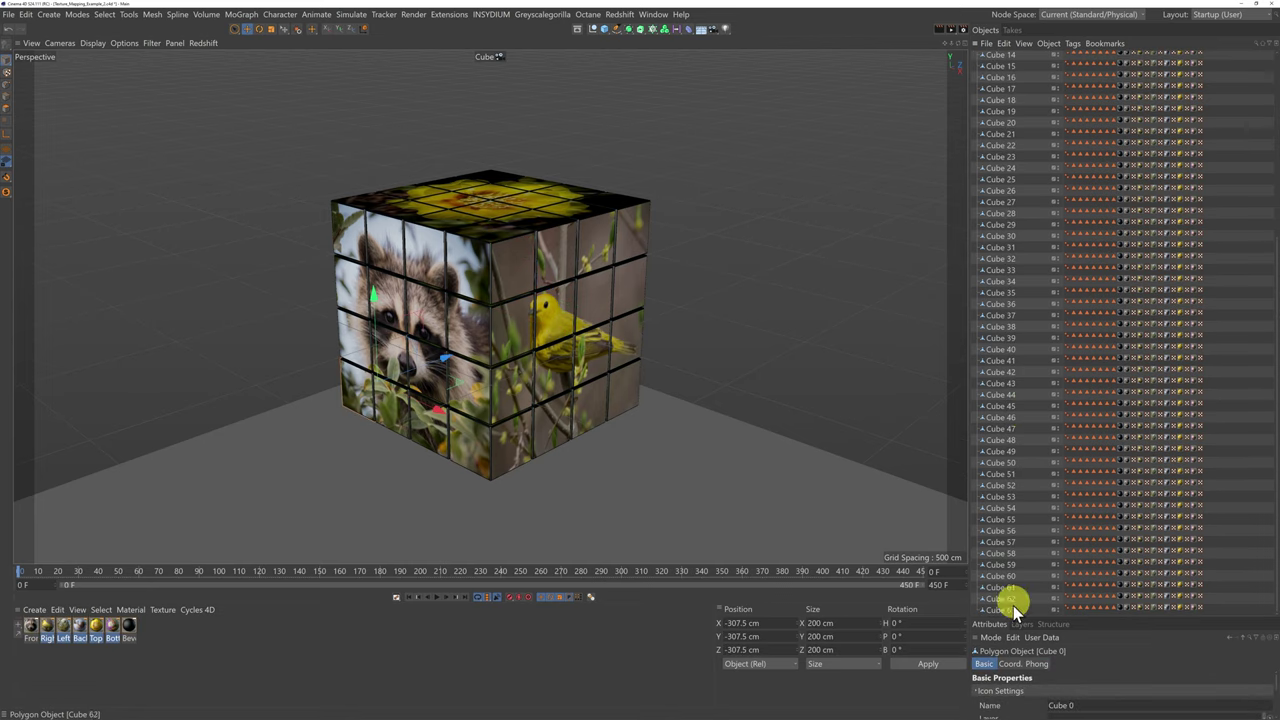
pyautogui.keyDown('shift'); pyautogui.click(1013, 610); pyautogui.keyUp('shift')
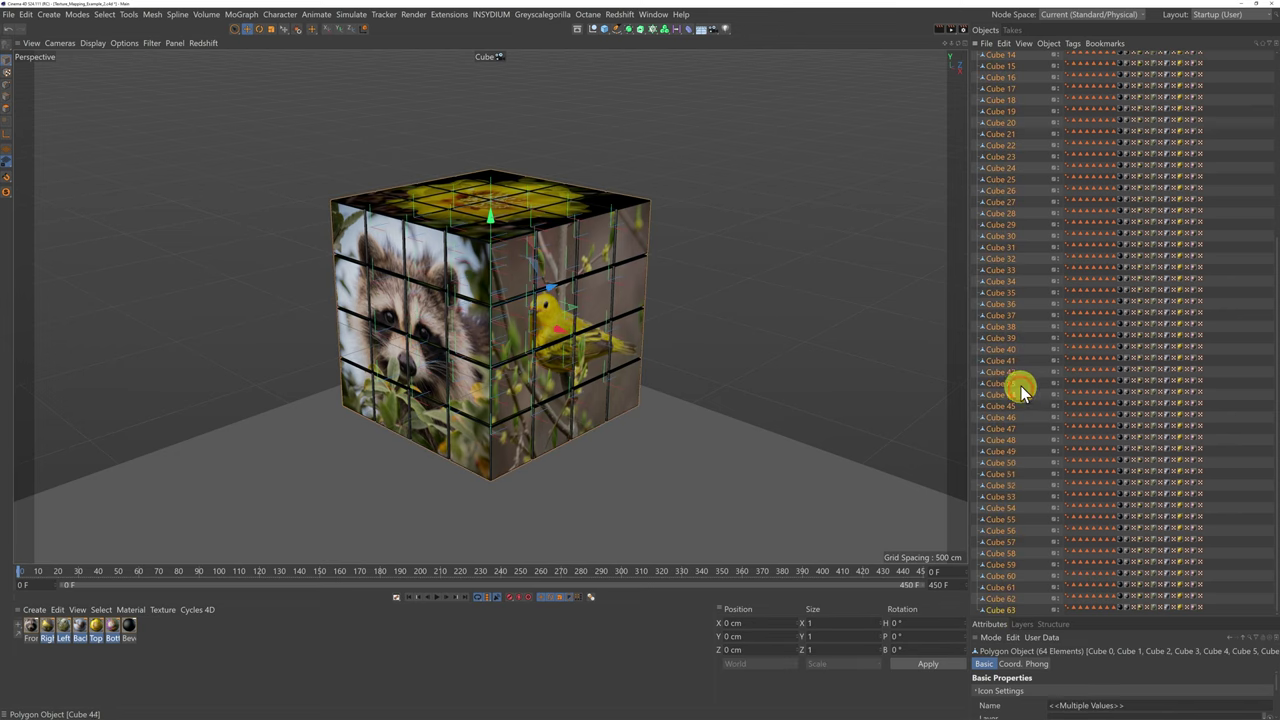
pyautogui.scroll(12, 1020, 380)
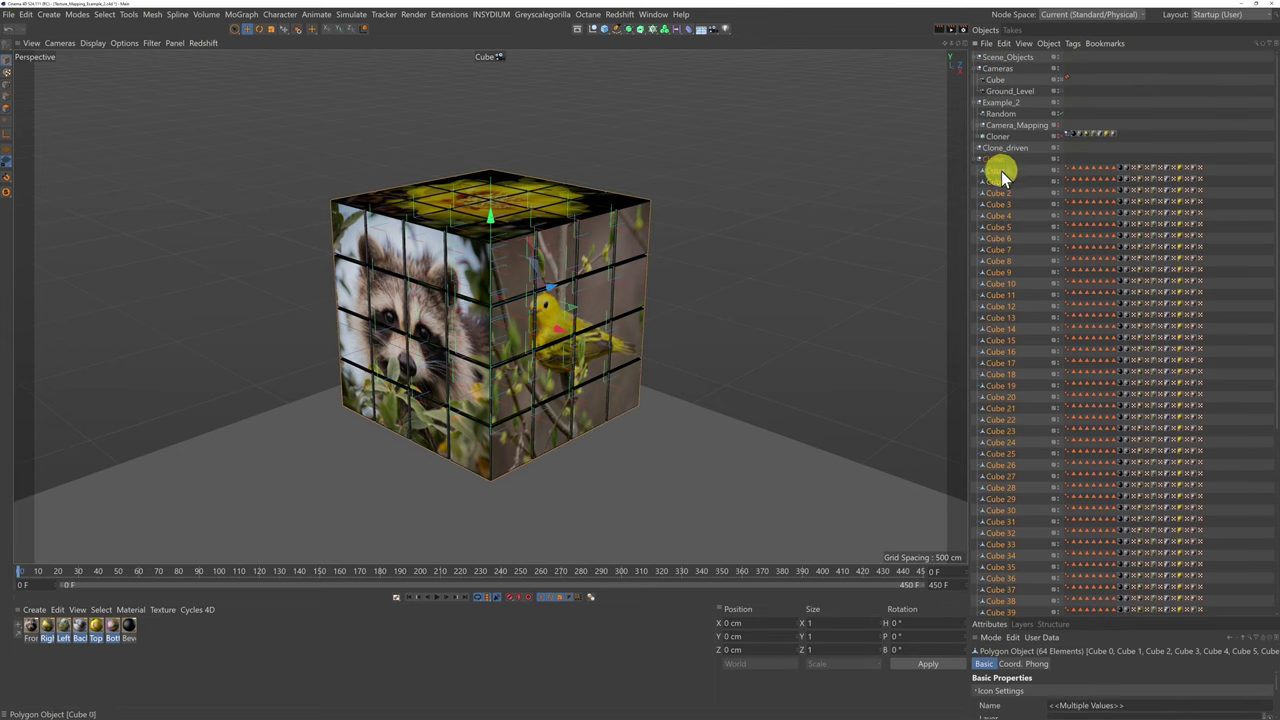
pyautogui.moveTo(1005, 150); pyautogui.dragTo(1004, 147)
pyautogui.click(978, 148)
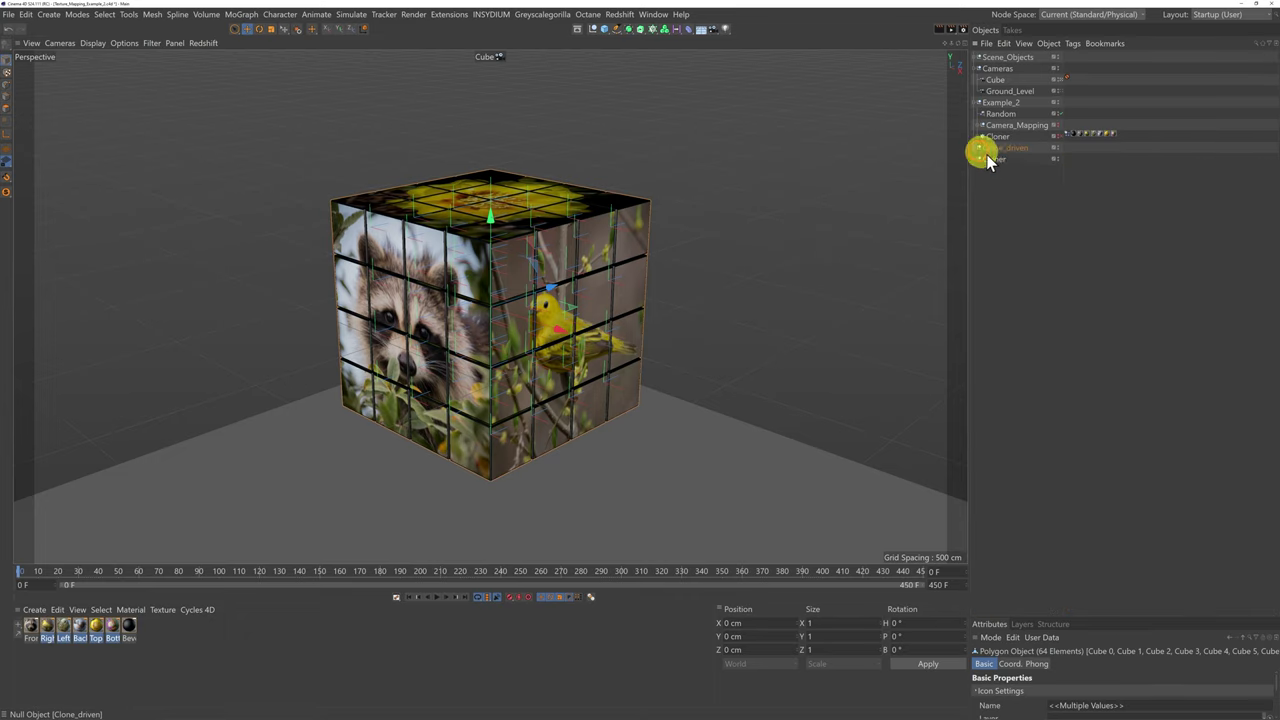
pyautogui.click(995, 160)
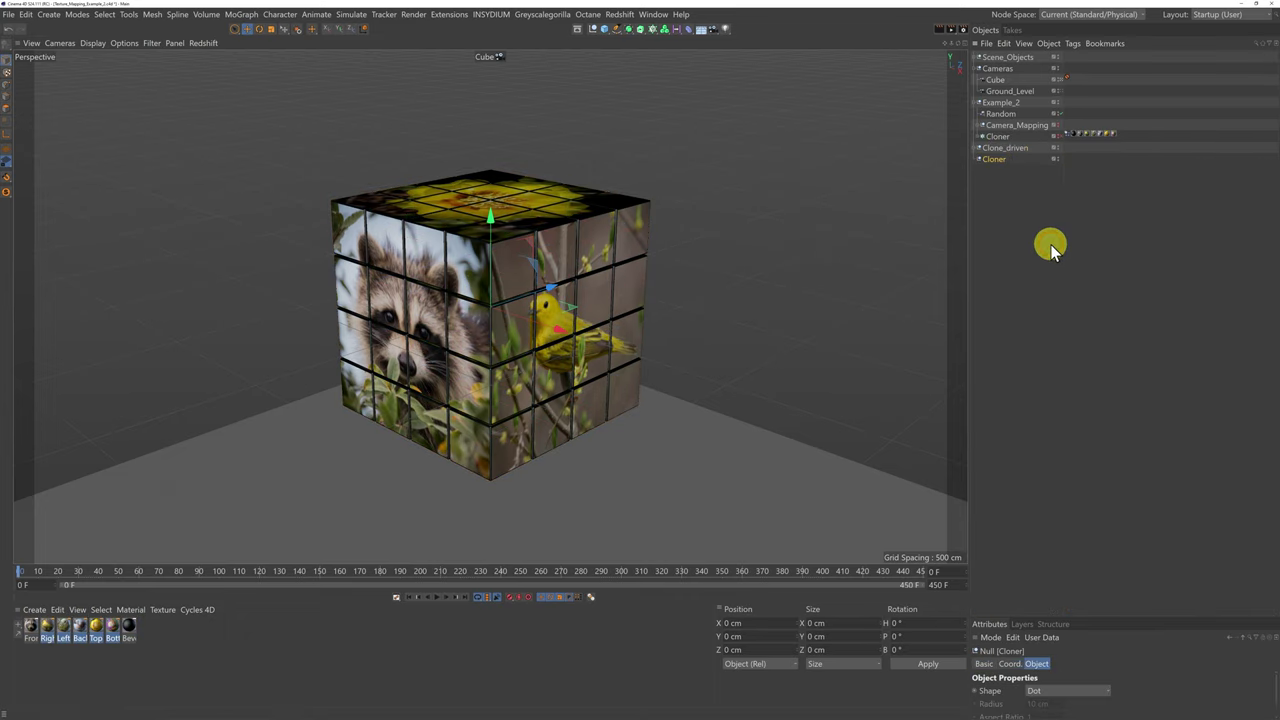
pyautogui.press('Delete')
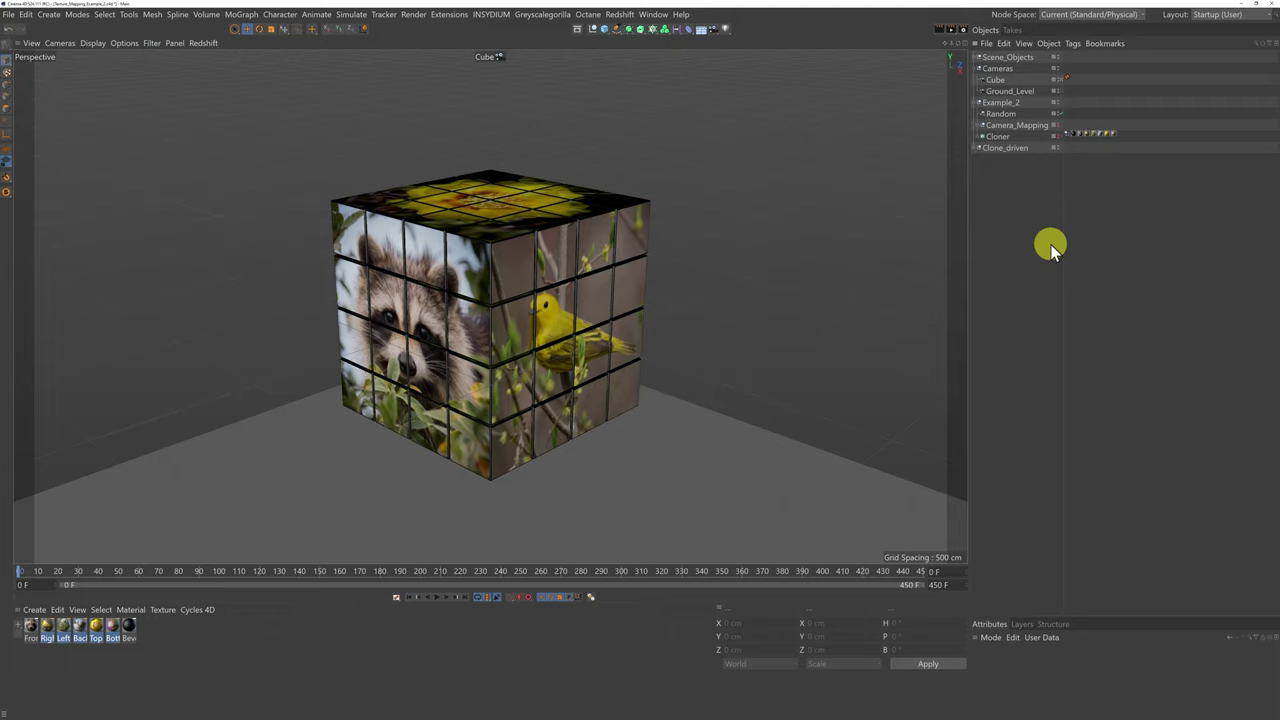
pyautogui.click(975, 148)
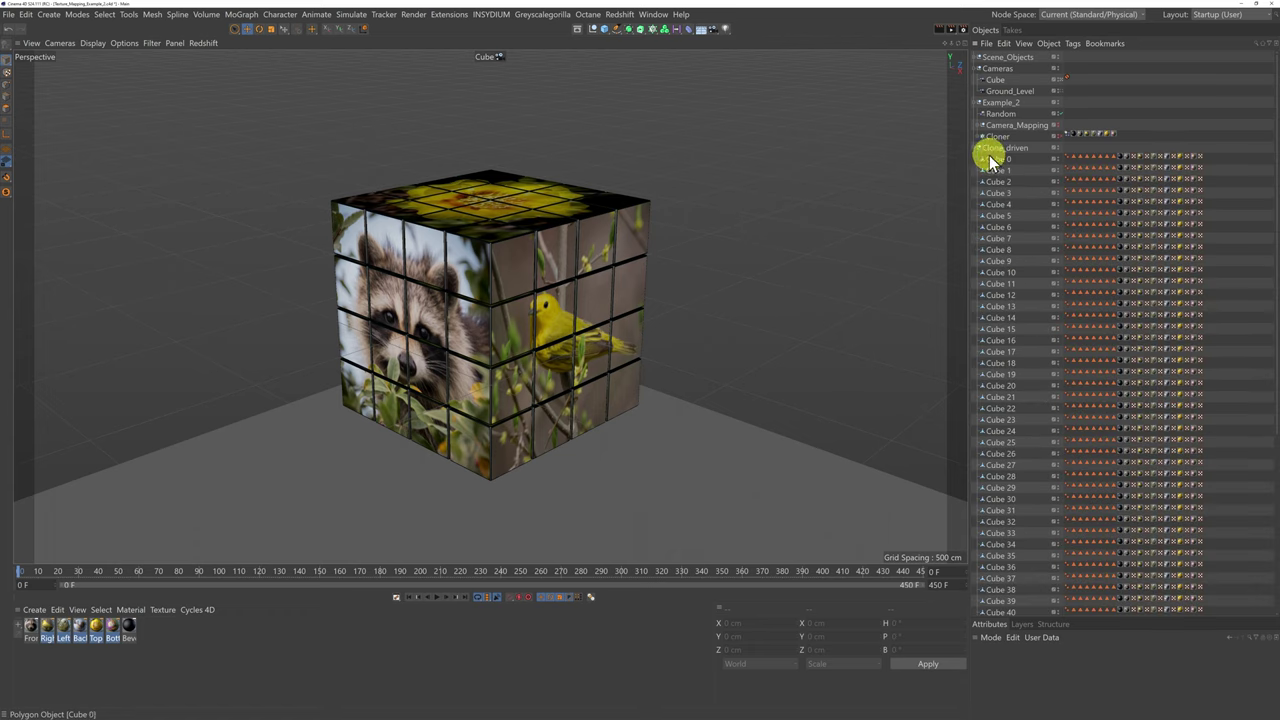
pyautogui.click(1012, 149)
pyautogui.click(976, 148)
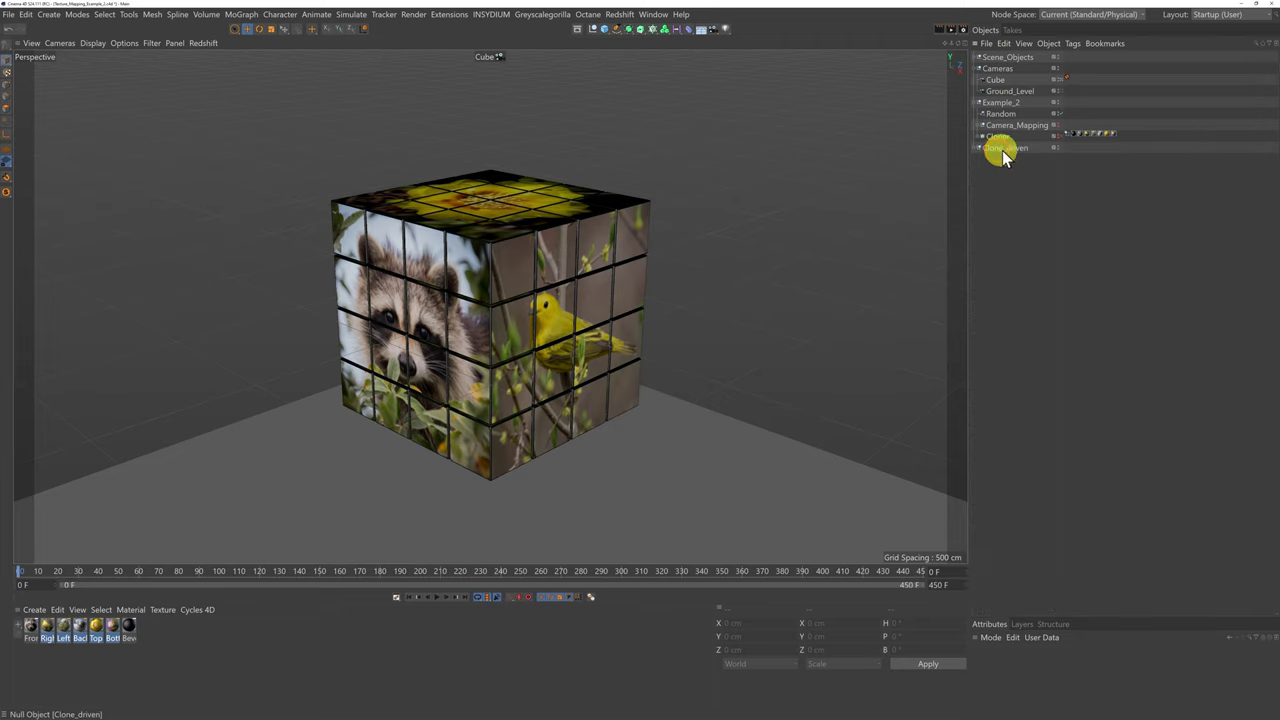
pyautogui.keyDown('alt'); pyautogui.click(1057, 148); pyautogui.keyUp('alt')
pyautogui.keyDown('alt'); pyautogui.click(1057, 148); pyautogui.keyUp('alt')
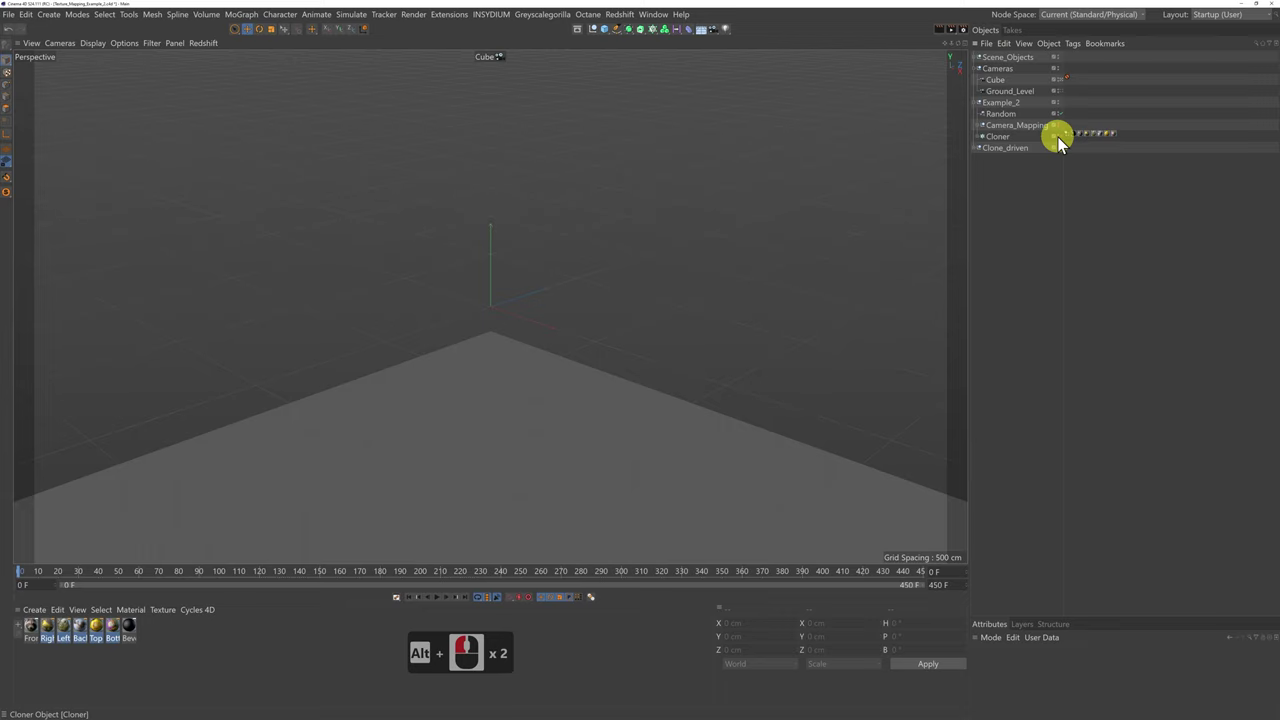
pyautogui.keyDown('alt'); pyautogui.click(1058, 137); pyautogui.keyUp('alt')
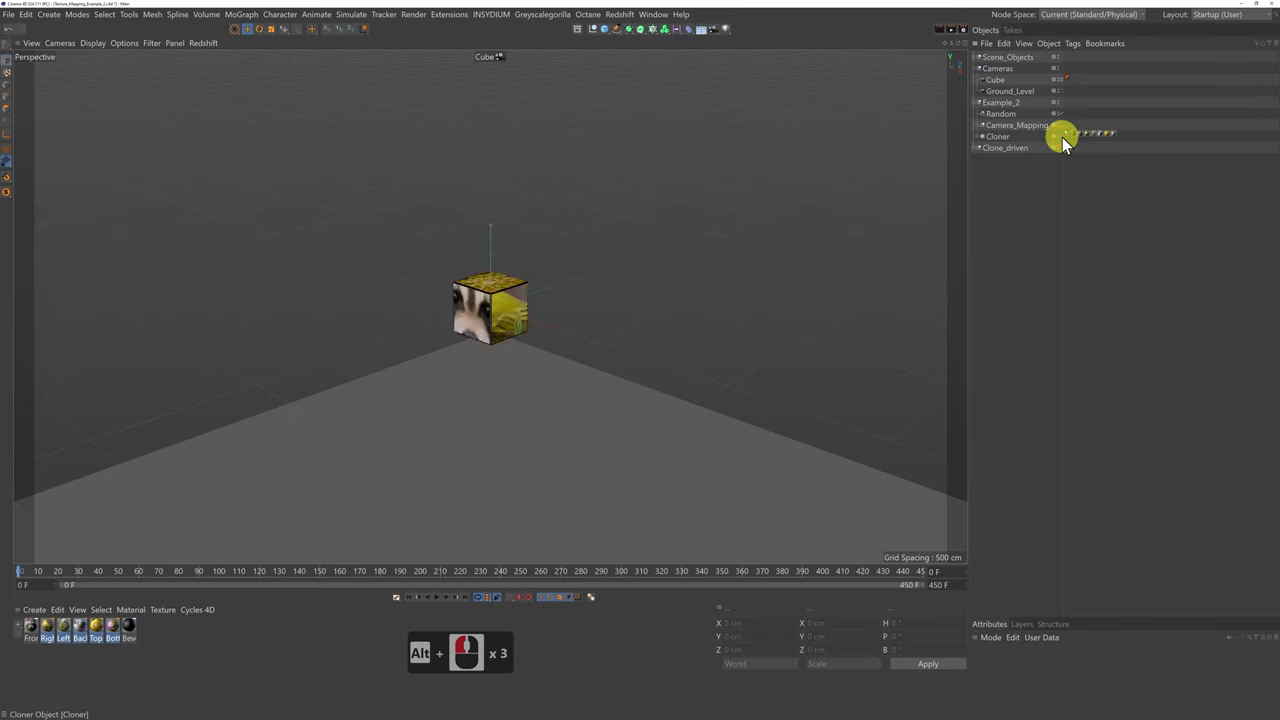
pyautogui.click(996, 137)
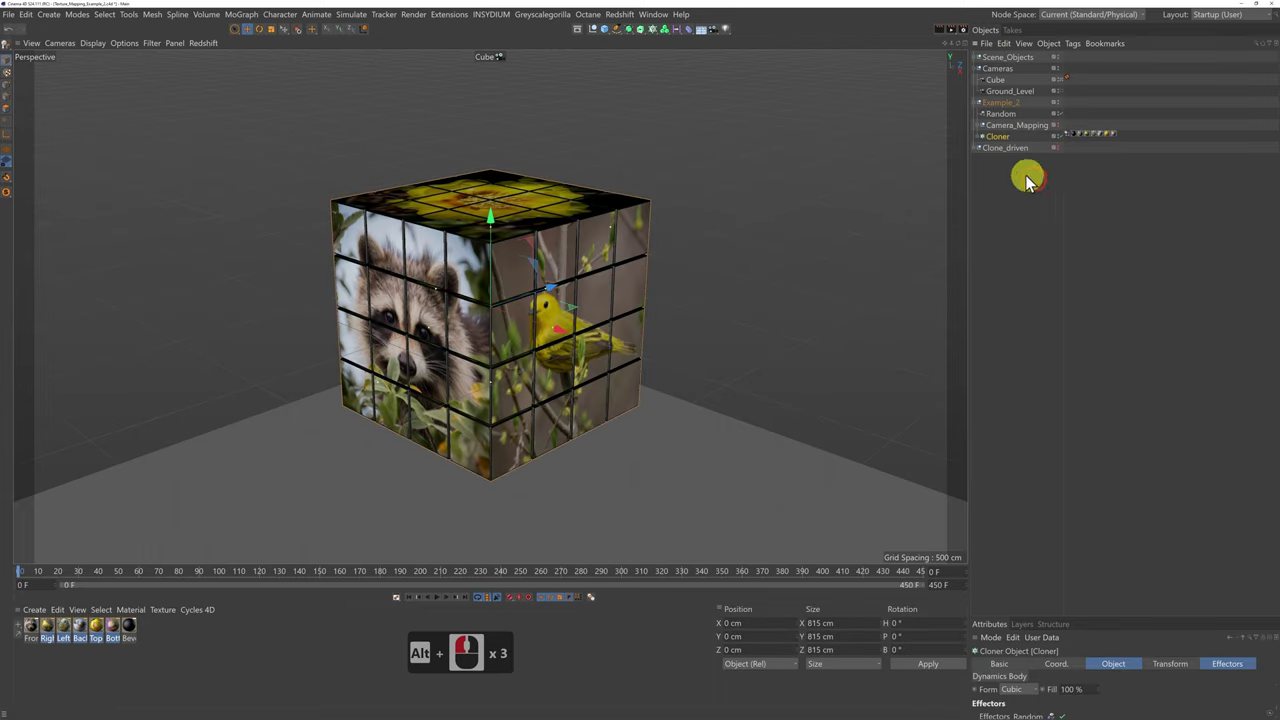
# Set the Cloner's Transform Display option to Index so every clone shows its number.
pyautogui.click(976, 136)
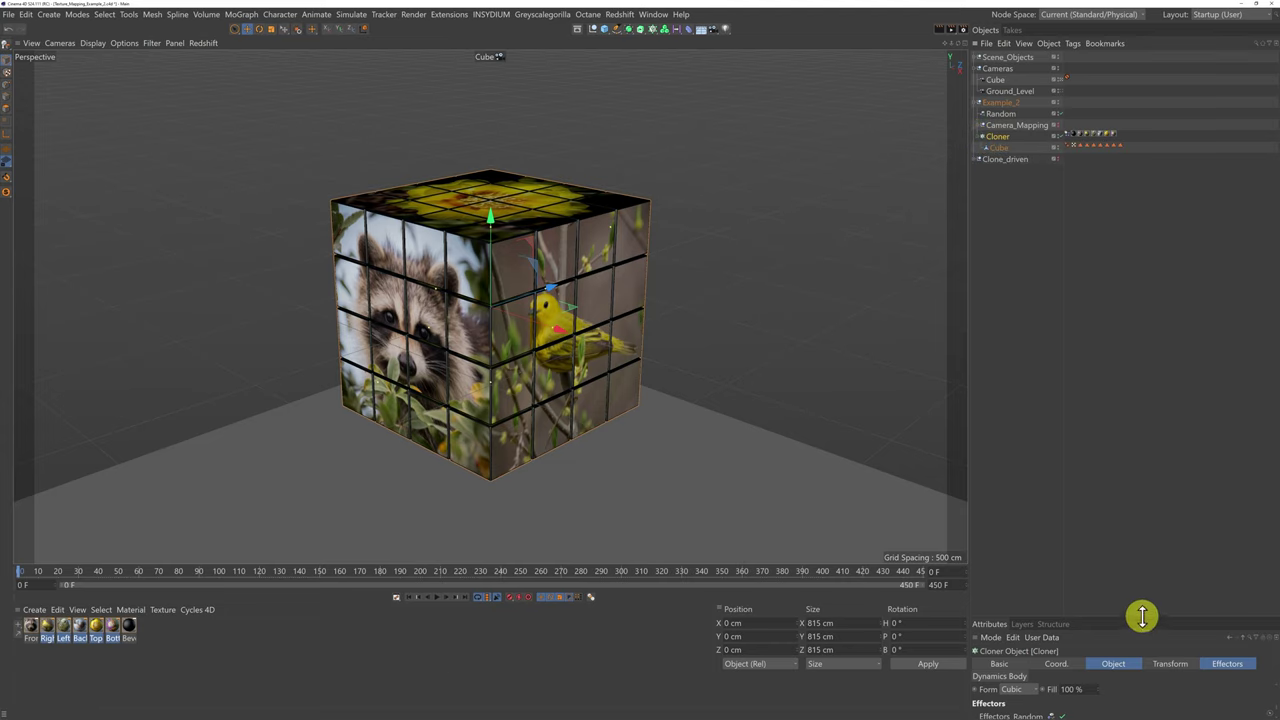
pyautogui.moveTo(1142, 618); pyautogui.dragTo(1100, 194)
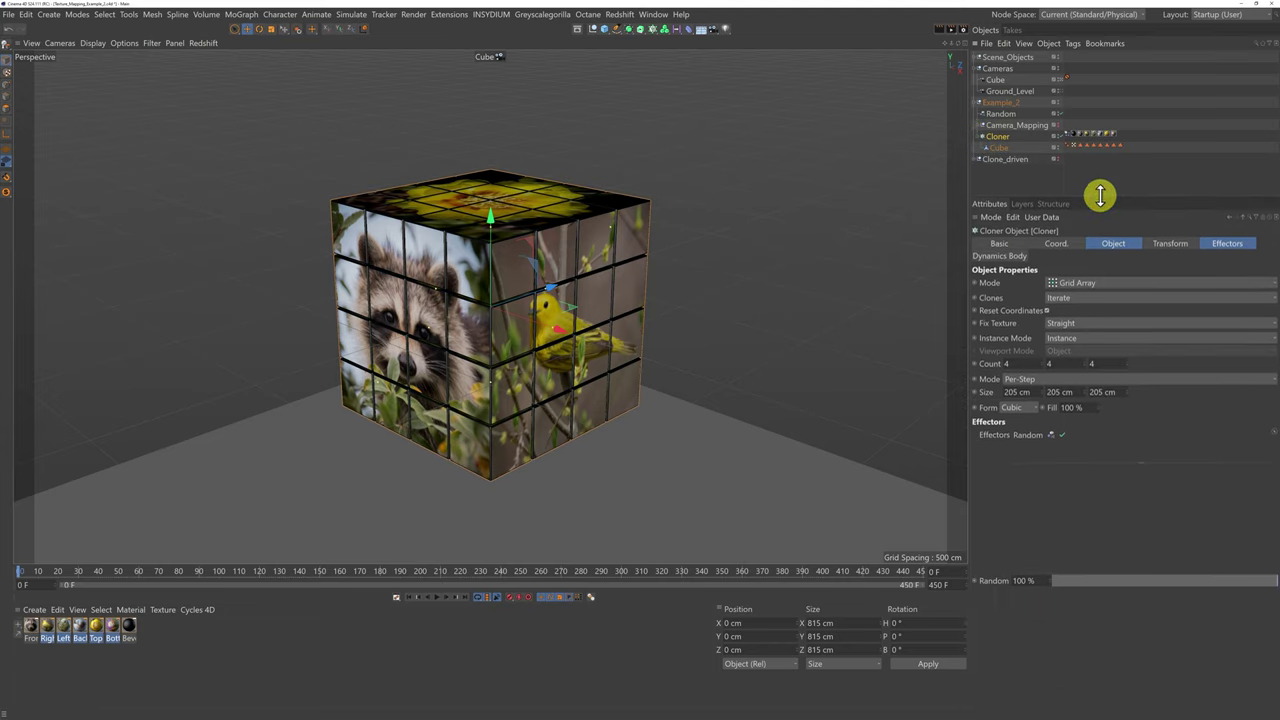
pyautogui.click(1168, 241)
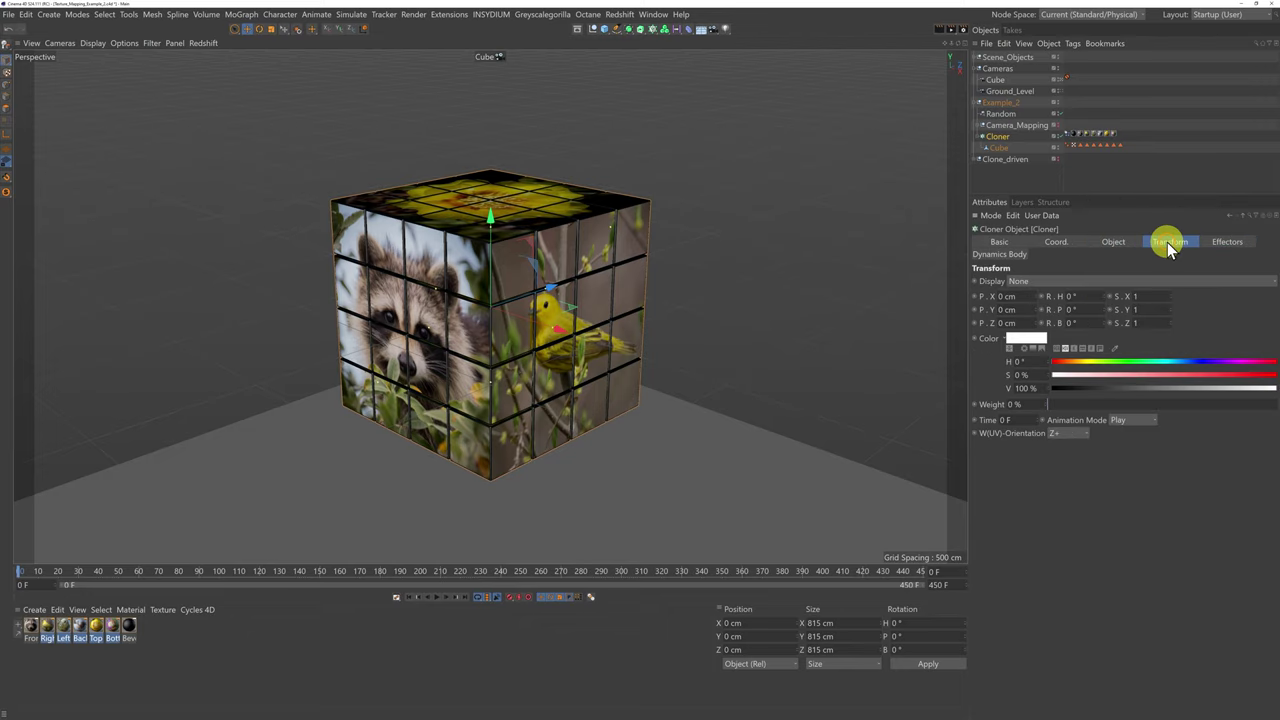
pyautogui.click(1043, 281)
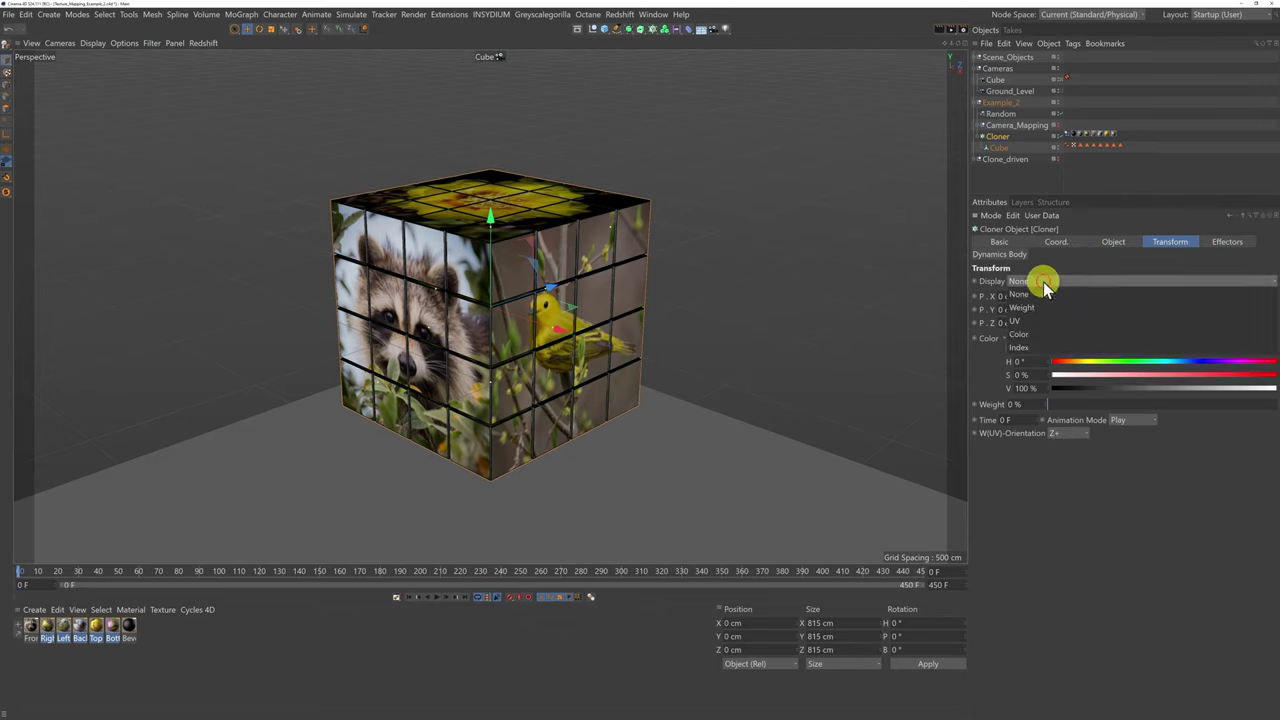
pyautogui.click(1029, 346)
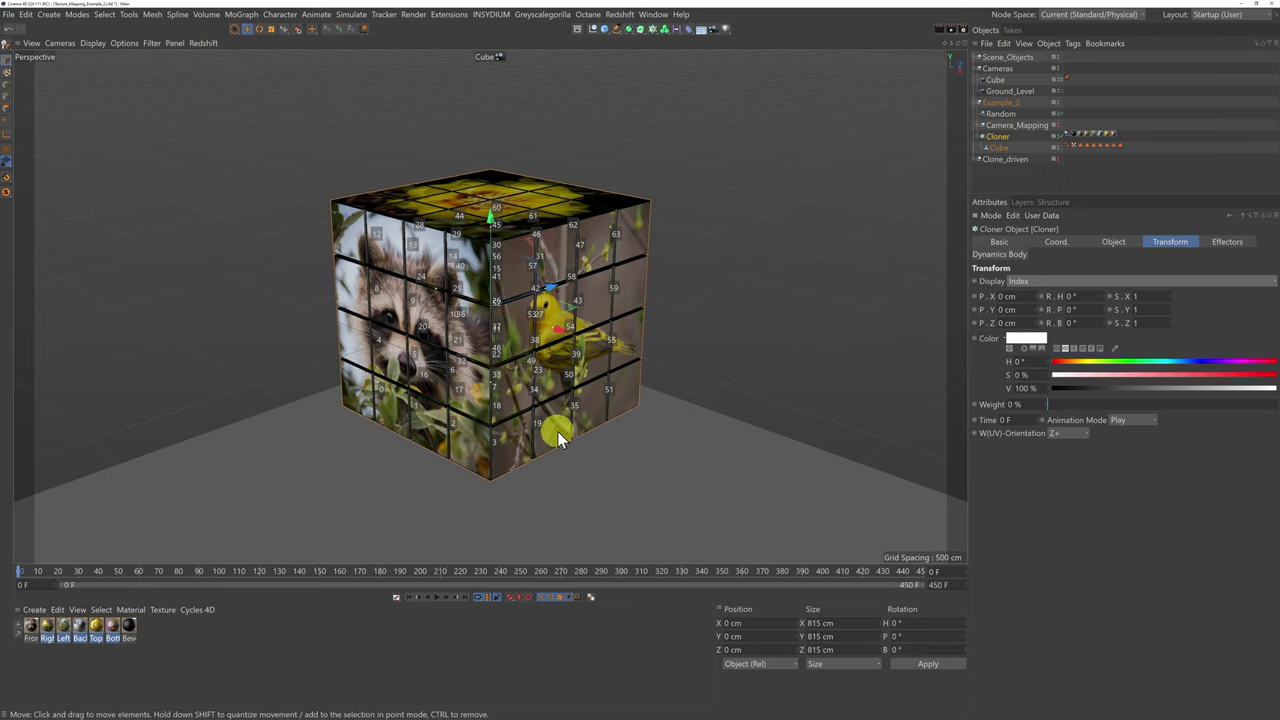
# Switch to the default camera and orbit around the cube to read the clone index numbers.
pyautogui.click(1057, 80)
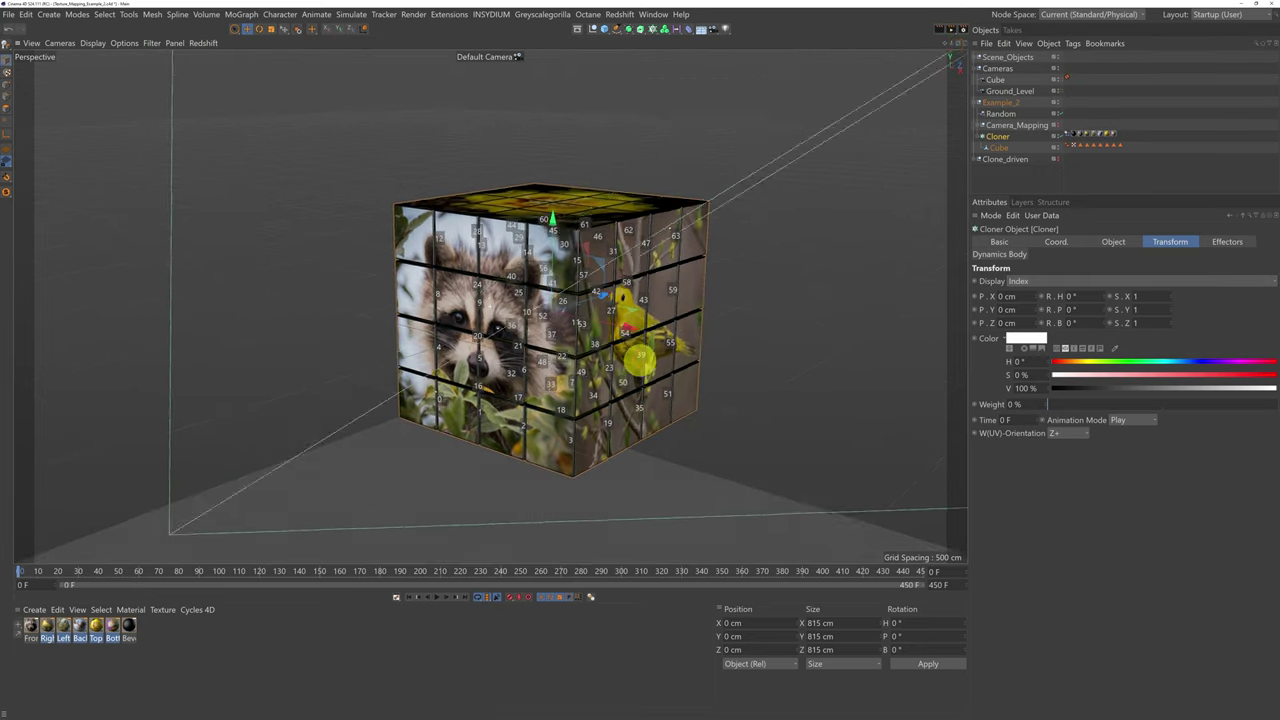
pyautogui.keyDown('alt'); pyautogui.moveTo(640, 359); pyautogui.dragTo(640, 361); pyautogui.keyUp('alt')
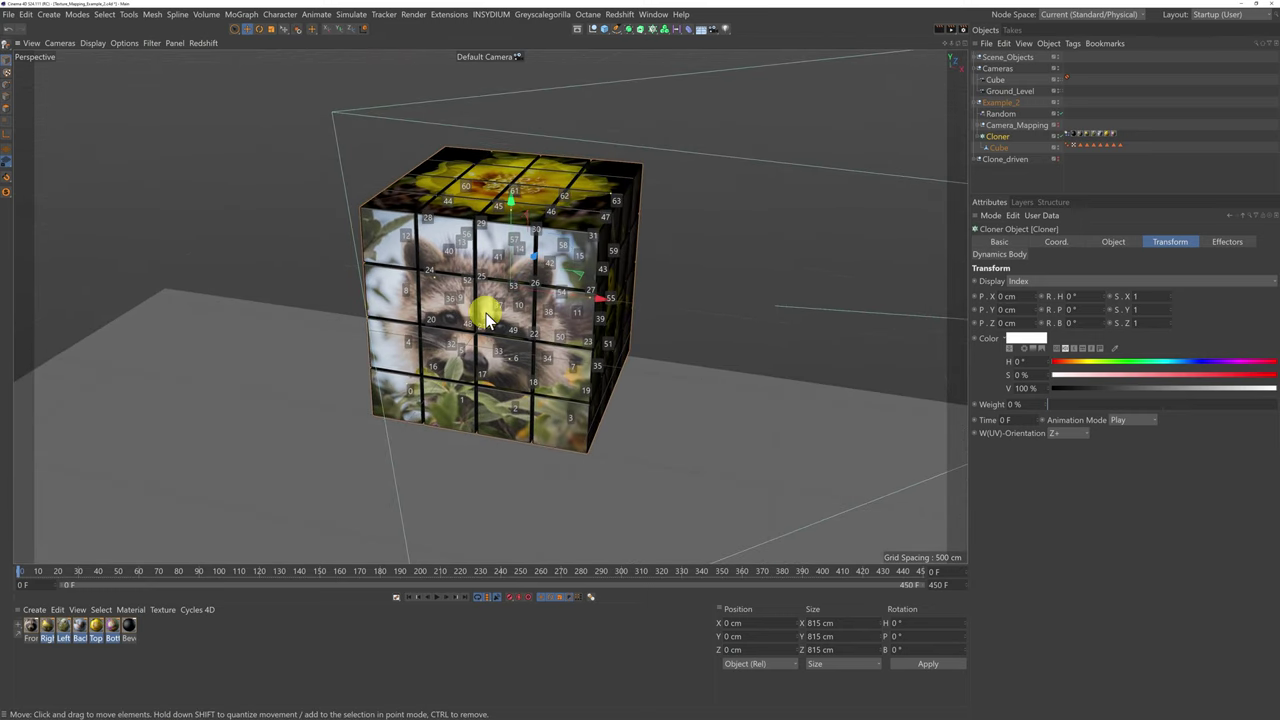
pyautogui.keyDown('alt'); pyautogui.moveTo(487, 318); pyautogui.dragTo(486, 312); pyautogui.keyUp('alt')
pyautogui.scroll(3, 486, 312)
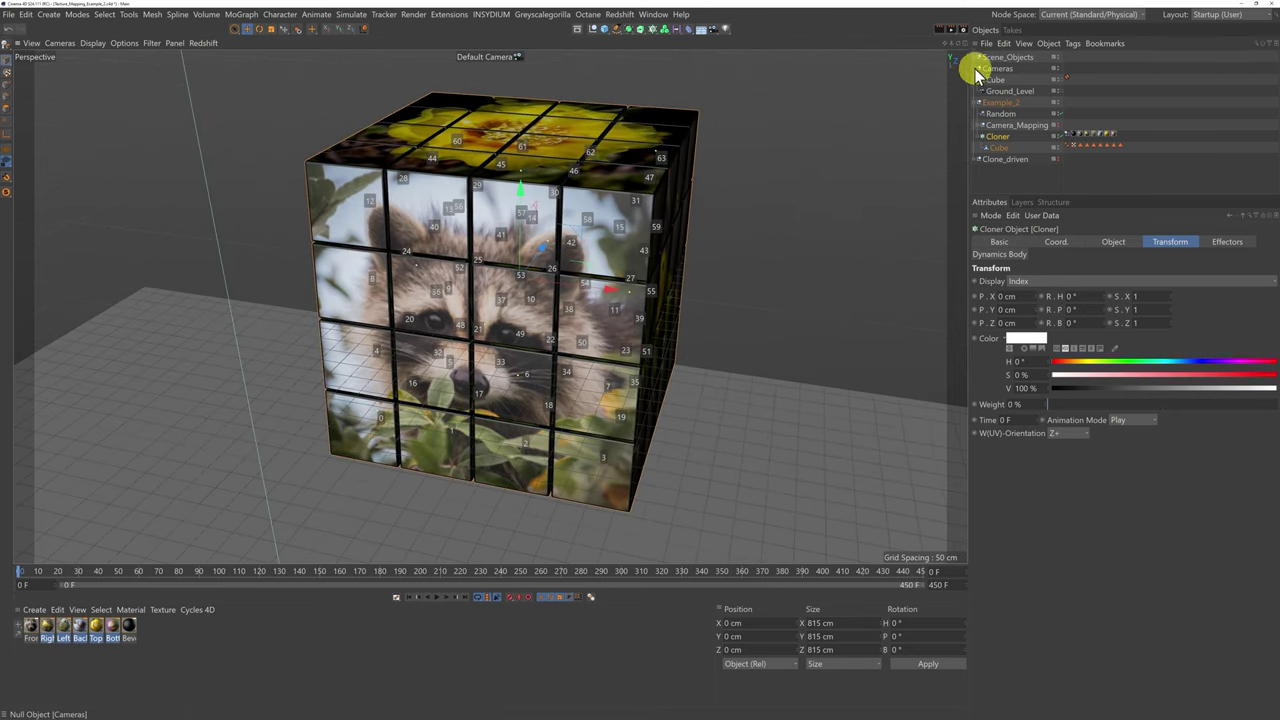
pyautogui.keyDown('alt'); pyautogui.moveTo(636, 360); pyautogui.dragTo(638, 360); pyautogui.keyUp('alt')
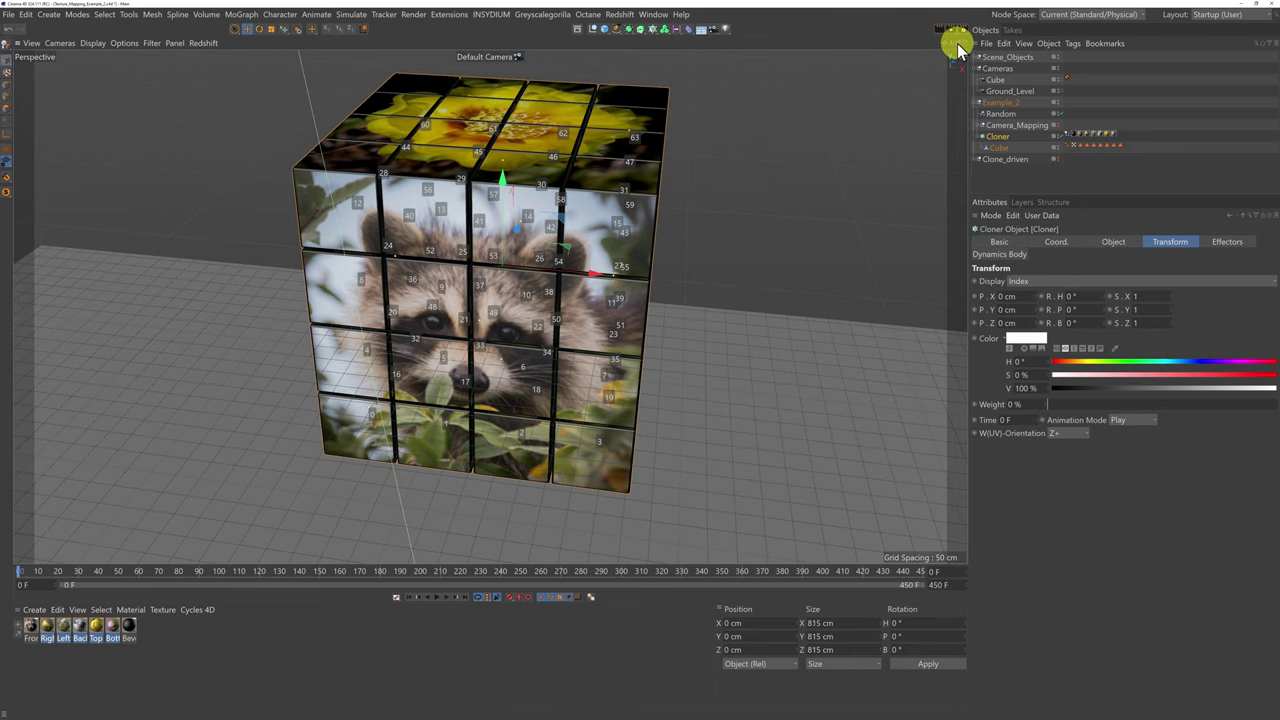
pyautogui.moveTo(957, 43); pyautogui.dragTo(930, 45)
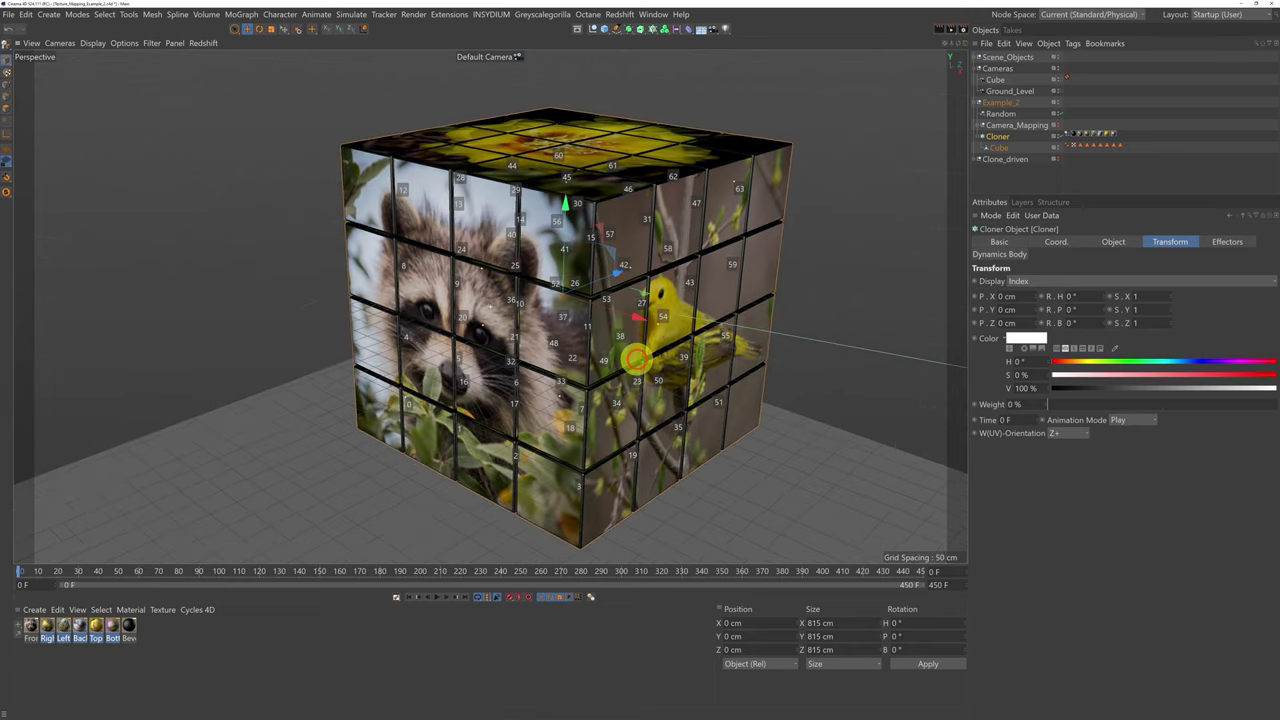
pyautogui.moveTo(637, 358); pyautogui.dragTo(958, 43)
# Check index numbers on the cube faces, then expand Clone_driven to list its cubes.
pyautogui.click(672, 190)
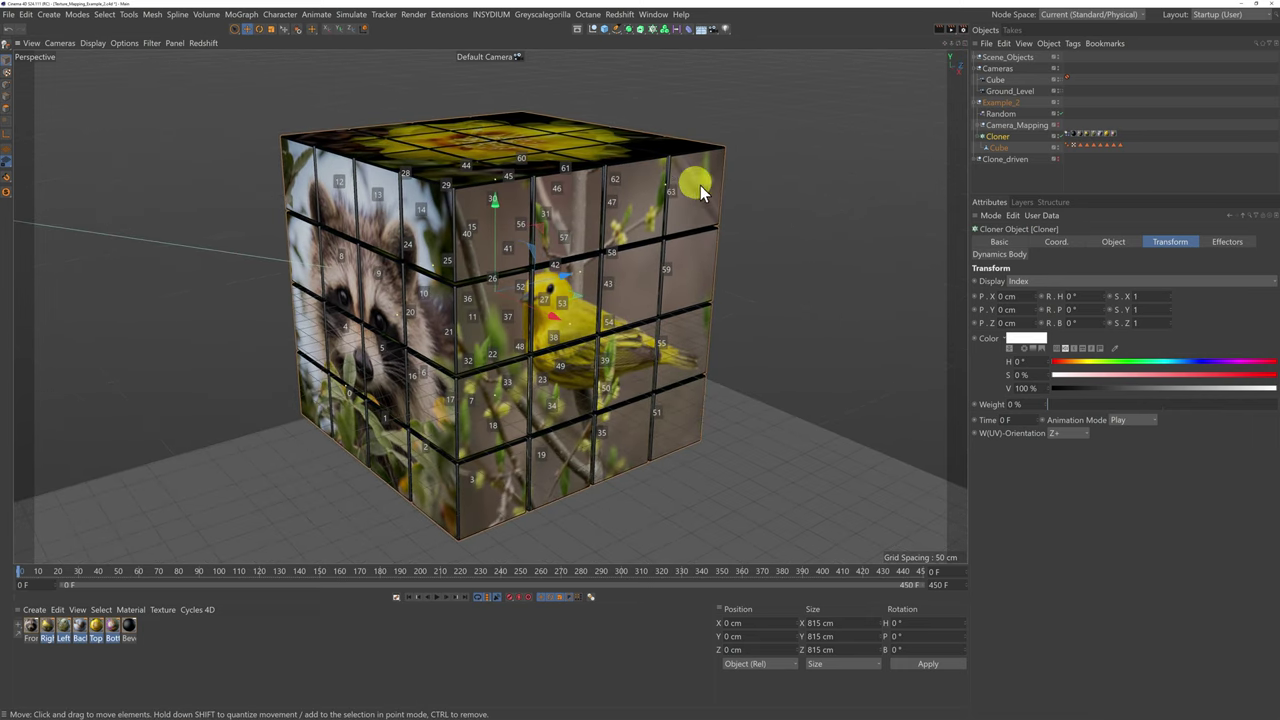
pyautogui.click(357, 424)
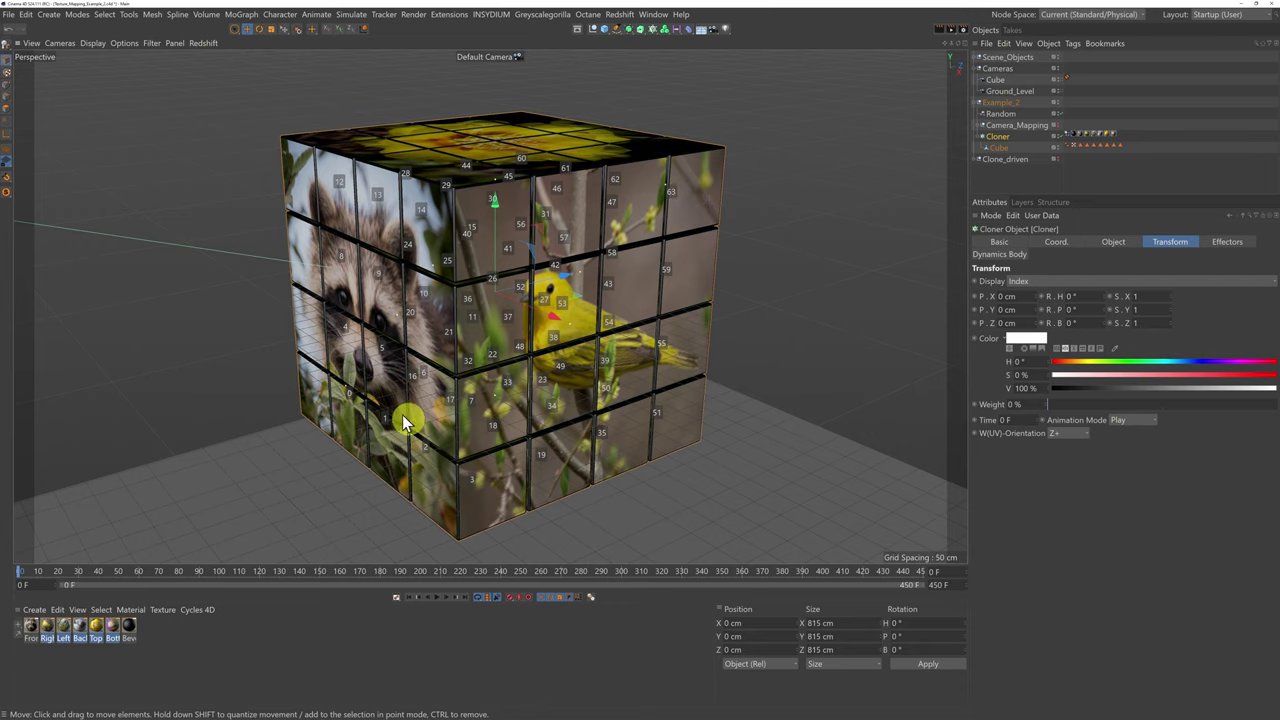
pyautogui.click(543, 436)
pyautogui.click(634, 388)
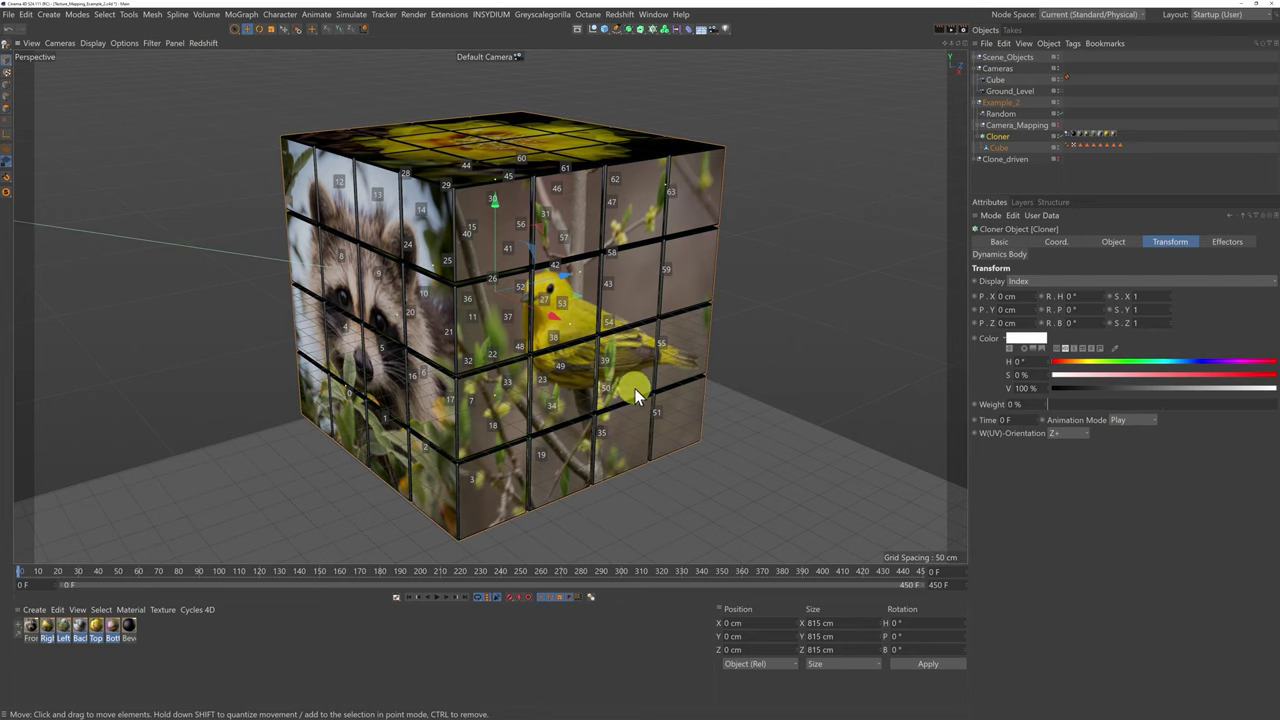
pyautogui.click(656, 393)
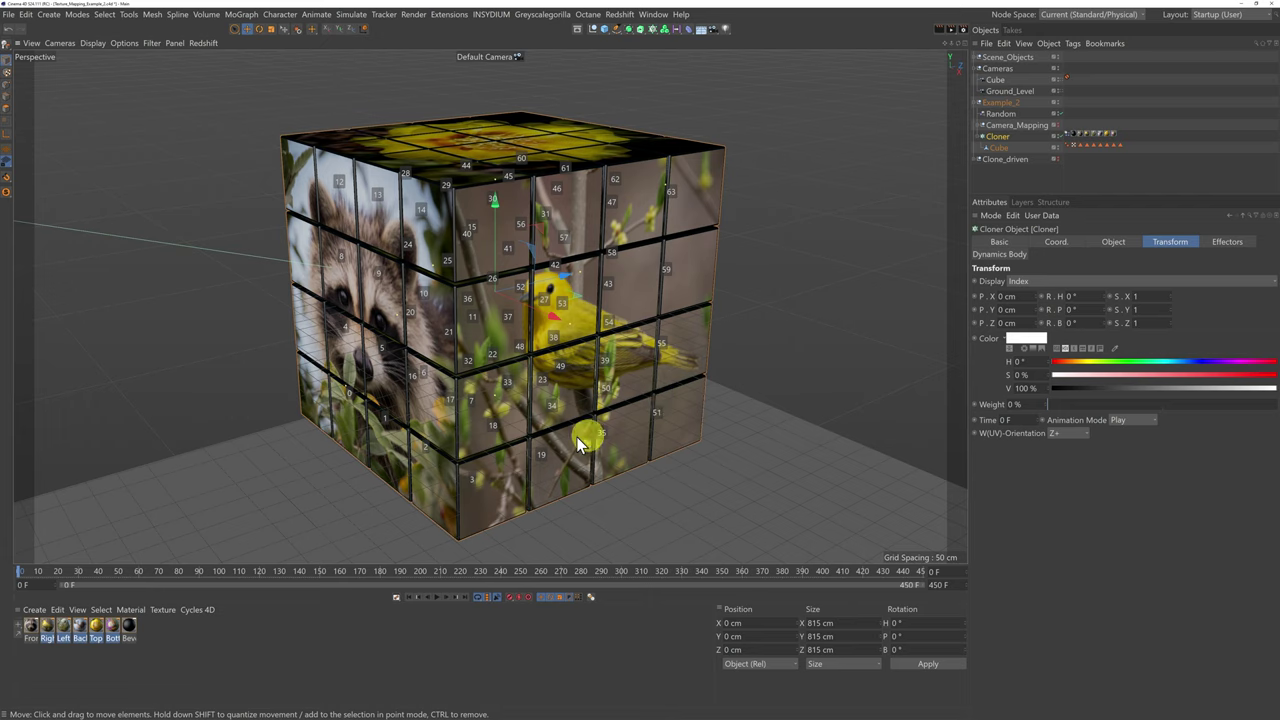
pyautogui.click(975, 160)
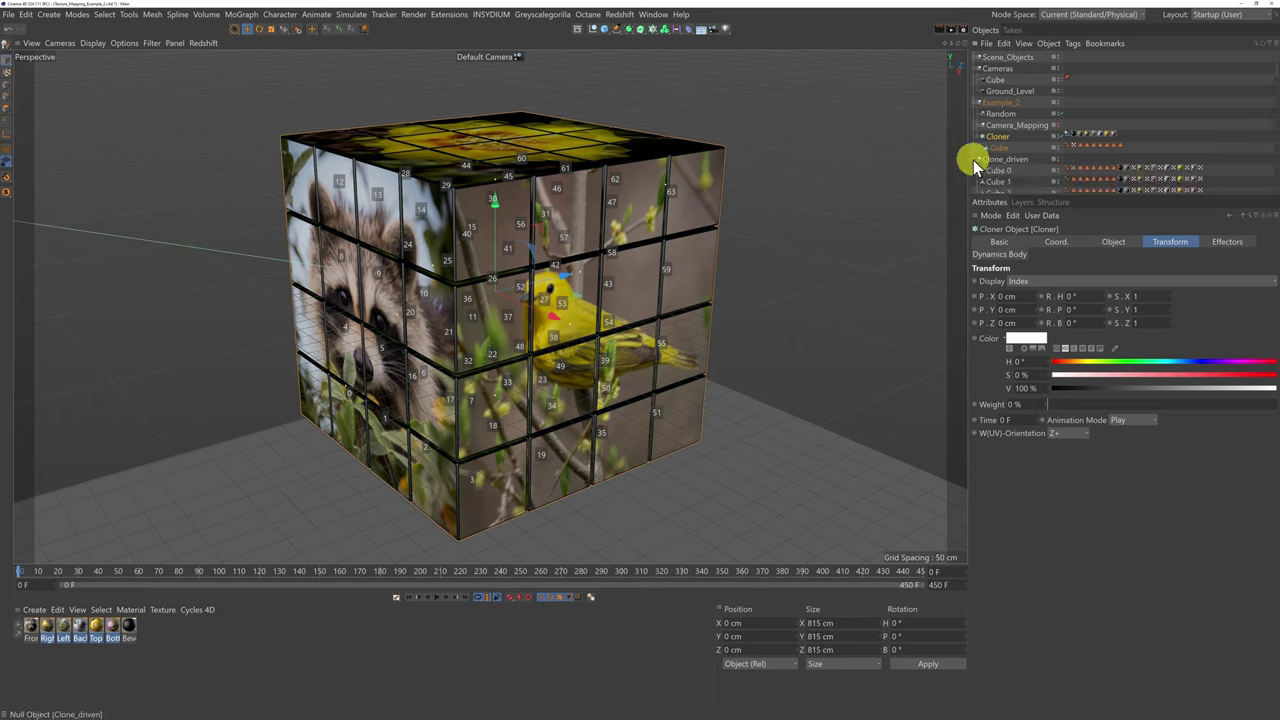
# Enlarge the object list and select Cube 0 to check its properties.
pyautogui.moveTo(1057, 195); pyautogui.dragTo(1104, 606)
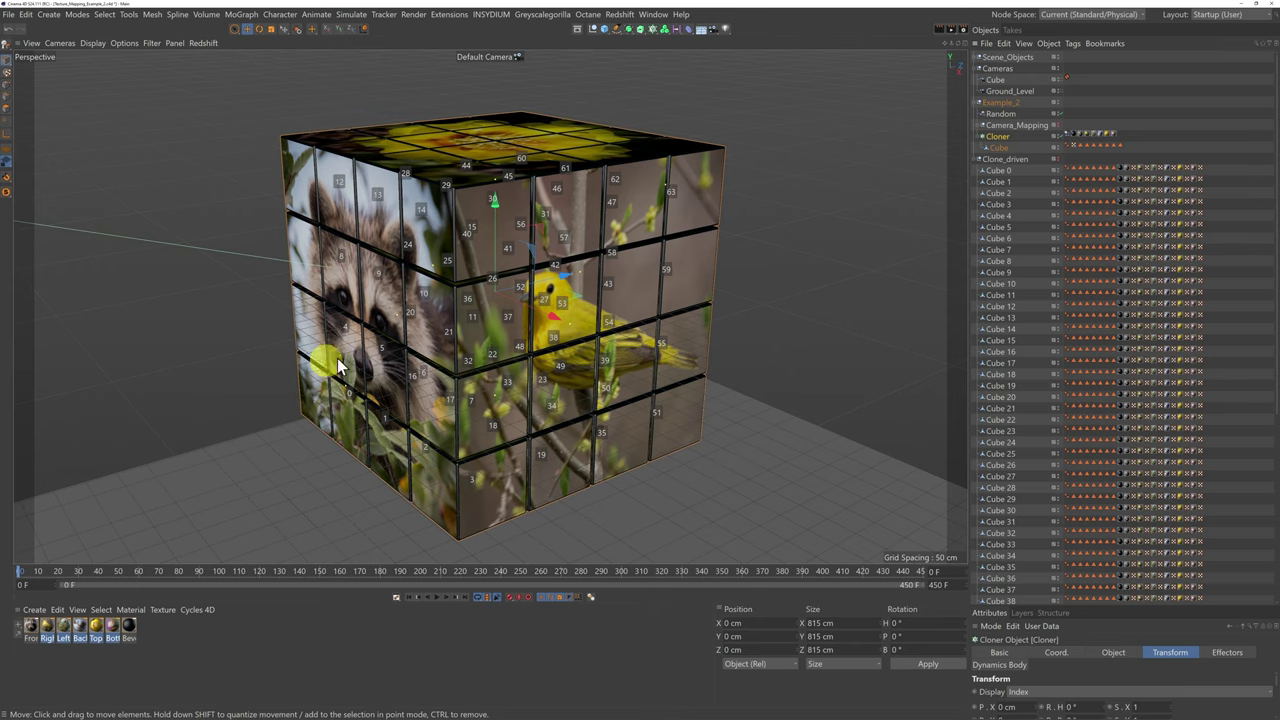
pyautogui.click(1001, 172)
pyautogui.scroll(-5, 1022, 301)
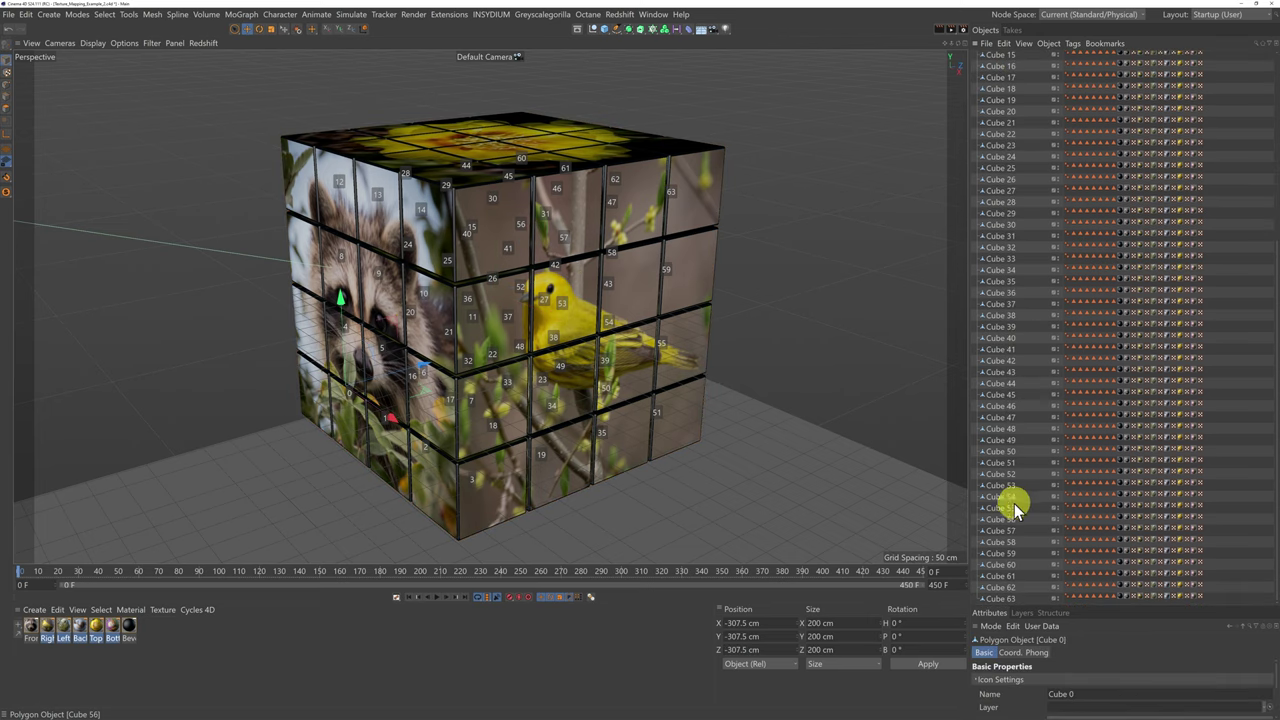
pyautogui.scroll(6, 1023, 425)
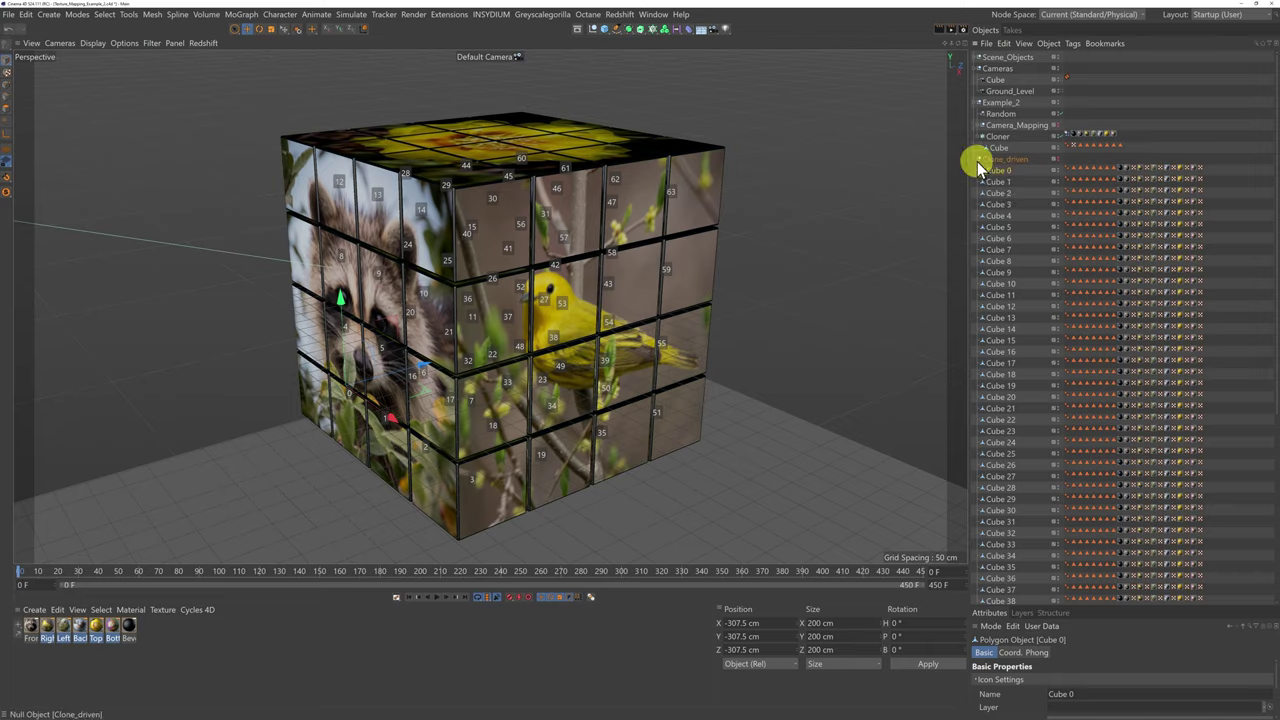
# Collapse Clone_driven, hide the Cloner in viewport and render, and make Clone_driven visible again.
pyautogui.click(976, 158)
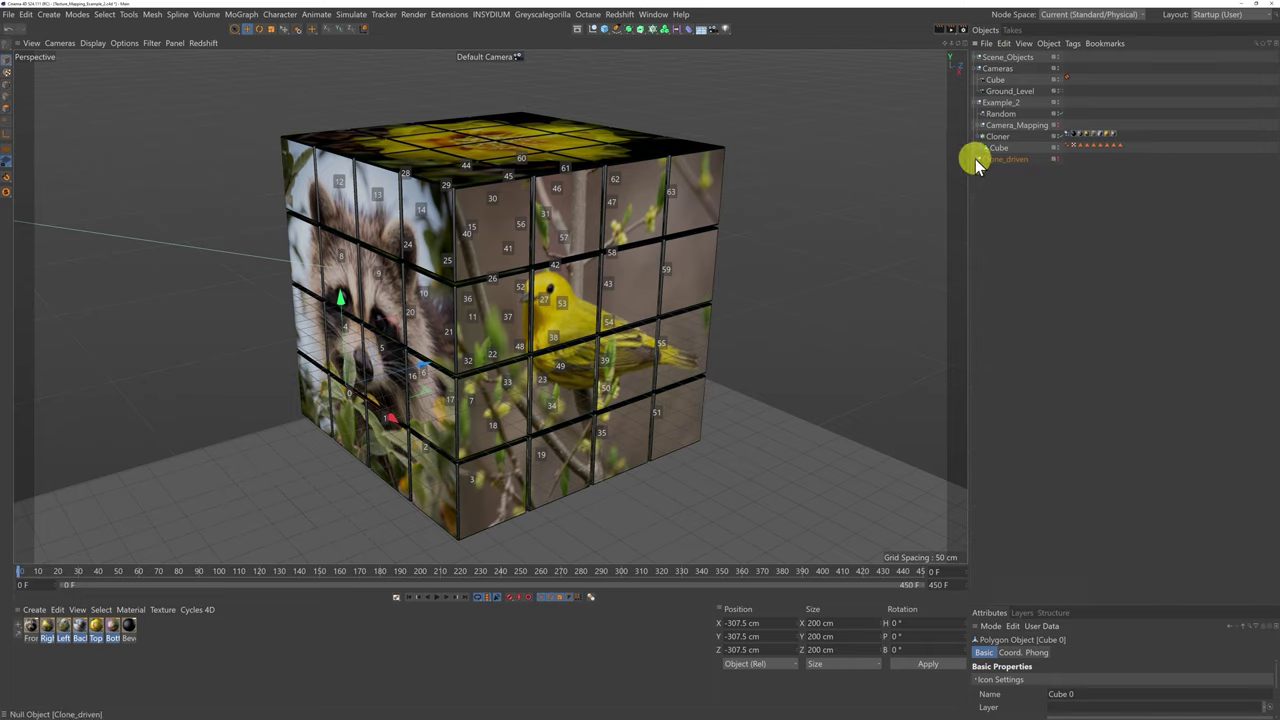
pyautogui.keyDown('alt'); pyautogui.click(1056, 136); pyautogui.keyUp('alt')
pyautogui.keyDown('alt'); pyautogui.click(1056, 136); pyautogui.keyUp('alt')
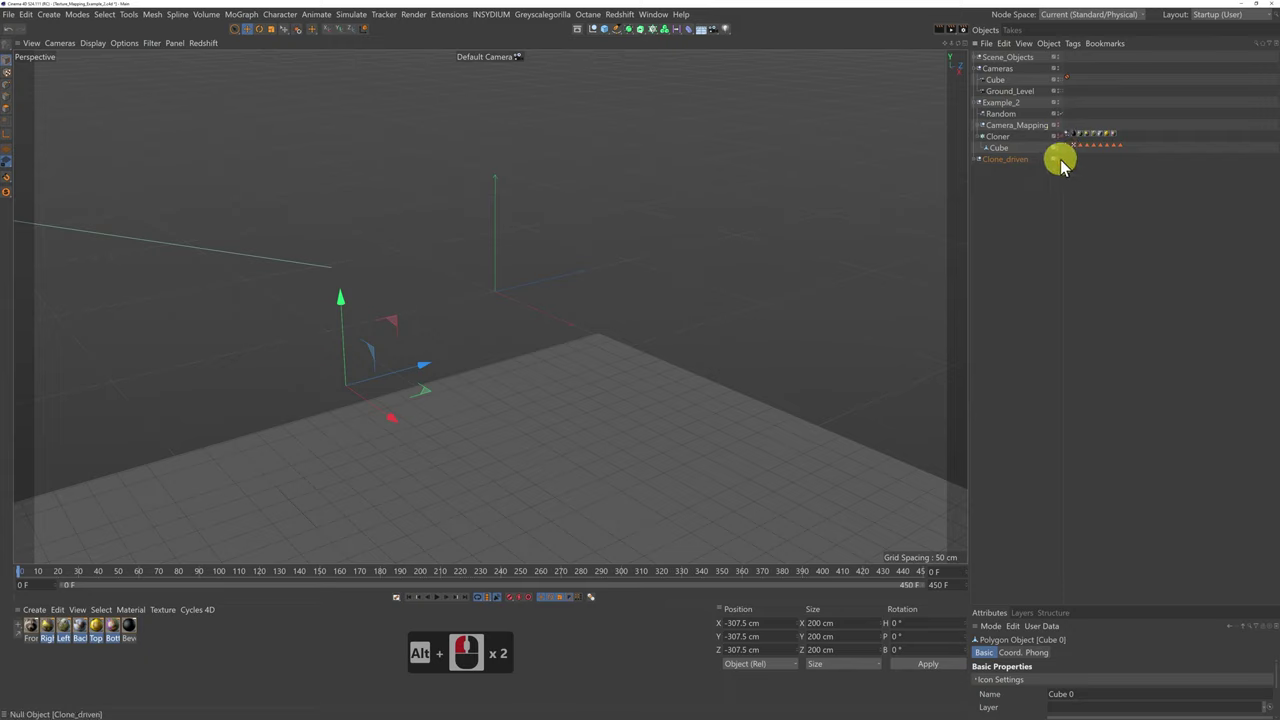
pyautogui.keyDown('alt'); pyautogui.click(1056, 160); pyautogui.keyUp('alt')
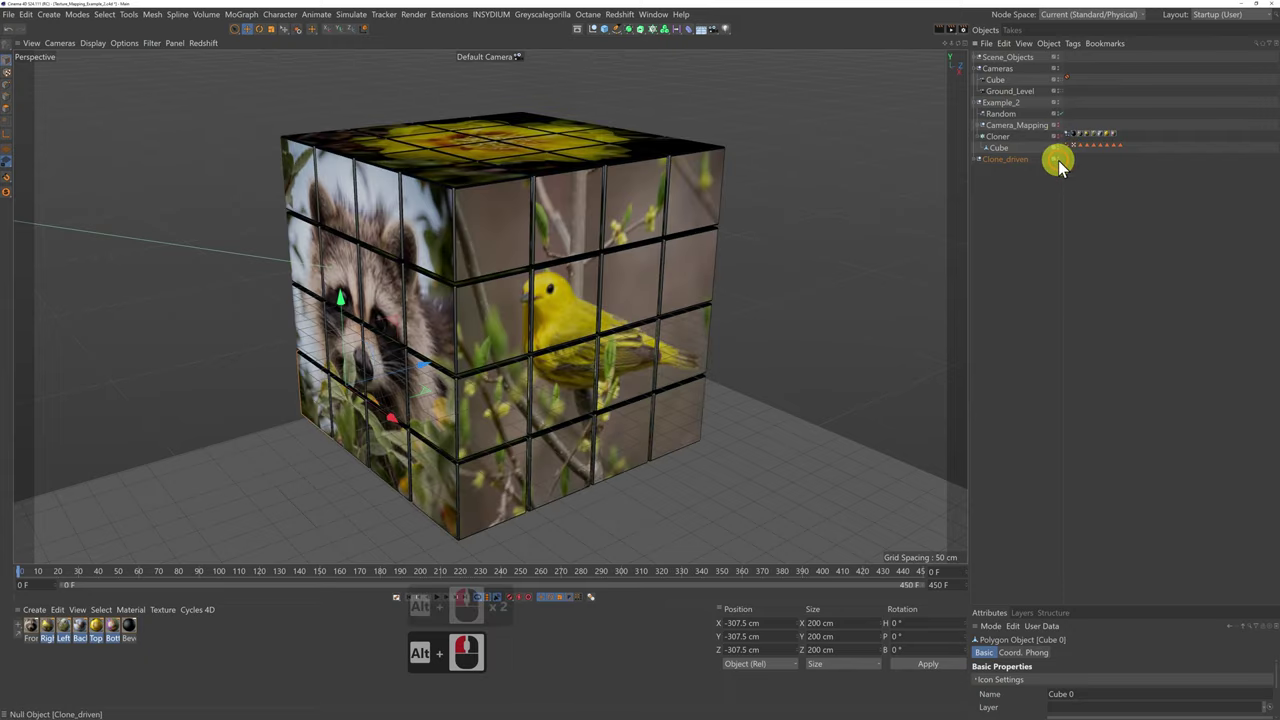
# Add an XPresso tag to Clone_driven via Programming Tags, opening the XPresso Editor.
pyautogui.keyDown('alt'); pyautogui.click(979, 160); pyautogui.keyUp('alt')
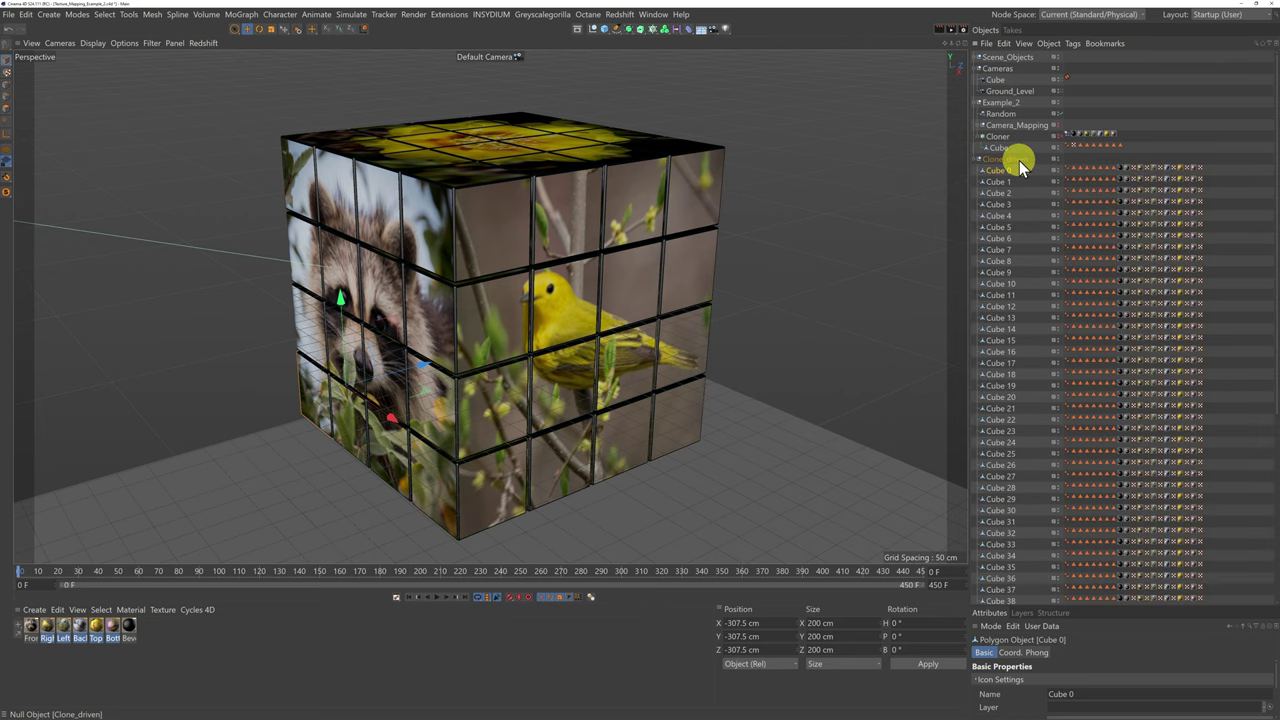
pyautogui.rightClick(1019, 160)
pyautogui.moveTo(1070, 210)
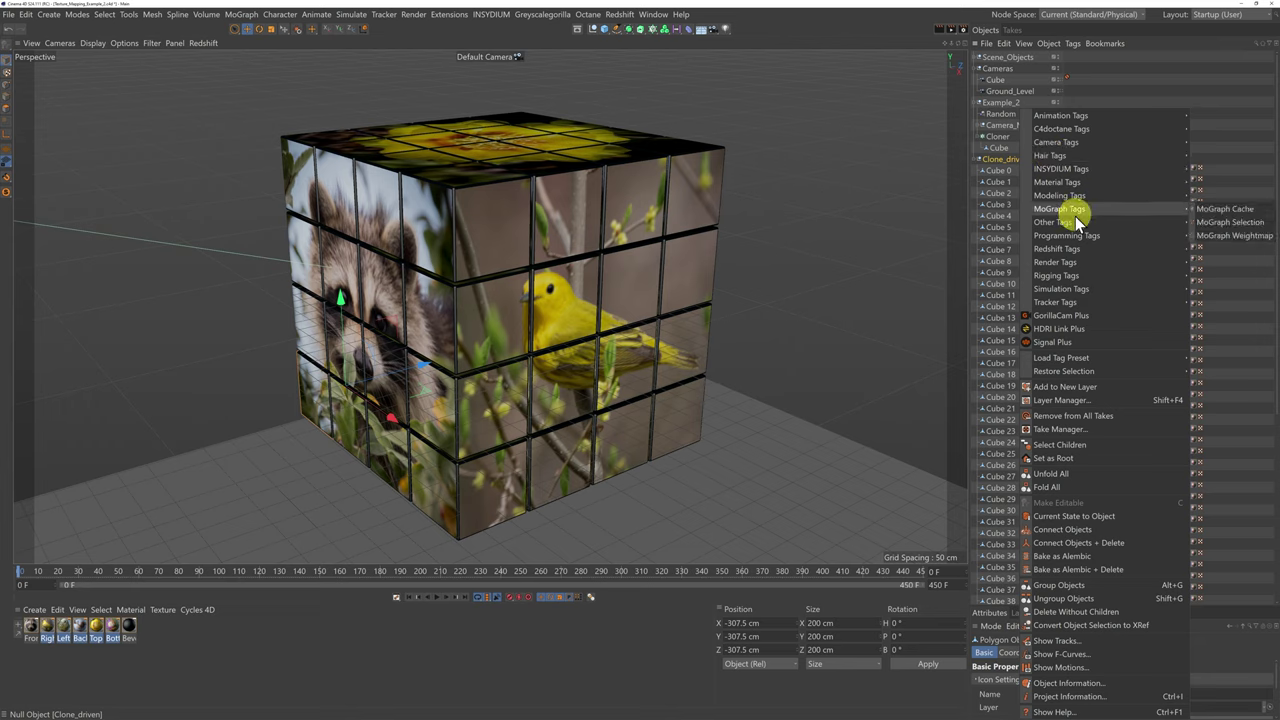
pyautogui.moveTo(1070, 235)
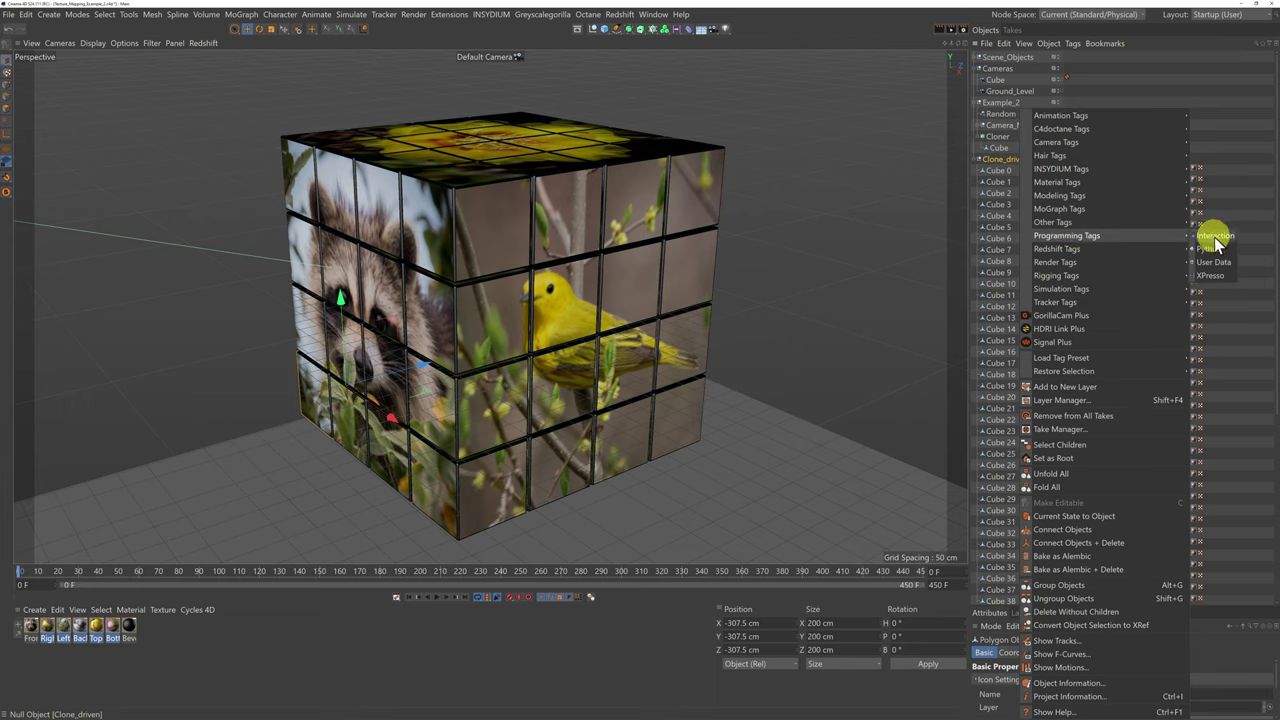
pyautogui.click(1210, 275)
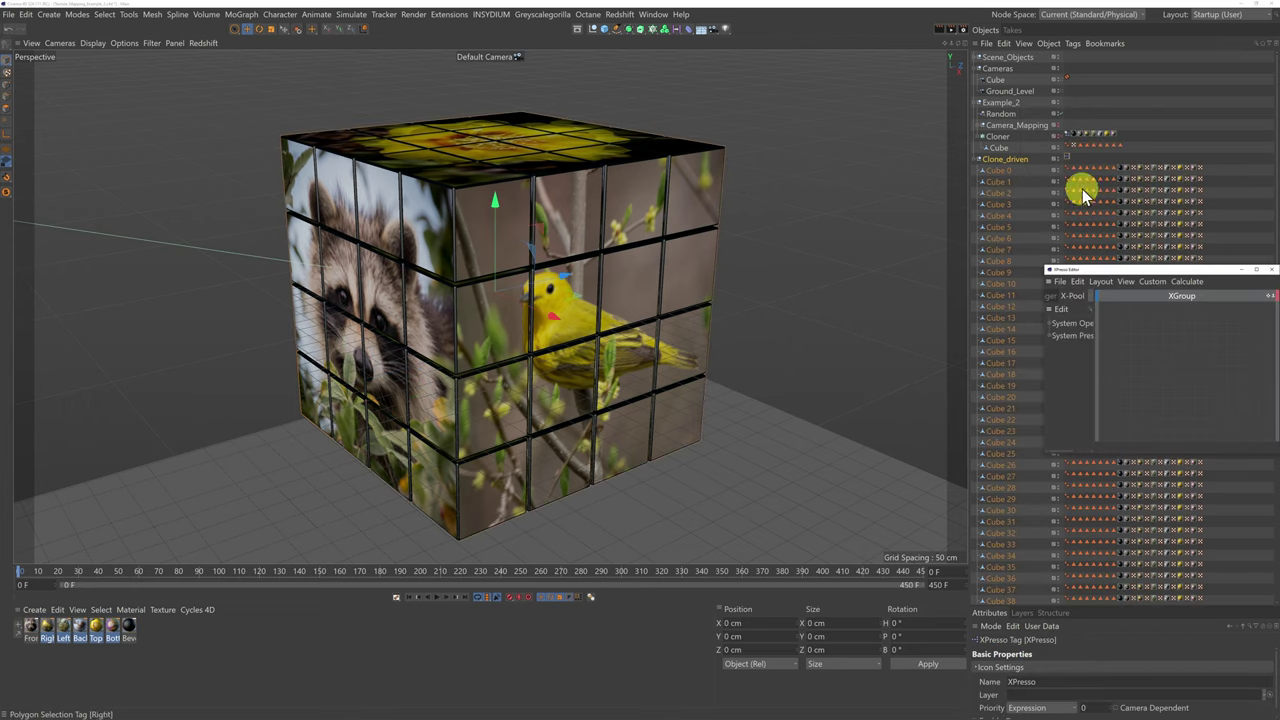
# Move the XPresso Editor window up-left and enlarge it.
pyautogui.moveTo(1165, 269); pyautogui.dragTo(391, 138)
pyautogui.moveTo(512, 336); pyautogui.dragTo(887, 494)
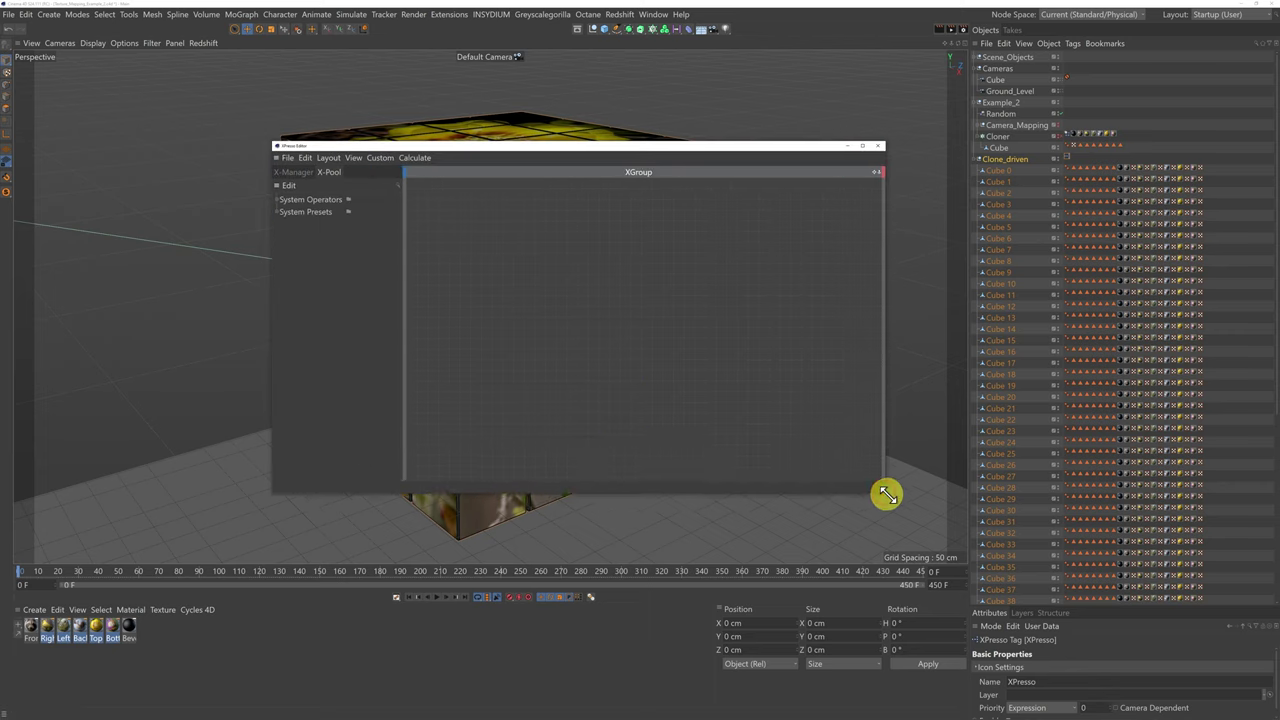
pyautogui.moveTo(604, 148); pyautogui.dragTo(463, 100)
pyautogui.moveTo(744, 444); pyautogui.dragTo(900, 538)
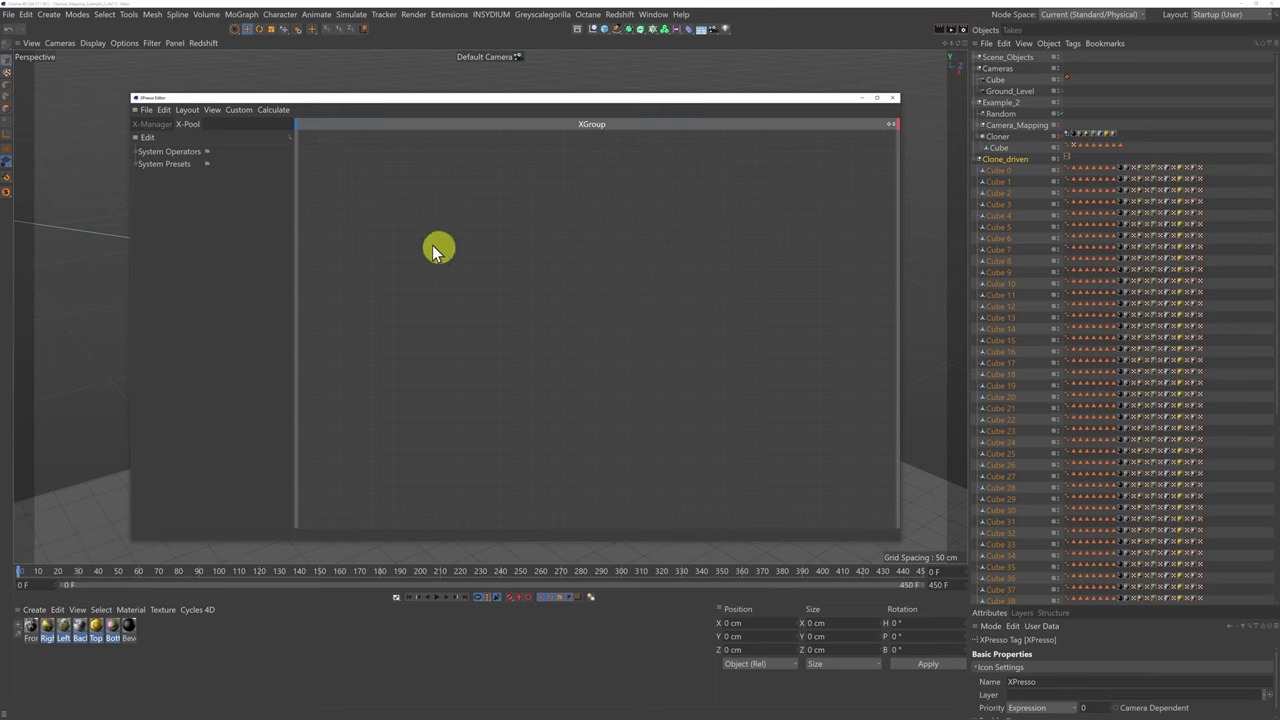
# Add a Hierarchy node from an X-Pool search for 'hie', enlarge it and place it top-left.
pyautogui.click(186, 137)
pyautogui.write('hier')
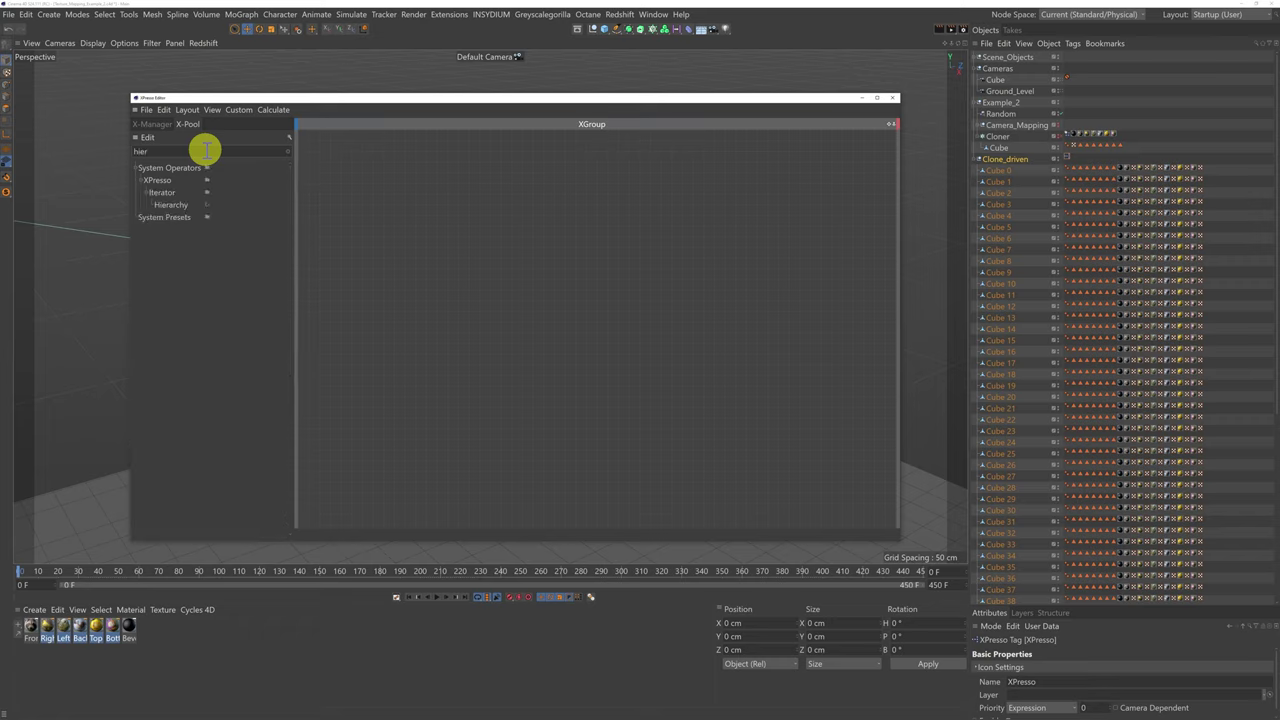
pyautogui.moveTo(176, 212); pyautogui.dragTo(365, 190)
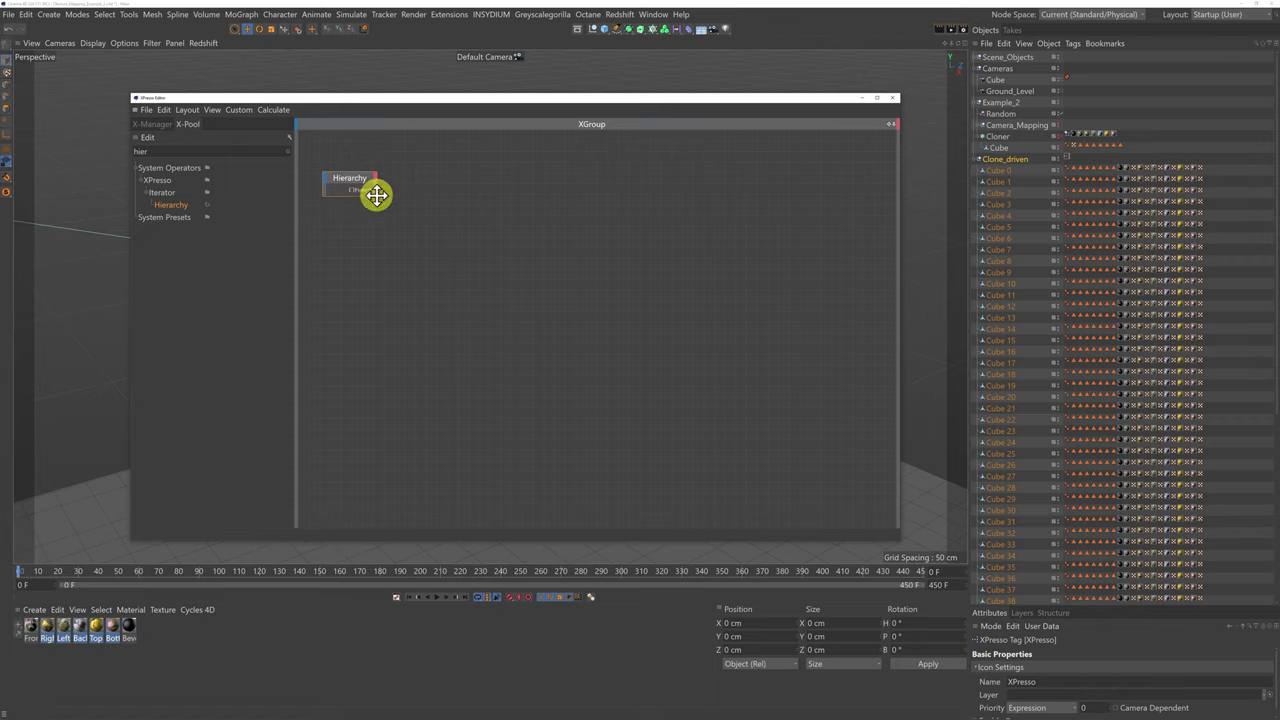
pyautogui.moveTo(375, 194); pyautogui.dragTo(462, 245)
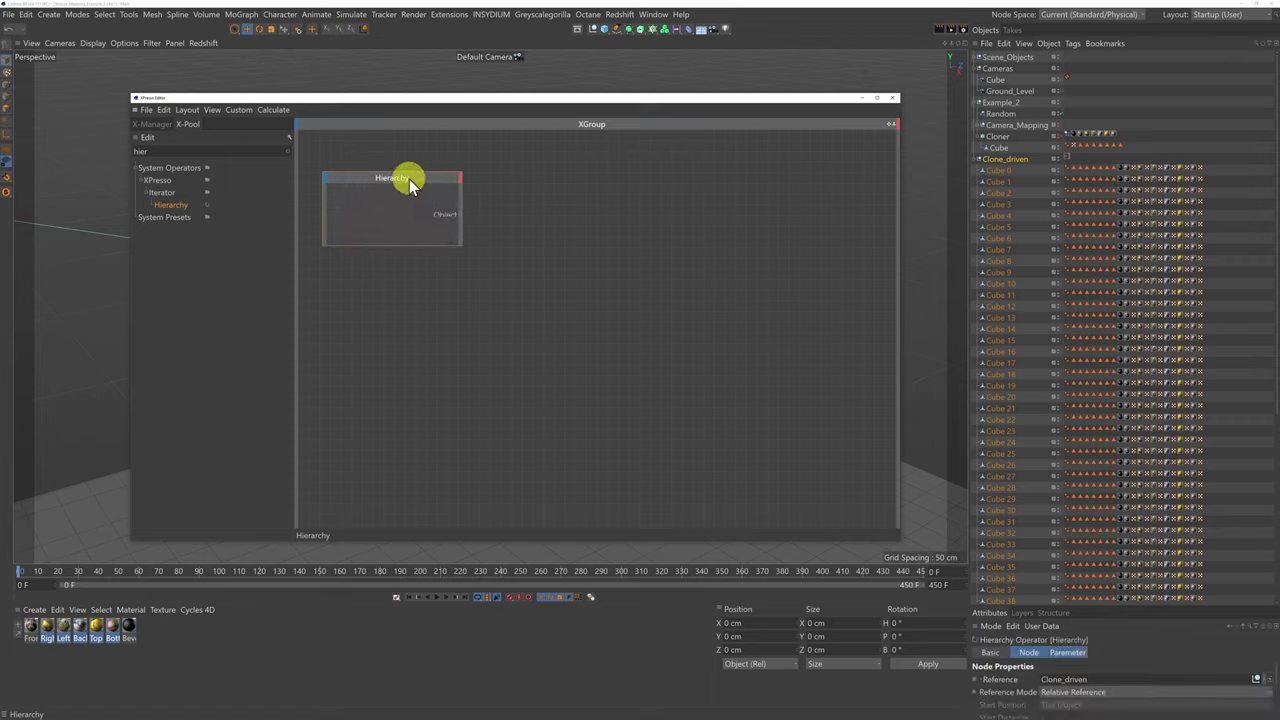
pyautogui.moveTo(409, 177)
pyautogui.mouseDown()
pyautogui.moveTo(380, 160)
pyautogui.moveTo(396, 157)
pyautogui.mouseUp()
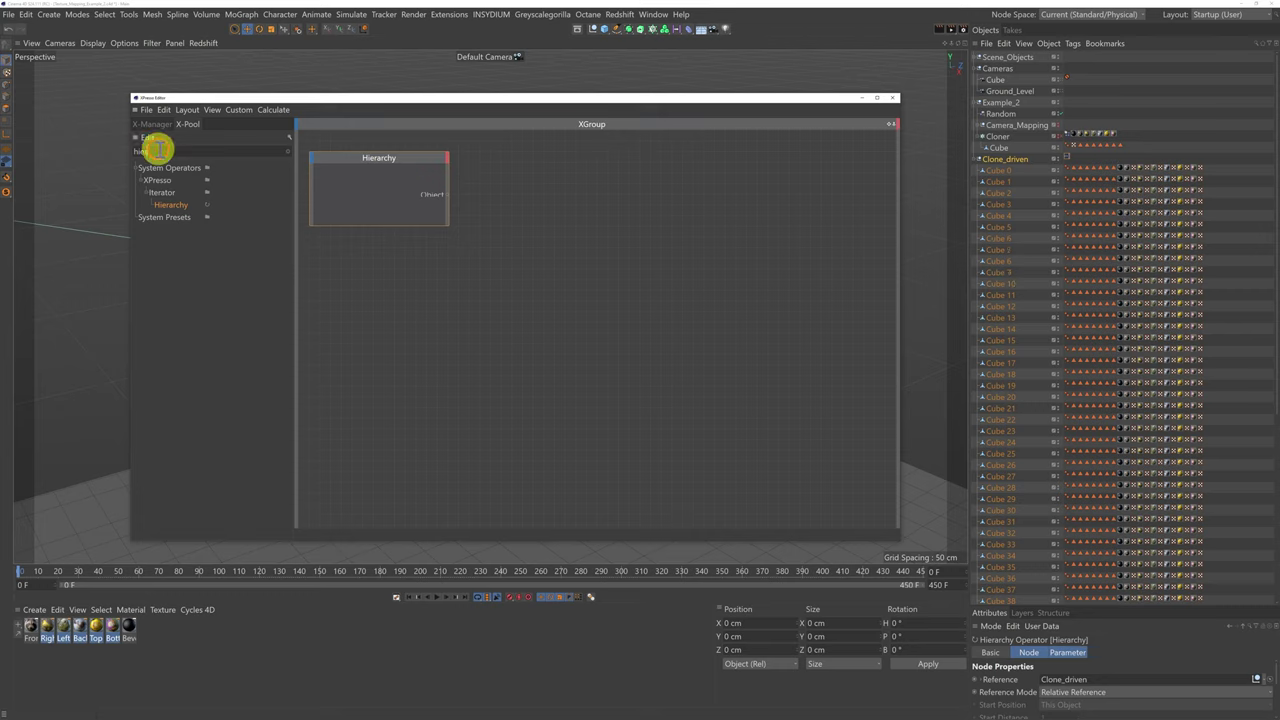
pyautogui.press('BackSpace')
pyautogui.press('BackSpace')
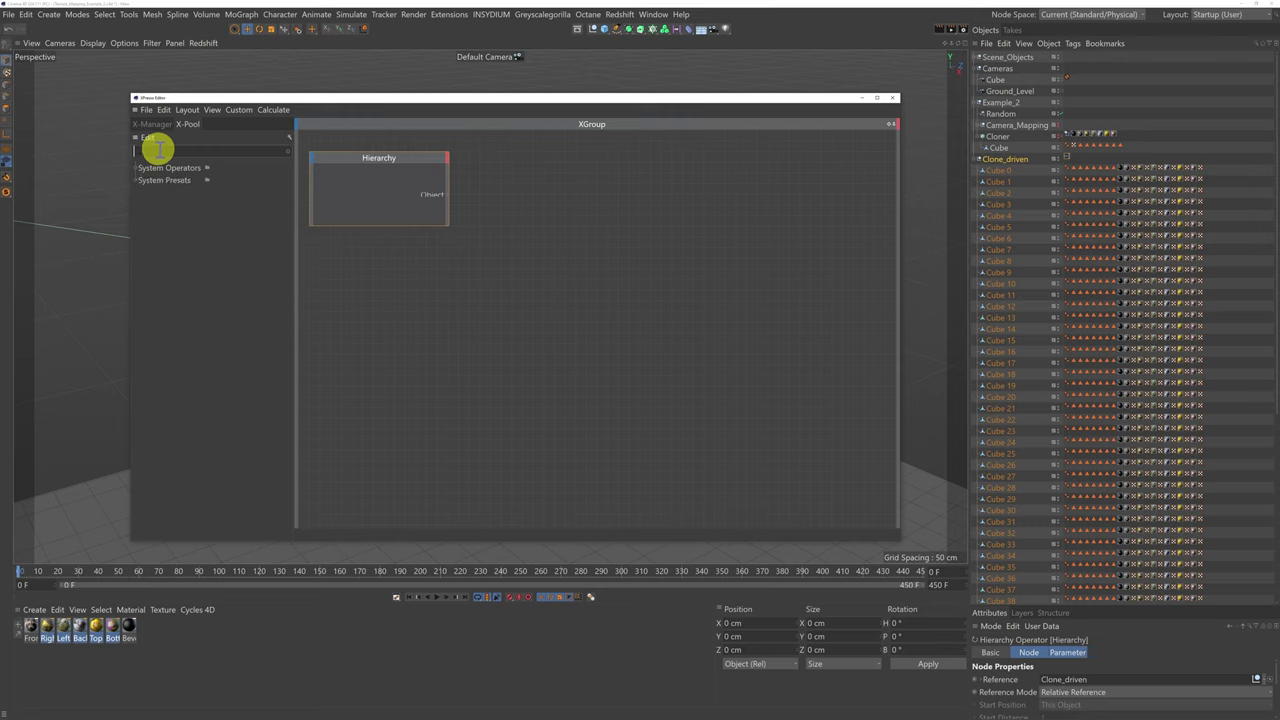
# Add an Object Index node from an 'object' search, enlarge it and position it right of Hierarchy.
pyautogui.write('ob')
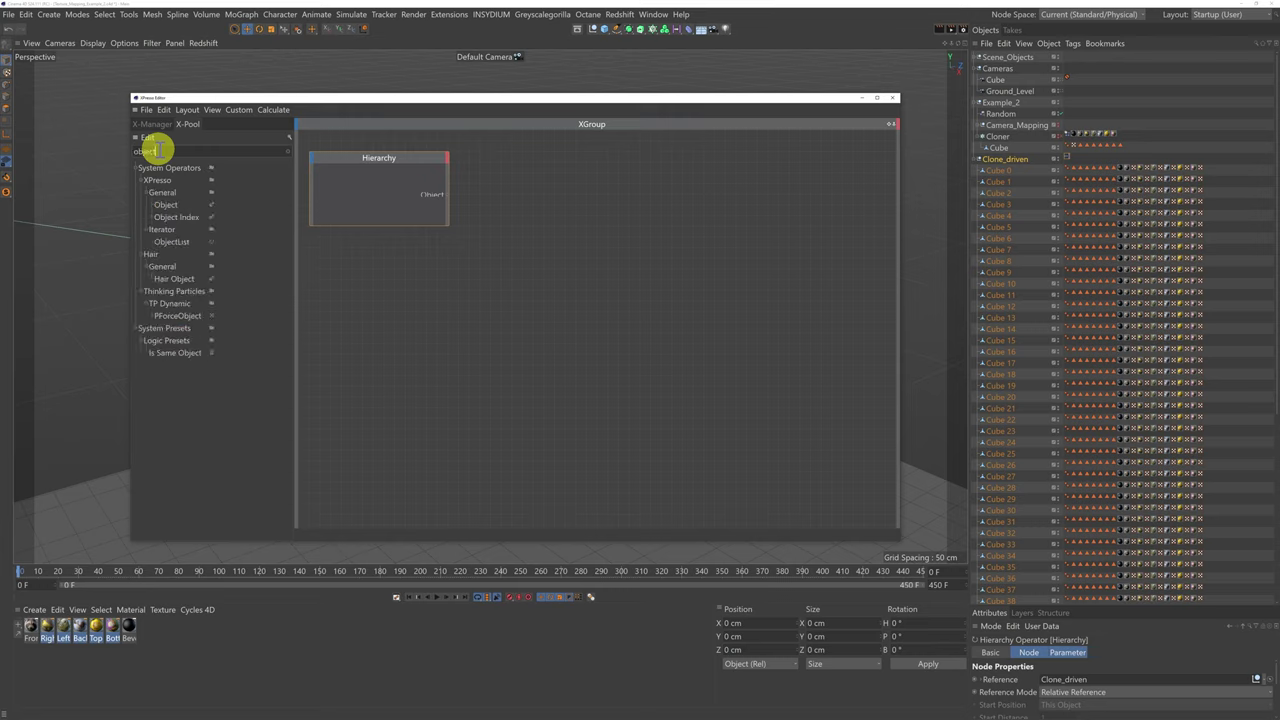
pyautogui.write('ject')
pyautogui.moveTo(177, 215); pyautogui.dragTo(561, 166)
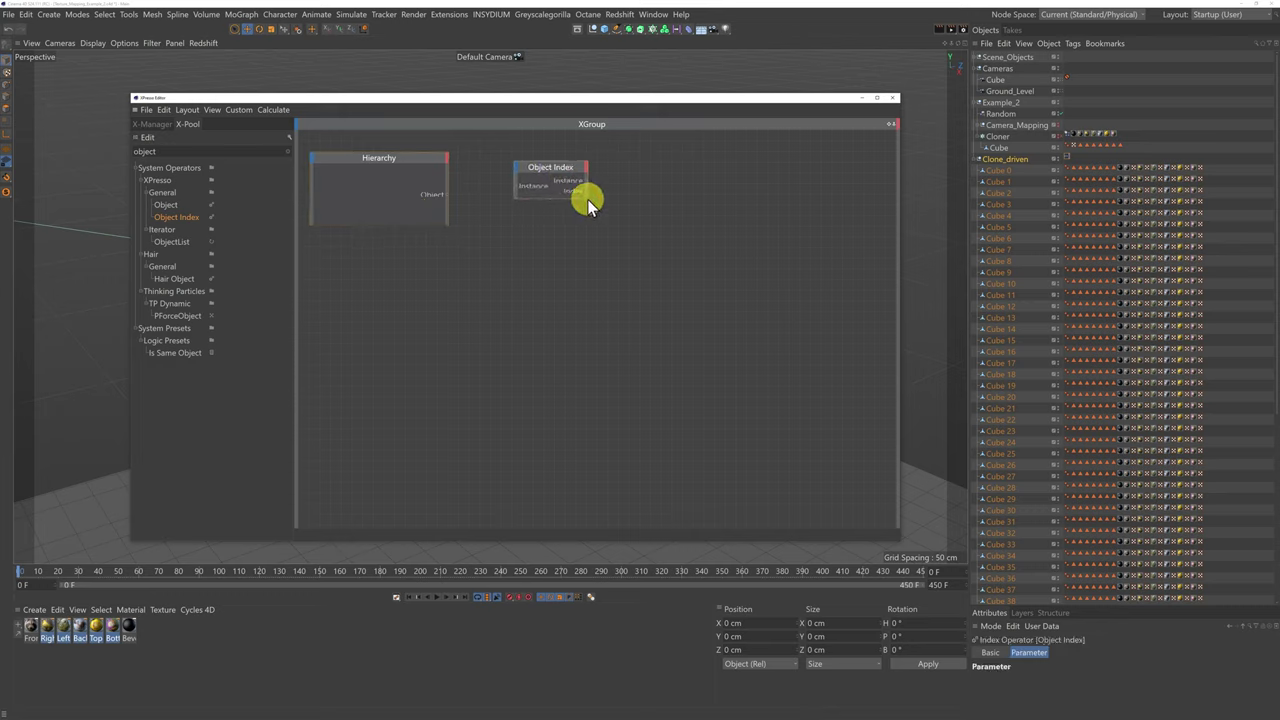
pyautogui.moveTo(591, 200); pyautogui.dragTo(624, 223)
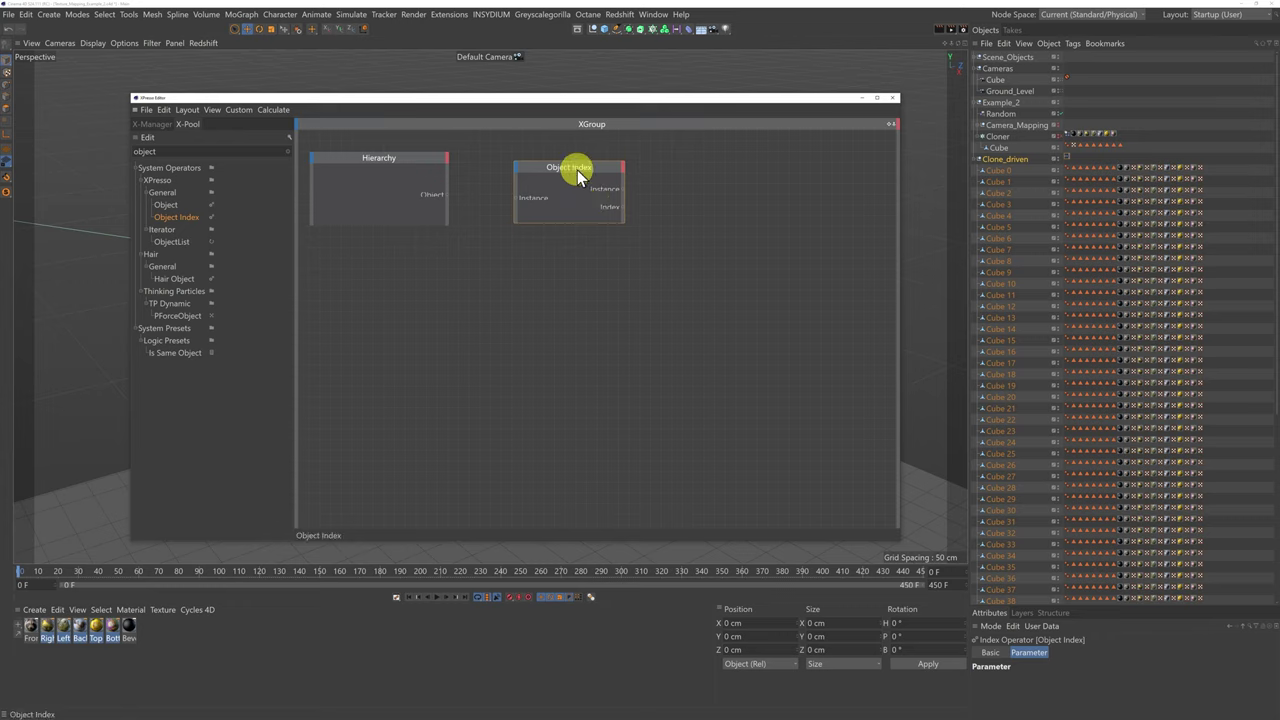
pyautogui.moveTo(577, 170); pyautogui.dragTo(570, 162)
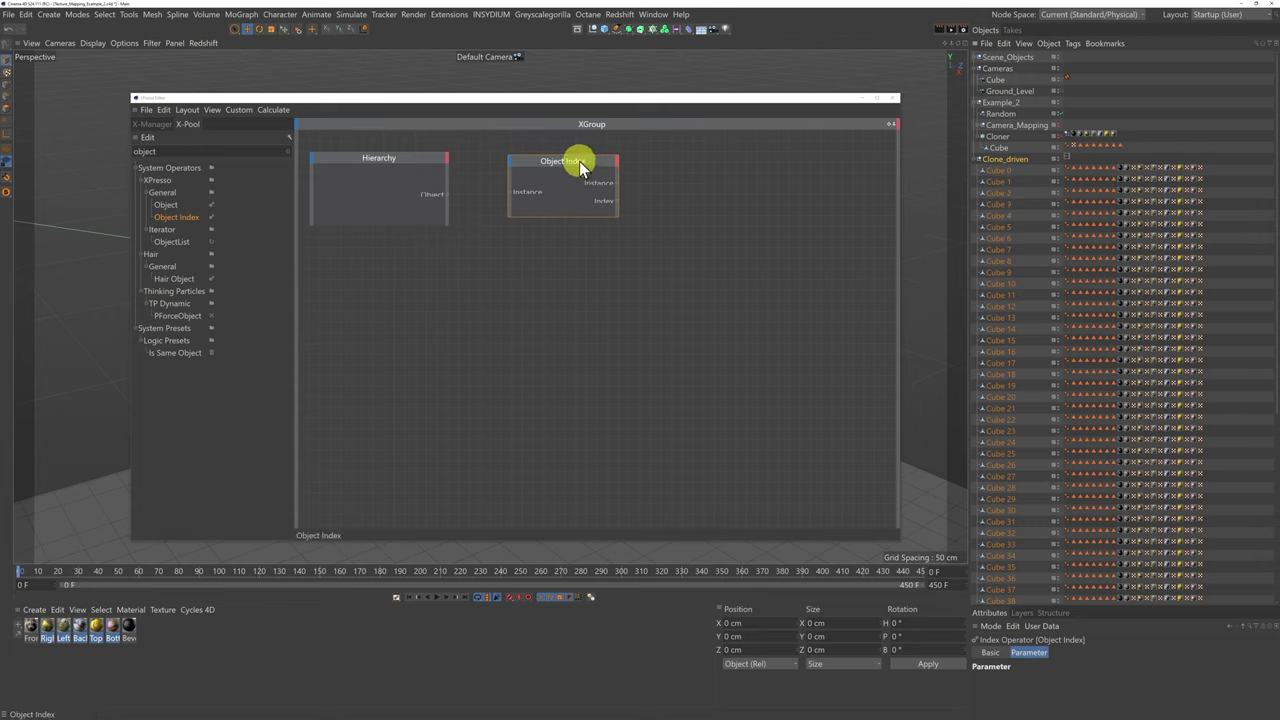
pyautogui.moveTo(579, 161); pyautogui.dragTo(597, 169)
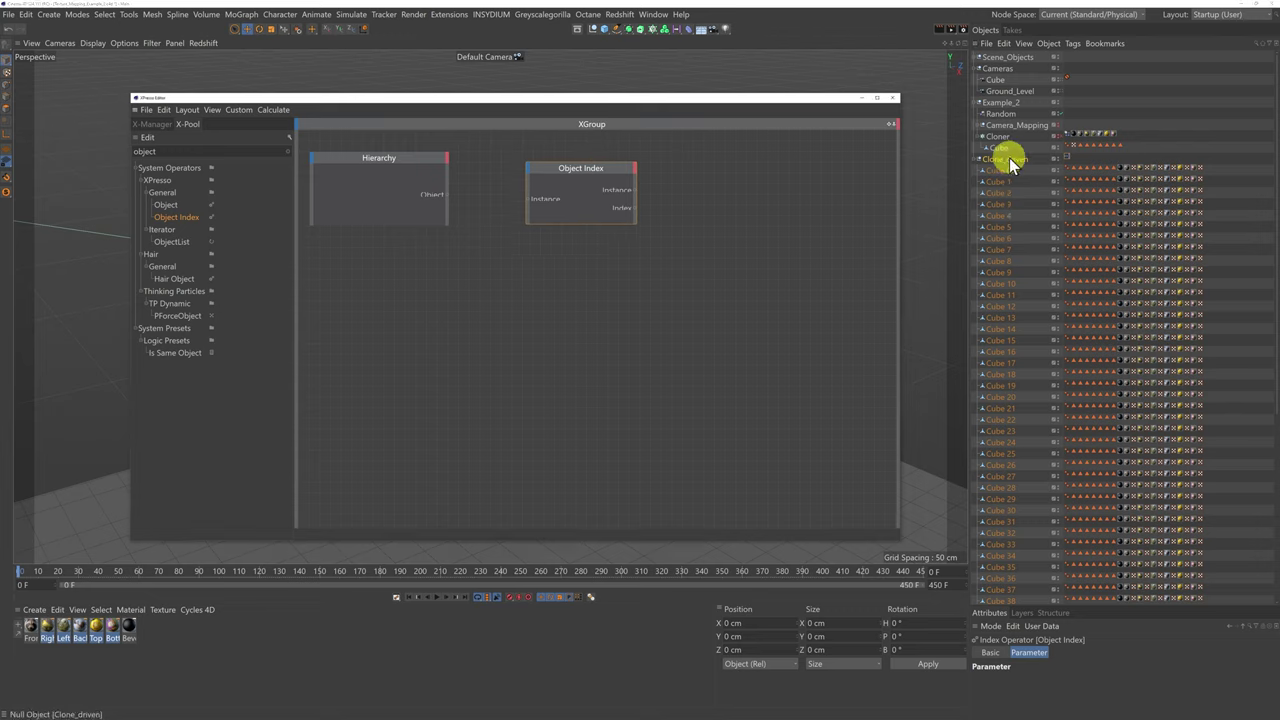
# Add Clone_driven to the XPresso graph with Object and Local Matrix inputs, stretching the node taller.
pyautogui.moveTo(1011, 160); pyautogui.dragTo(779, 186)
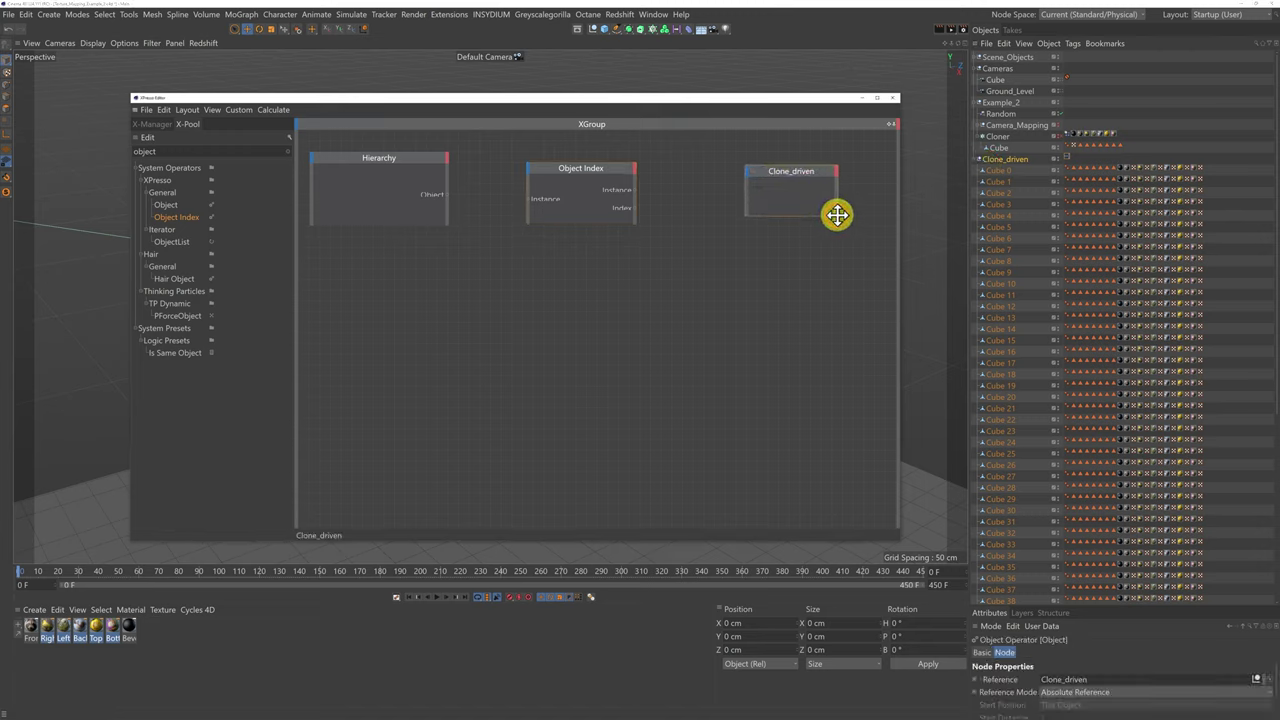
pyautogui.click(748, 171)
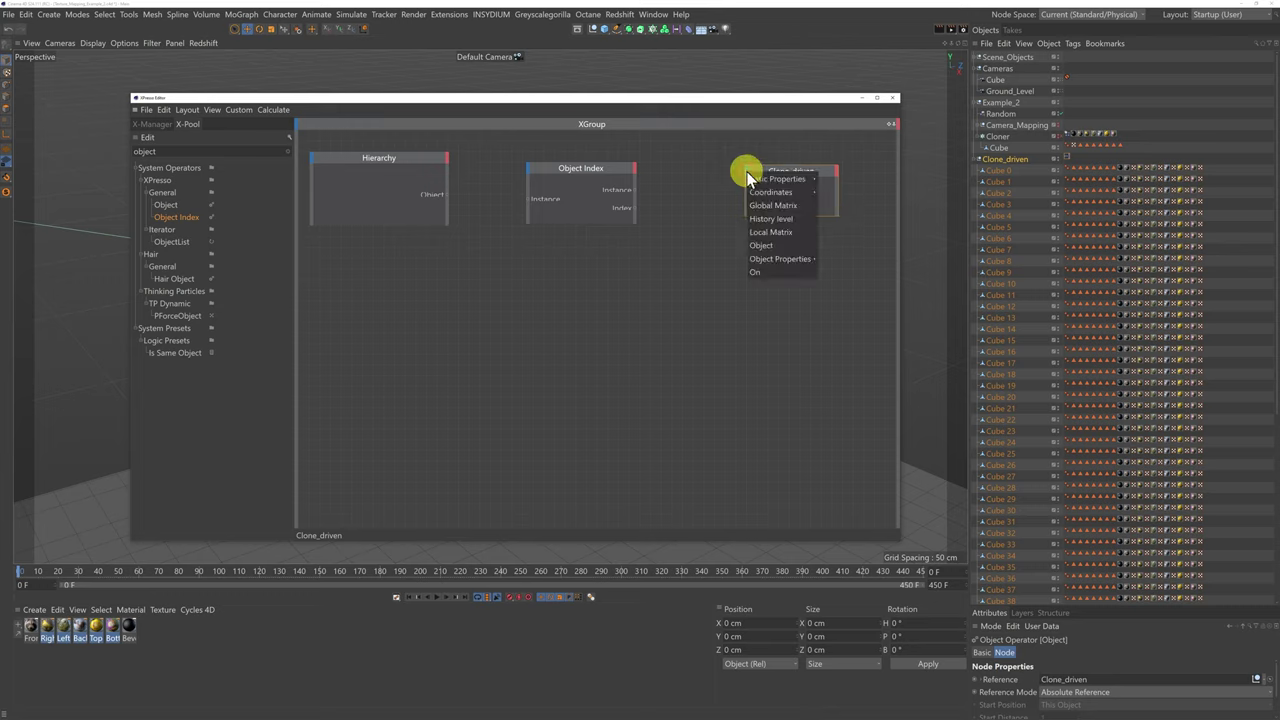
pyautogui.click(762, 245)
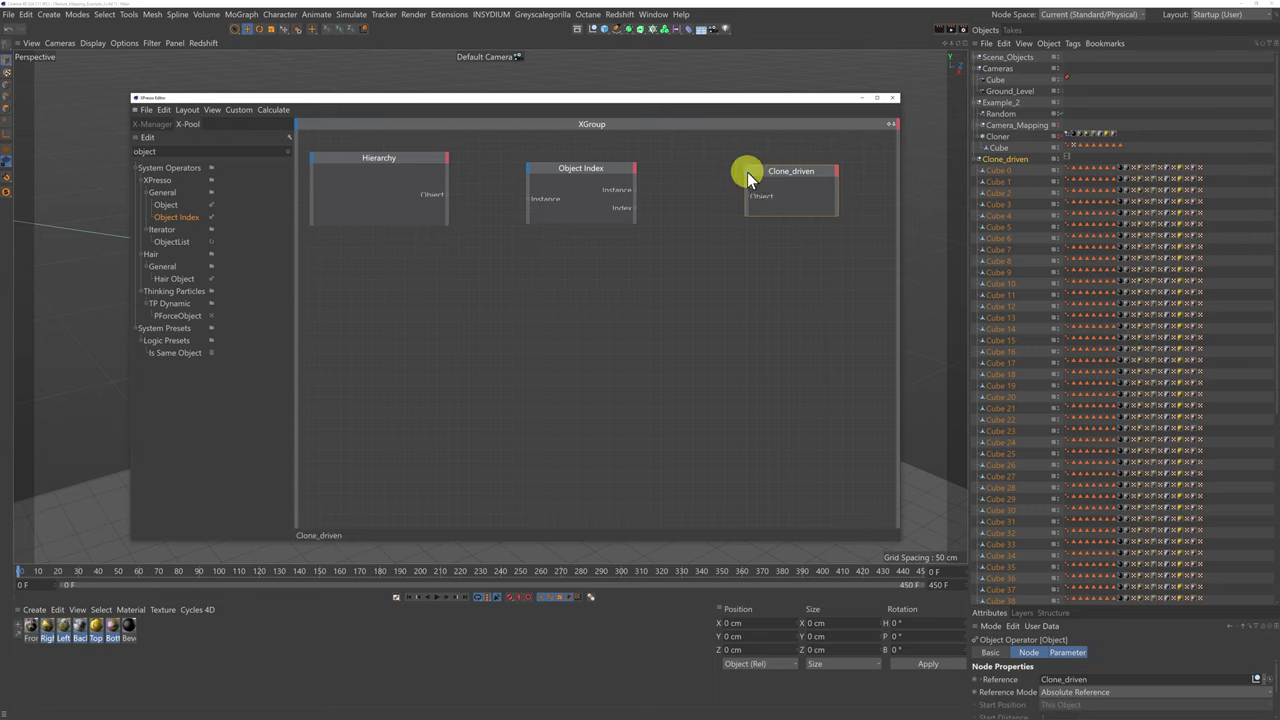
pyautogui.click(747, 172)
pyautogui.click(770, 236)
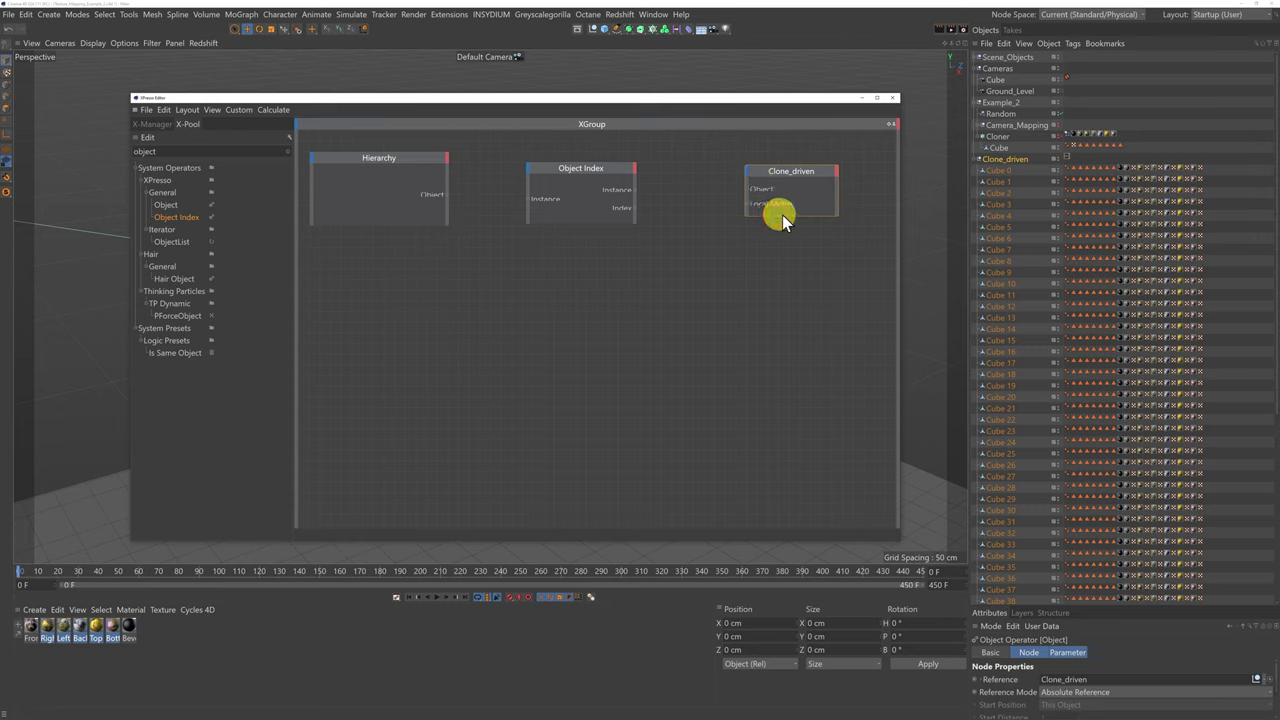
pyautogui.moveTo(787, 216); pyautogui.dragTo(872, 220)
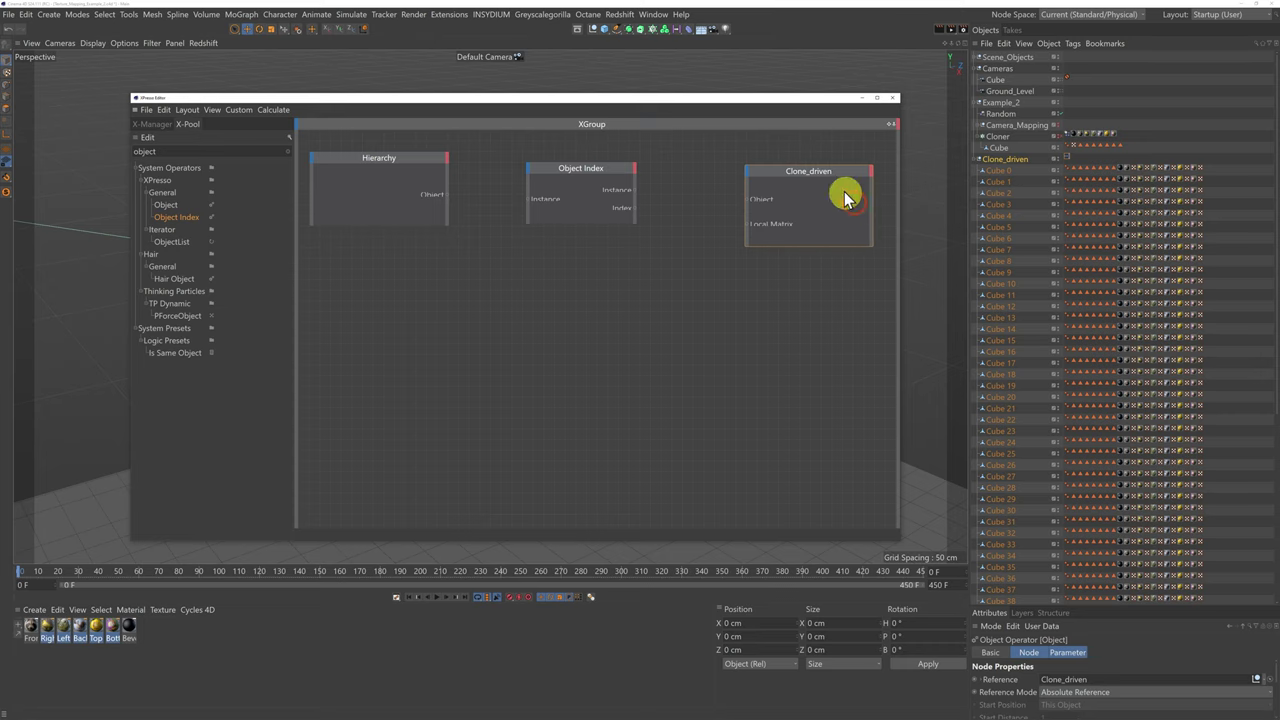
pyautogui.moveTo(745, 103); pyautogui.dragTo(707, 465)
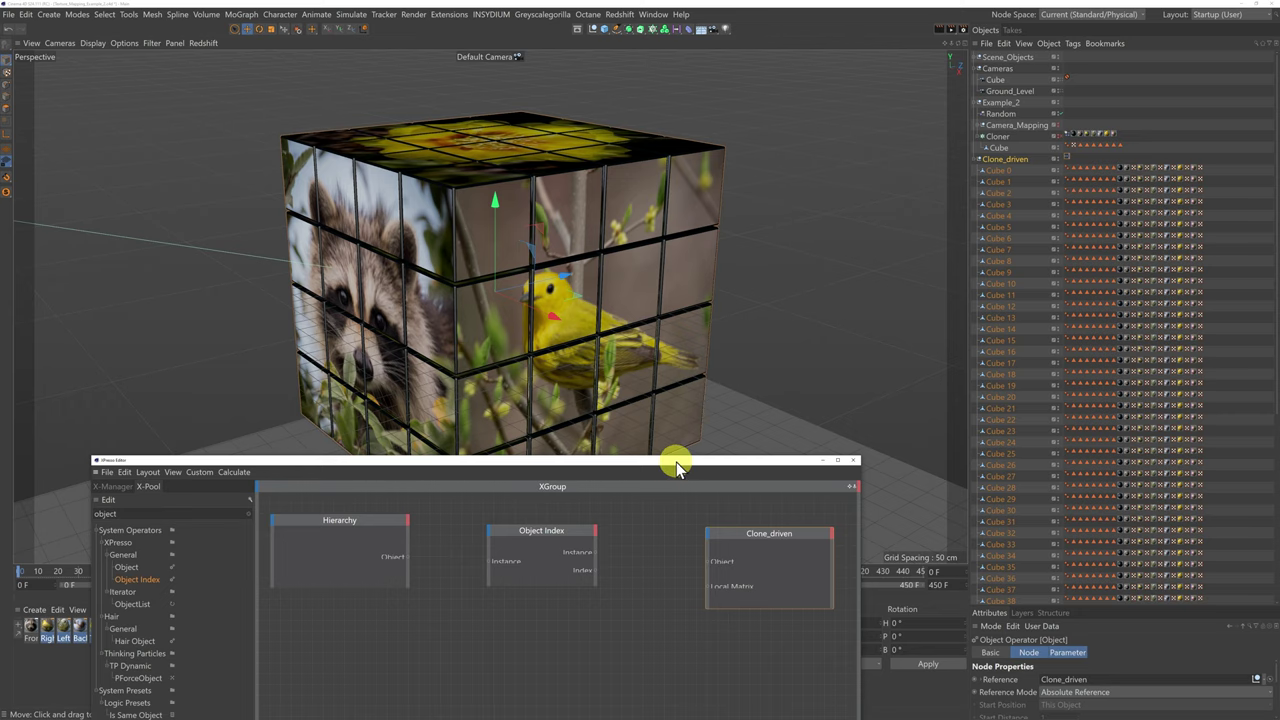
# Chain Hierarchy's Object through Object Index into Clone_driven's Object input, then add a Cloner node.
pyautogui.moveTo(676, 461); pyautogui.dragTo(709, 86)
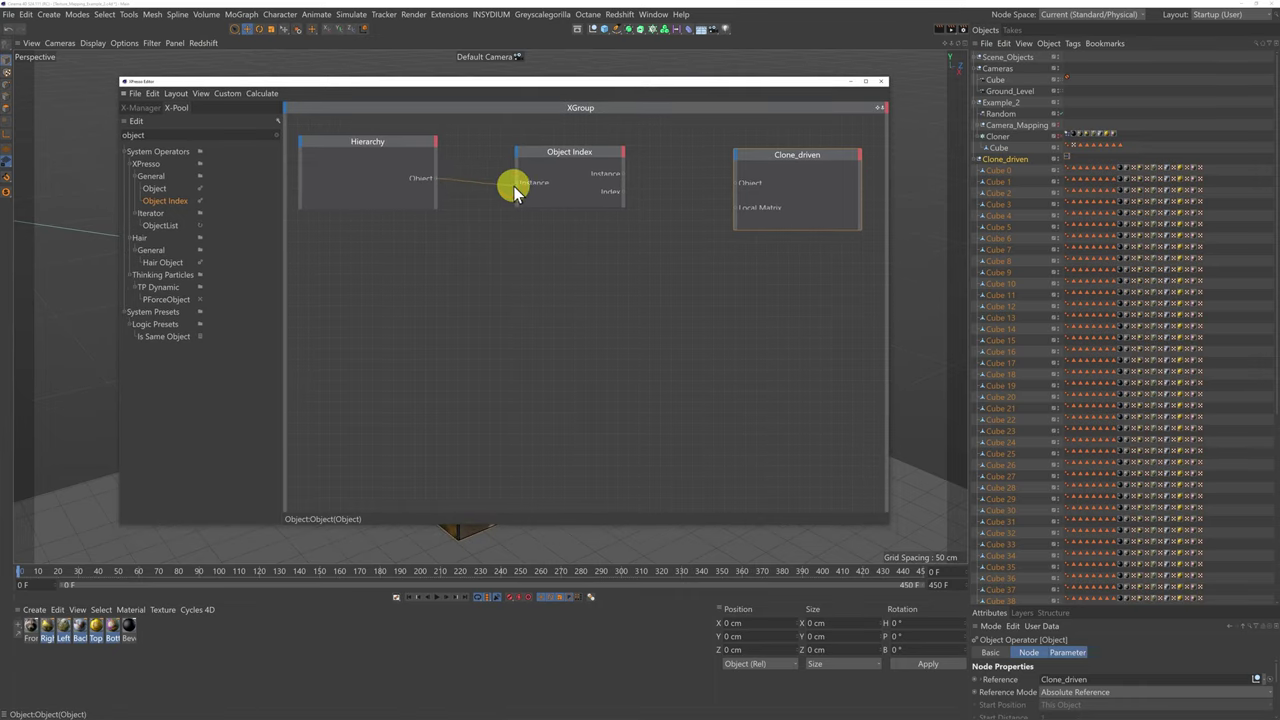
pyautogui.moveTo(513, 187); pyautogui.dragTo(518, 185)
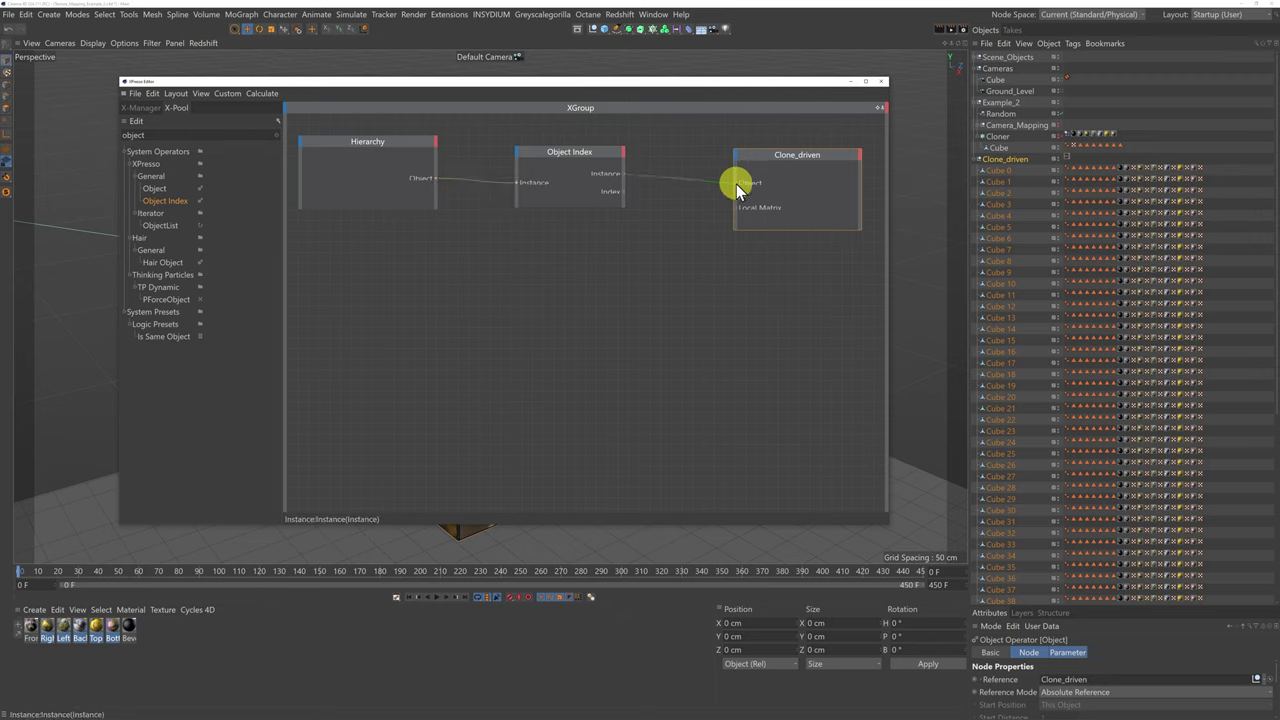
pyautogui.moveTo(736, 184); pyautogui.dragTo(736, 184)
pyautogui.moveTo(589, 155); pyautogui.dragTo(574, 154)
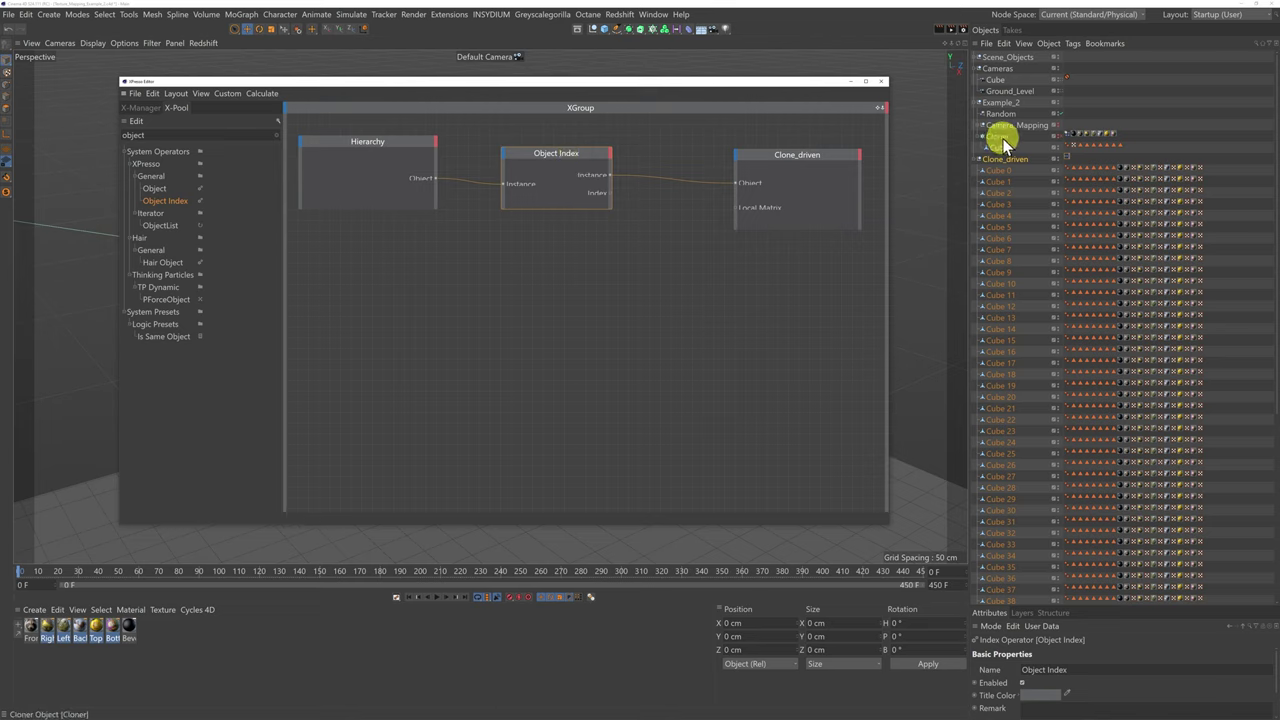
pyautogui.moveTo(1002, 137); pyautogui.dragTo(418, 337)
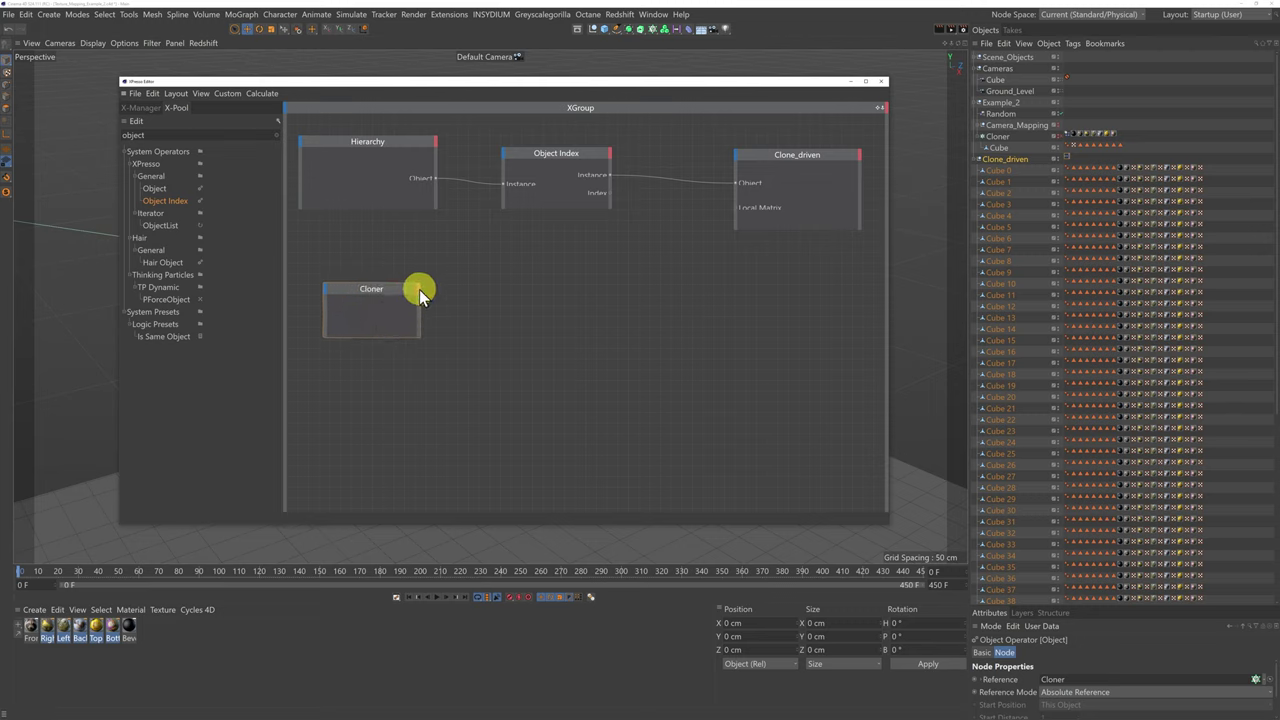
# Add an Object output port to the Cloner node and reposition it.
pyautogui.click(419, 290)
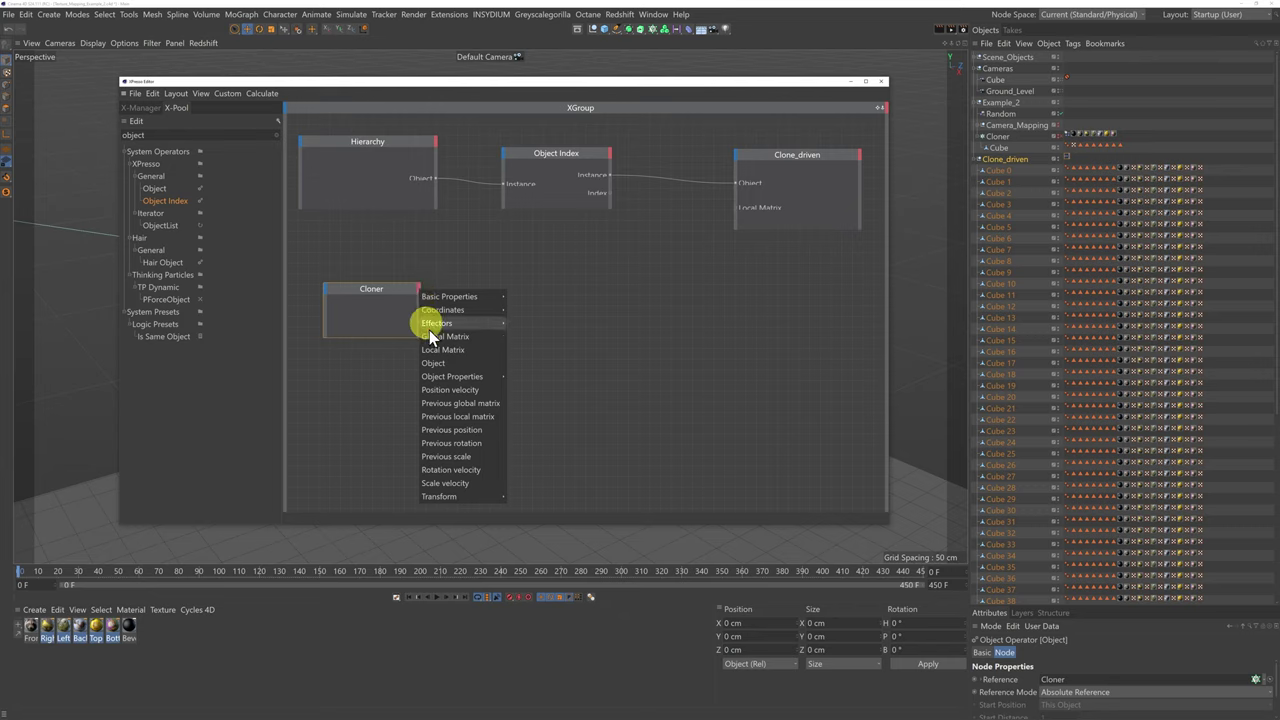
pyautogui.click(437, 363)
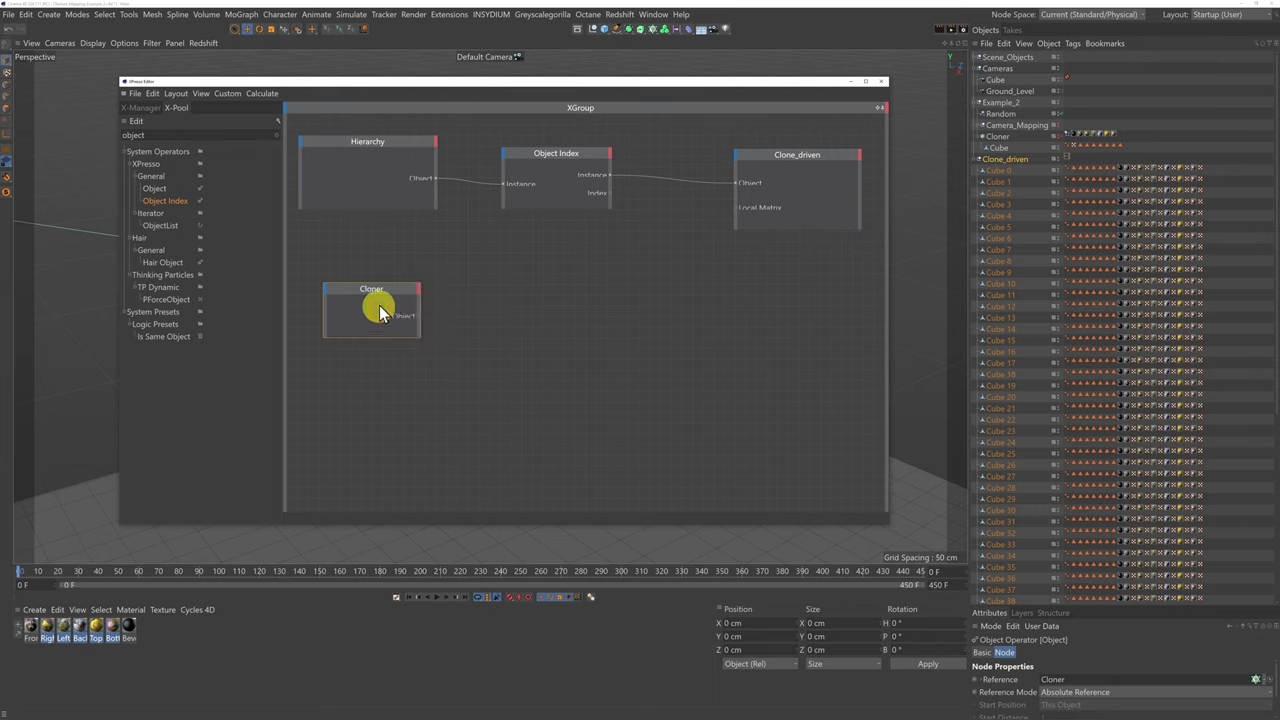
pyautogui.moveTo(391, 287)
pyautogui.mouseDown()
pyautogui.moveTo(376, 280)
pyautogui.moveTo(387, 288)
pyautogui.mouseUp()
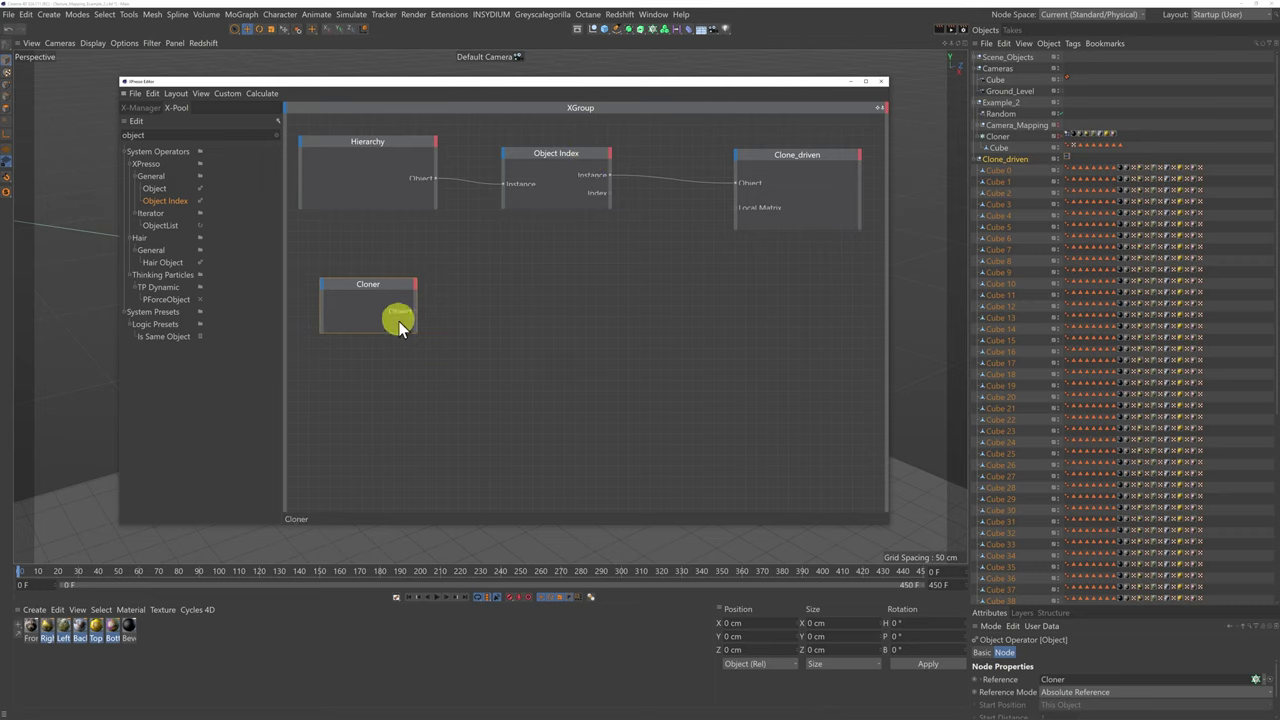
# Search the operators for 'dat' and select the Motion Graphics Data operator.
pyautogui.doubleClick(160, 134)
pyautogui.write('data')
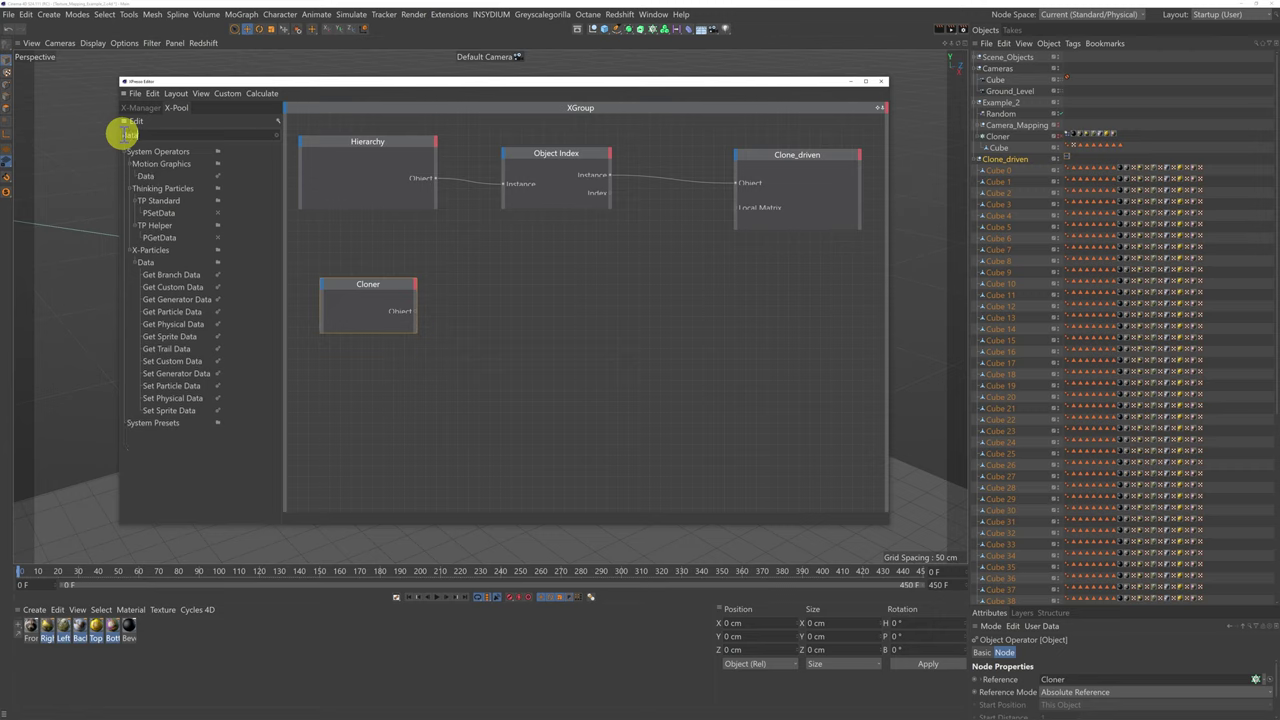
pyautogui.click(145, 176)
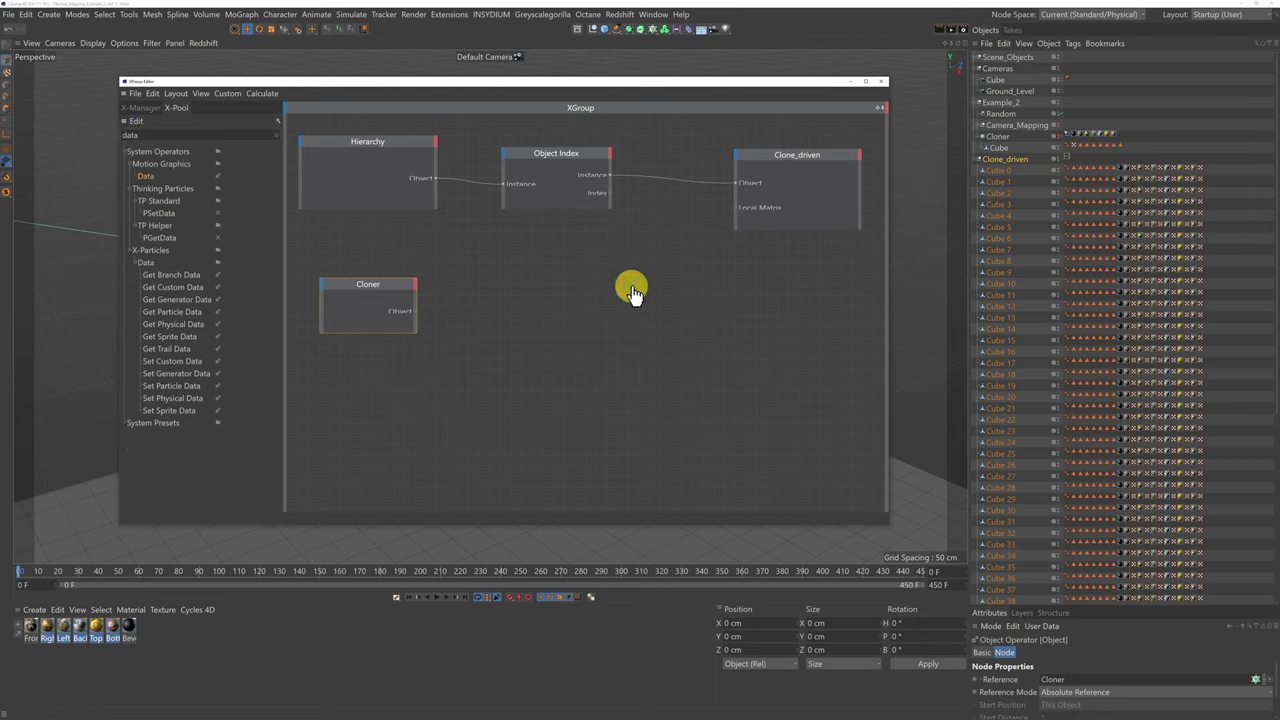
# Place a Data node fed by Object Index's Index and the Cloner's Object output.
pyautogui.moveTo(632, 291); pyautogui.dragTo(708, 263)
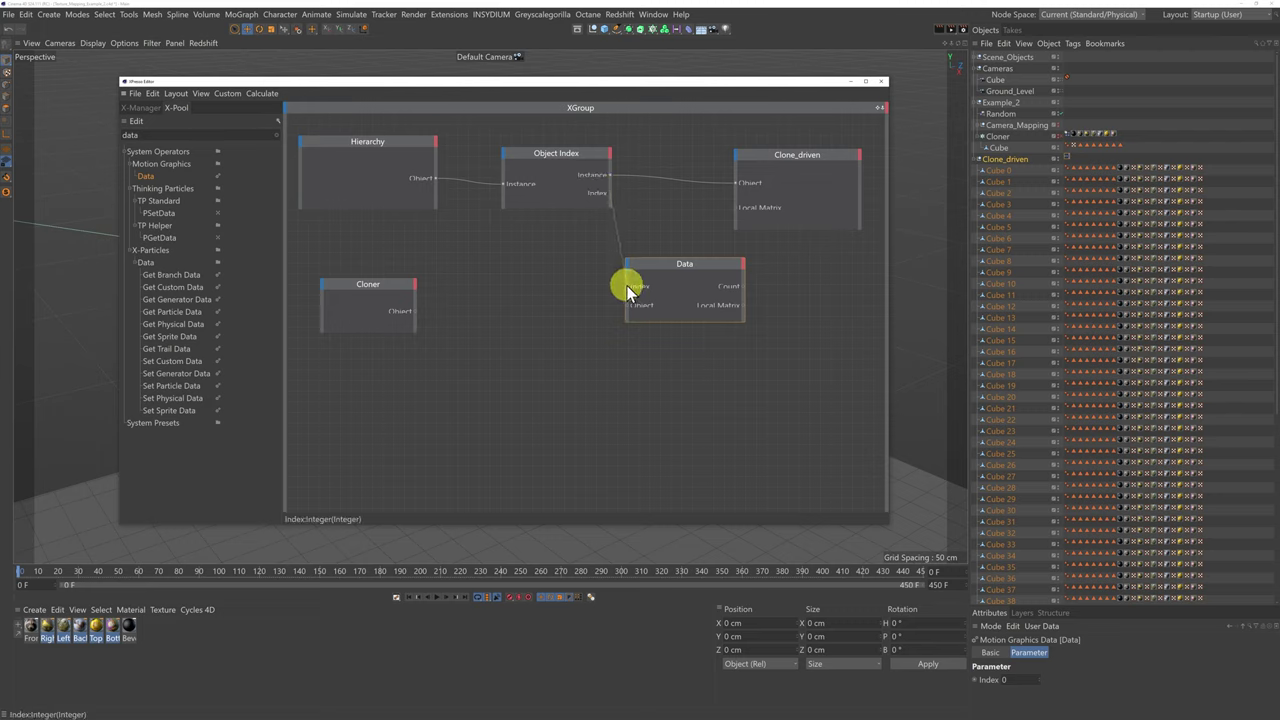
pyautogui.moveTo(626, 286); pyautogui.dragTo(653, 253)
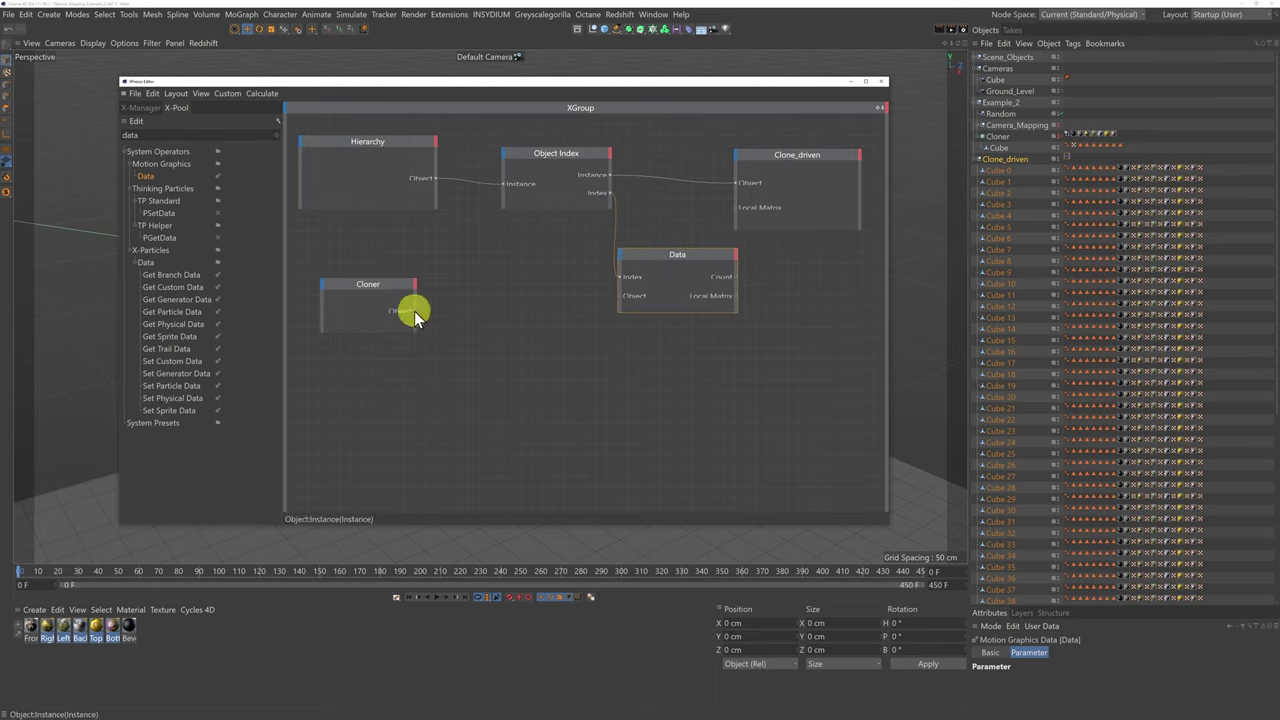
pyautogui.moveTo(414, 311); pyautogui.dragTo(620, 297)
pyautogui.moveTo(655, 252); pyautogui.dragTo(649, 261)
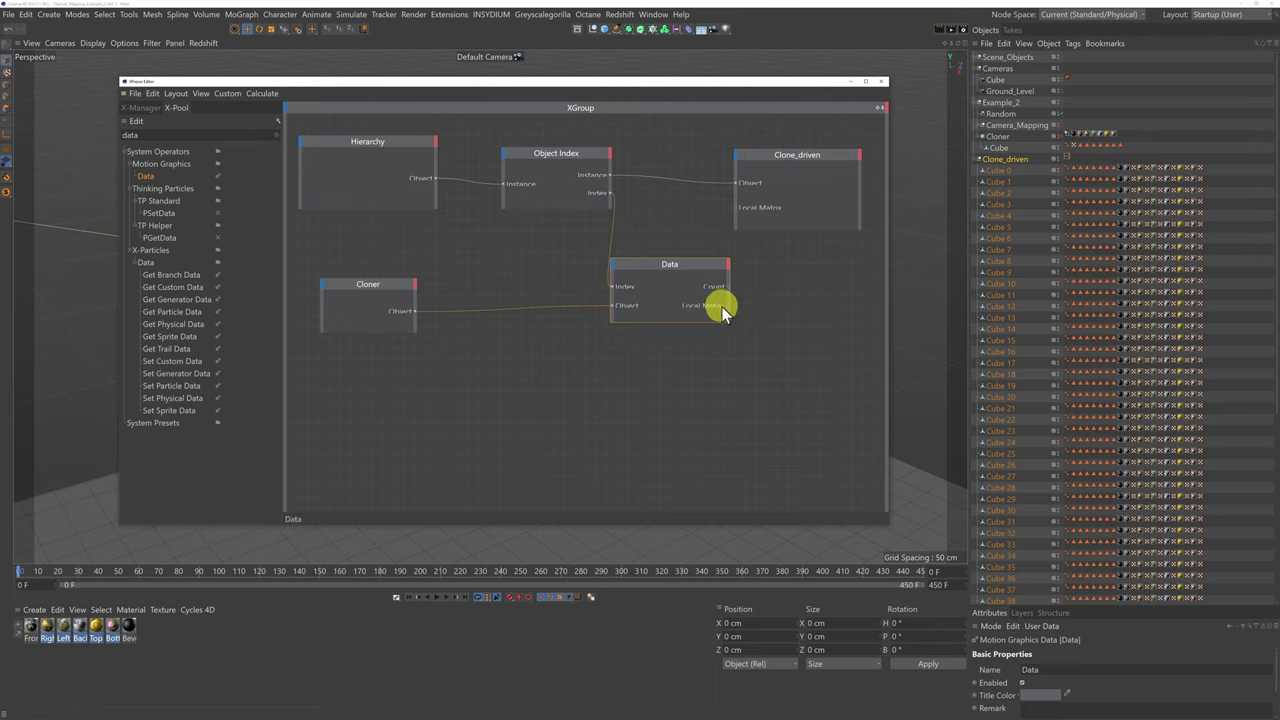
# Connect Data's Local Matrix to Clone_driven's Local Matrix input.
pyautogui.moveTo(728, 305); pyautogui.dragTo(736, 214)
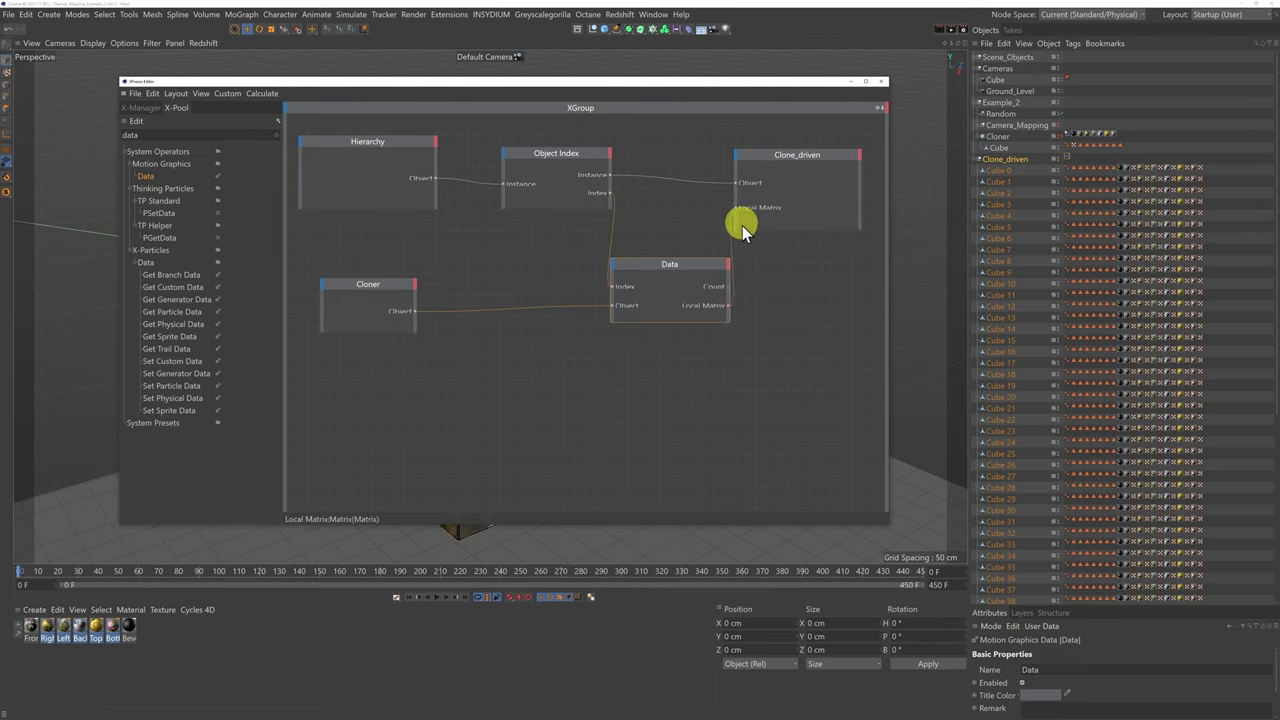
pyautogui.moveTo(694, 263)
pyautogui.mouseDown()
pyautogui.moveTo(677, 262)
pyautogui.moveTo(693, 251)
pyautogui.mouseUp()
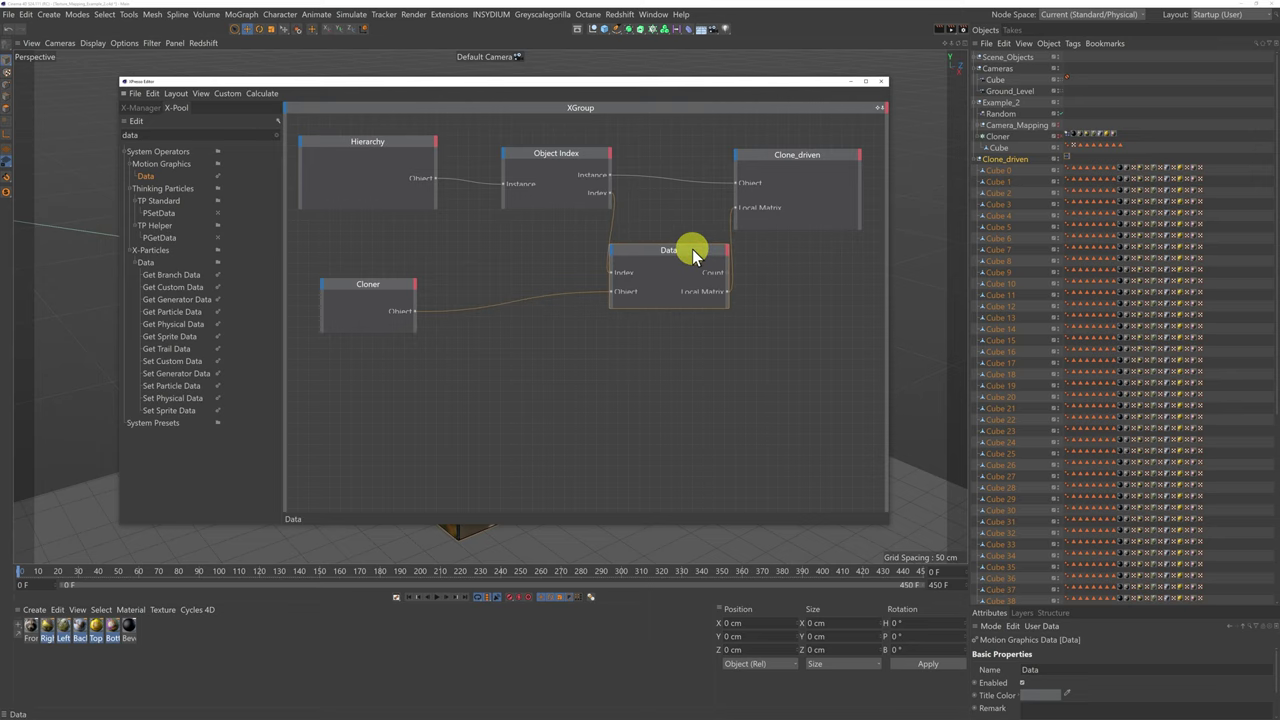
pyautogui.moveTo(636, 88); pyautogui.dragTo(670, 622)
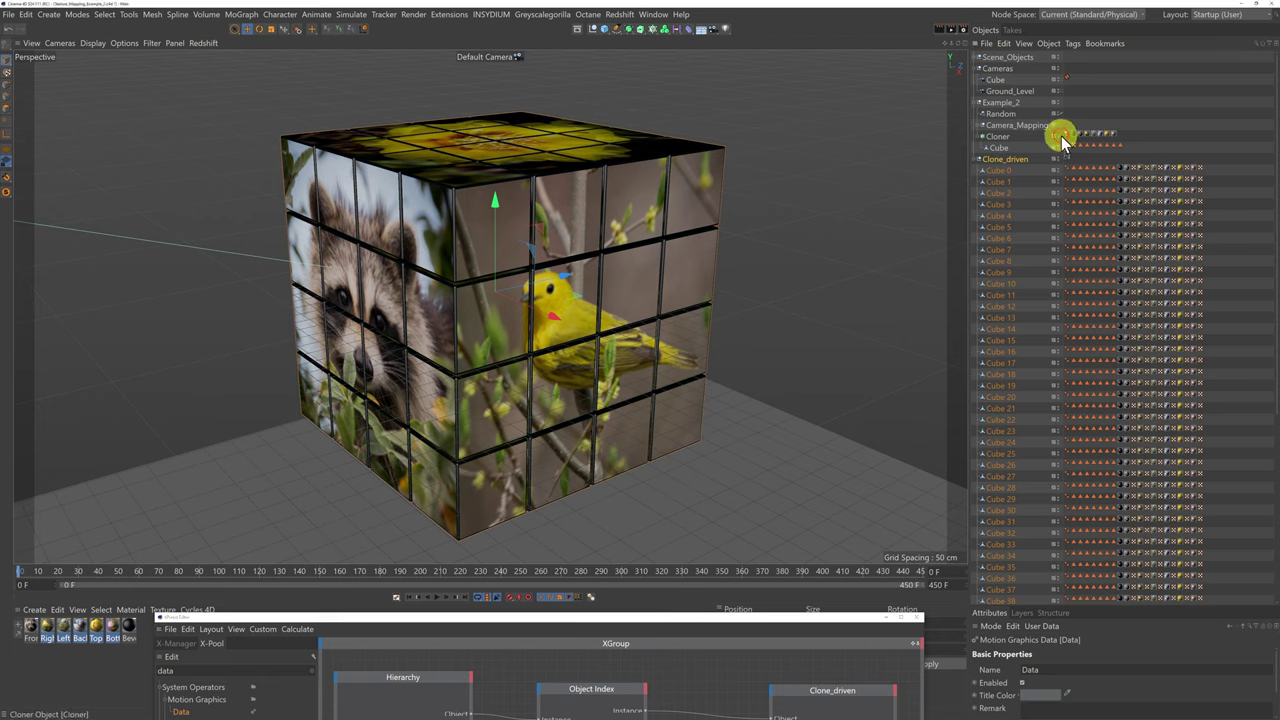
# Look through the Cube camera, then switch the viewport to the Ground_Level camera.
pyautogui.moveTo(1061, 136); pyautogui.dragTo(1063, 85)
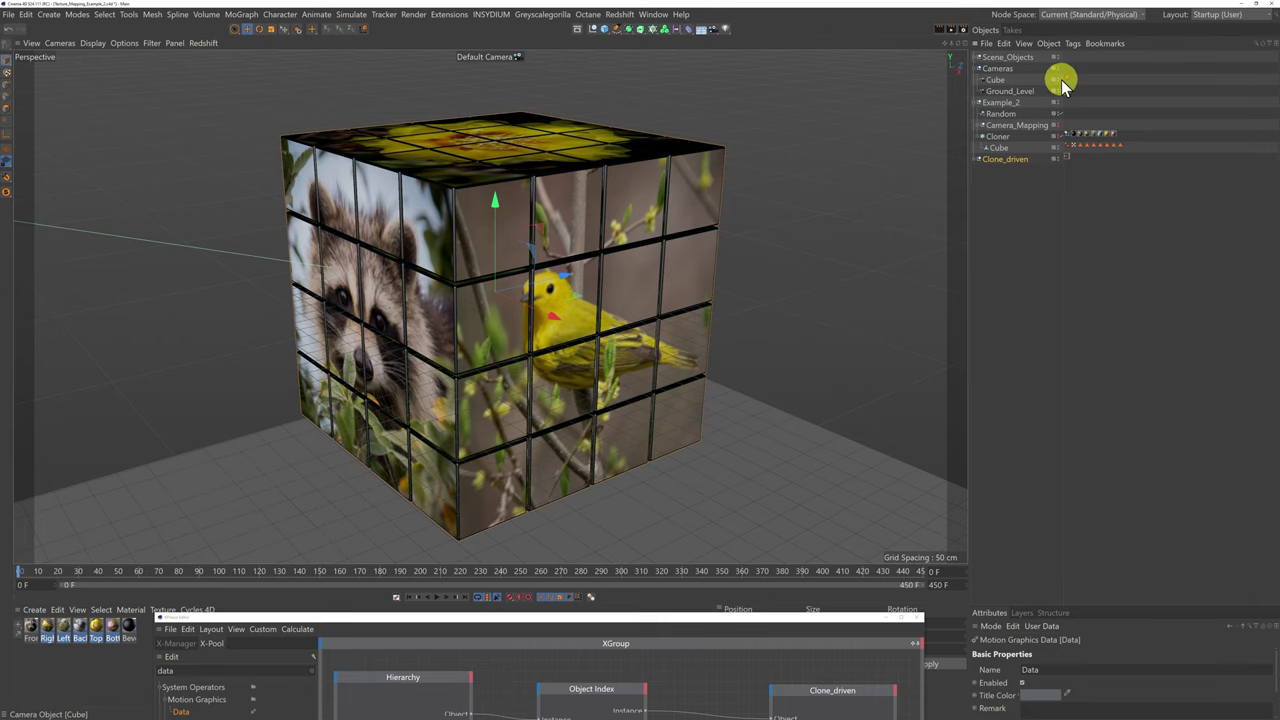
pyautogui.click(1060, 82)
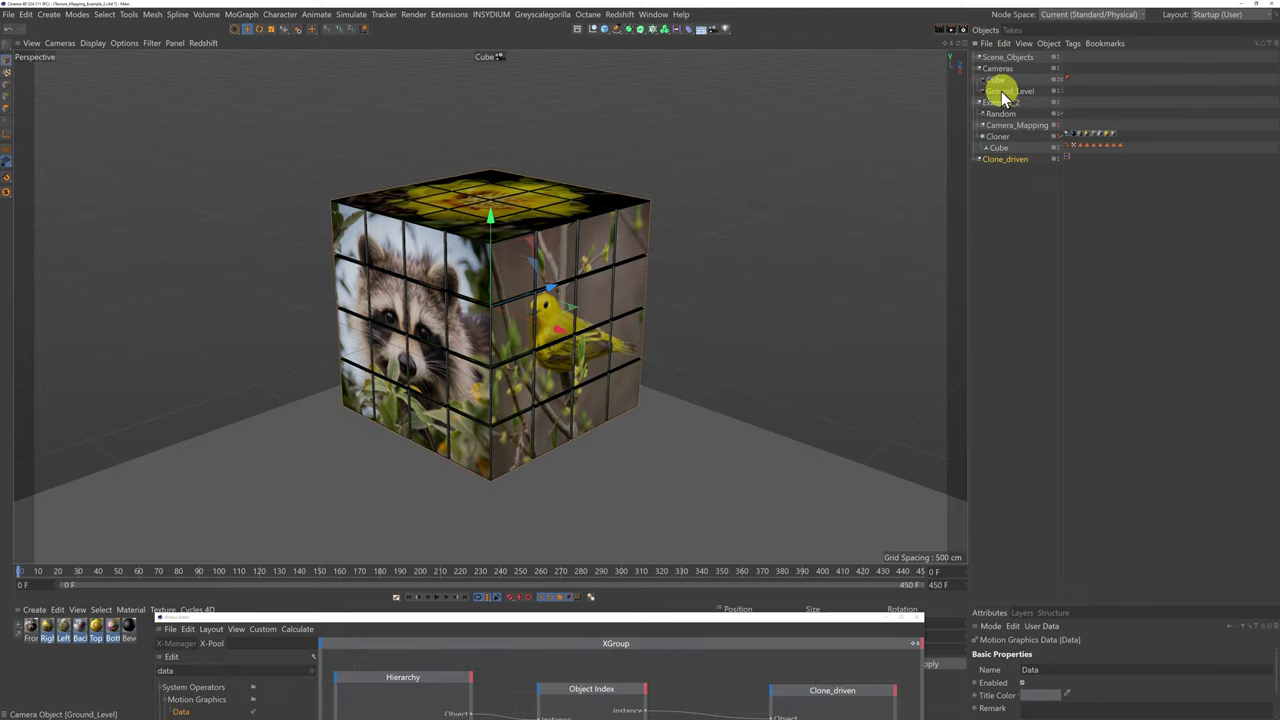
pyautogui.click(1060, 91)
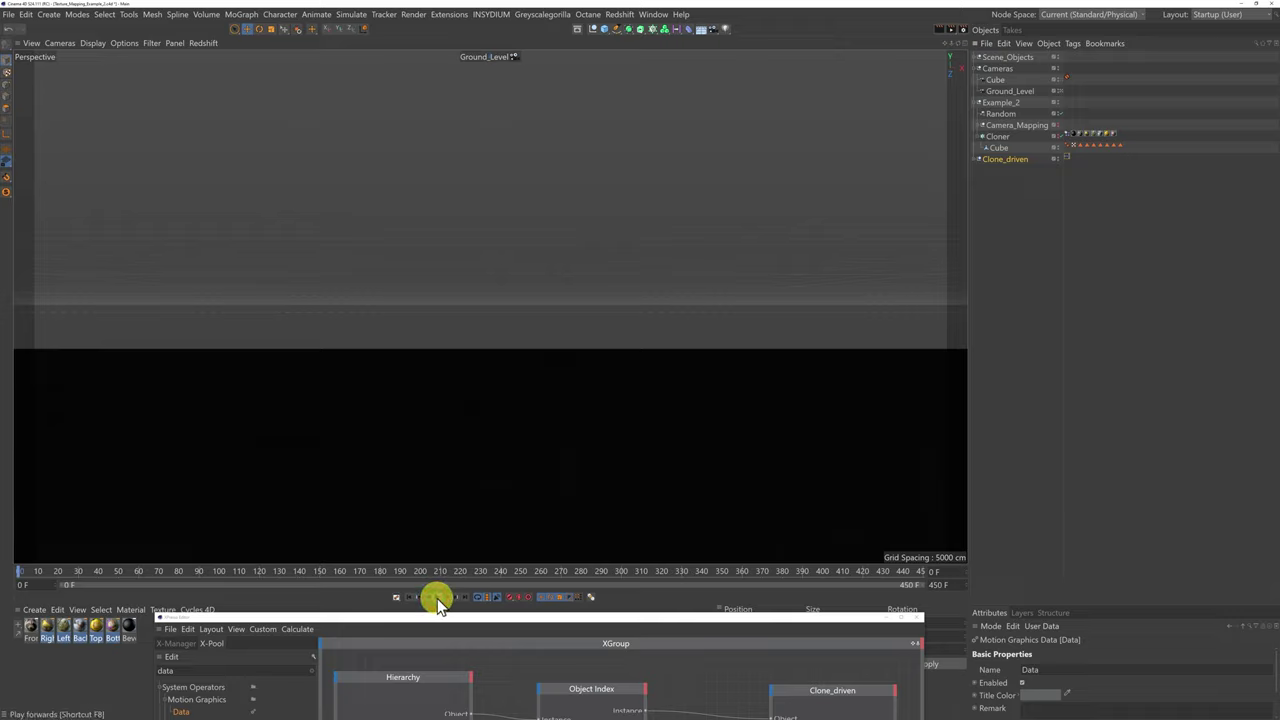
# Check Clone_driven's Cube children, then play the animation from the start.
pyautogui.click(977, 158)
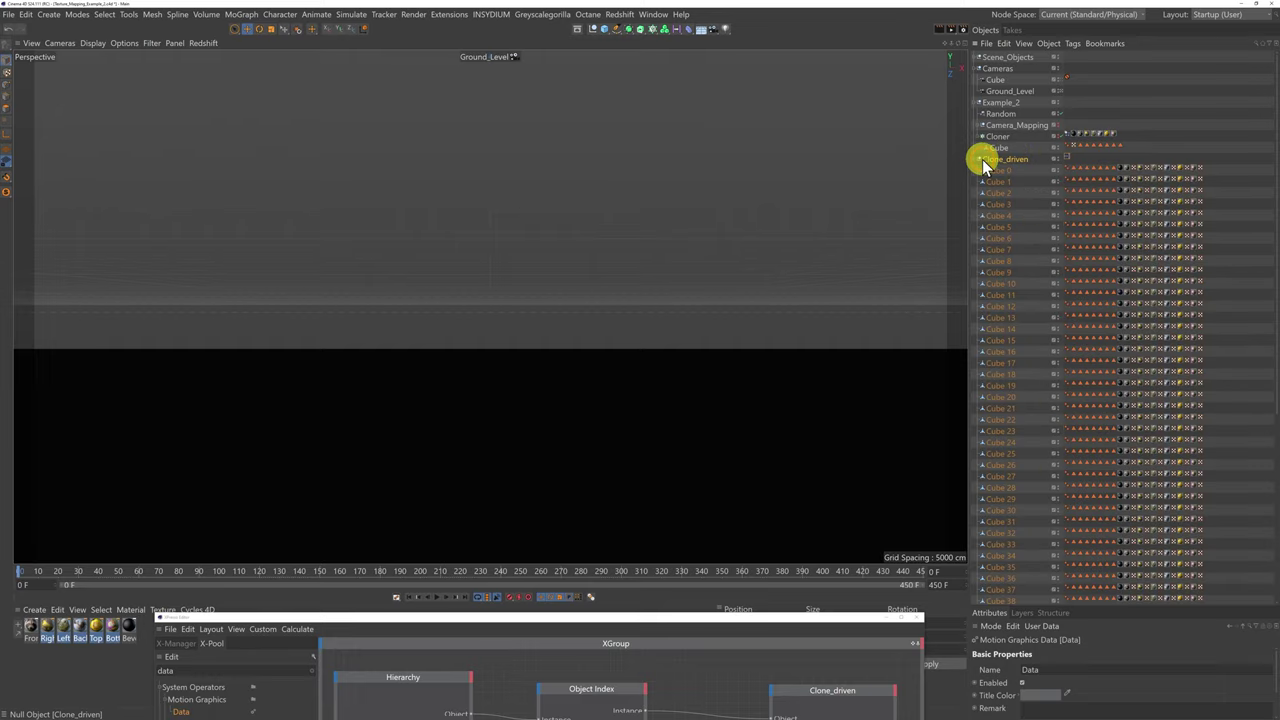
pyautogui.click(977, 159)
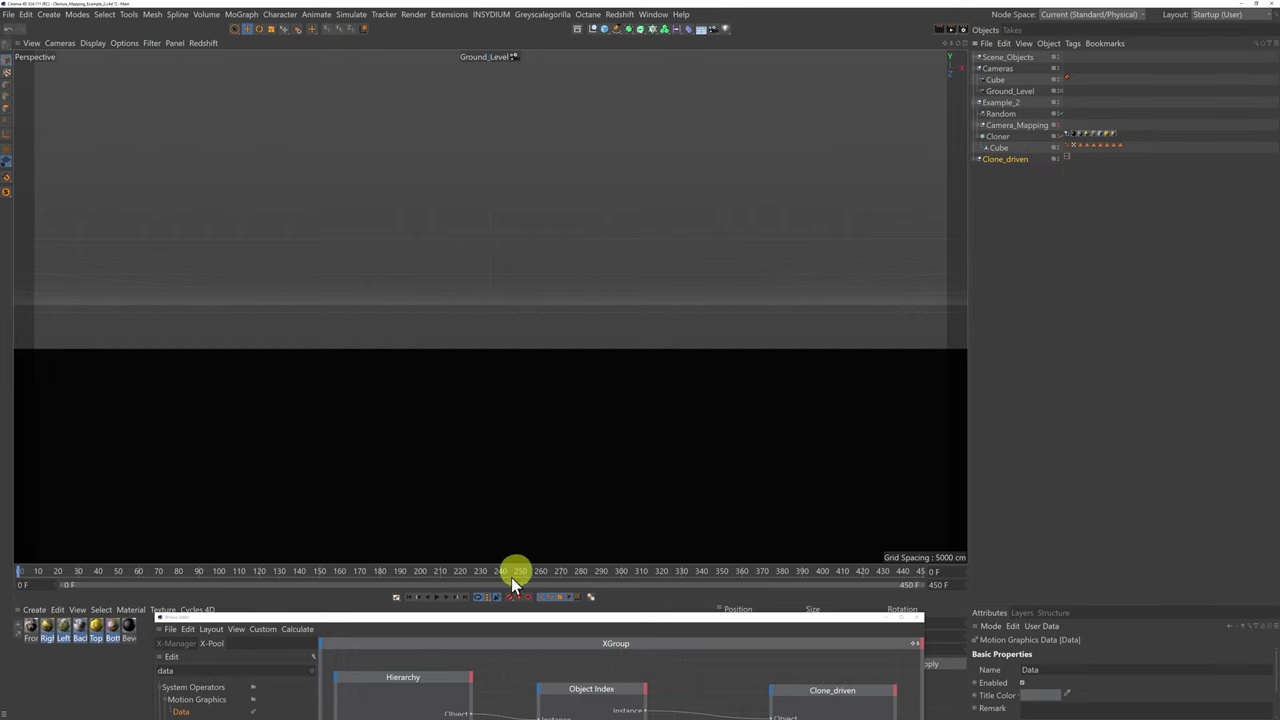
pyautogui.click(437, 598)
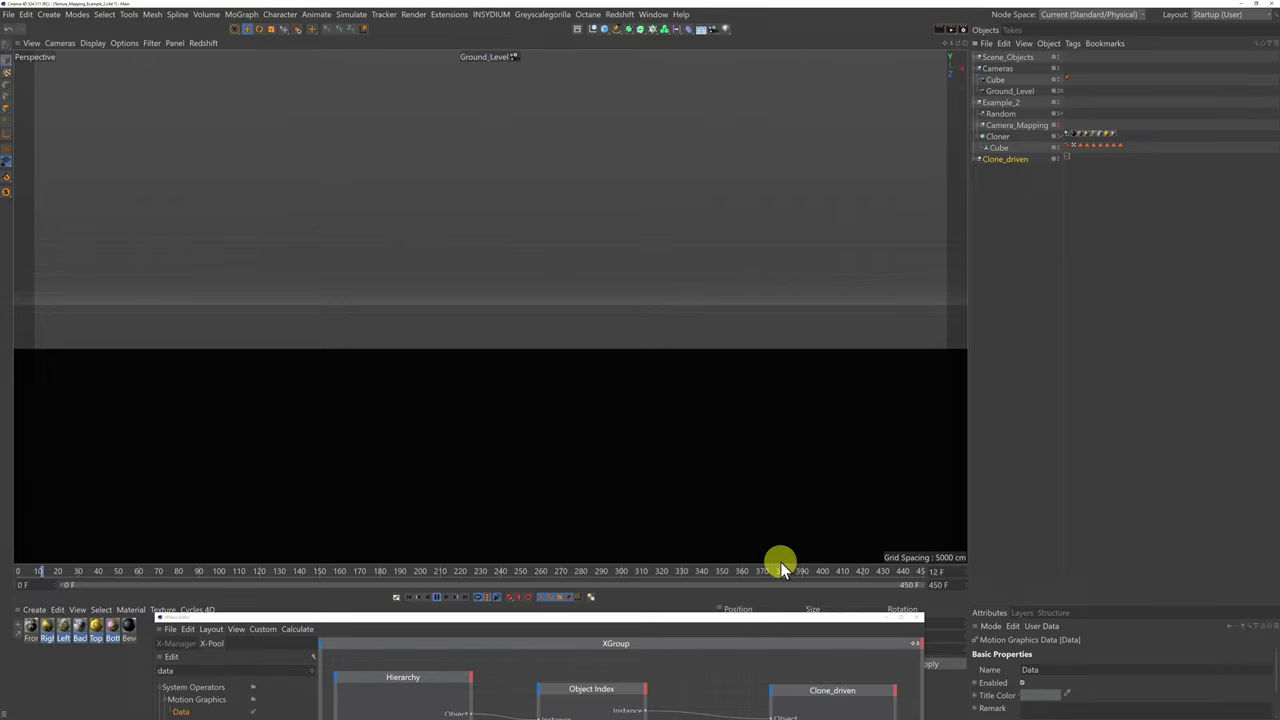